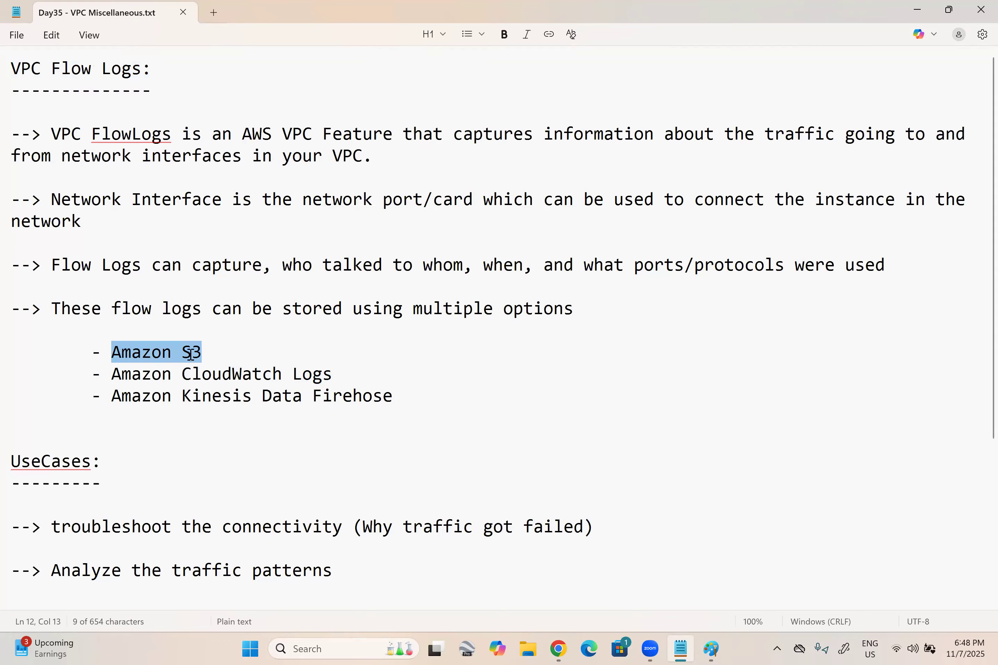
Highlight "Amazon S3" in the storage options list, and delete the extra blank lines above item 1 about enabling VPC Flow Logs
{"action": "left_click", "coordinate": [109, 353]}
{"action": "key", "text": "shift+End"}
{"action": "scroll", "coordinate": [196, 433], "scroll_direction": "down", "scroll_amount": 4}
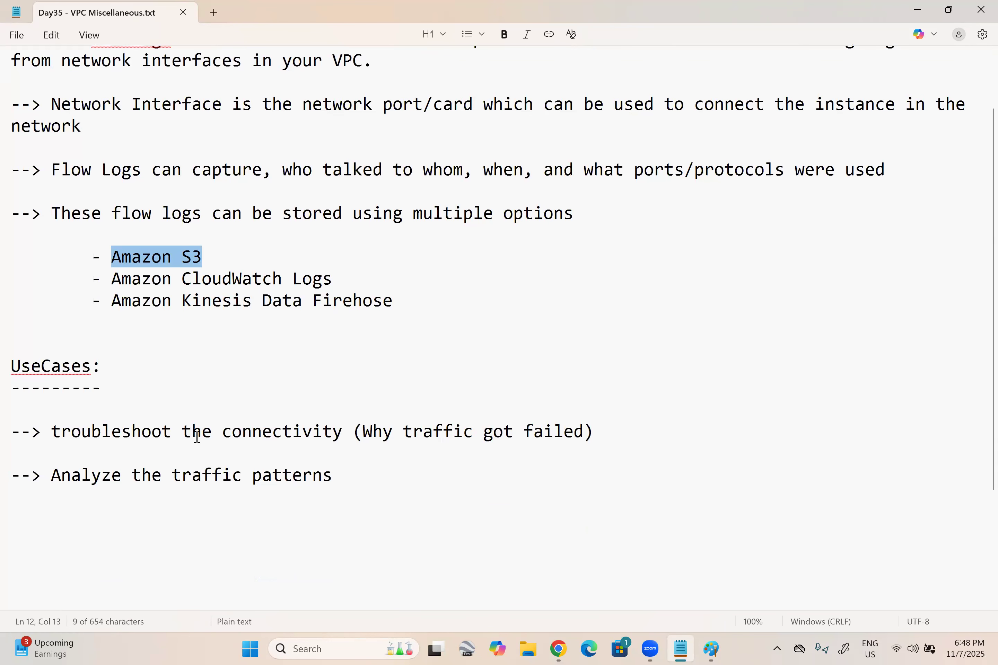
{"action": "left_click", "coordinate": [137, 430]}
{"action": "key", "text": "Delete"}
{"action": "key", "text": "Delete"}
{"action": "key", "text": "Delete"}
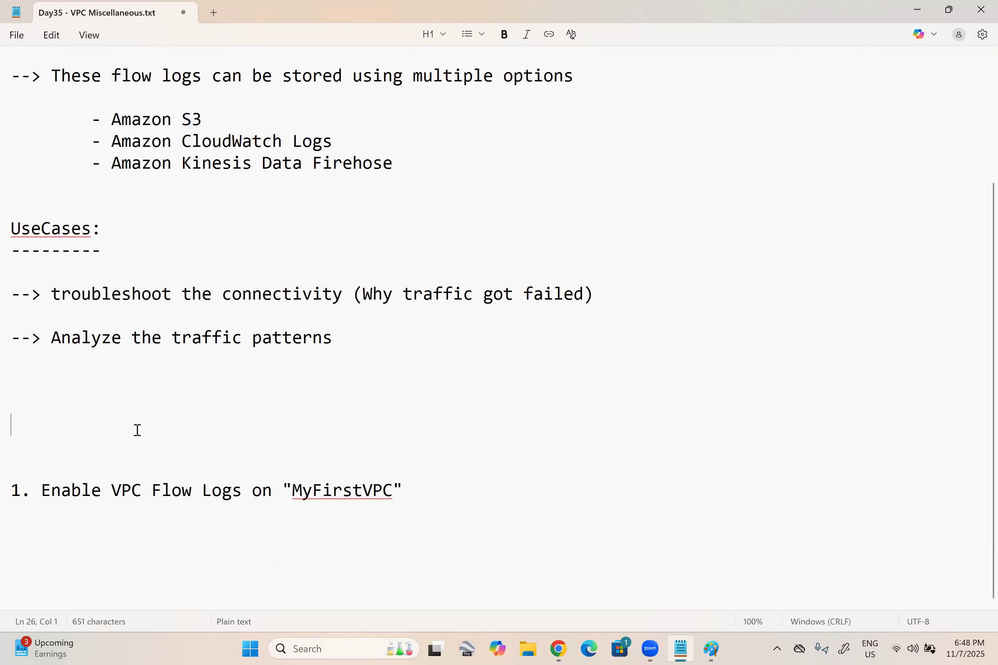
{"action": "key", "text": "Delete"}
{"action": "key", "text": "Delete"}
{"action": "key", "text": "Delete"}
Extend item 1 of the notes with "and store the logs on S3 bucket"
{"action": "key", "text": "End"}
{"action": "type", "text": "an"}
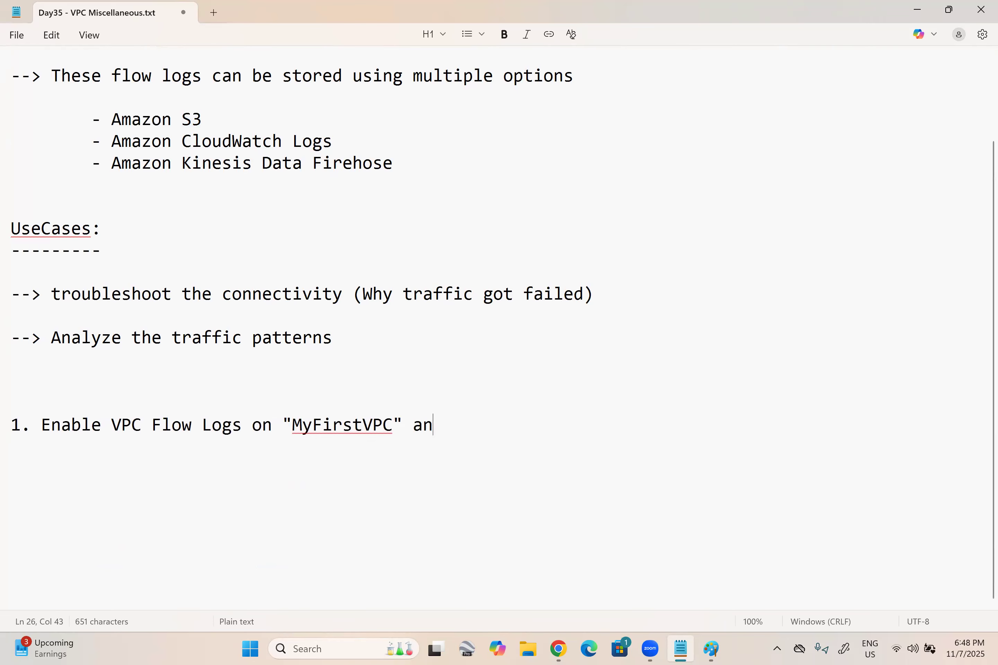
{"action": "type", "text": "d store the"}
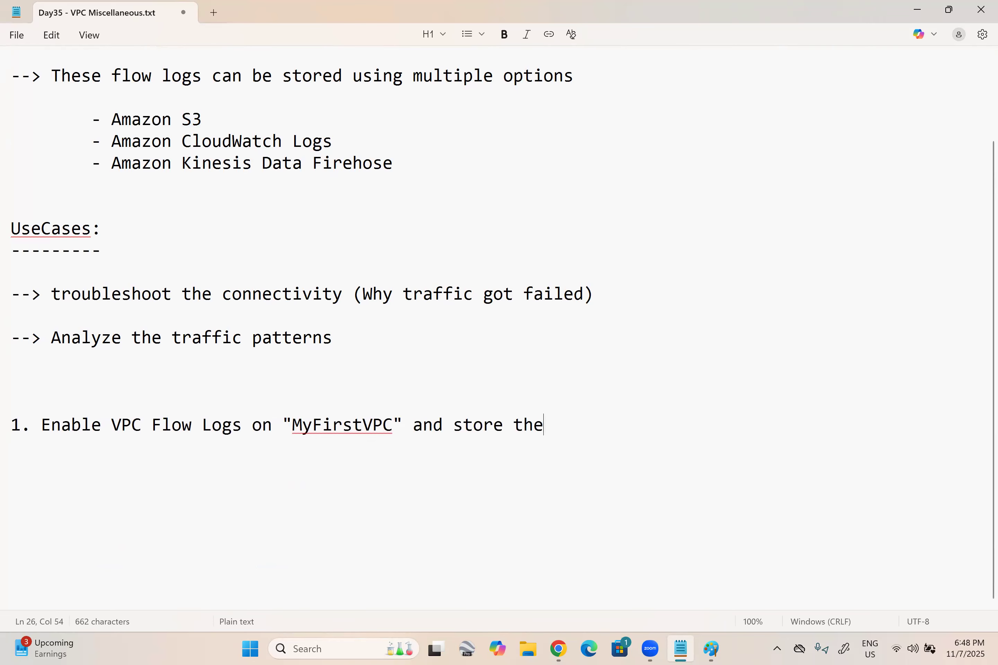
{"action": "type", "text": " logs on S3 bucket"}
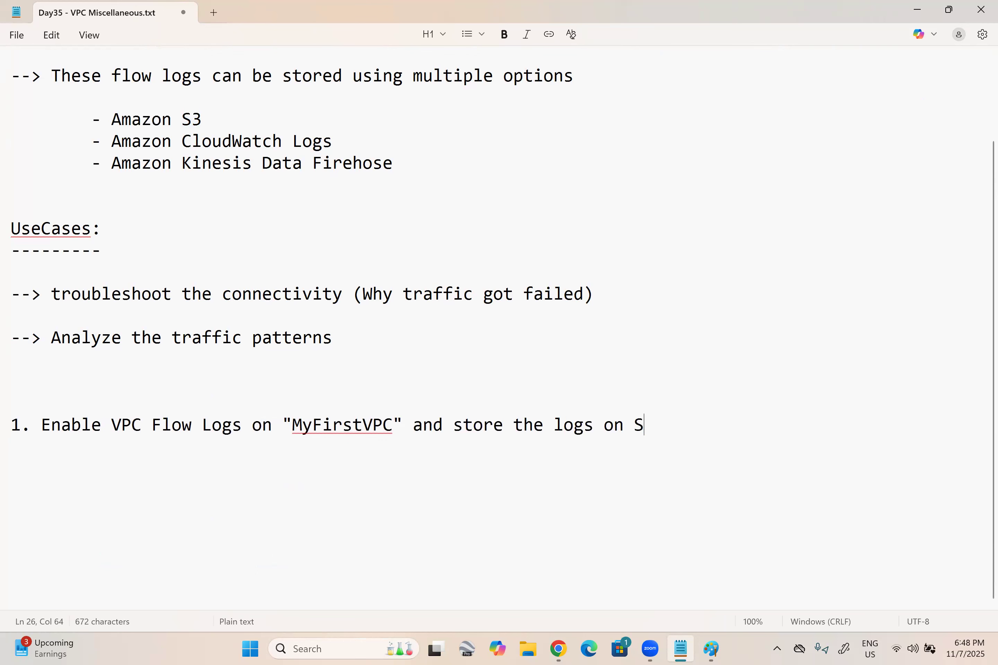
Add an indented point below item 1 reading '- Create a S3 bucket "myflowlogs07nov2025" in N.Virginia region'
{"action": "key", "text": "Return"}
{"action": "key", "text": "Return"}
{"action": "key", "text": "Tab"}
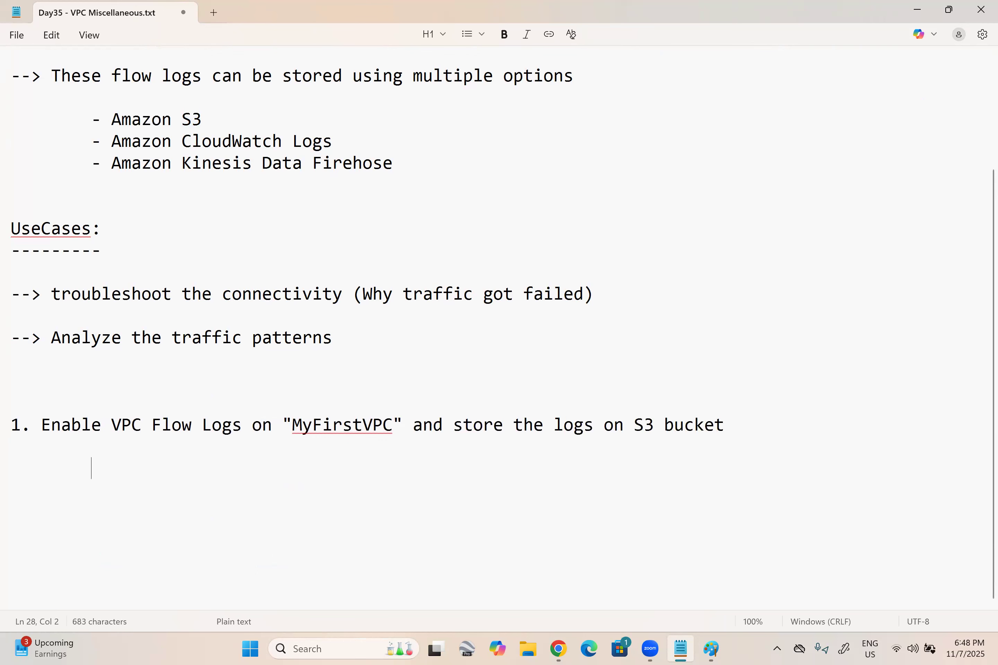
{"action": "type", "text": "- Create a S3 bucket \"myflowlogs07n"}
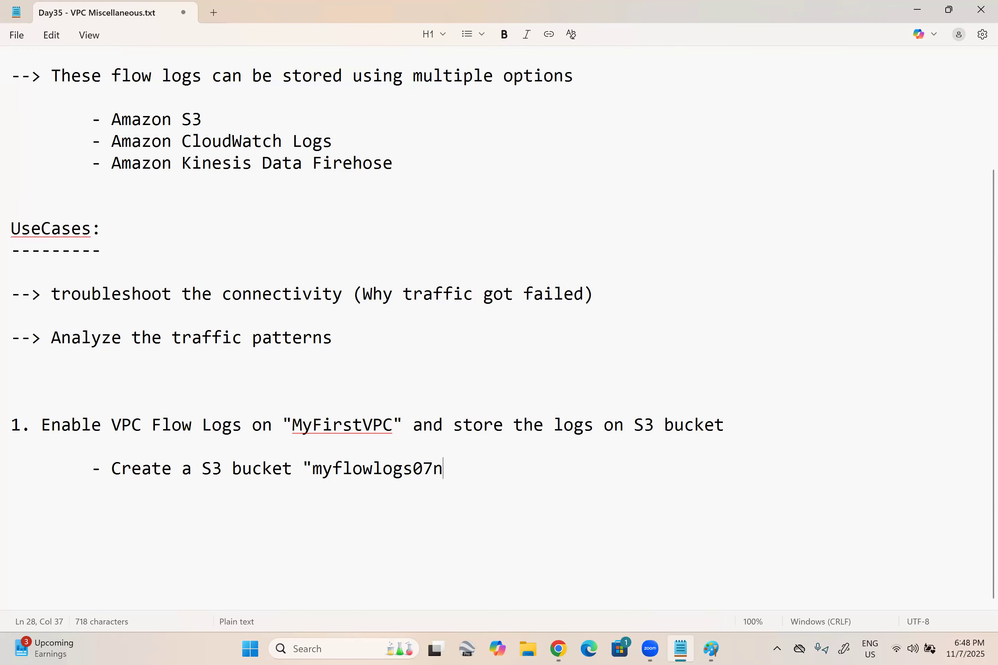
{"action": "type", "text": "ov2025\" n"}
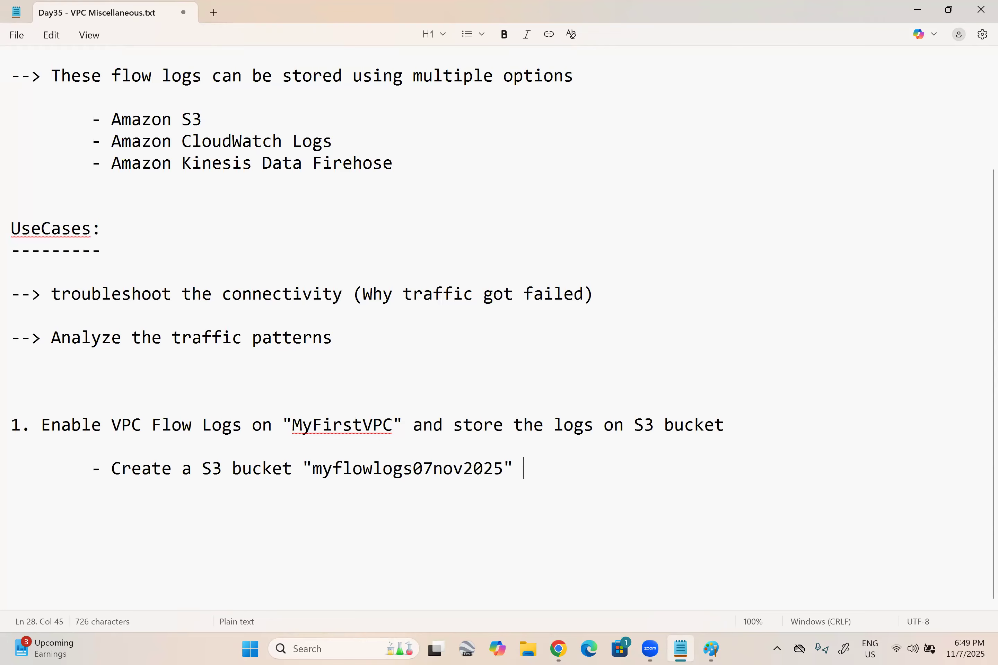
{"action": "key", "text": "BackSpace"}
{"action": "type", "text": "in N.Virginia "}
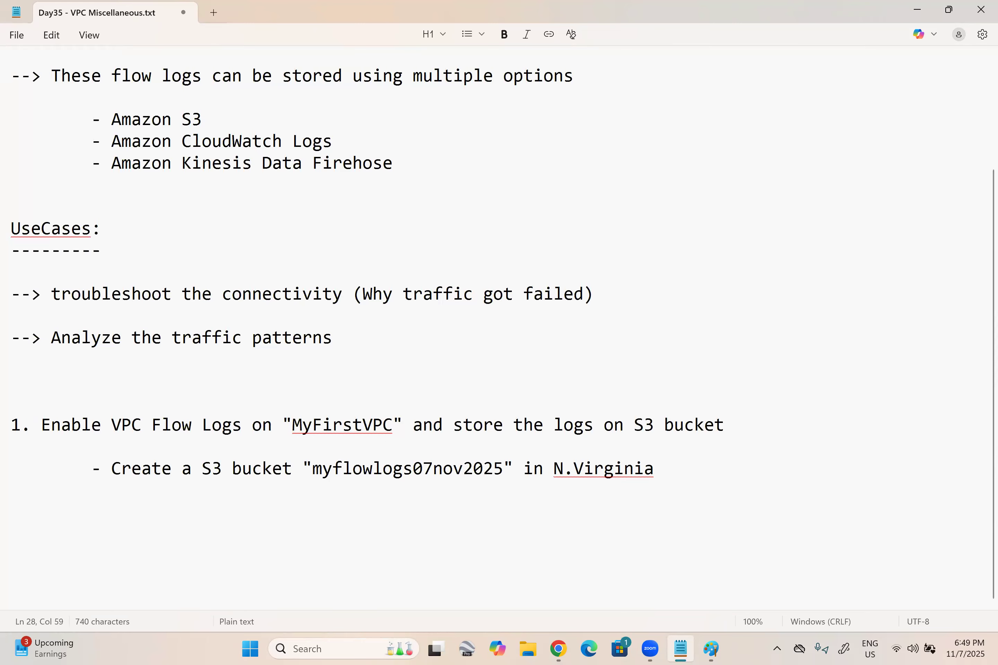
{"action": "type", "text": "region"}
Add the point "- ENable flow logs on MyFirstVPC and choose the bucket as destination for logs." and save the notes
{"action": "key", "text": "Return"}
{"action": "type", "text": "- ENable flow log"}
{"action": "type", "text": "s and c"}
{"action": "key", "text": "BackSpace"}
{"action": "key", "text": "BackSpace"}
{"action": "key", "text": "BackSpace"}
{"action": "key", "text": "BackSpace"}
{"action": "key", "text": "BackSpace"}
{"action": "type", "text": "on MyFi"}
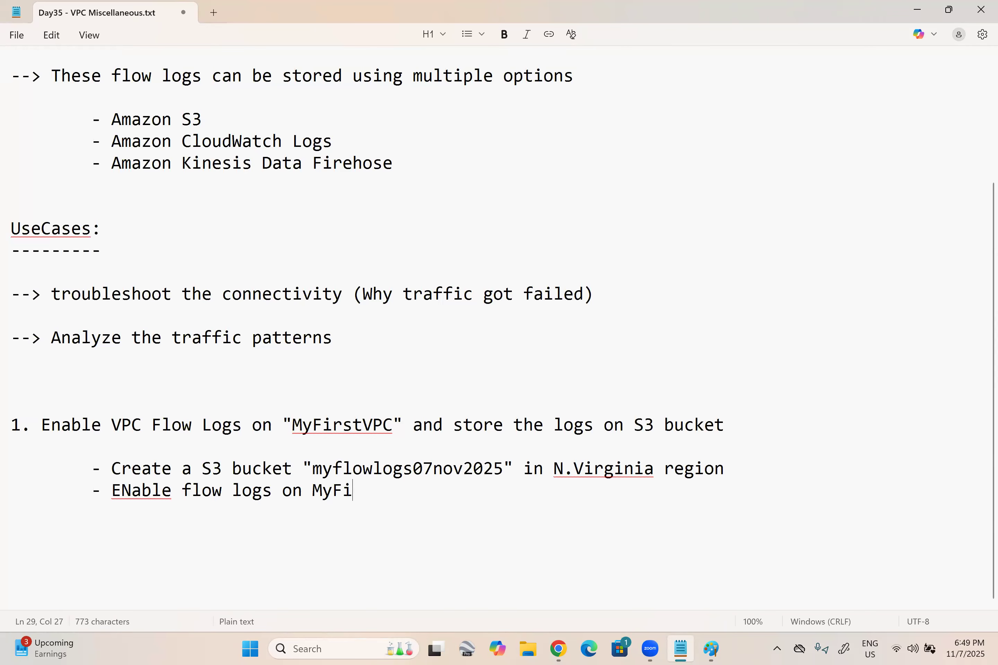
{"action": "type", "text": "rstVPC and c"}
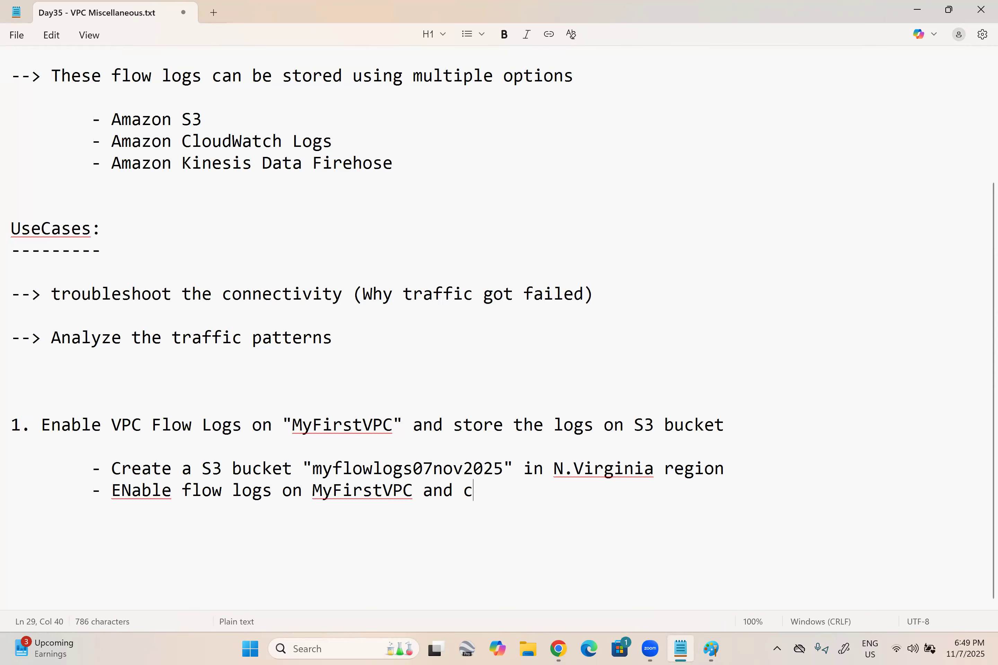
{"action": "type", "text": "hoose the "}
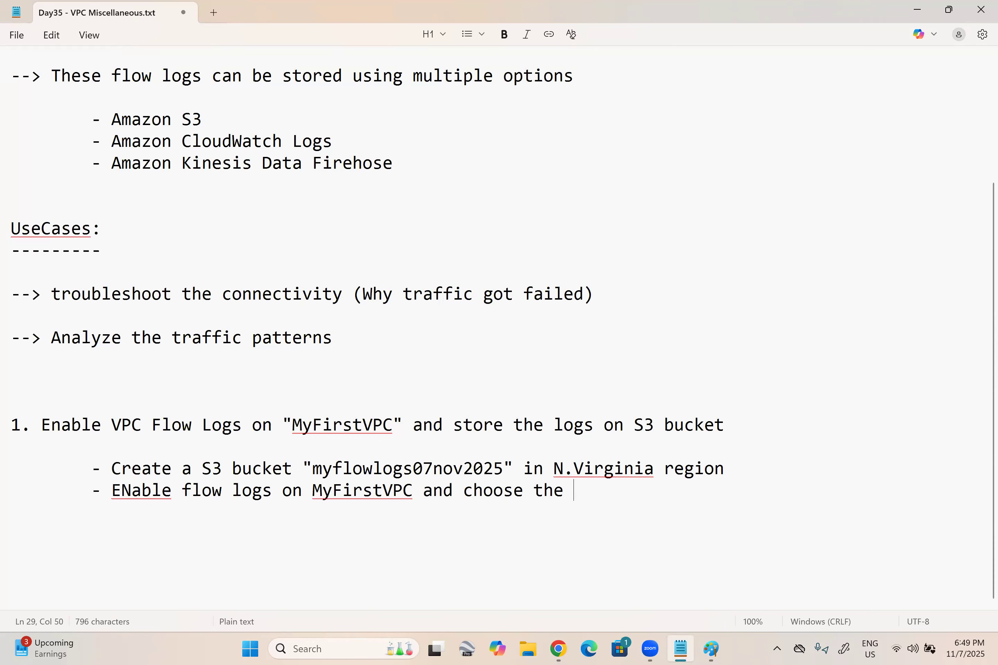
{"action": "type", "text": "bucket as desti"}
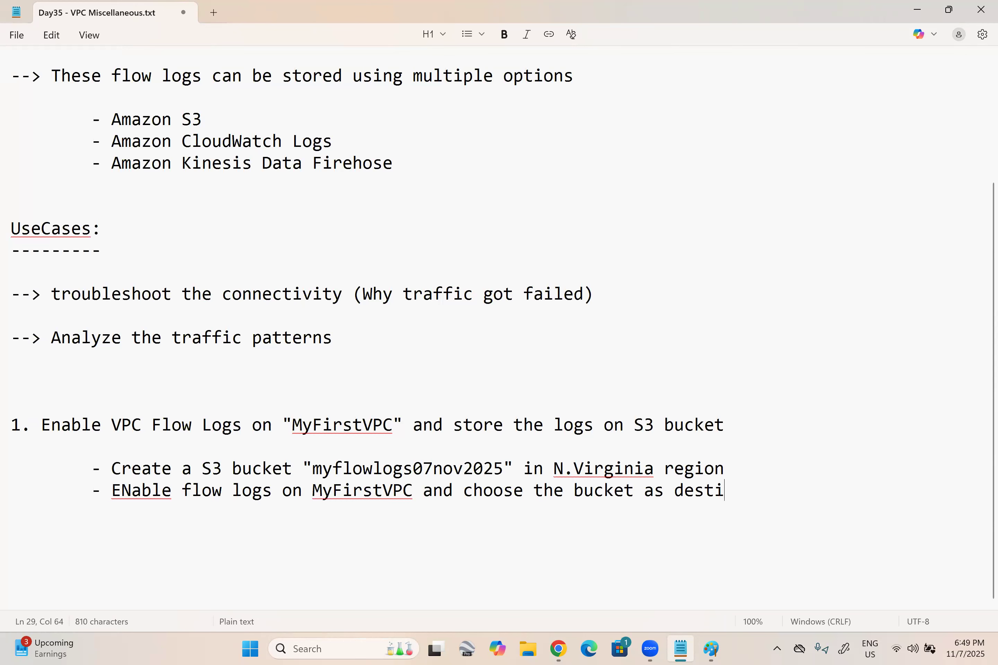
{"action": "type", "text": "nation for log"}
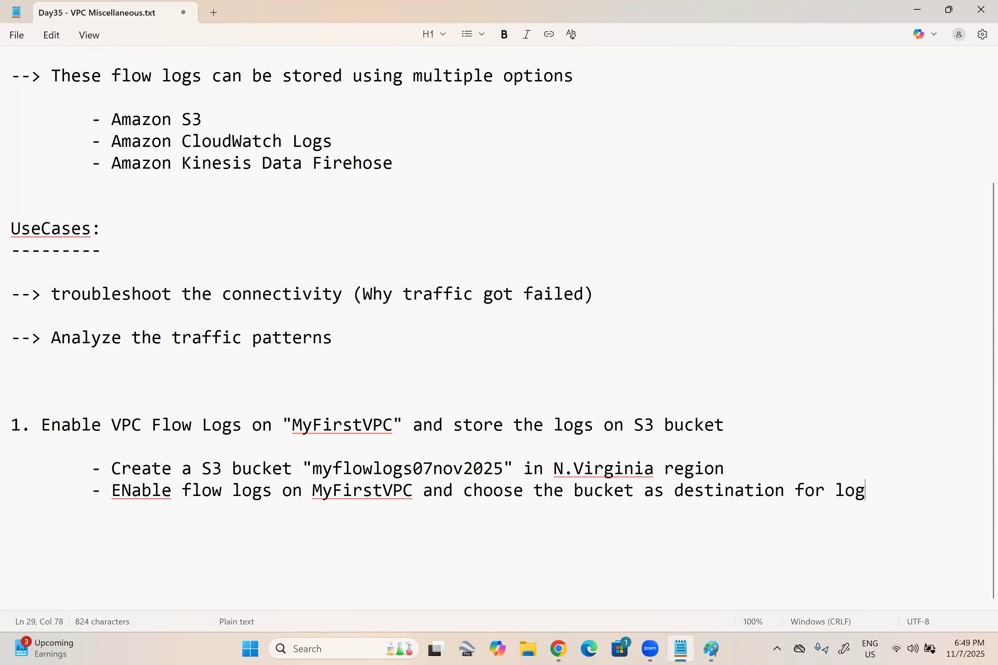
{"action": "type", "text": "s."}
{"action": "key", "text": "ctrl+s"}
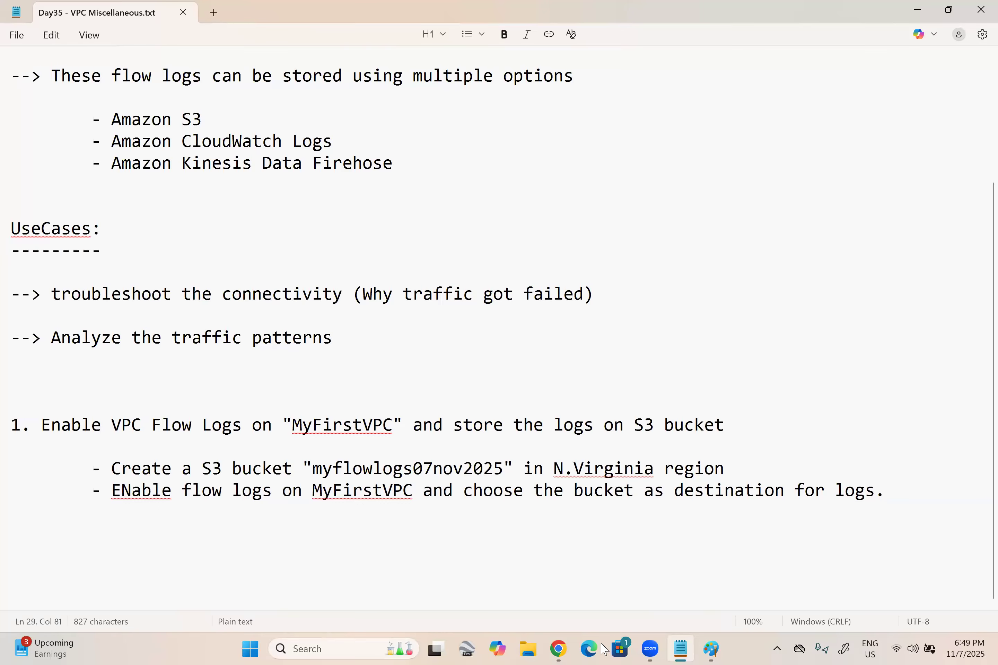
Switch to the AWS console in Chrome, go to the general purpose buckets in S3 and start creating a new bucket
{"action": "left_click", "coordinate": [519, 557]}
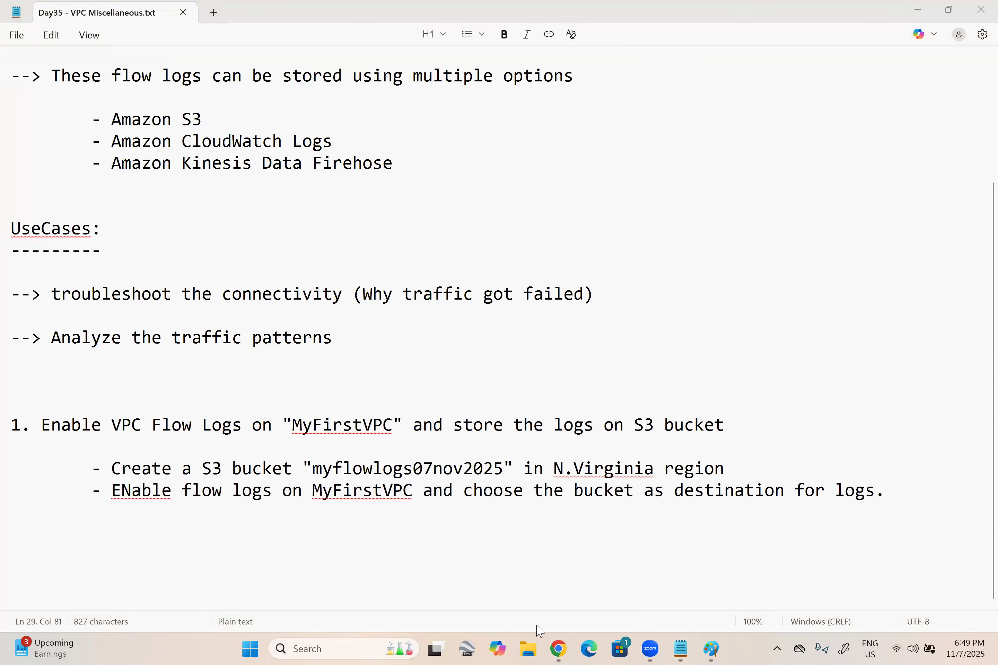
{"action": "left_click", "coordinate": [556, 645]}
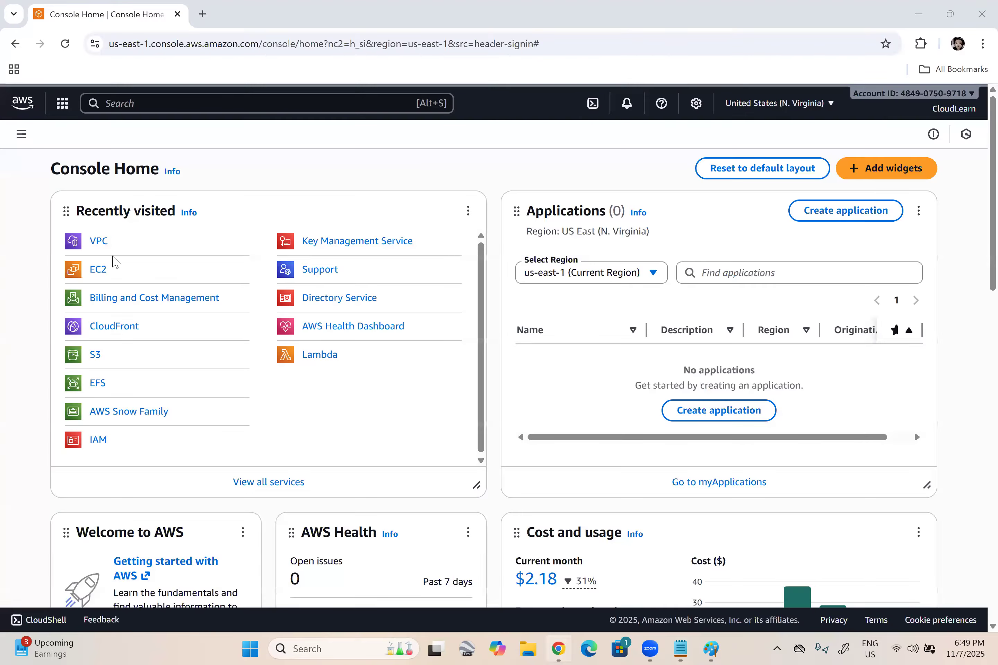
{"action": "left_click", "coordinate": [95, 356]}
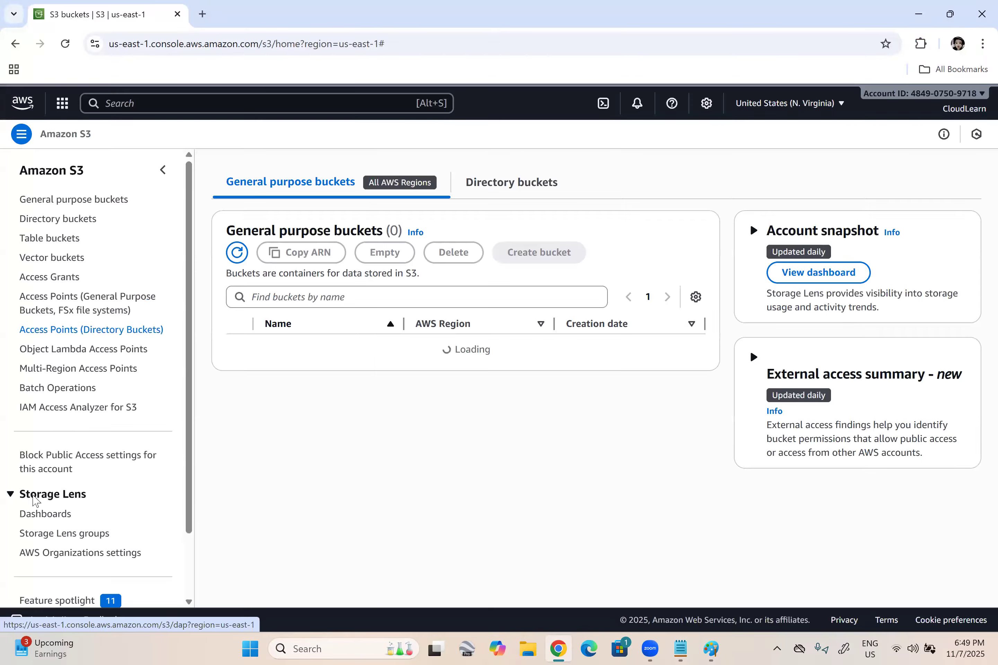
{"action": "left_click", "coordinate": [84, 219]}
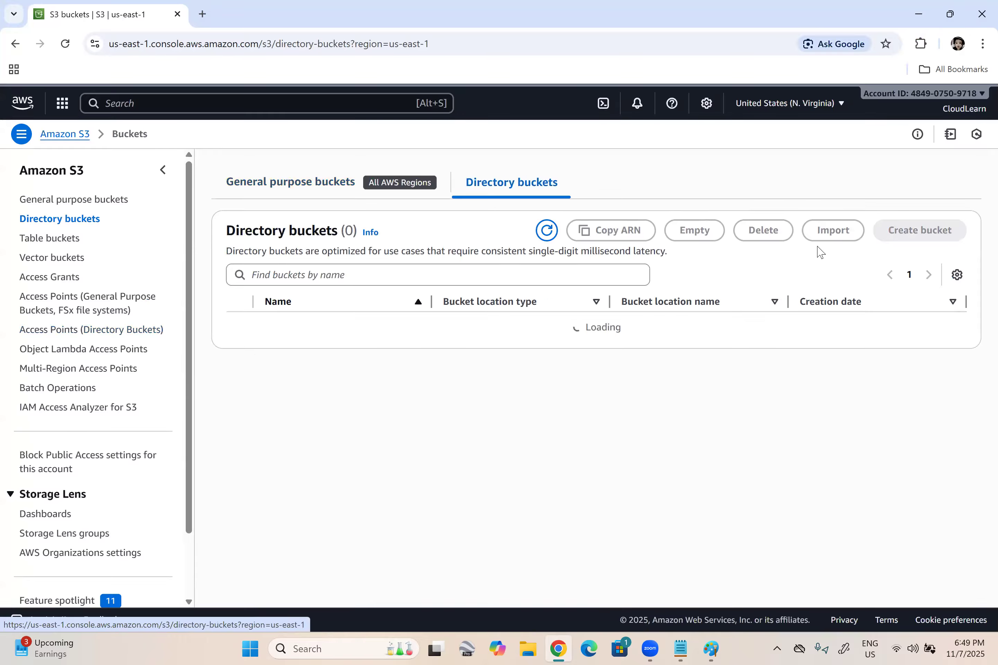
{"action": "left_click", "coordinate": [89, 201]}
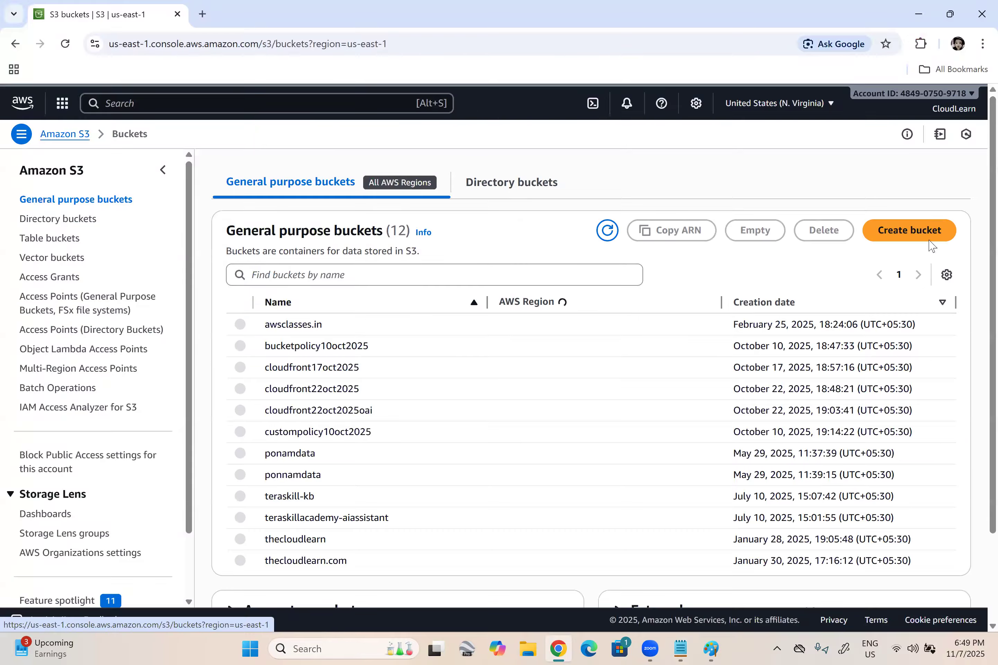
{"action": "left_click", "coordinate": [928, 237]}
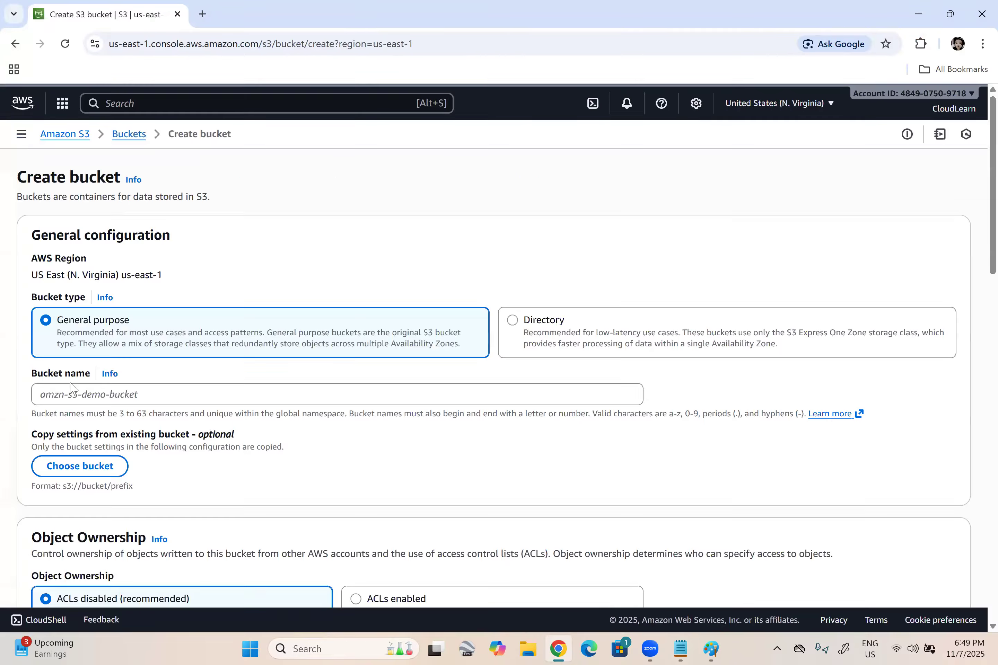
Copy the name myflowlogs07nov2025 from the Notepad notes and enter it as the bucket name in the AWS console in Chrome
{"action": "left_click", "coordinate": [88, 402]}
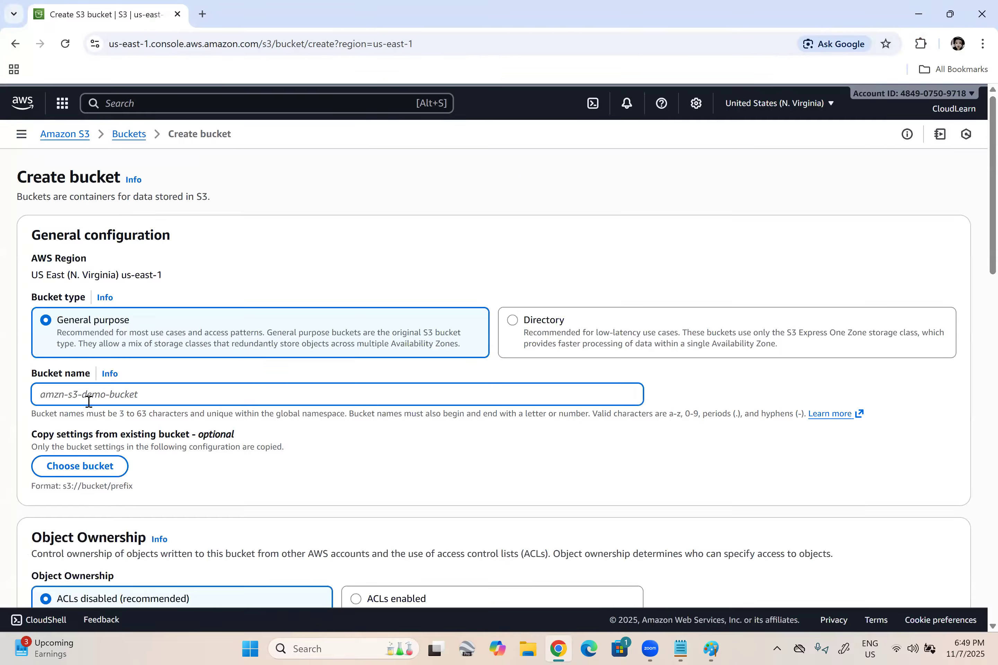
{"action": "left_click", "coordinate": [680, 649]}
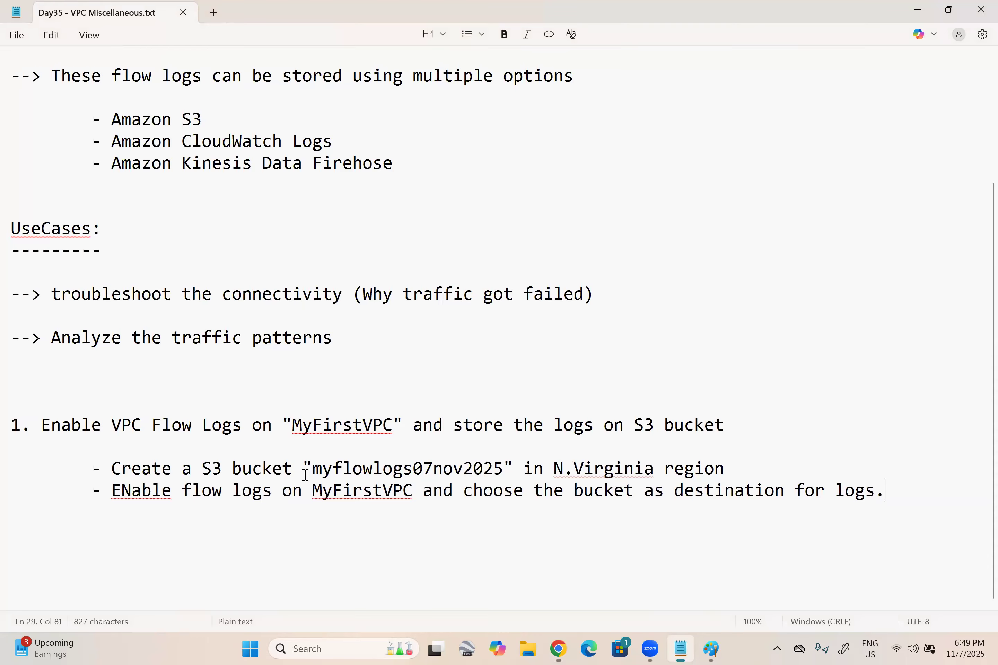
{"action": "left_click_drag", "start_coordinate": [313, 470], "coordinate": [503, 470]}
{"action": "key", "text": "ctrl+c"}
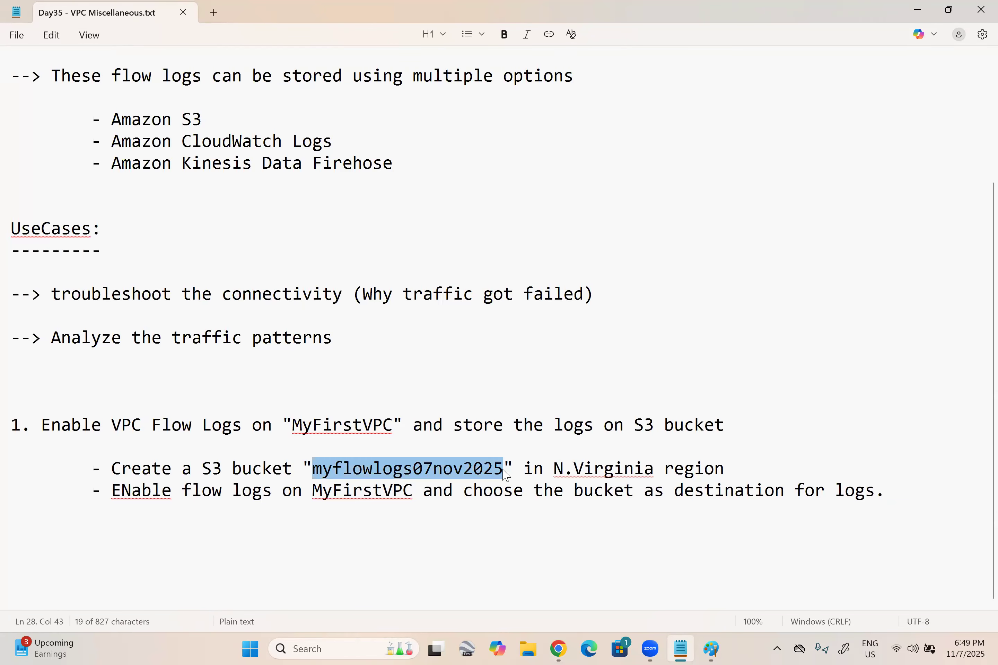
{"action": "key", "text": "alt+Tab"}
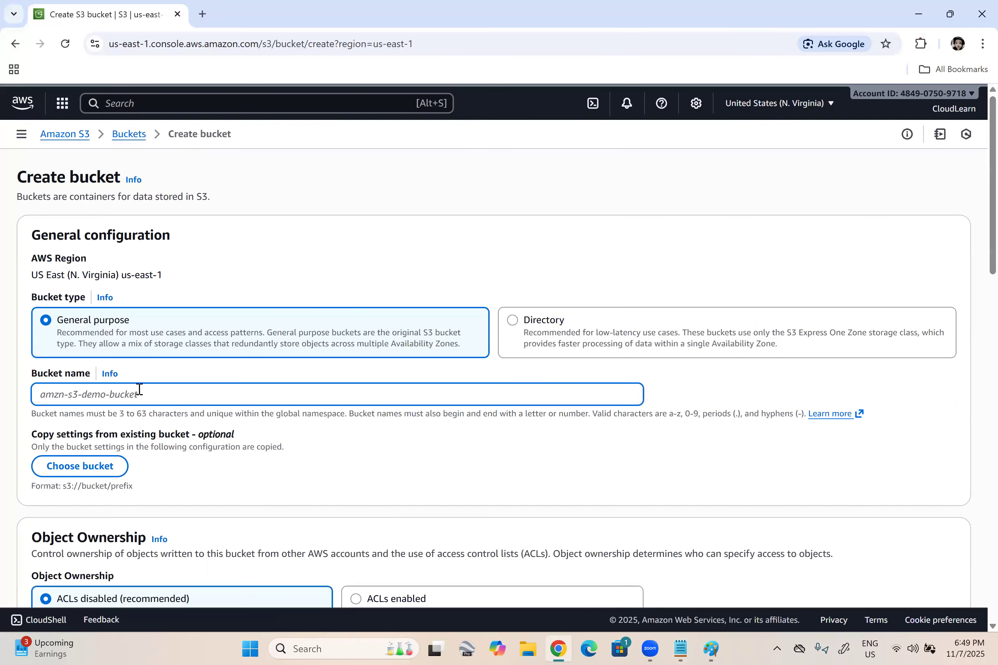
{"action": "key", "text": "ctrl+v"}
Create the S3 bucket, leaving all of its other settings at their defaults
{"action": "scroll", "coordinate": [431, 510], "scroll_direction": "down", "scroll_amount": 5}
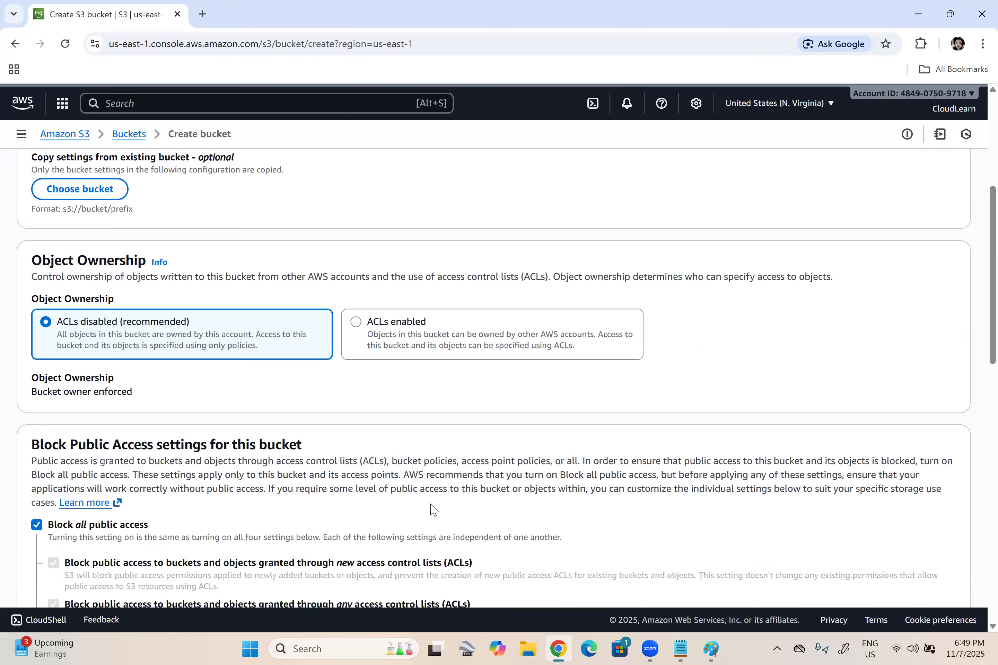
{"action": "scroll", "coordinate": [978, 600], "scroll_direction": "down", "scroll_amount": 15}
{"action": "left_click", "coordinate": [923, 571]}
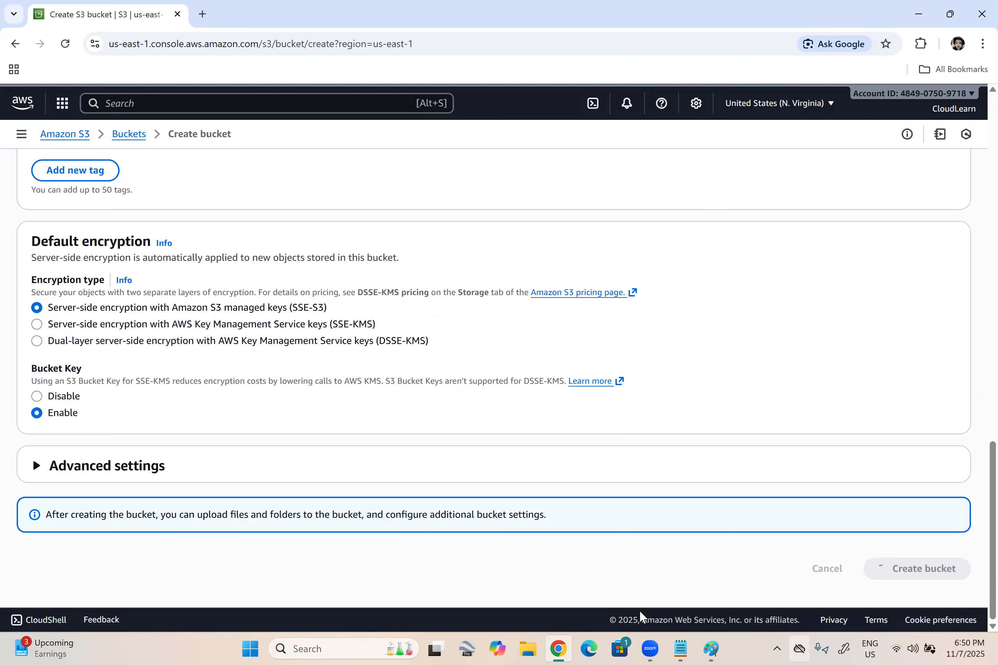
Switch to Paint and draw two short freehand pen strokes on the blank canvas
{"action": "left_click", "coordinate": [710, 646]}
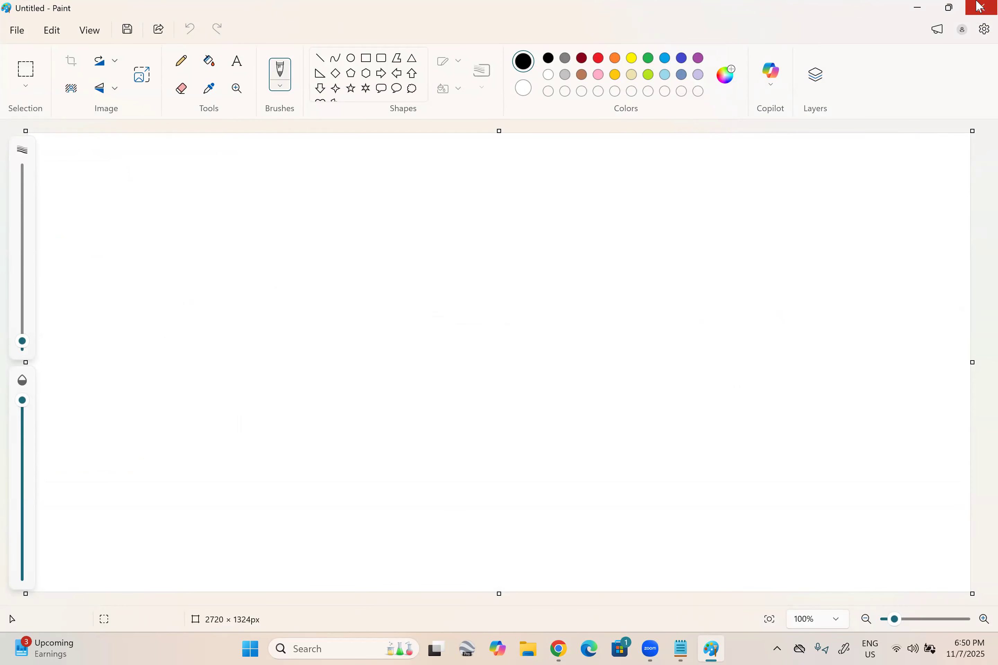
{"action": "left_click_drag", "start_coordinate": [351, 389], "coordinate": [350, 399]}
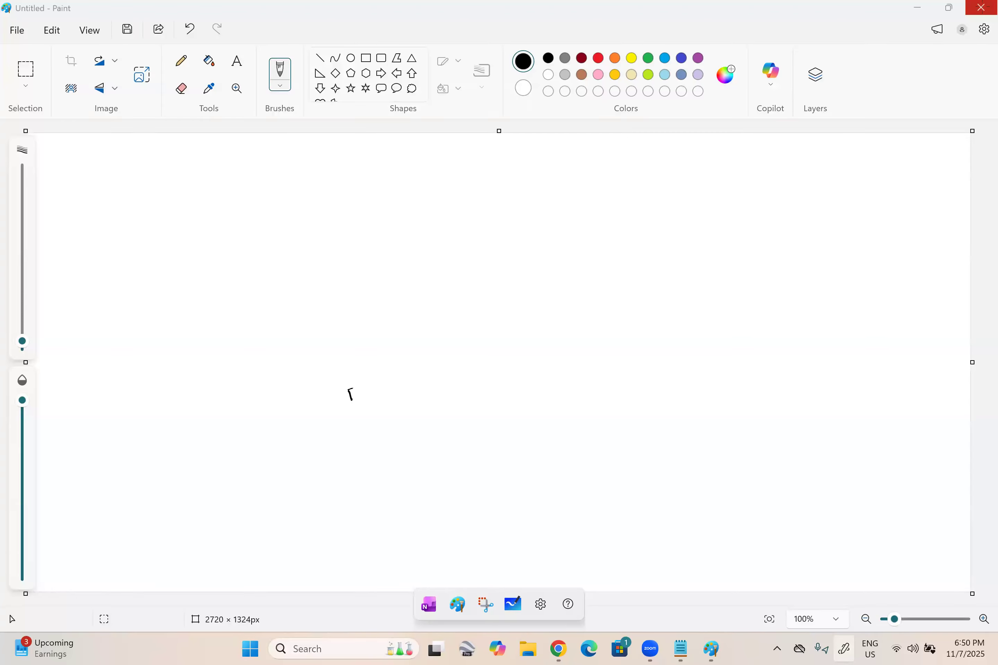
{"action": "left_click_drag", "start_coordinate": [180, 288], "coordinate": [210, 320]}
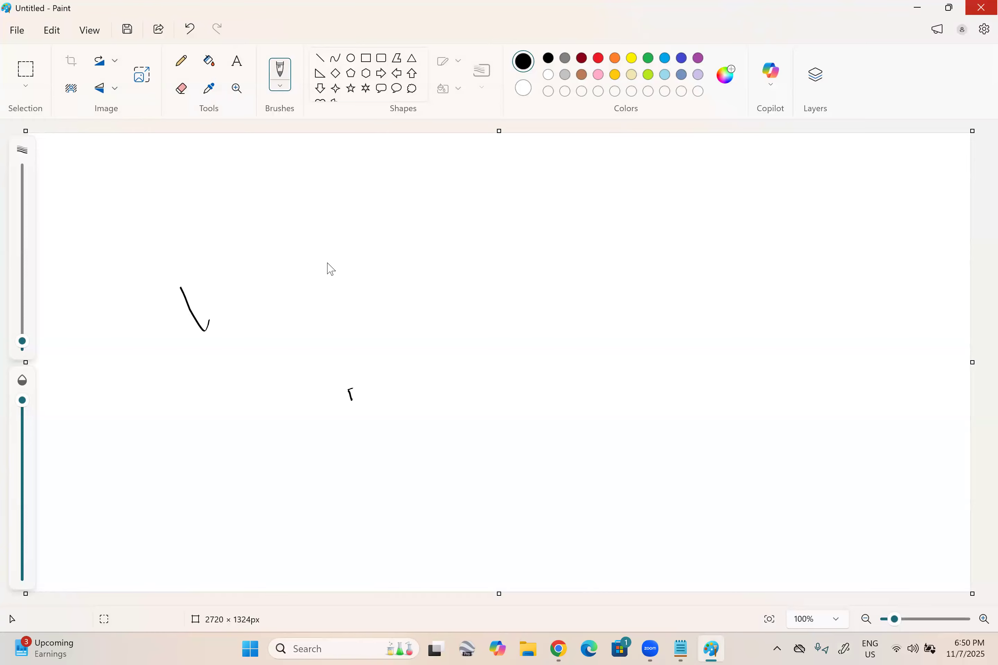
Draw a black rectangle in the canvas's upper left area and label it "VPC FLowLogs" inside
{"action": "left_click", "coordinate": [365, 58]}
{"action": "mouse_move", "coordinate": [258, 223]}
{"action": "left_mouse_down"}
{"action": "mouse_move", "coordinate": [417, 304]}
{"action": "mouse_move", "coordinate": [452, 300]}
{"action": "left_mouse_up"}
{"action": "left_click", "coordinate": [236, 61]}
{"action": "left_click", "coordinate": [276, 253]}
{"action": "left_click", "coordinate": [273, 254]}
{"action": "type", "text": "VPC FLowLogs"}
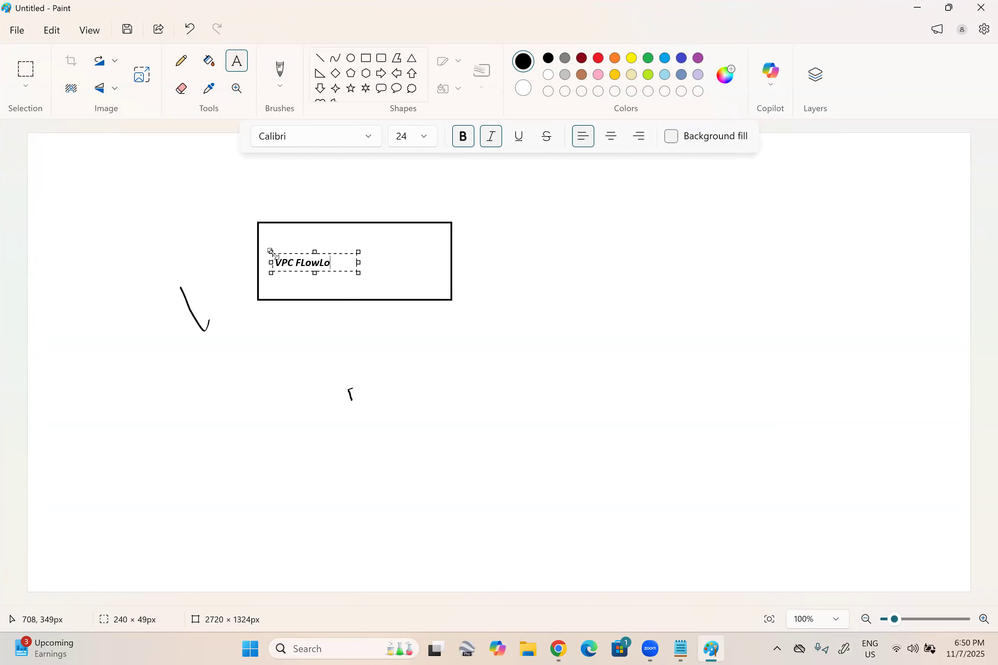
{"action": "left_click", "coordinate": [340, 306]}
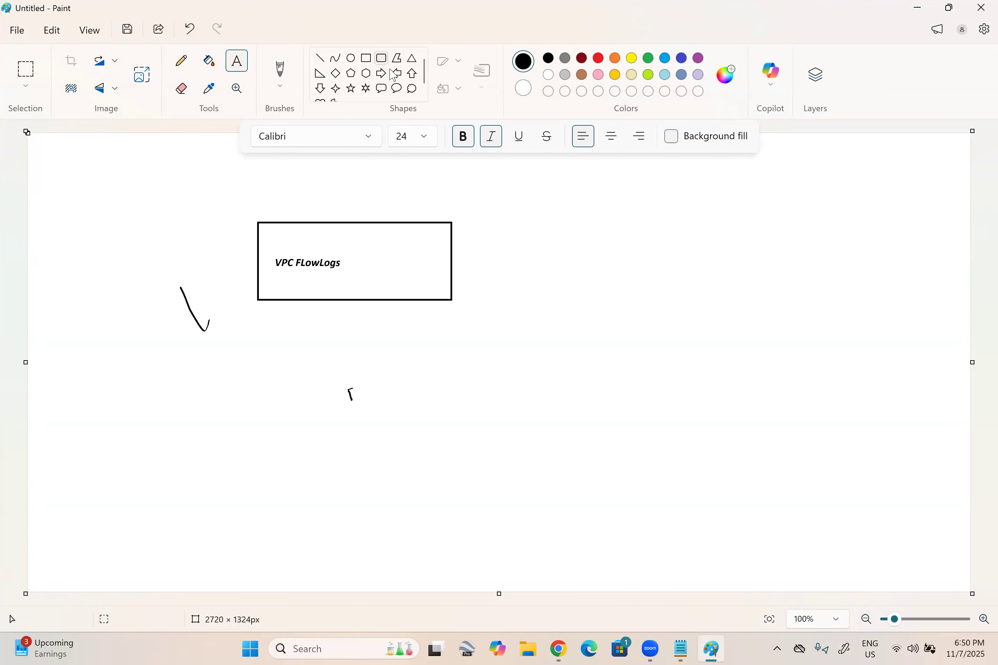
Draw a lime green hexagon of about 561 × 708 px on the canvas's right side and label it "S3 Bucket" inside
{"action": "left_click", "coordinate": [381, 58]}
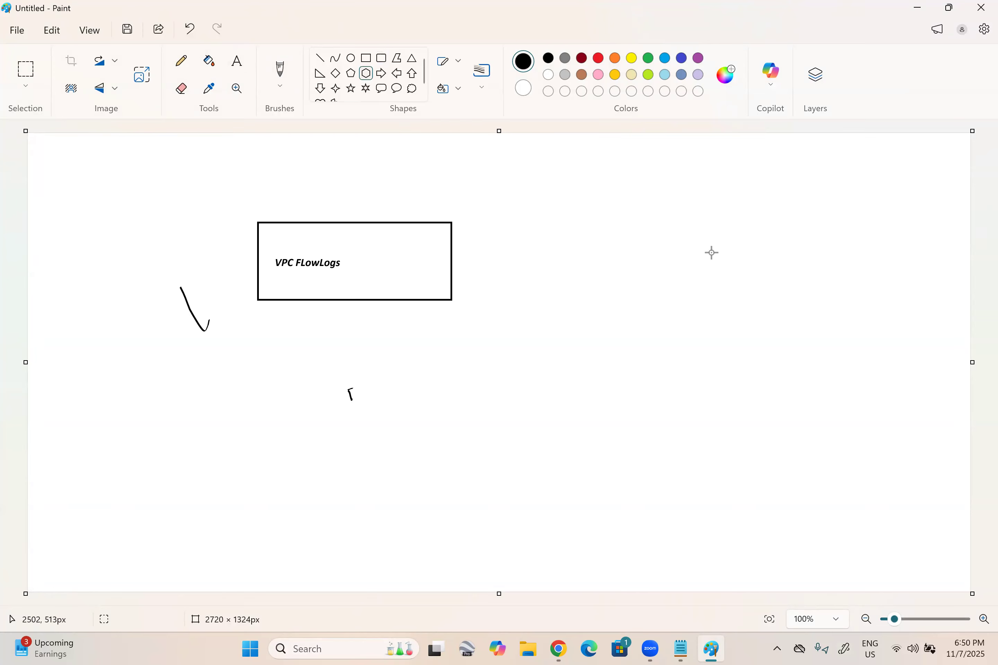
{"action": "left_click", "coordinate": [648, 75]}
{"action": "mouse_move", "coordinate": [710, 255]}
{"action": "left_mouse_down"}
{"action": "mouse_move", "coordinate": [855, 494]}
{"action": "mouse_move", "coordinate": [896, 506]}
{"action": "left_mouse_up"}
{"action": "left_click", "coordinate": [237, 60]}
{"action": "left_click", "coordinate": [737, 363]}
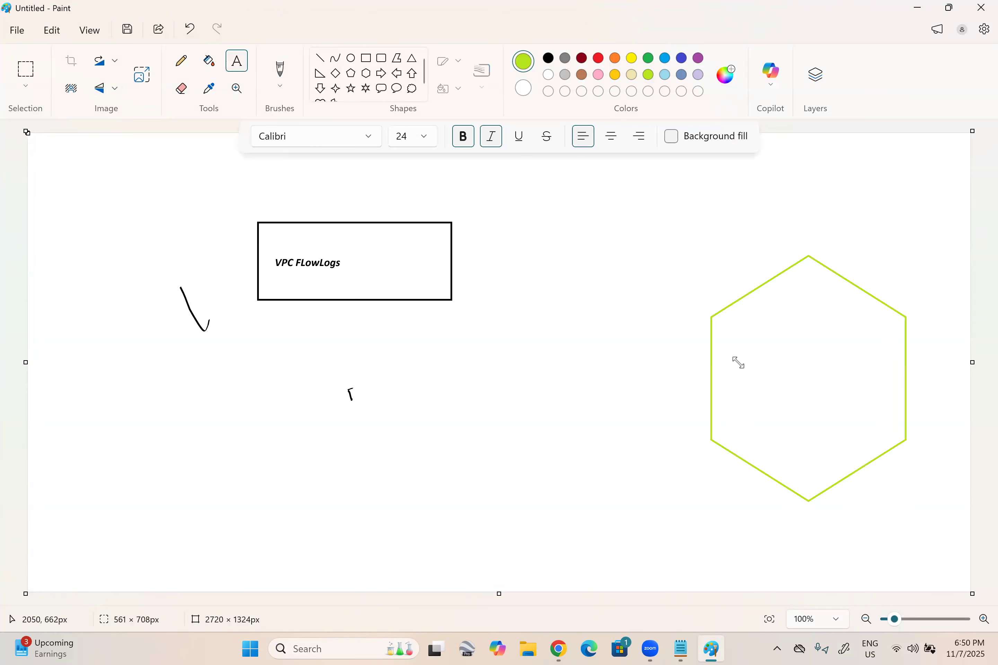
{"action": "left_click", "coordinate": [737, 363]}
{"action": "type", "text": "S3 Bucket"}
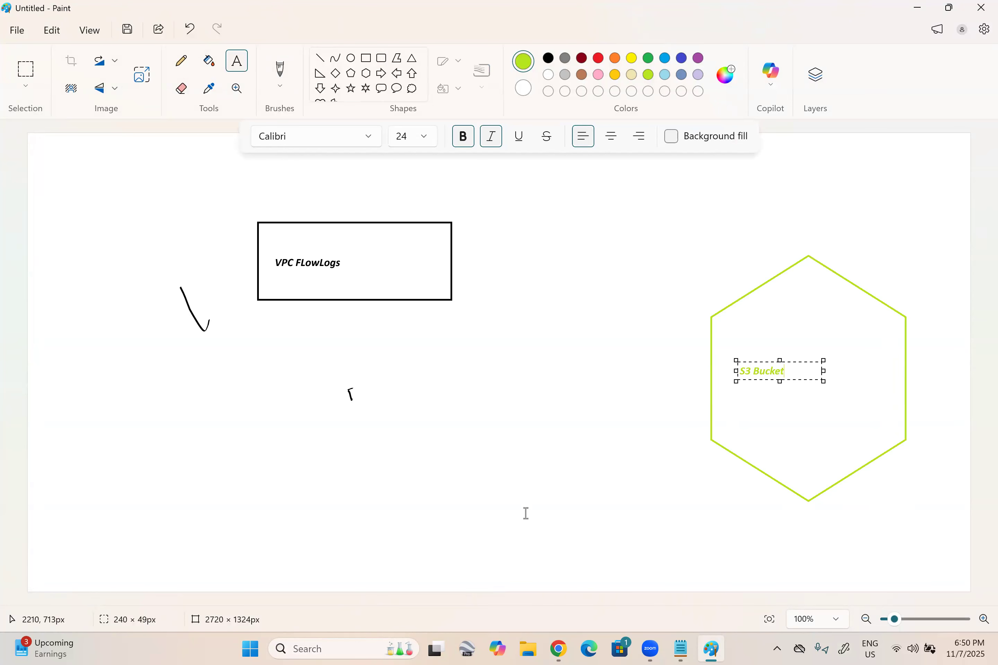
Draw a freehand lime green arrow from the "VPC FLowLogs" rectangle to the "S3 Bucket" hexagon
{"action": "left_click", "coordinate": [263, 97]}
{"action": "left_click", "coordinate": [279, 72]}
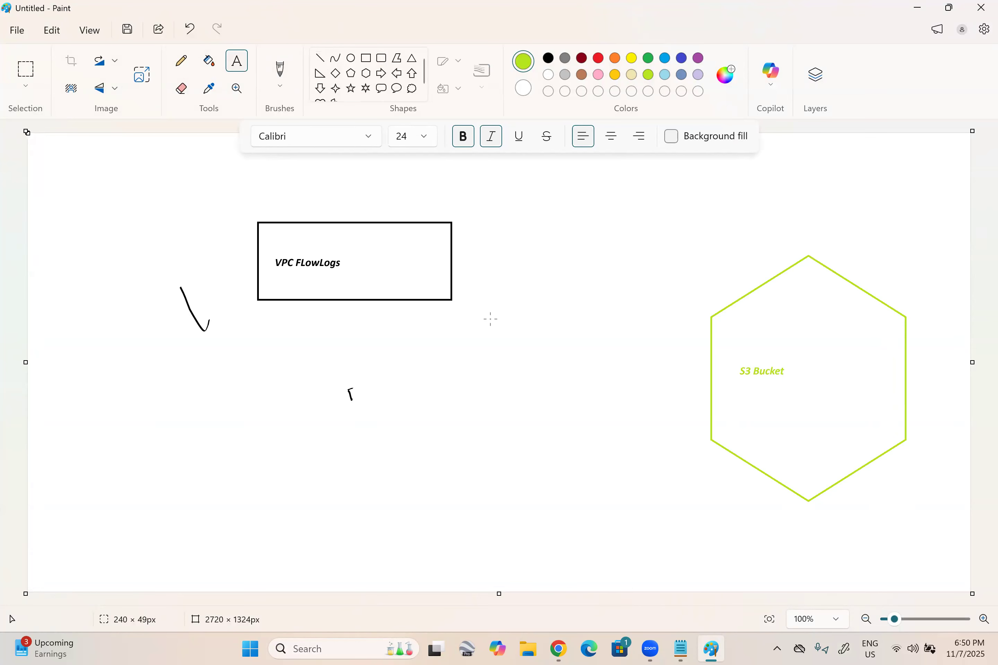
{"action": "left_click_drag", "start_coordinate": [454, 258], "coordinate": [704, 327]}
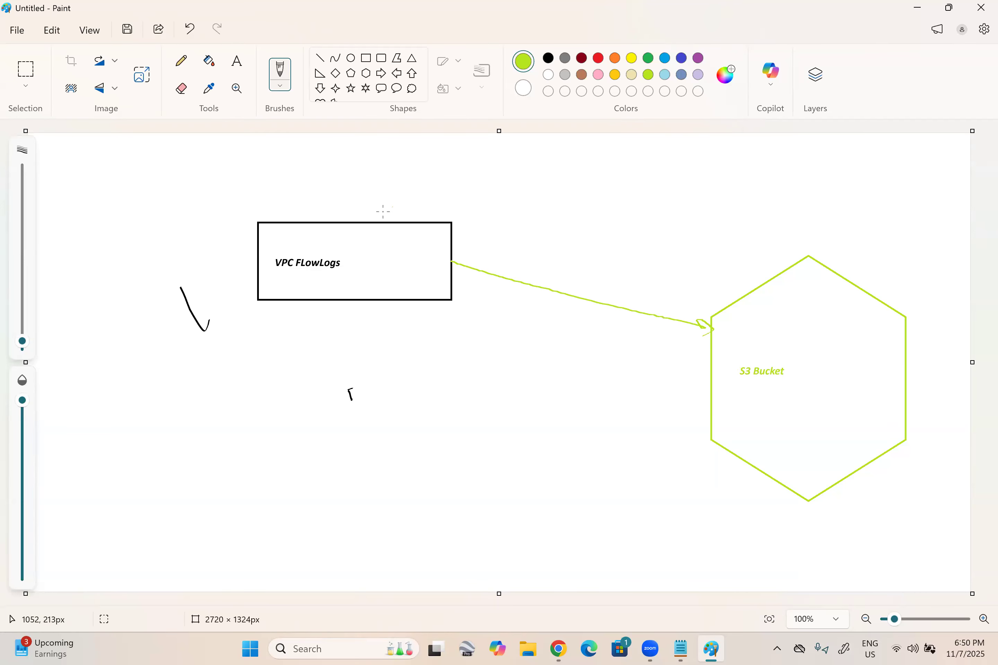
Handwrite "Permission" in lime green above the "VPC FLowLogs" rectangle and draw an upward arrow below it
{"action": "left_click_drag", "start_coordinate": [384, 215], "coordinate": [424, 186]}
{"action": "mouse_move", "coordinate": [442, 199]}
{"action": "left_mouse_down"}
{"action": "mouse_move", "coordinate": [461, 205]}
{"action": "mouse_move", "coordinate": [458, 190]}
{"action": "mouse_move", "coordinate": [499, 187]}
{"action": "mouse_move", "coordinate": [499, 171]}
{"action": "mouse_move", "coordinate": [534, 185]}
{"action": "left_mouse_up"}
{"action": "left_click", "coordinate": [471, 177]}
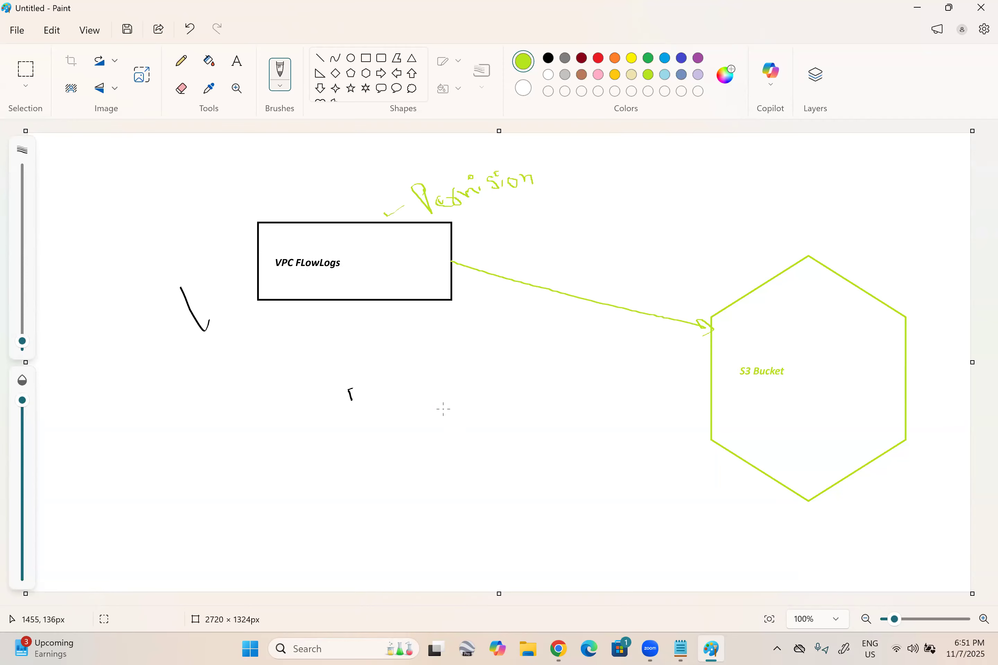
{"action": "mouse_move", "coordinate": [422, 331]}
{"action": "left_mouse_down"}
{"action": "mouse_move", "coordinate": [433, 415]}
{"action": "mouse_move", "coordinate": [423, 328]}
{"action": "mouse_move", "coordinate": [442, 337]}
{"action": "left_mouse_up"}
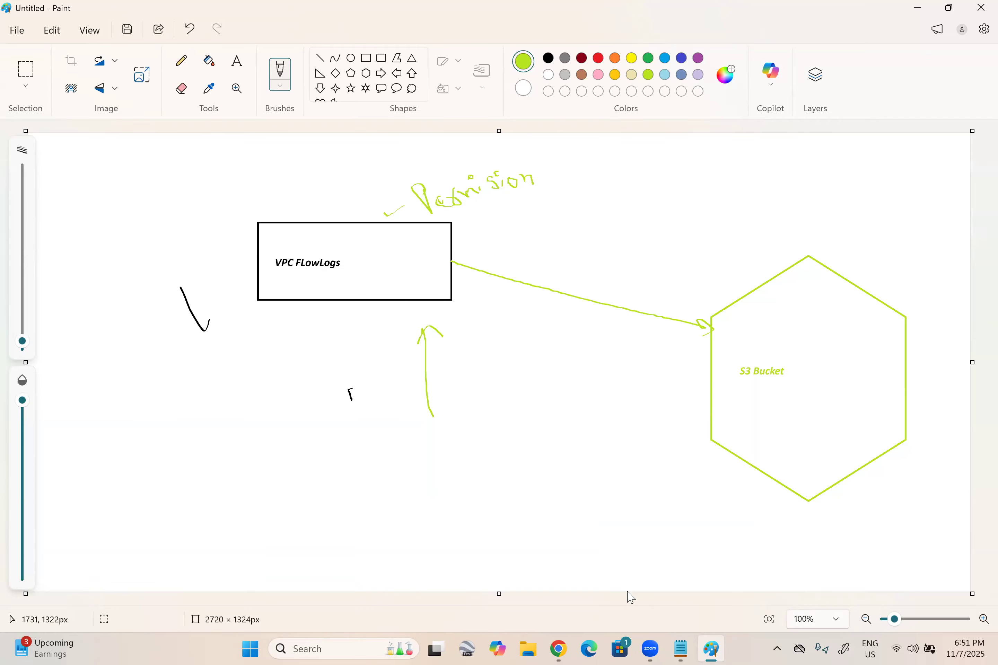
Clear everything drawn on the canvas and pick the Pencil tool
{"action": "key", "text": "ctrl+a"}
{"action": "key", "text": "Delete"}
{"action": "left_click", "coordinate": [182, 63]}
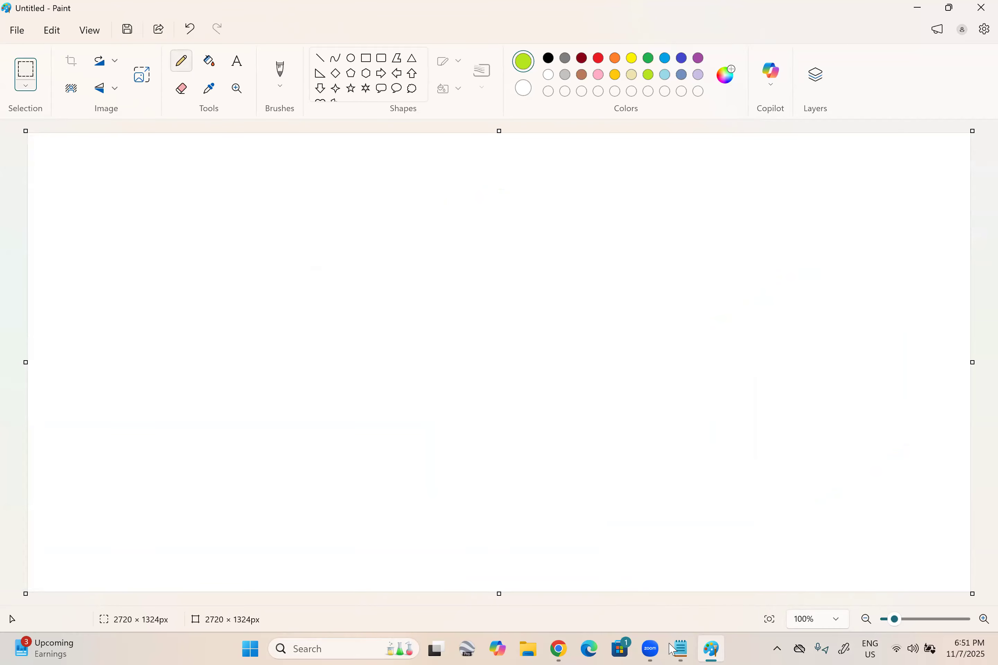
Switch to the AWS console in Chrome, search for VPC and open the VPC service
{"action": "key", "text": "alt+Tab"}
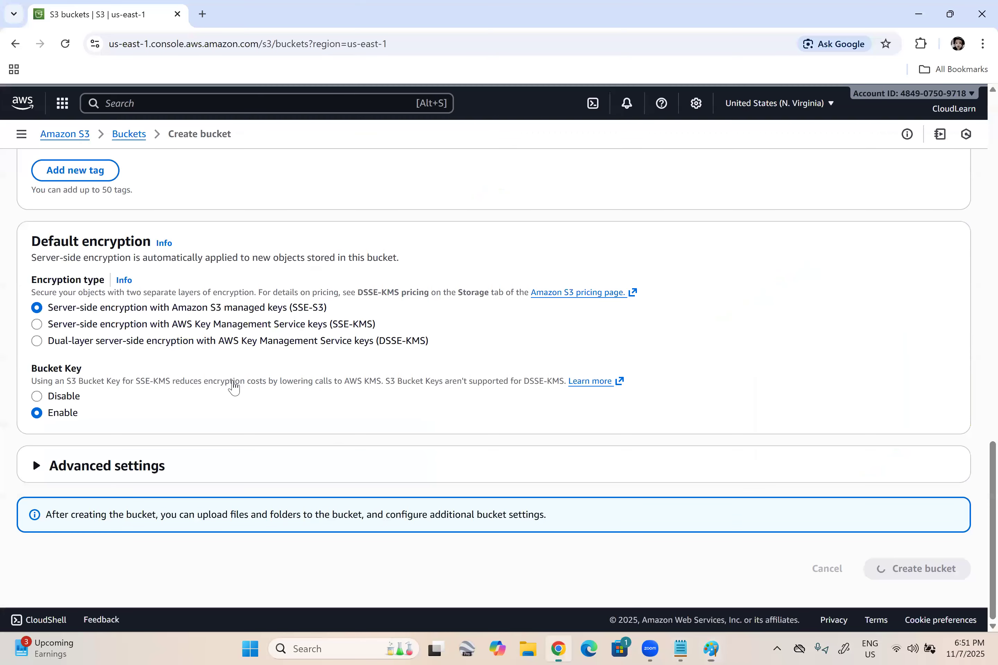
{"action": "type", "text": "VO"}
{"action": "key", "text": "BackSpace"}
{"action": "type", "text": "PC"}
{"action": "key", "text": "BackSpace"}
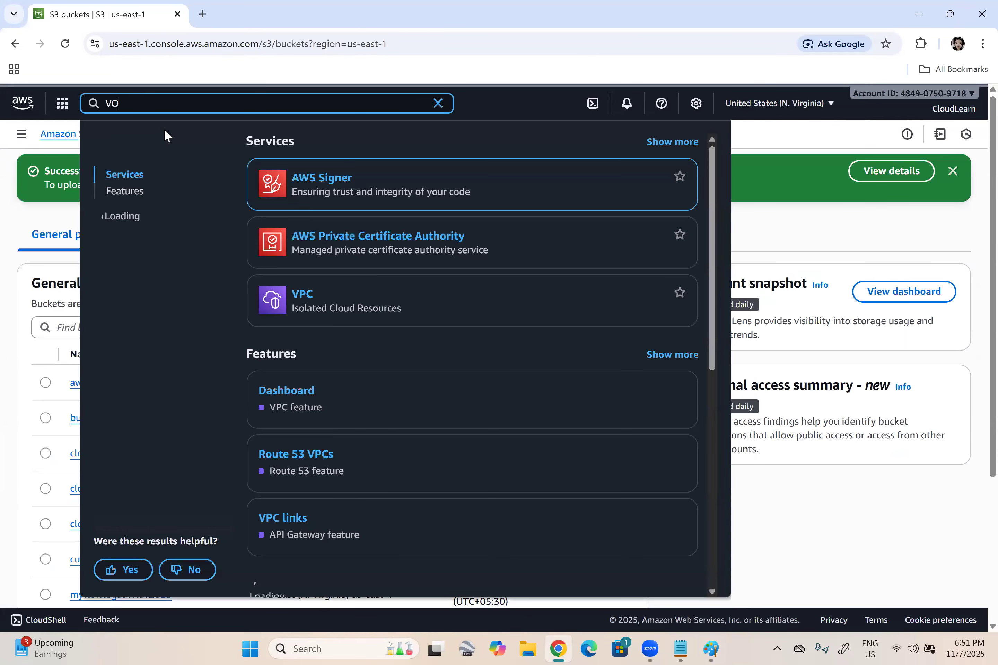
{"action": "key", "text": "Escape"}
{"action": "type", "text": "C"}
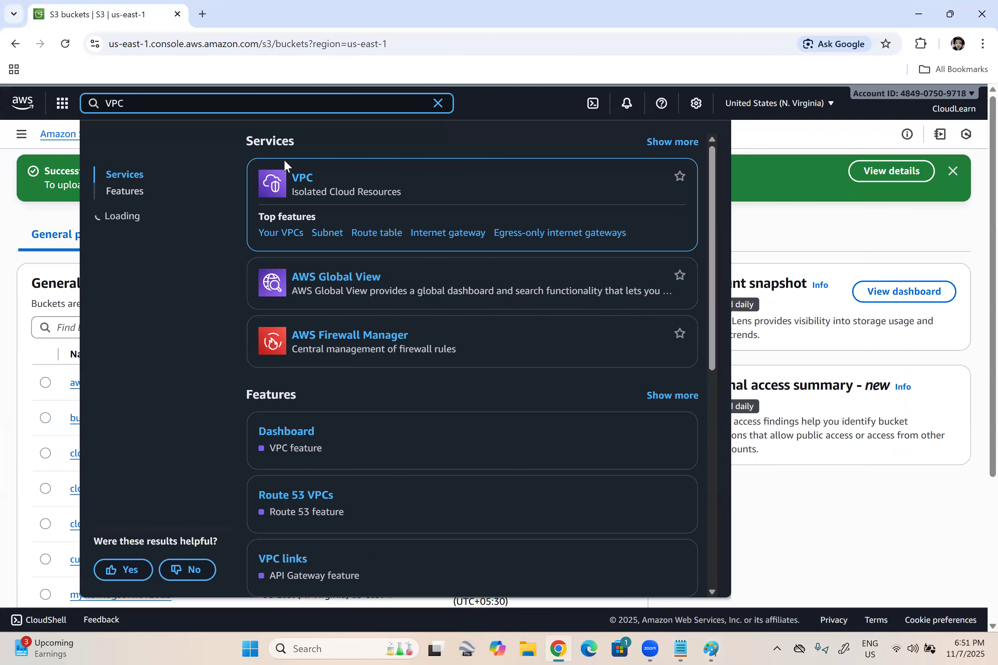
{"action": "left_click", "coordinate": [300, 178]}
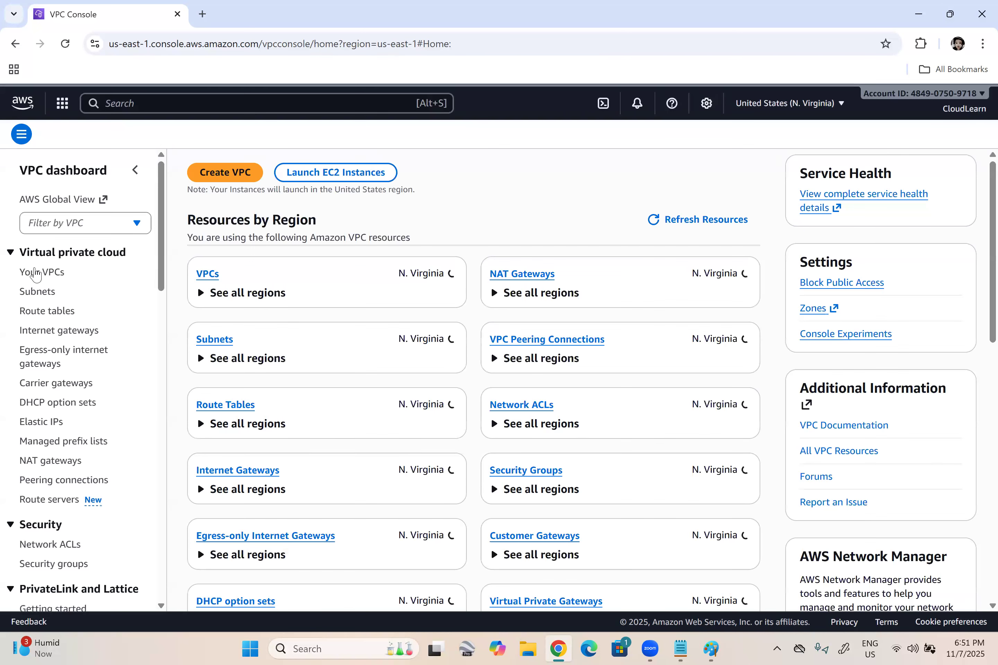
Select MyFirstVPC among the VPCs and start creating a flow log for it
{"action": "left_click", "coordinate": [37, 273]}
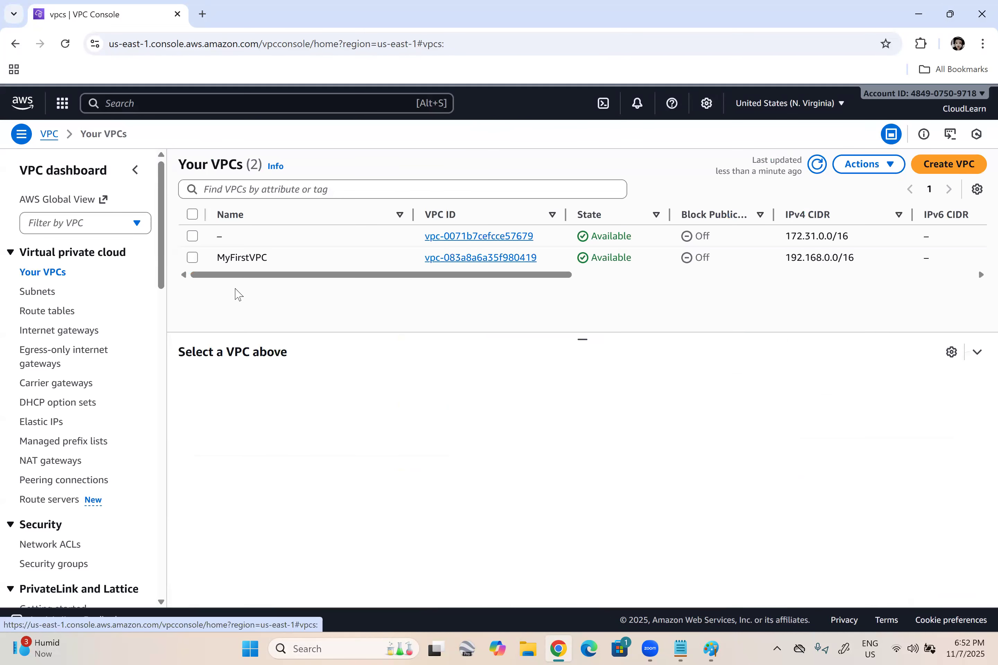
{"action": "left_click", "coordinate": [206, 257]}
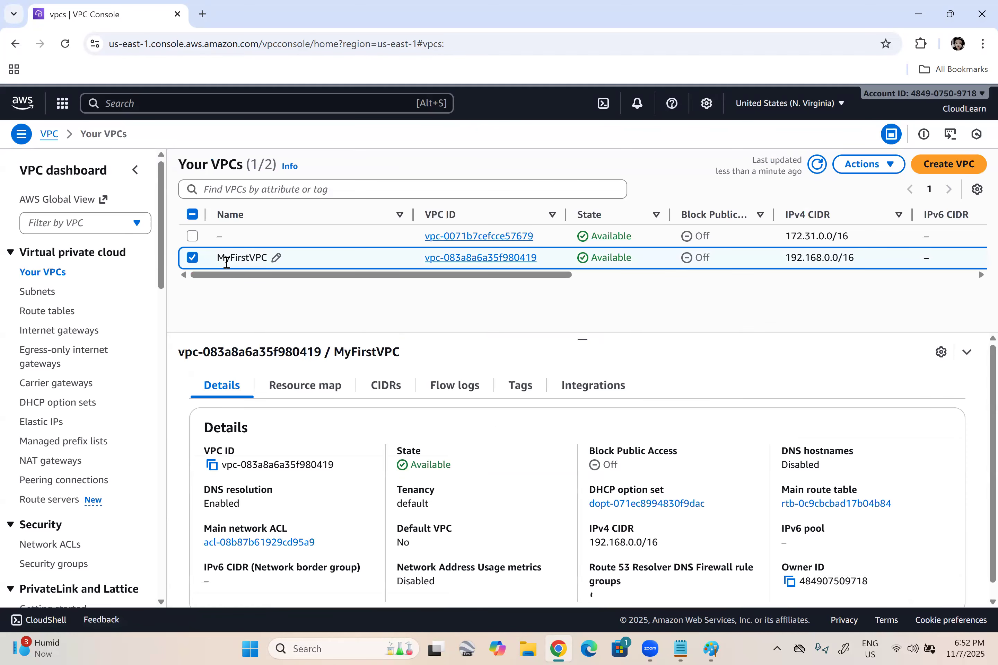
{"action": "left_click", "coordinate": [461, 391]}
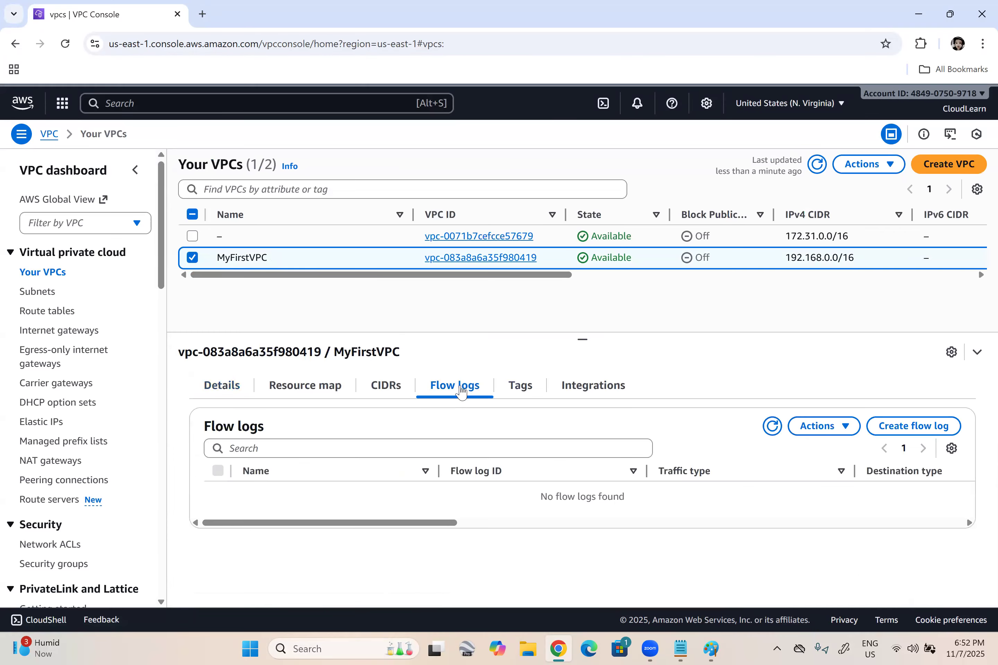
{"action": "mouse_move", "coordinate": [535, 507]}
{"action": "left_mouse_down"}
{"action": "mouse_move", "coordinate": [551, 502]}
{"action": "mouse_move", "coordinate": [539, 500]}
{"action": "left_mouse_up"}
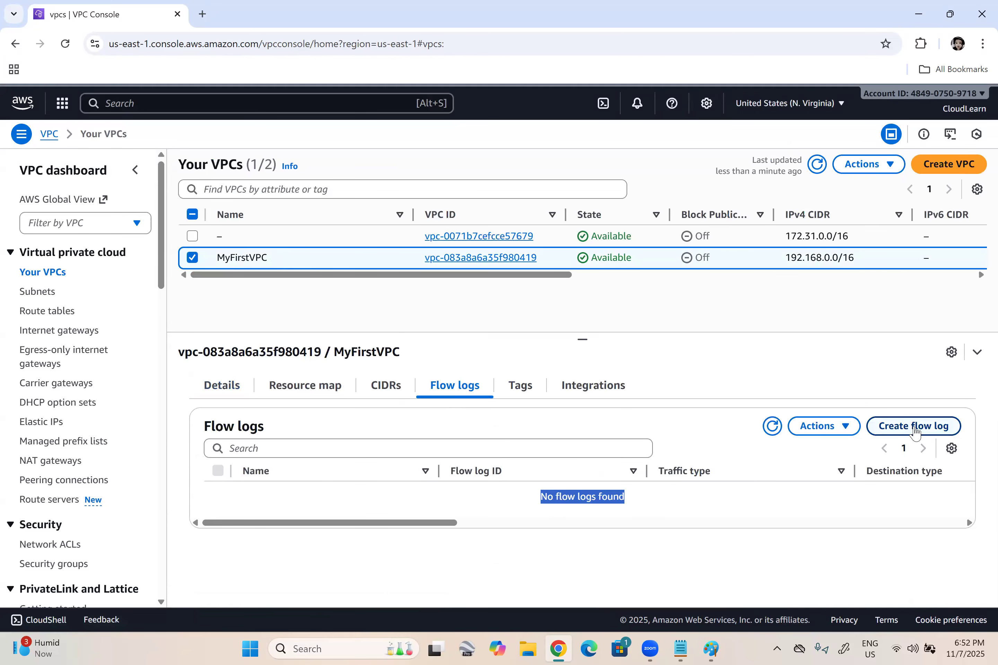
{"action": "left_click", "coordinate": [930, 433]}
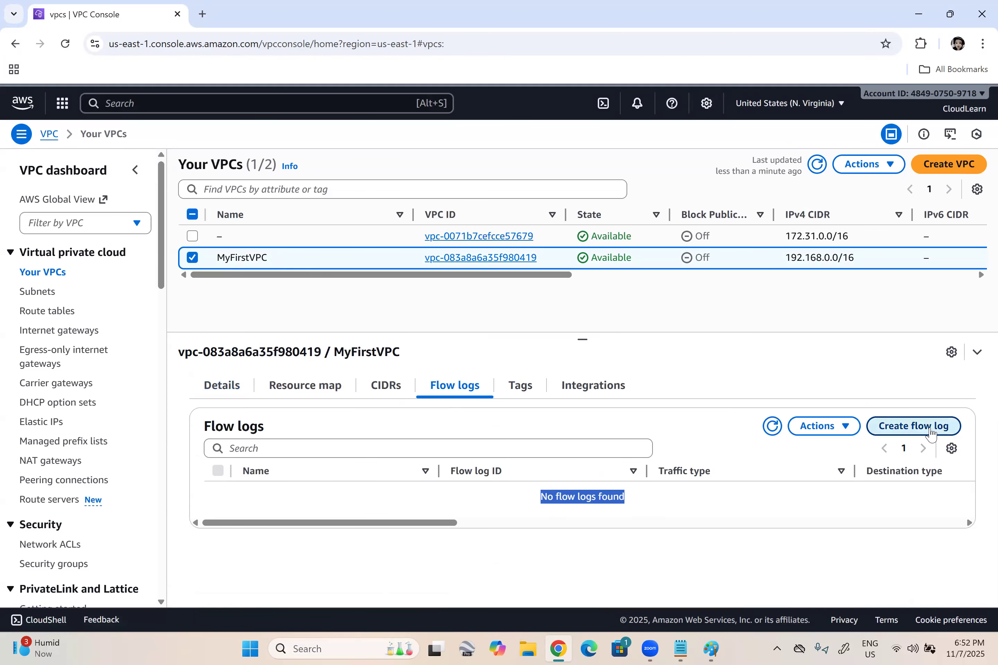
Name the flow log MyFirstVPC-FlowLog and set its maximum aggregation interval to 1 minute
{"action": "left_click", "coordinate": [51, 369]}
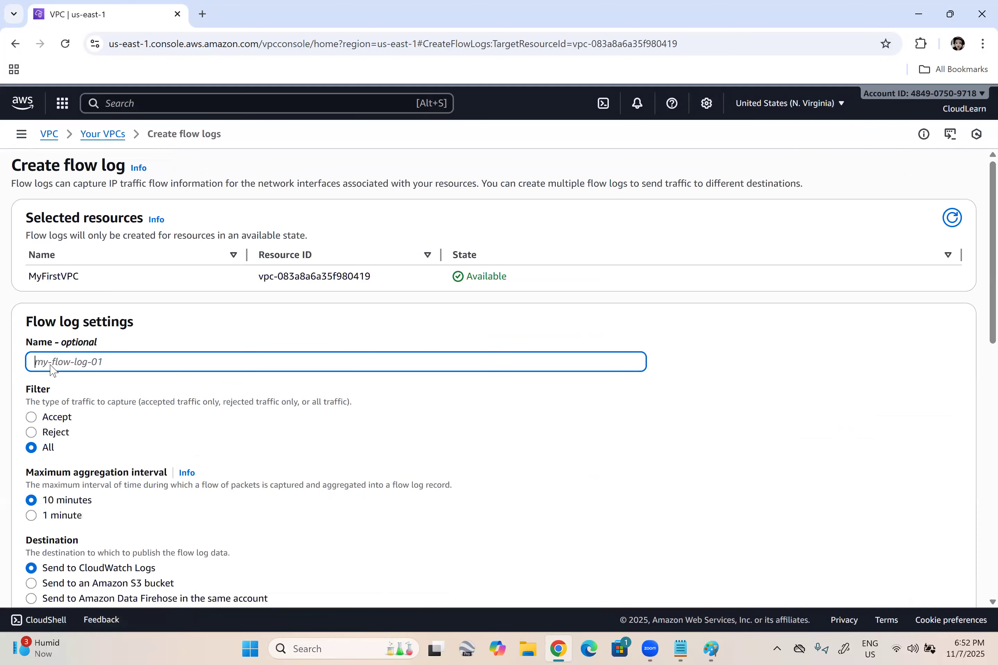
{"action": "type", "text": "MyFirstVPC-FlowLog"}
{"action": "double_click", "coordinate": [25, 391]}
{"action": "scroll", "coordinate": [52, 317], "scroll_direction": "down", "scroll_amount": 3}
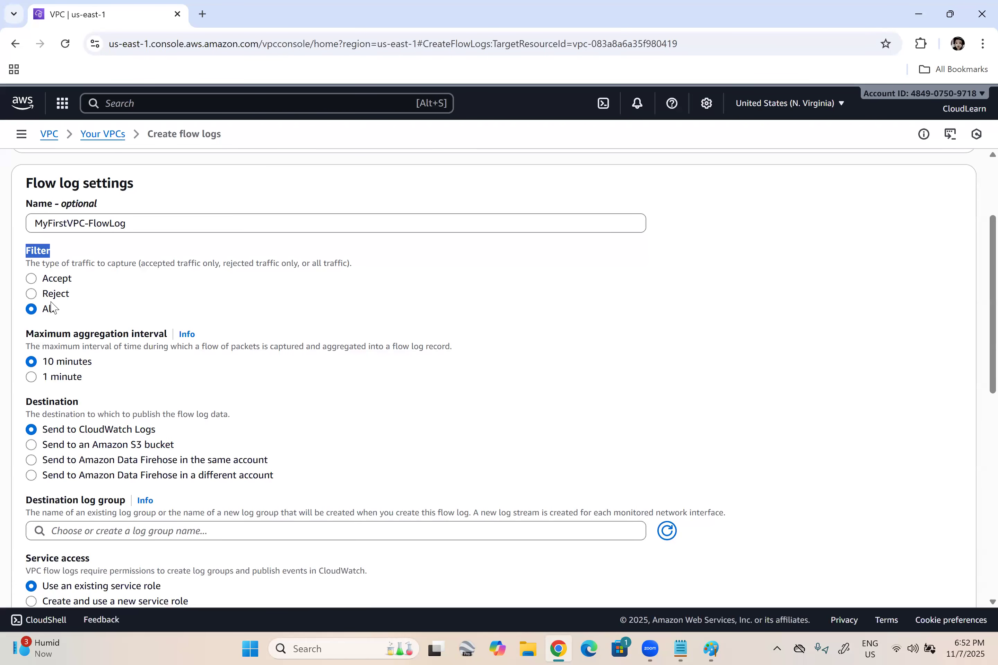
{"action": "left_click", "coordinate": [59, 379]}
Review the flow log destination options and choose to send the data to an Amazon S3 bucket
{"action": "scroll", "coordinate": [139, 418], "scroll_direction": "down", "scroll_amount": 1}
{"action": "scroll", "coordinate": [71, 343], "scroll_direction": "down", "scroll_amount": 1}
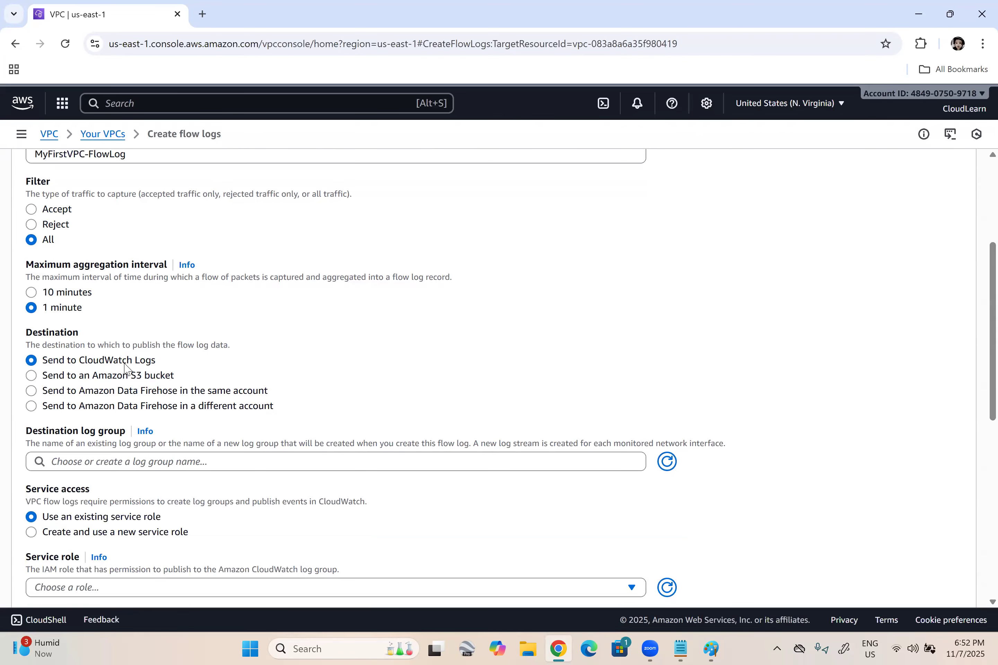
{"action": "left_click_drag", "start_coordinate": [159, 359], "coordinate": [201, 398]}
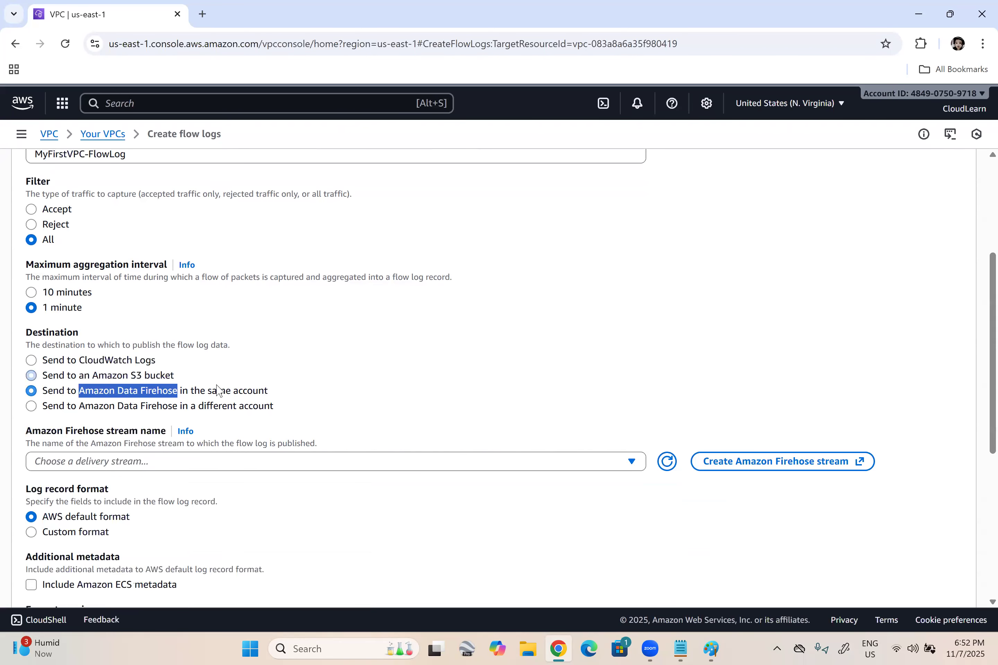
{"action": "left_click", "coordinate": [224, 394]}
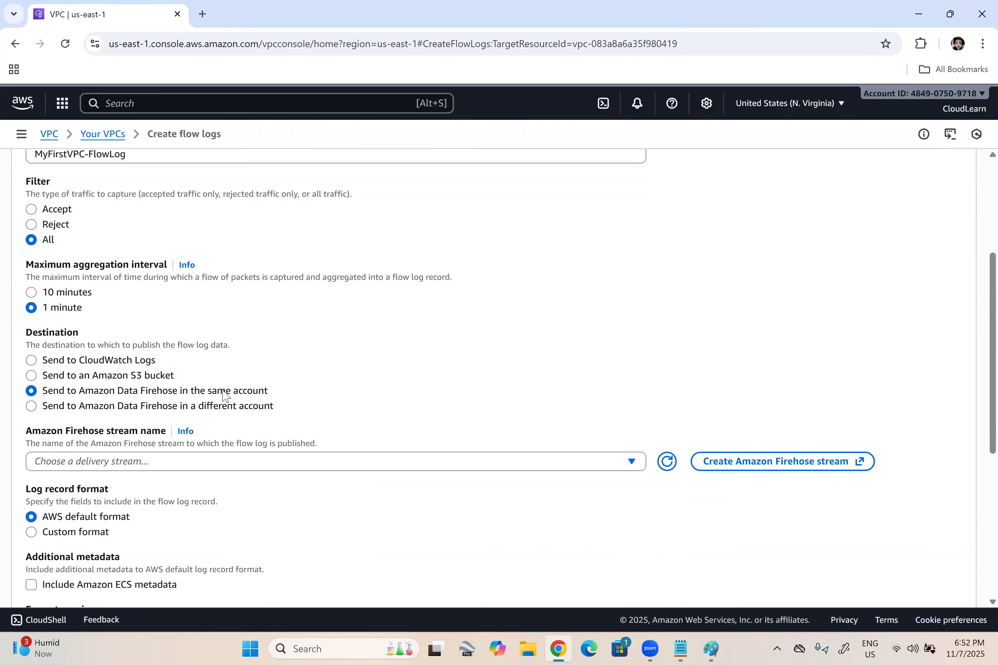
{"action": "left_click", "coordinate": [229, 408]}
{"action": "left_click", "coordinate": [126, 377]}
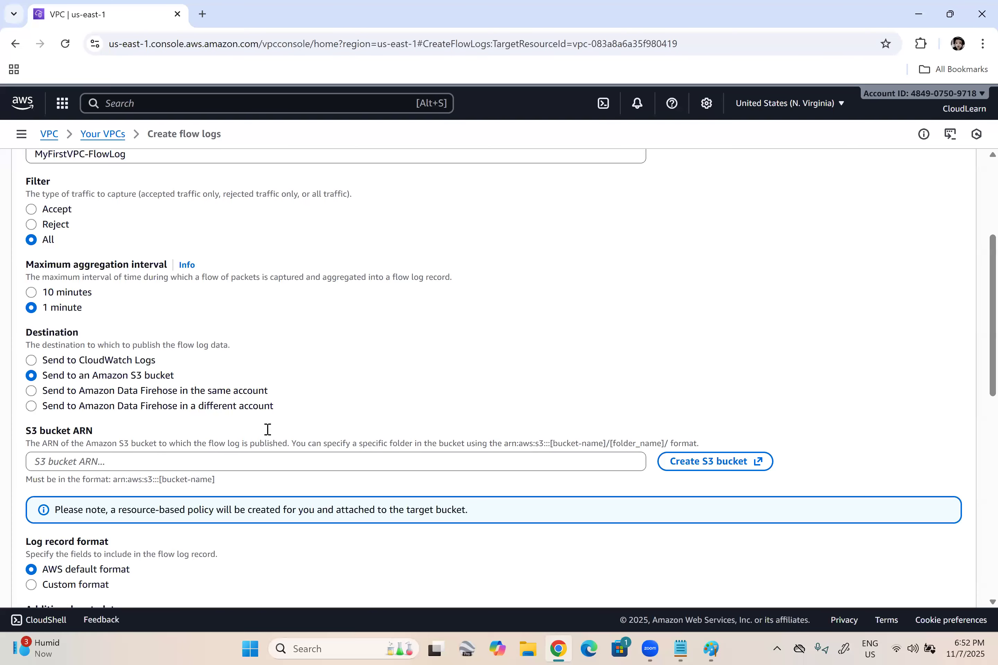
Search the console for S3 and open the service in a new browser tab, keeping the flow log form open
{"action": "left_click", "coordinate": [112, 103]}
{"action": "type", "text": "S3"}
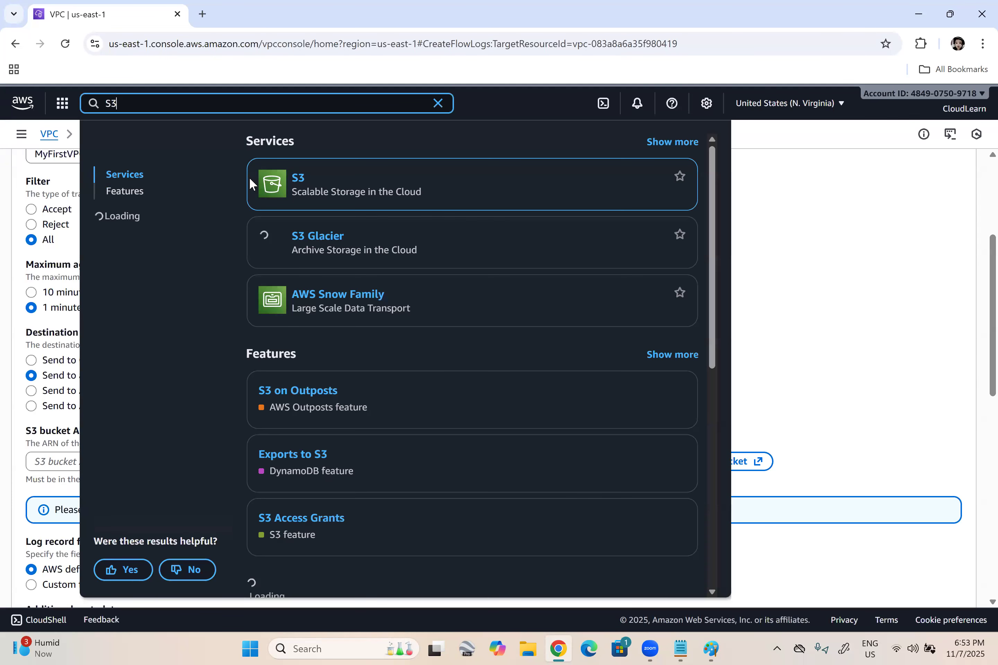
{"action": "right_click", "coordinate": [317, 187]}
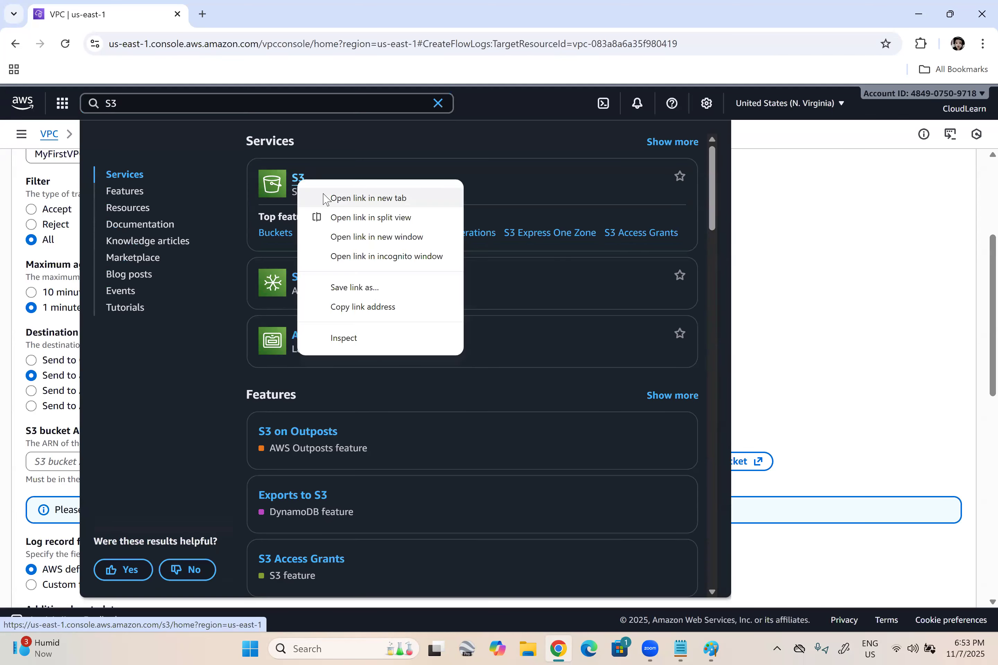
{"action": "left_click", "coordinate": [356, 198]}
{"action": "left_click", "coordinate": [437, 103]}
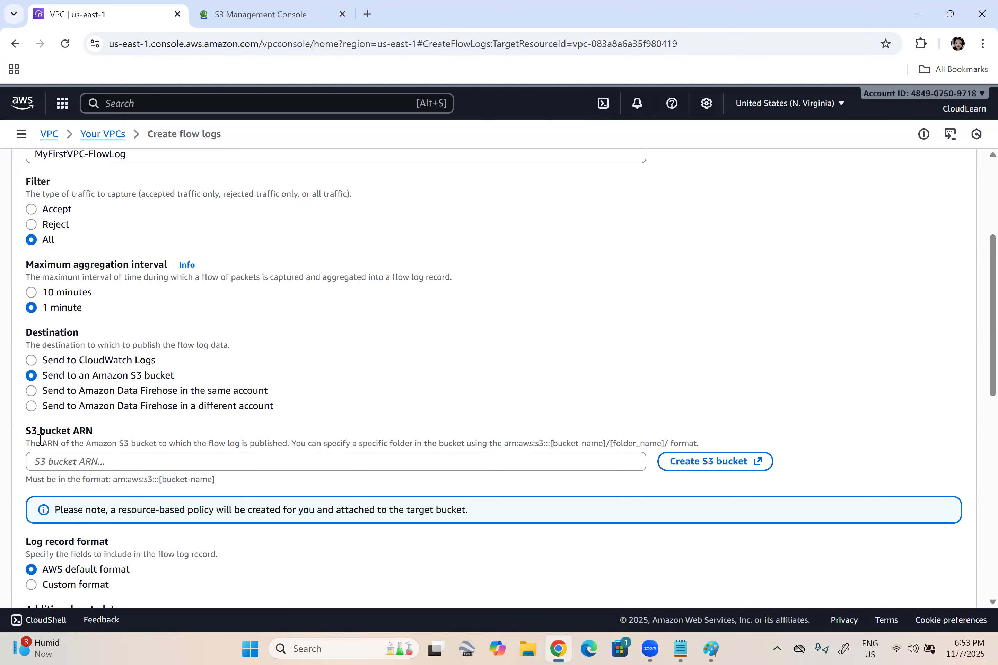
{"action": "left_click_drag", "start_coordinate": [61, 444], "coordinate": [27, 446]}
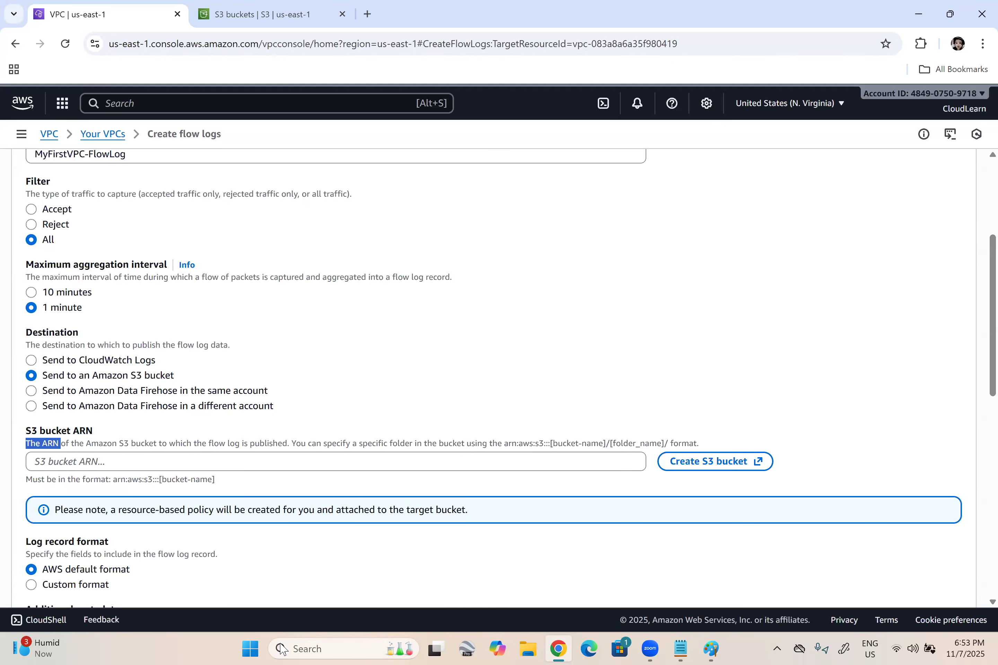
Create a folder named MyFirstVPC in the bucket myflowlogs07nov2025, without specifying an encryption key
{"action": "left_click", "coordinate": [266, 6]}
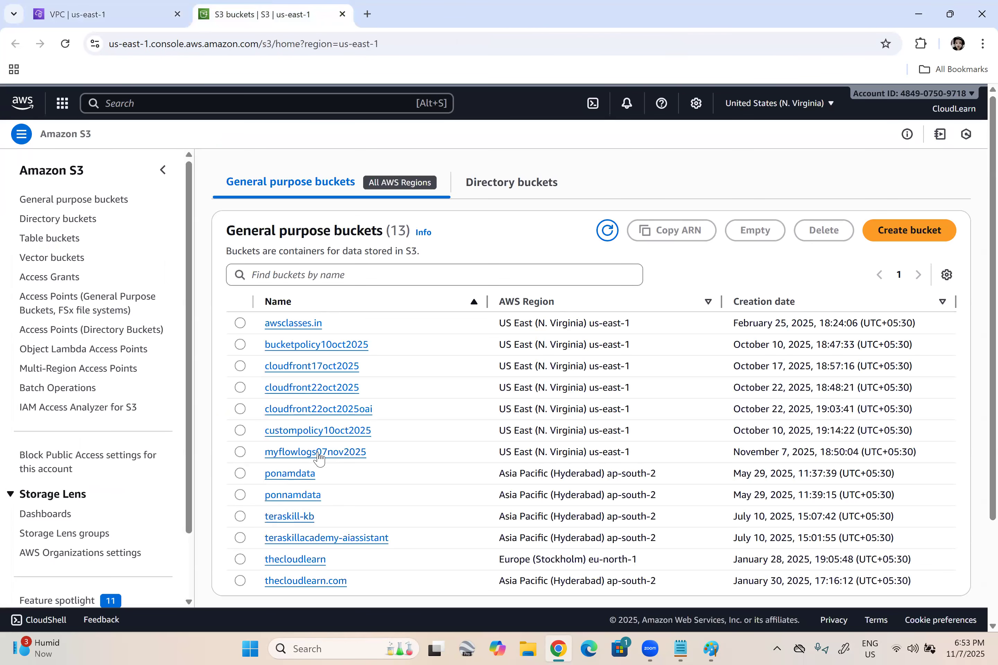
{"action": "left_click", "coordinate": [316, 453]}
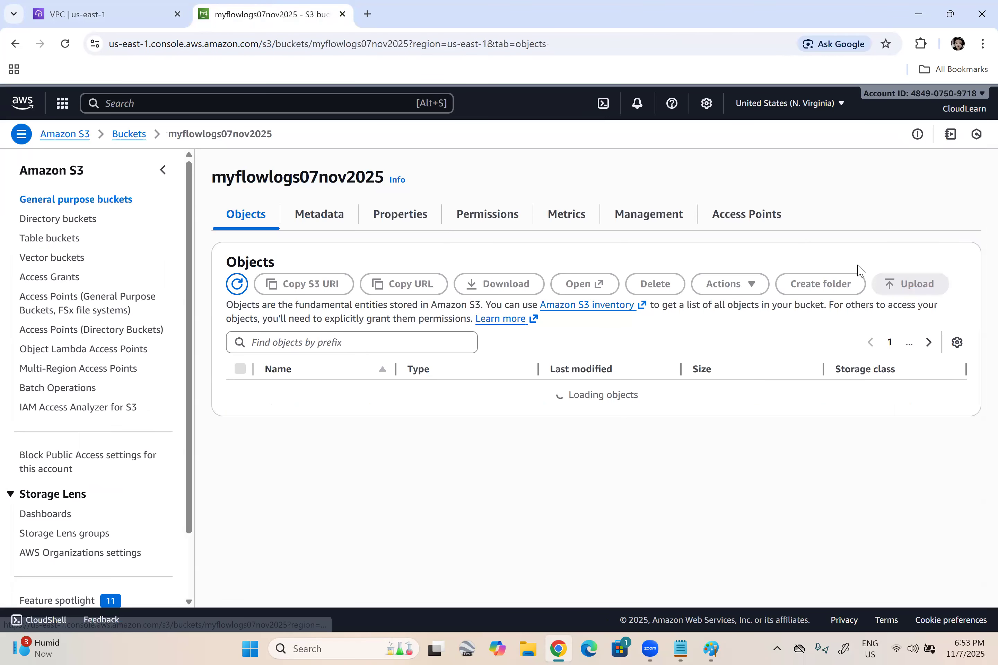
{"action": "left_click", "coordinate": [820, 284]}
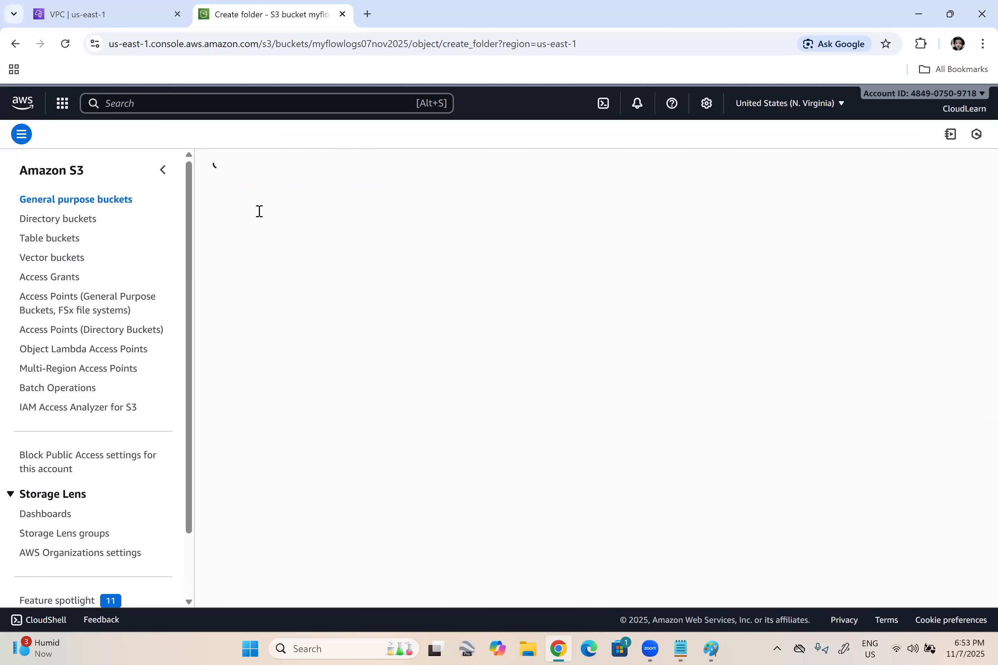
{"action": "type", "text": "My"}
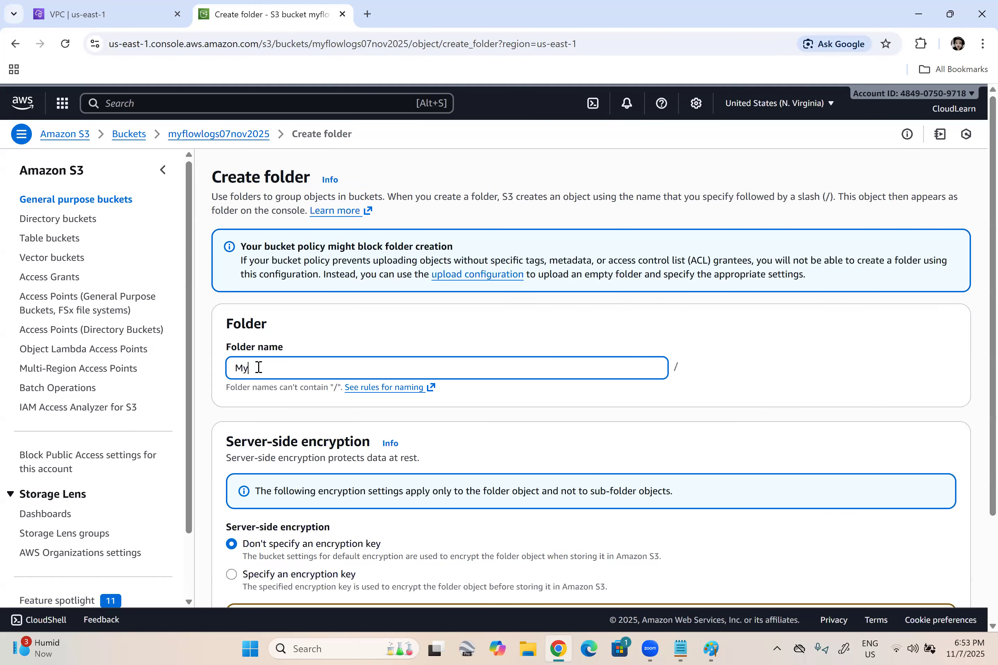
{"action": "type", "text": "FirstVPC"}
{"action": "scroll", "coordinate": [399, 417], "scroll_direction": "down", "scroll_amount": 3}
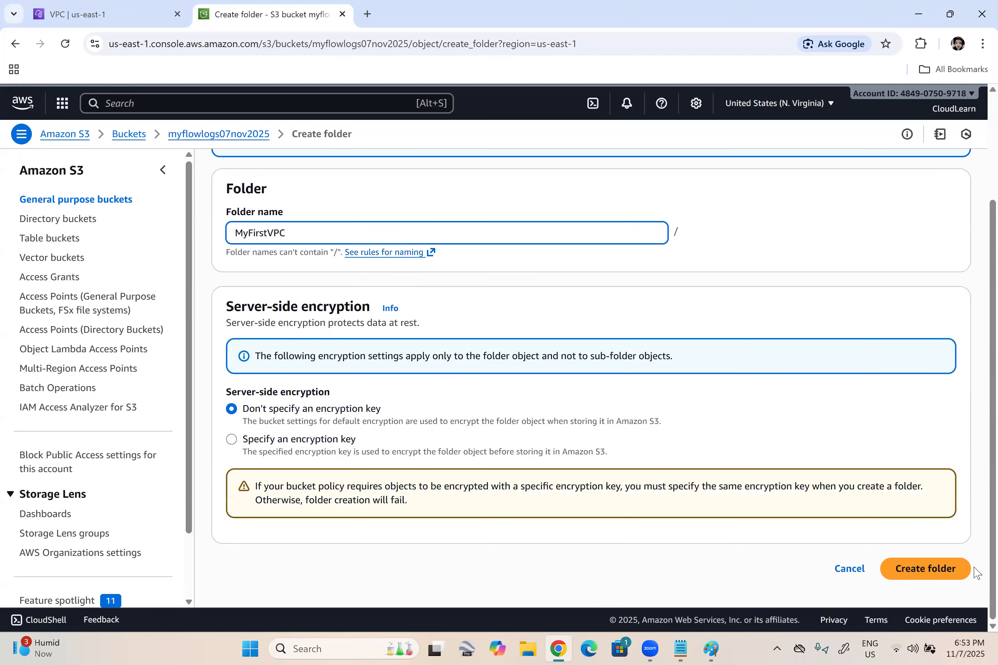
{"action": "left_click", "coordinate": [937, 573]}
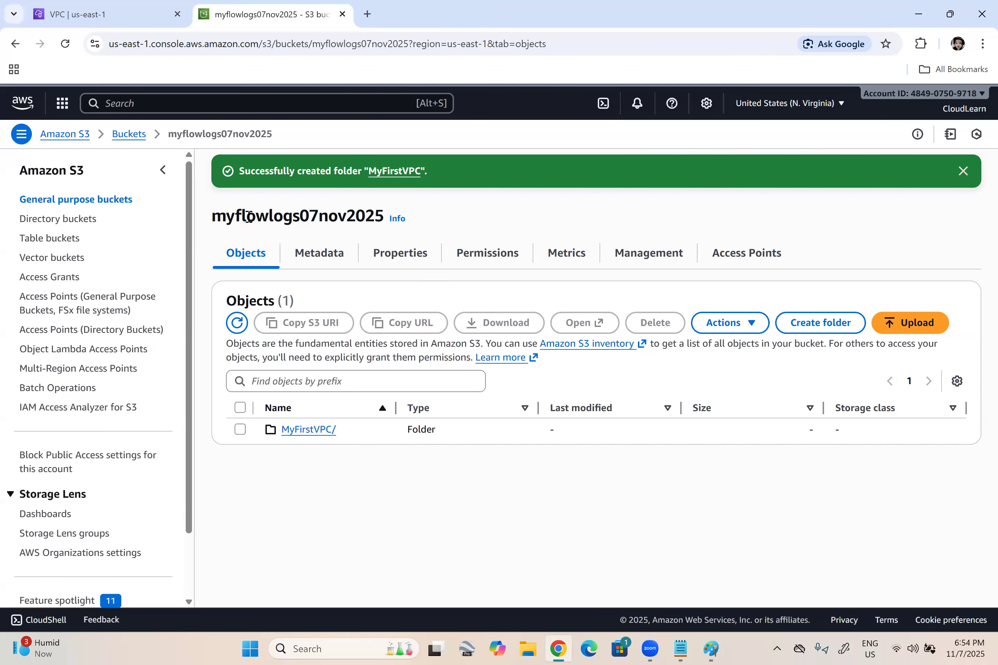
Copy the bucket's ARN from its properties and enter it as arn:aws:s3:::myflowlogs07nov2025/ for the flow log's S3 bucket ARN
{"action": "left_click", "coordinate": [384, 254]}
{"action": "left_click", "coordinate": [481, 300]}
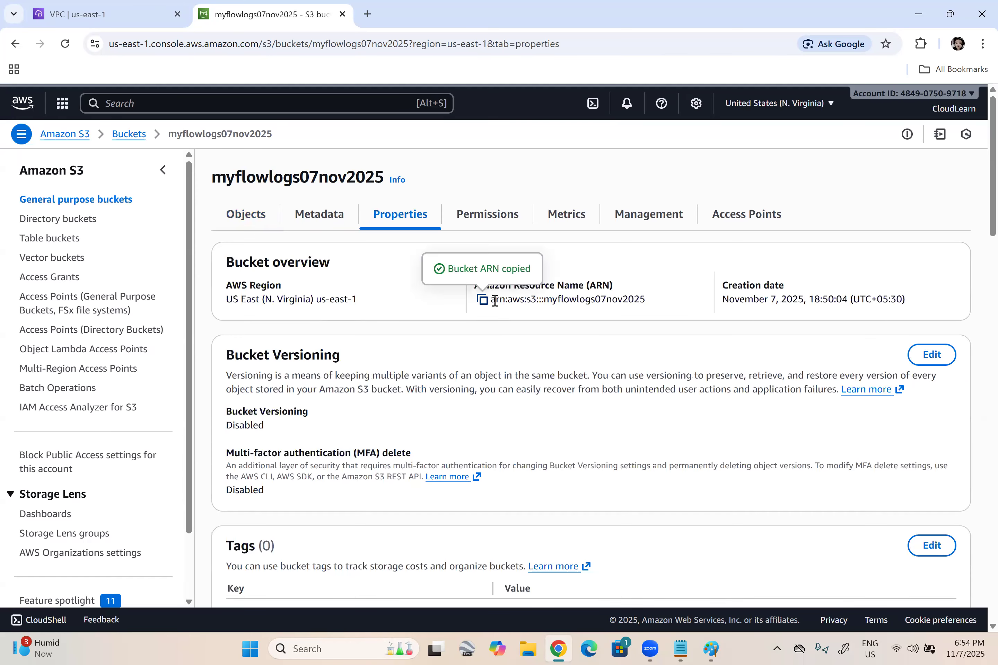
{"action": "left_click", "coordinate": [98, 18]}
{"action": "left_click", "coordinate": [91, 464]}
{"action": "key", "text": "ctrl+v"}
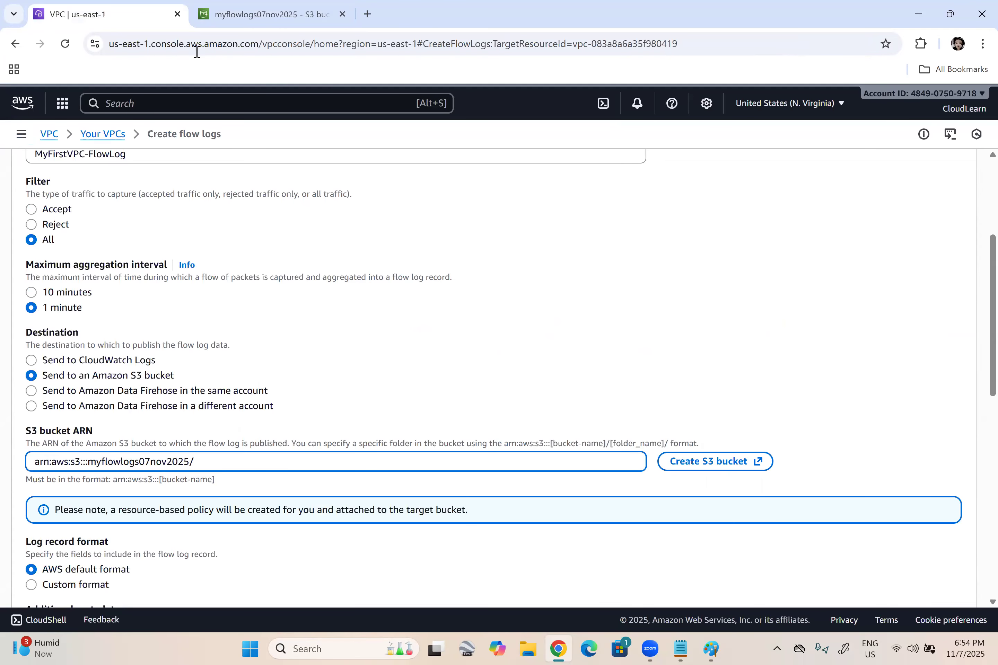
Copy the MyFirstVPC/ folder name from the S3 bucket and append it to the ARN, giving arn:aws:s3:::myflowlogs07nov2025/MyFirstVPC/
{"action": "left_click", "coordinate": [258, 14]}
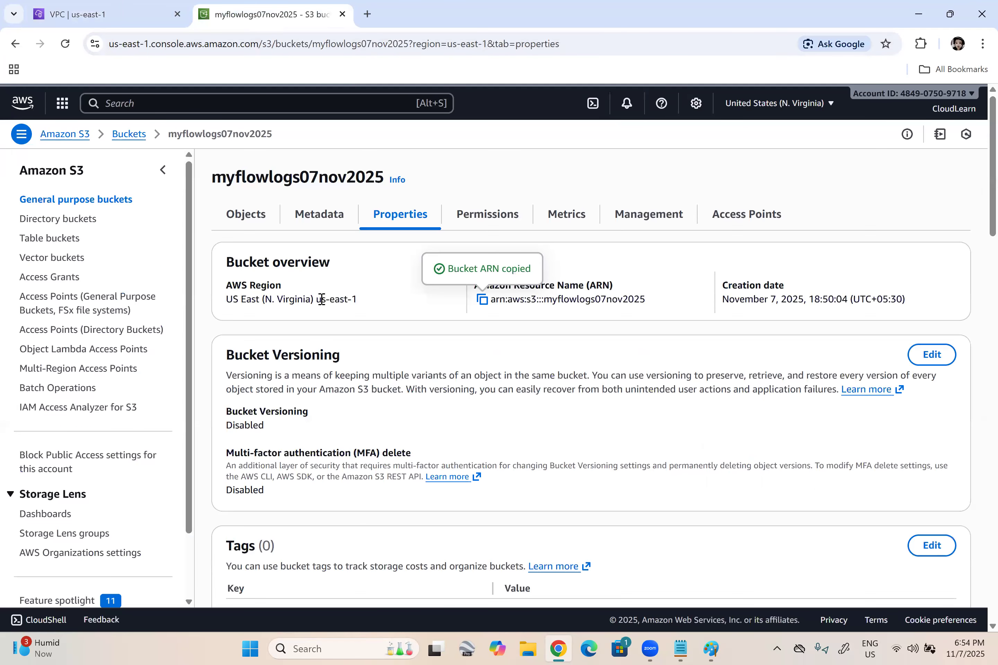
{"action": "left_click", "coordinate": [129, 134]}
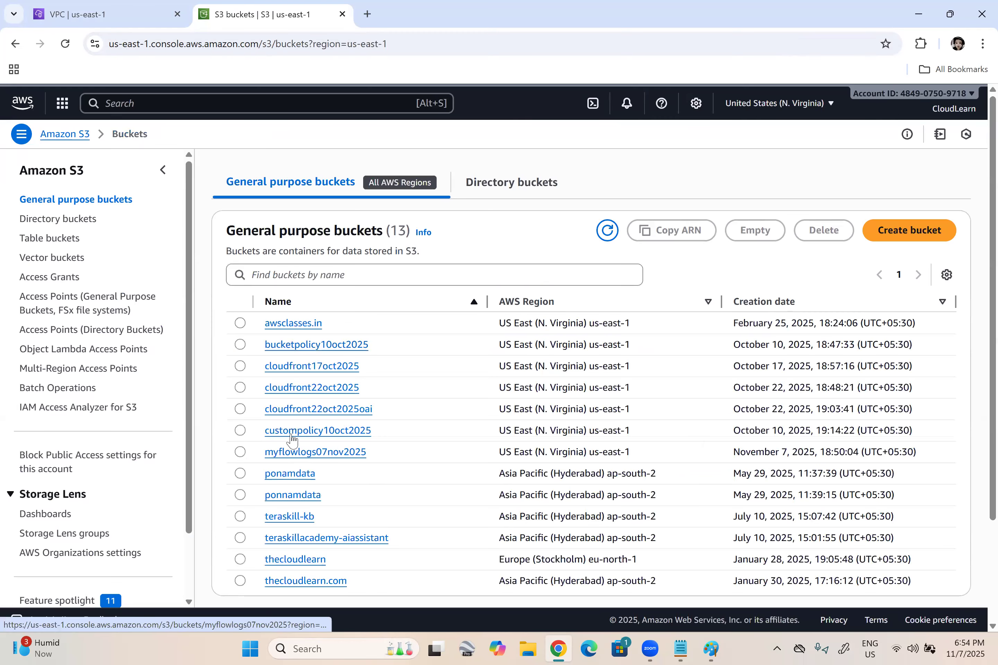
{"action": "left_click", "coordinate": [299, 451]}
{"action": "left_click", "coordinate": [300, 391]}
{"action": "left_click_drag", "start_coordinate": [320, 183], "coordinate": [203, 184]}
{"action": "left_click_drag", "start_coordinate": [315, 186], "coordinate": [212, 185]}
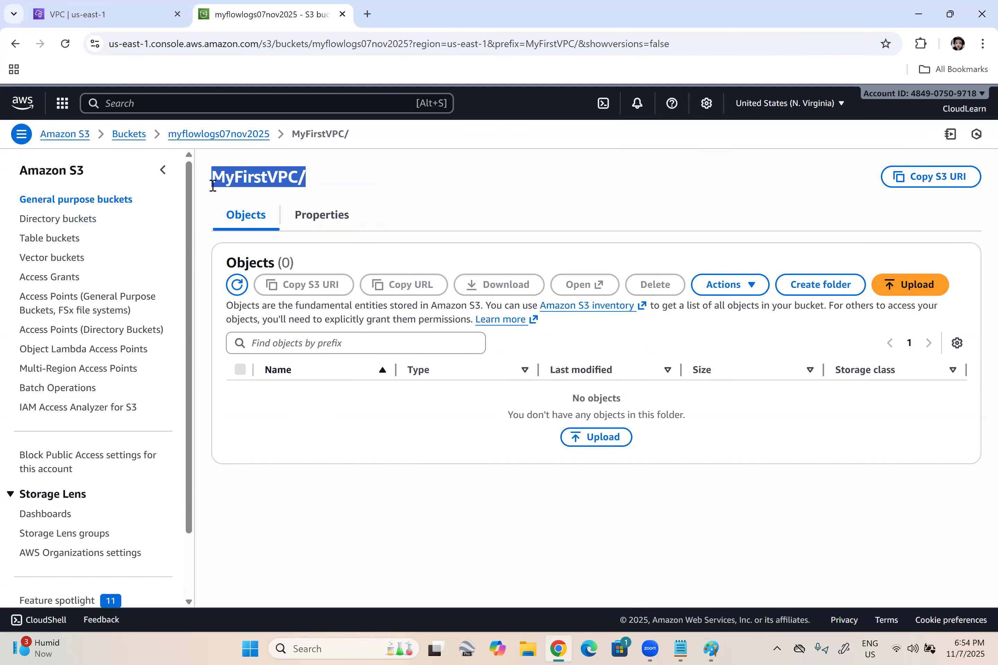
{"action": "left_click", "coordinate": [128, 14]}
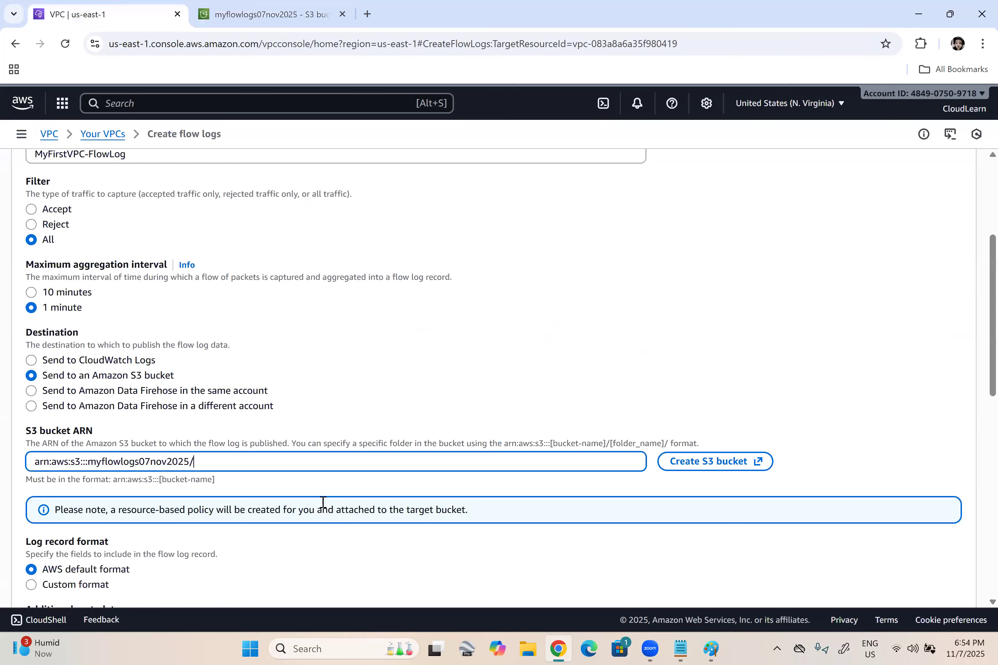
{"action": "key", "text": "ctrl+v"}
{"action": "left_click", "coordinate": [550, 551]}
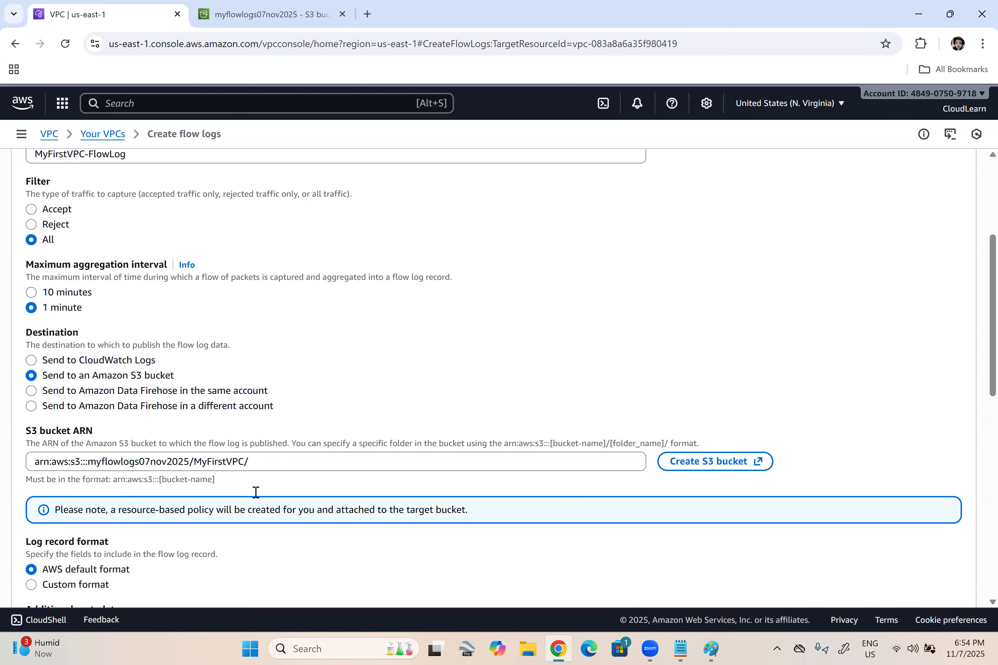
Examine the fields in the AWS default log record format preview, from the interface ID and addresses through action and log status
{"action": "scroll", "coordinate": [256, 492], "scroll_direction": "down", "scroll_amount": 2}
{"action": "scroll", "coordinate": [95, 414], "scroll_direction": "down", "scroll_amount": 1}
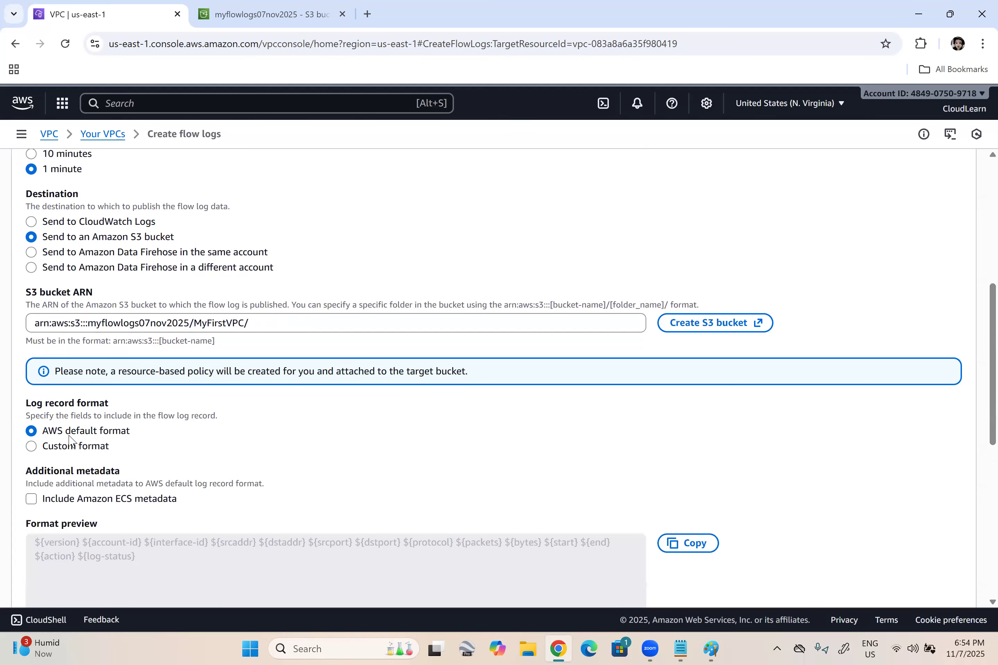
{"action": "scroll", "coordinate": [159, 446], "scroll_direction": "down", "scroll_amount": 3}
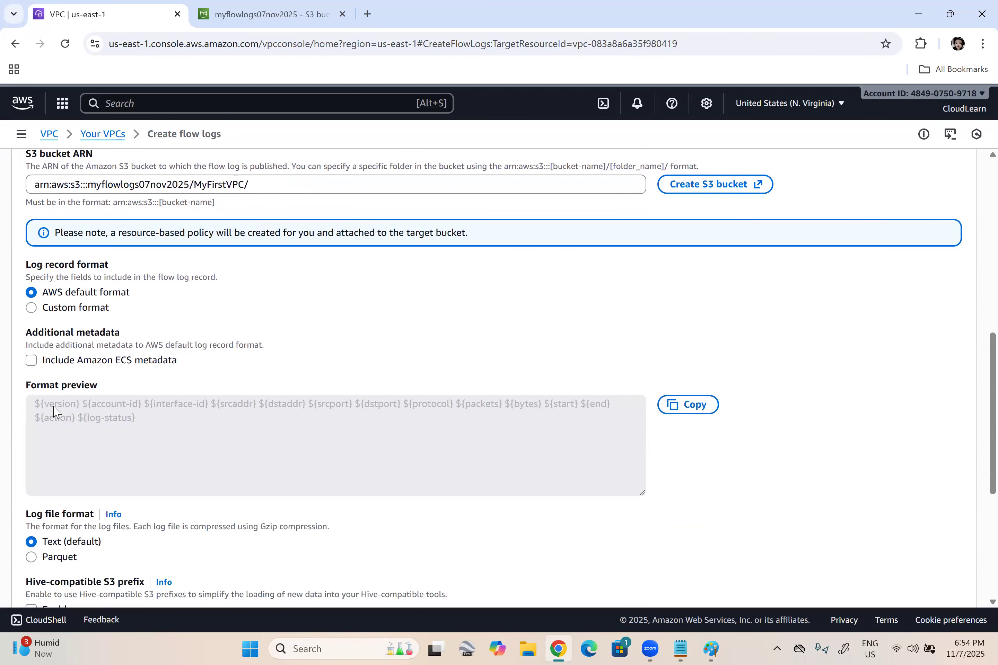
{"action": "left_click_drag", "start_coordinate": [105, 405], "coordinate": [111, 406]}
{"action": "double_click", "coordinate": [200, 403]}
{"action": "double_click", "coordinate": [228, 405]}
{"action": "left_click_drag", "start_coordinate": [277, 406], "coordinate": [447, 405]}
{"action": "double_click", "coordinate": [494, 404]}
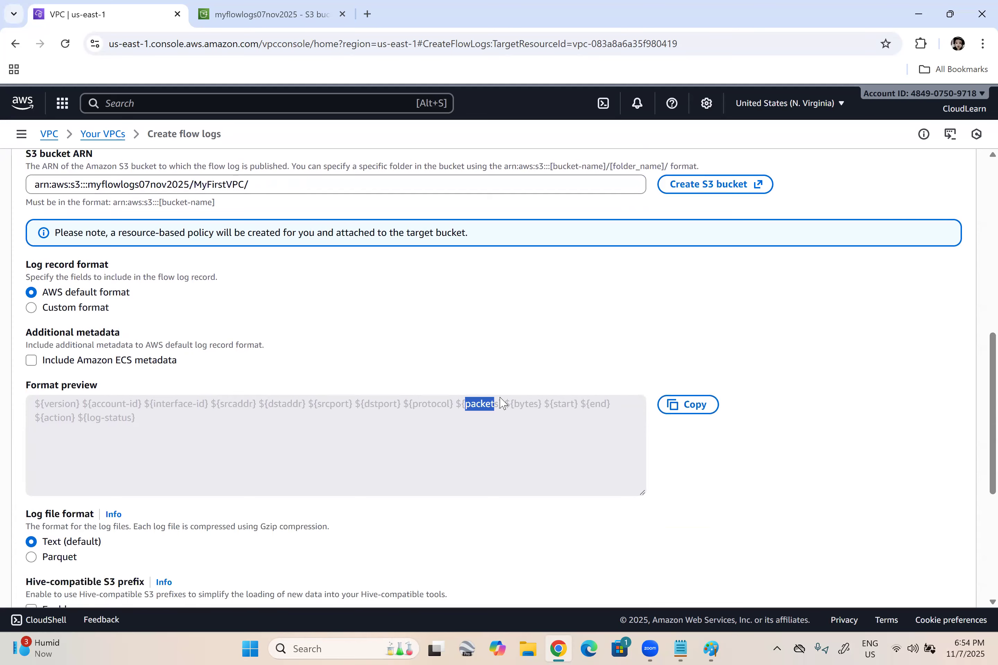
{"action": "double_click", "coordinate": [534, 405]}
{"action": "left_click", "coordinate": [591, 410]}
{"action": "left_click_drag", "start_coordinate": [572, 410], "coordinate": [610, 410]}
{"action": "left_click_drag", "start_coordinate": [75, 420], "coordinate": [48, 428]}
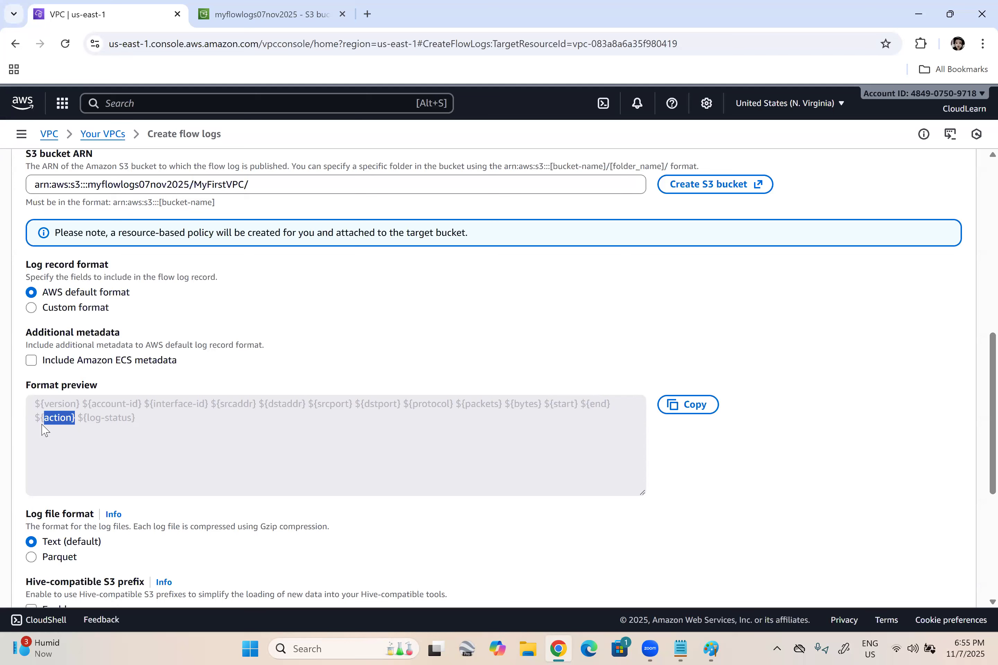
{"action": "left_click", "coordinate": [93, 417]}
Use a custom log record format and include the attributes interface-id, srcaddr, dstaddr, srcport, dstport and protocol
{"action": "left_click", "coordinate": [71, 306]}
{"action": "left_click", "coordinate": [158, 371]}
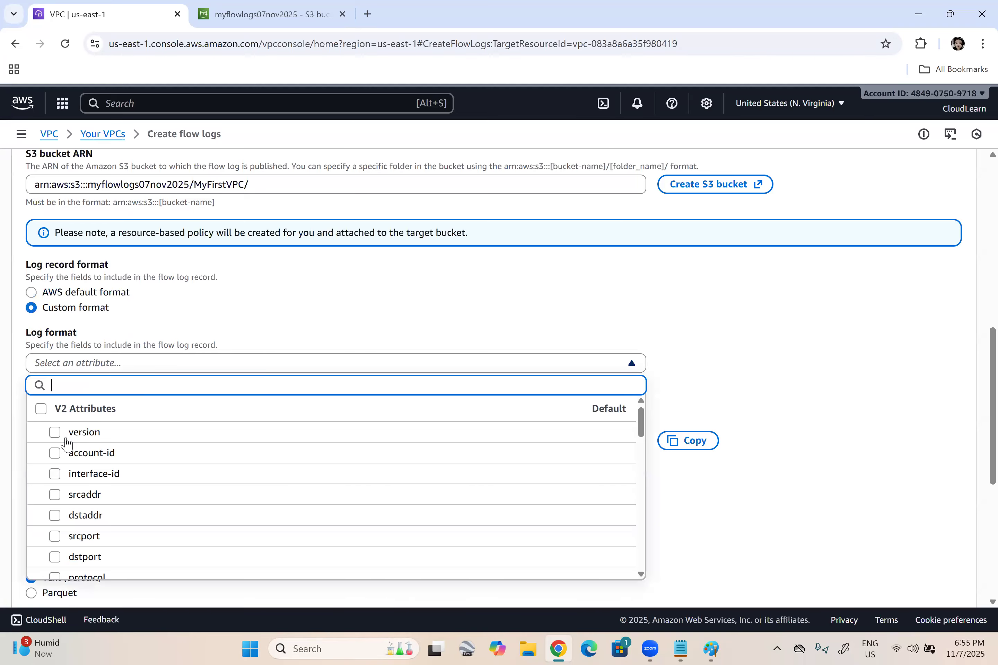
{"action": "left_click", "coordinate": [54, 473]}
{"action": "left_click", "coordinate": [54, 496]}
{"action": "left_click", "coordinate": [74, 516]}
{"action": "left_click", "coordinate": [55, 537]}
{"action": "left_click", "coordinate": [68, 557]}
{"action": "scroll", "coordinate": [47, 512], "scroll_direction": "down", "scroll_amount": 1}
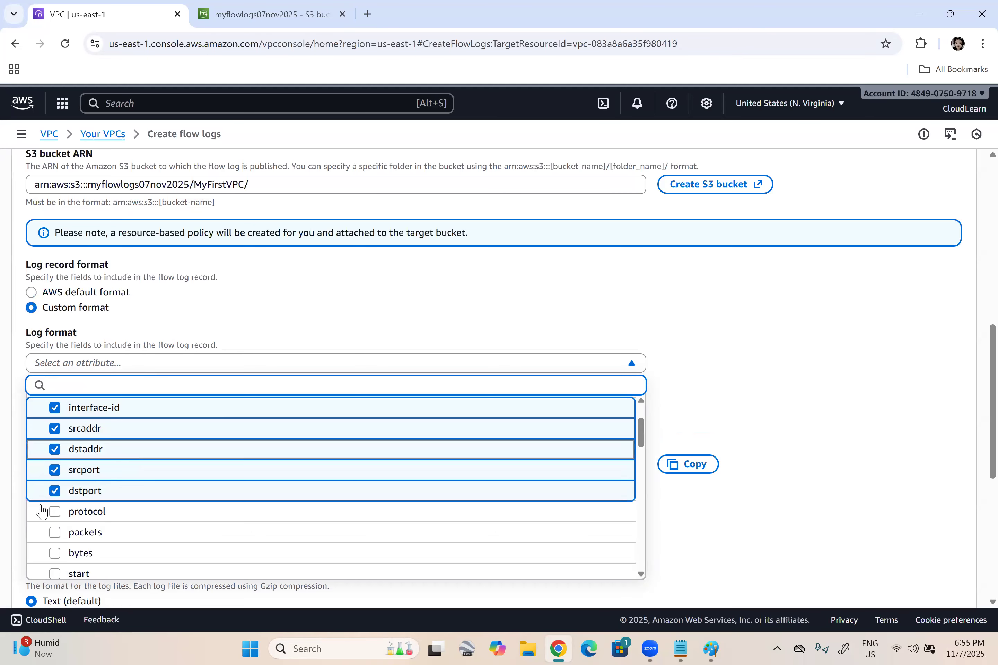
{"action": "left_click", "coordinate": [55, 510]}
Add the attributes start, end and action to the custom log format, leaving out packets and bytes
{"action": "scroll", "coordinate": [69, 506], "scroll_direction": "down", "scroll_amount": 3}
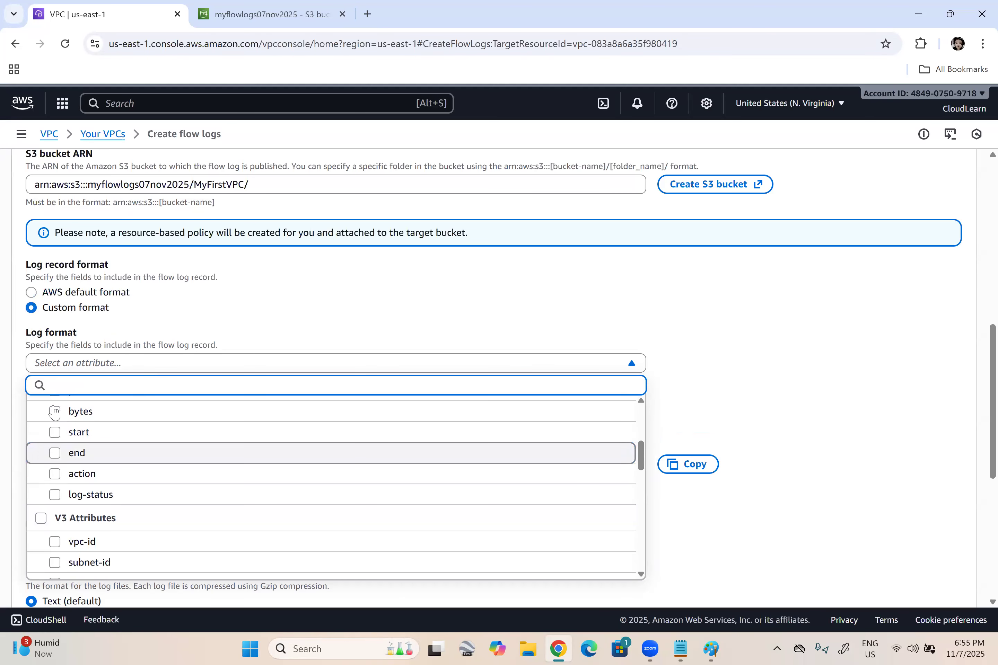
{"action": "scroll", "coordinate": [60, 469], "scroll_direction": "up", "scroll_amount": 3}
{"action": "left_click", "coordinate": [54, 501]}
{"action": "left_click", "coordinate": [55, 523]}
{"action": "left_click", "coordinate": [54, 543]}
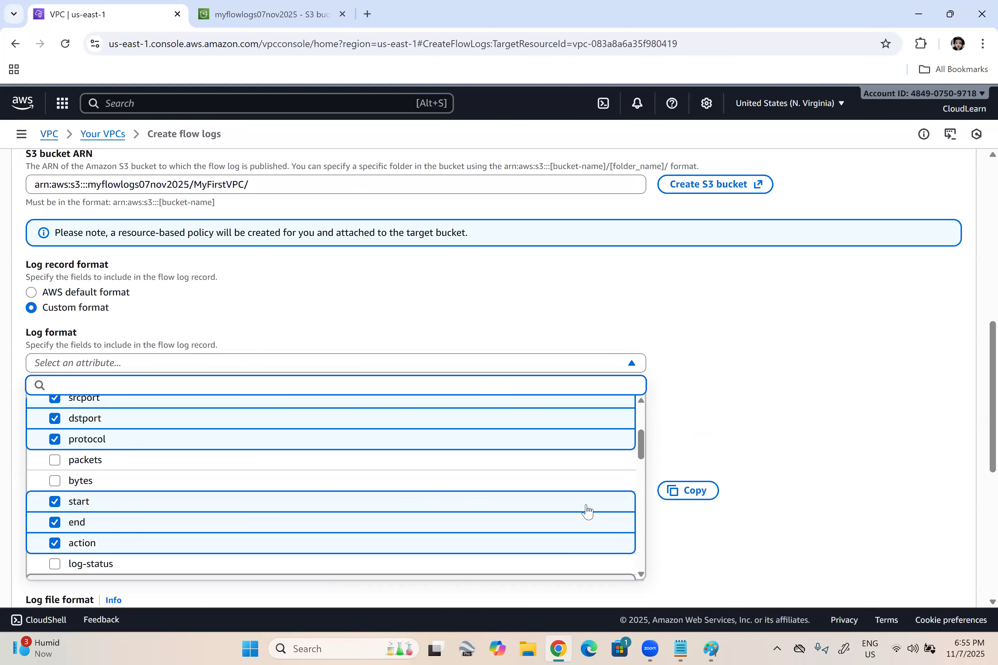
{"action": "left_click", "coordinate": [773, 443]}
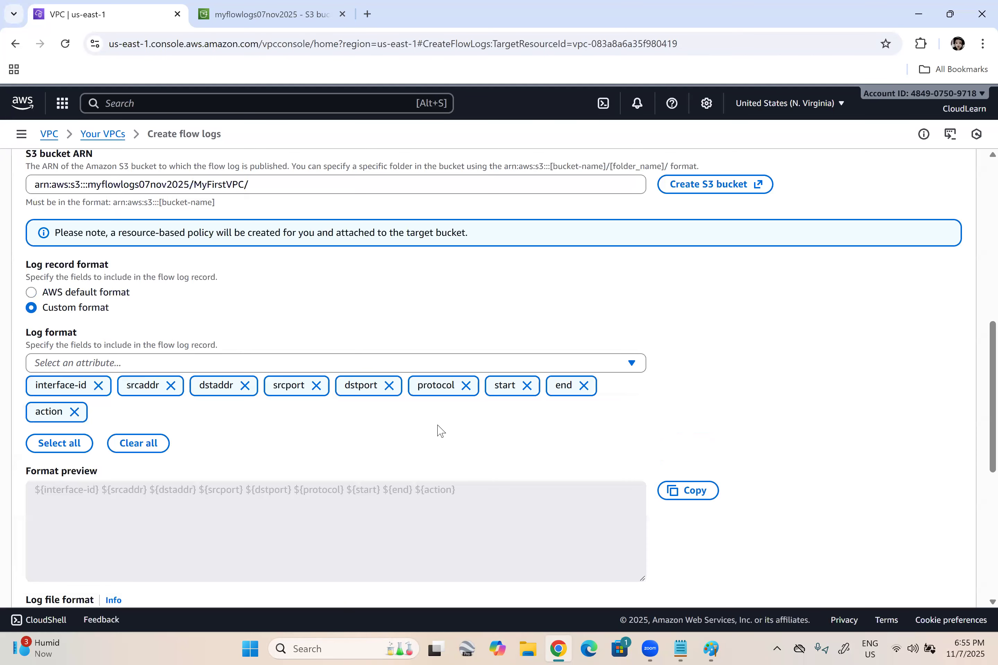
Partition the logs every 1 hour (60 minutes) and create the flow log
{"action": "scroll", "coordinate": [438, 428], "scroll_direction": "down", "scroll_amount": 5}
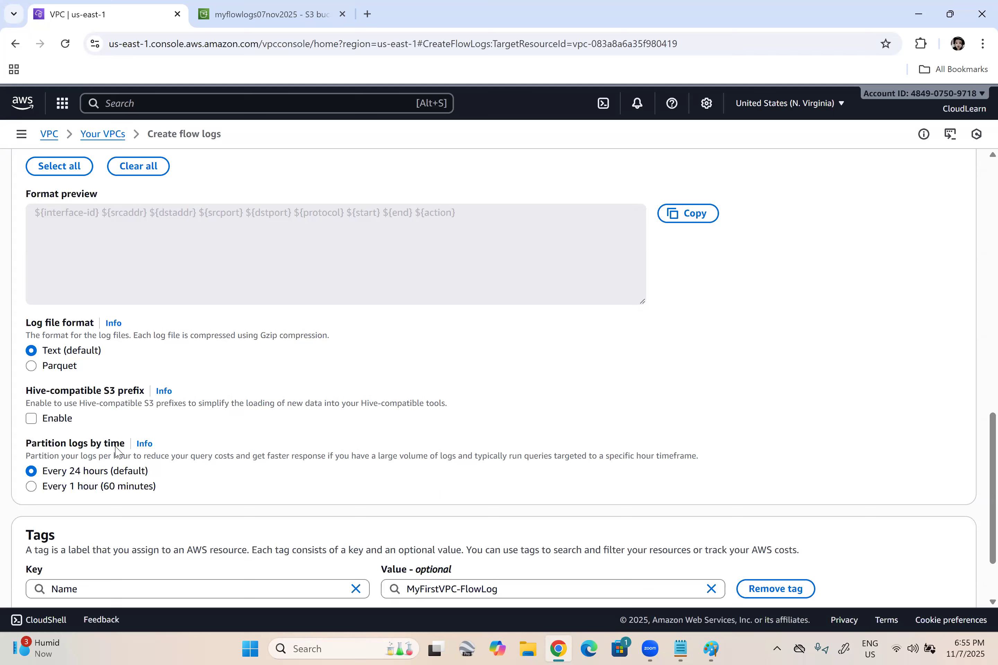
{"action": "left_click", "coordinate": [61, 488]}
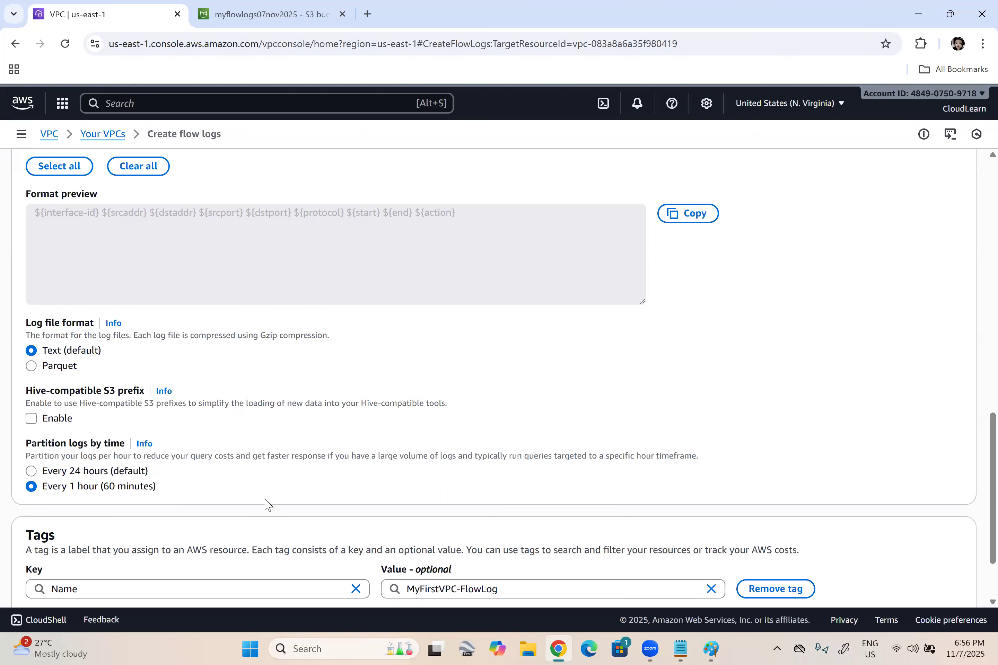
{"action": "scroll", "coordinate": [267, 508], "scroll_direction": "down", "scroll_amount": 2}
{"action": "scroll", "coordinate": [28, 380], "scroll_direction": "down", "scroll_amount": 1}
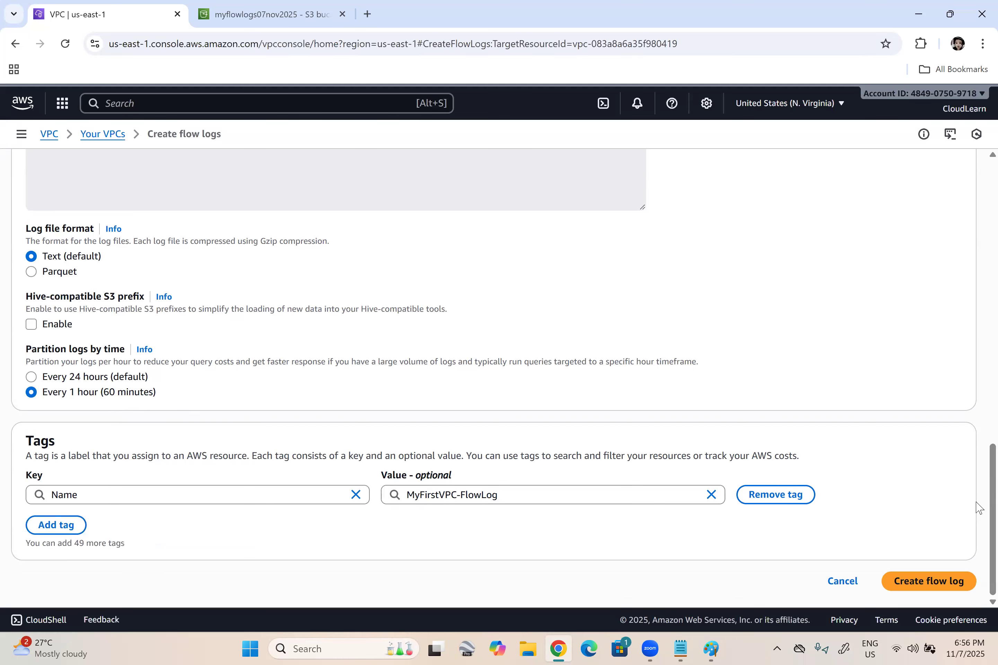
{"action": "left_click", "coordinate": [927, 584]}
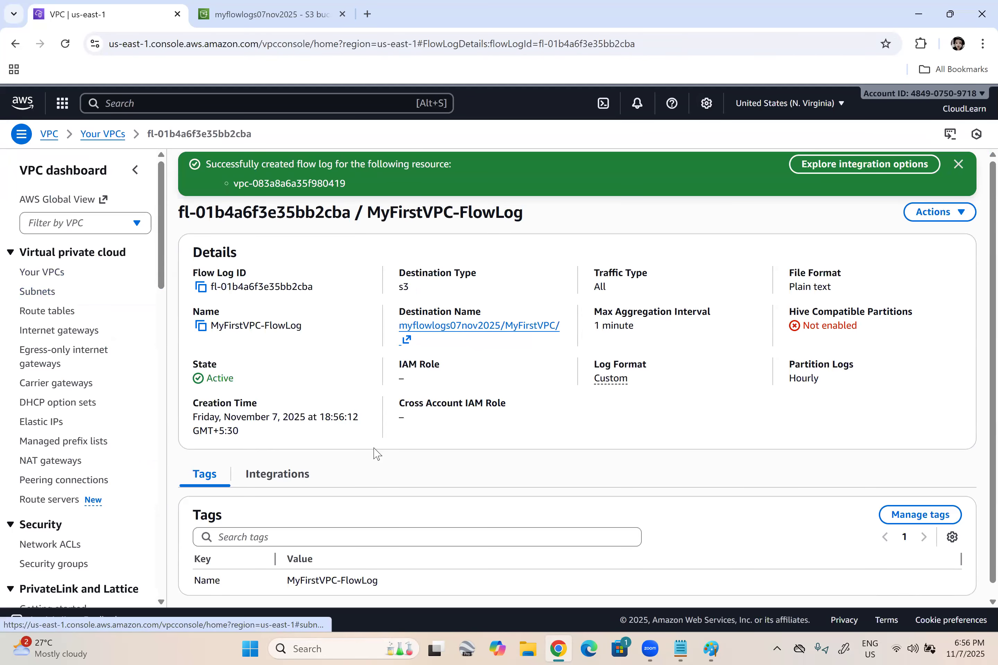
{"action": "scroll", "coordinate": [343, 420], "scroll_direction": "down", "scroll_amount": 1}
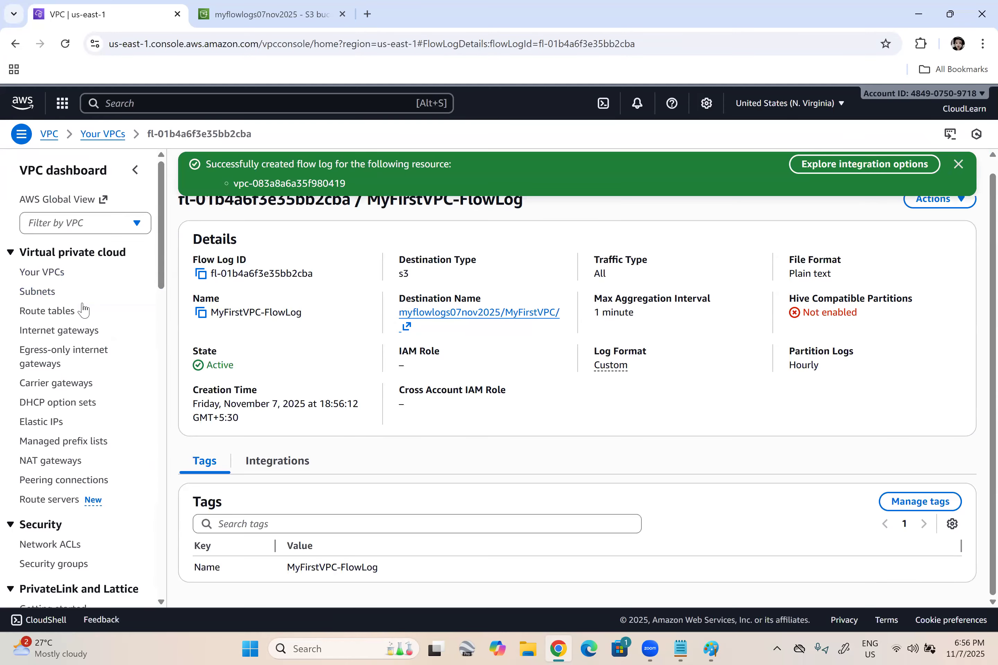
Switch to Notepad and add below item 1: "2. Create a Linux EC2 instance in MyFirstVPC and host a simple website, access the website"
{"action": "key", "text": "alt+Tab"}
{"action": "left_click", "coordinate": [898, 494]}
{"action": "key", "text": "Return"}
{"action": "key", "text": "Return"}
{"action": "key", "text": "Return"}
{"action": "type", "text": "2. Create a Li"}
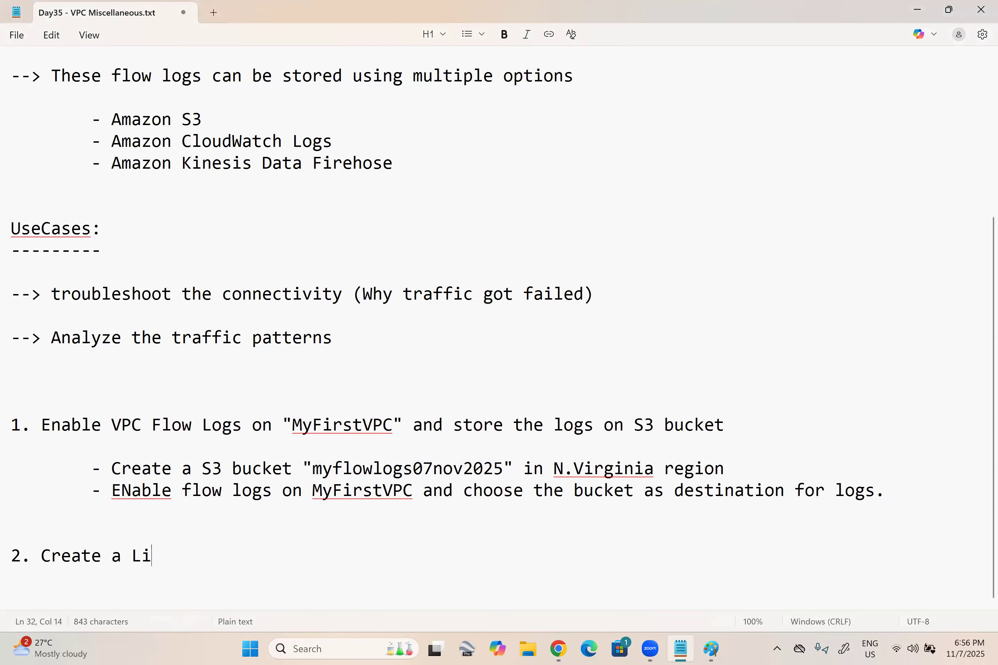
{"action": "type", "text": "nux EC2 instanc"}
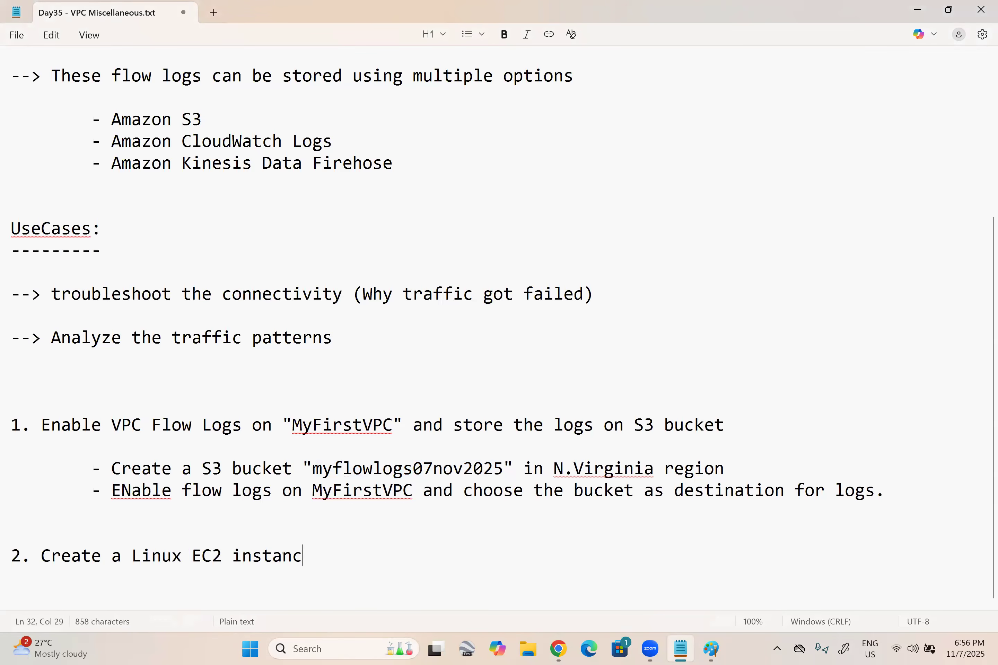
{"action": "type", "text": "e in MyFirstVPC a"}
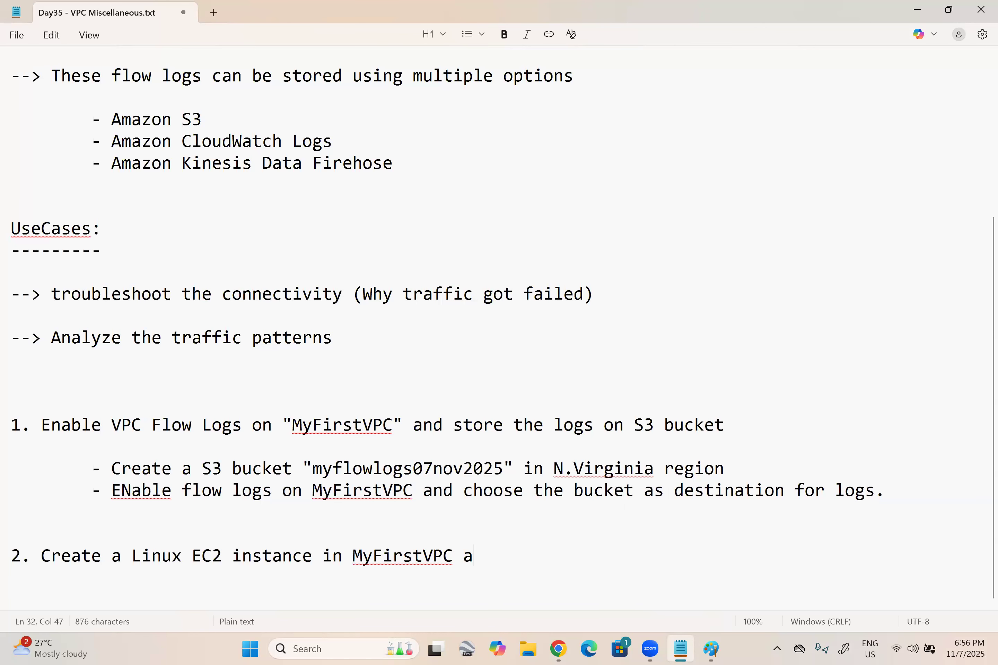
{"action": "type", "text": "nd host a simple "}
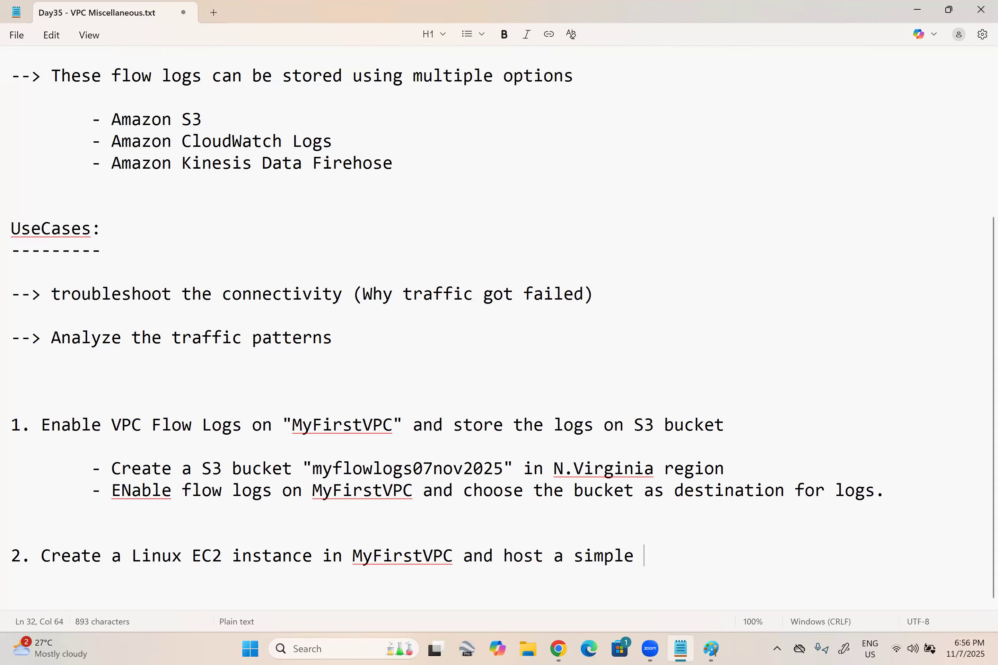
{"action": "type", "text": "website, acce"}
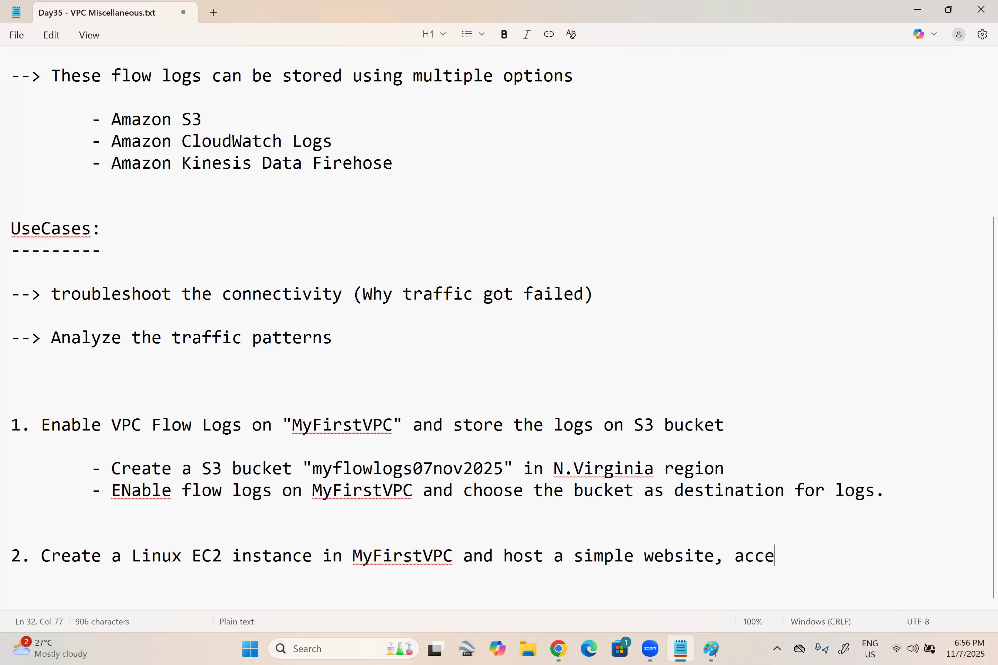
{"action": "type", "text": "ss the website fro"}
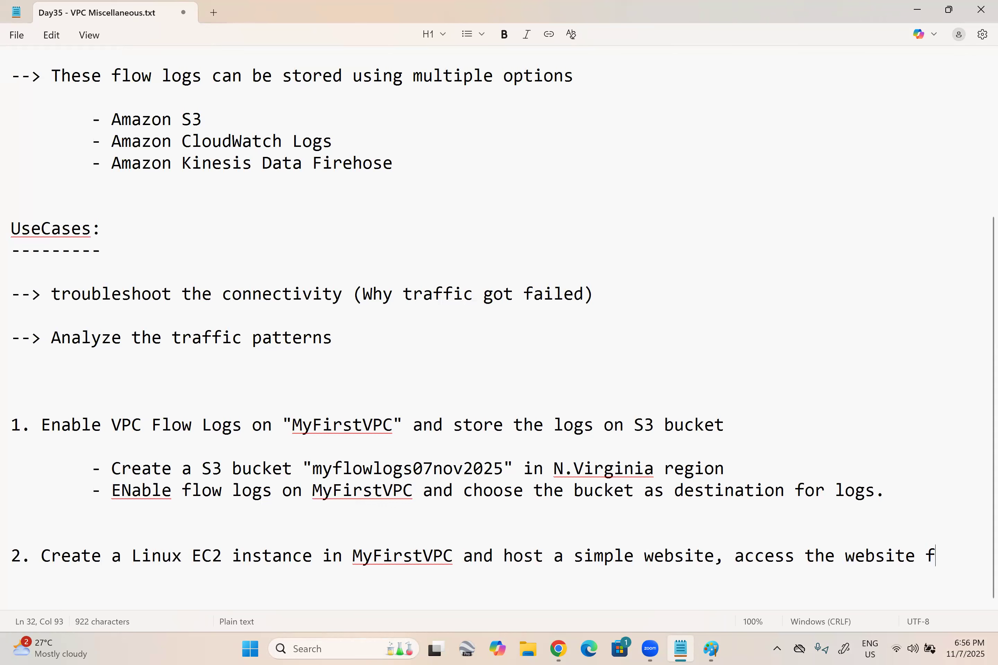
Finish item 2 of the notes with "multile time and observe the Logs in the S3 folder." and add blank lines below
{"action": "key", "text": "BackSpace"}
{"action": "key", "text": "BackSpace"}
{"action": "key", "text": "BackSpace"}
{"action": "type", "text": "multile time an"}
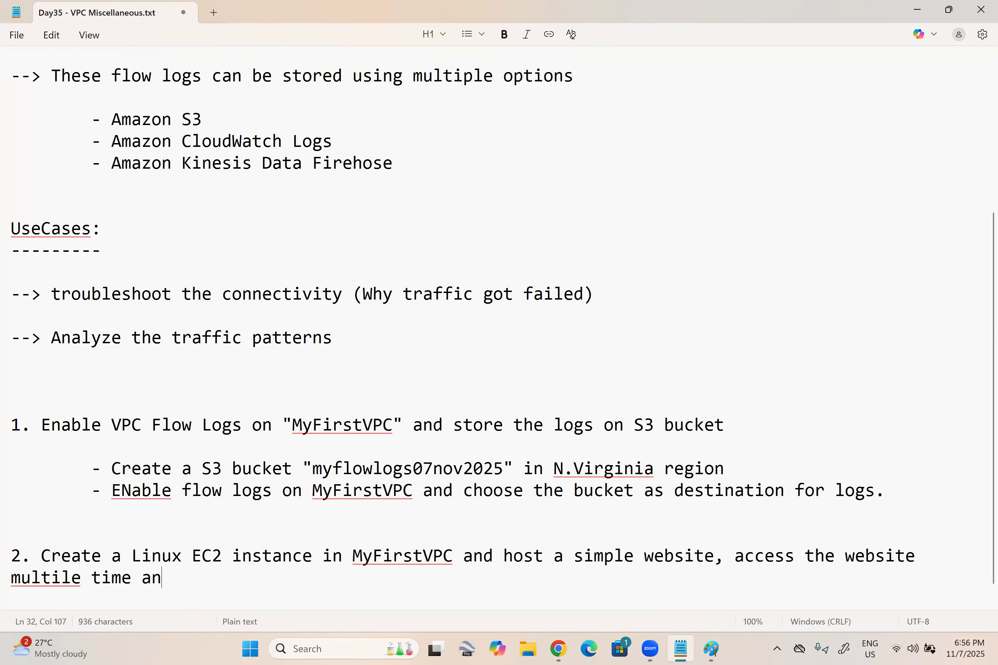
{"action": "type", "text": "d observe the "}
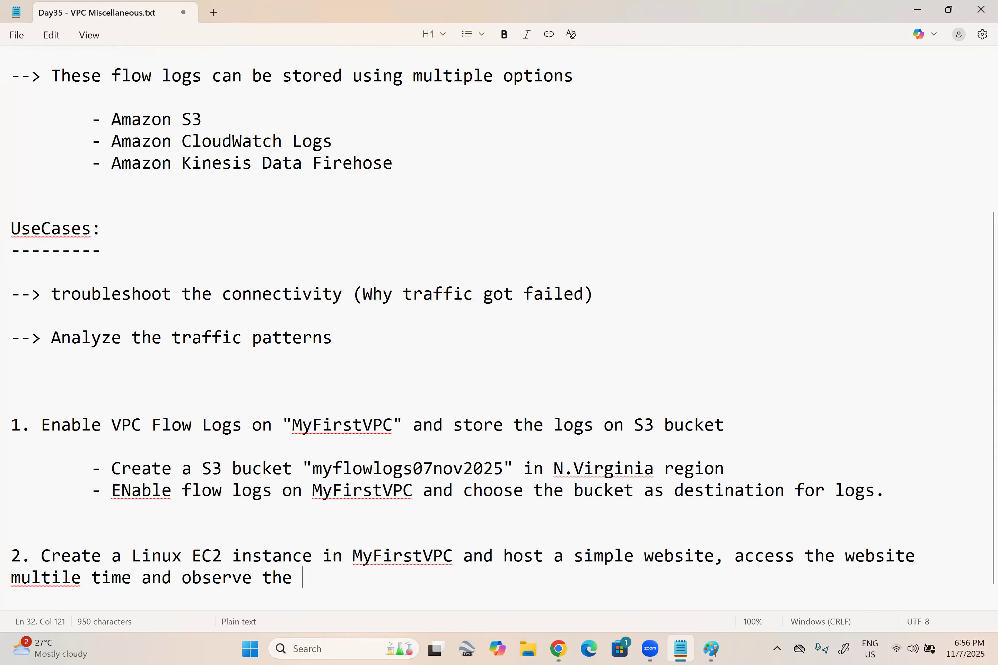
{"action": "type", "text": "Logs in the "}
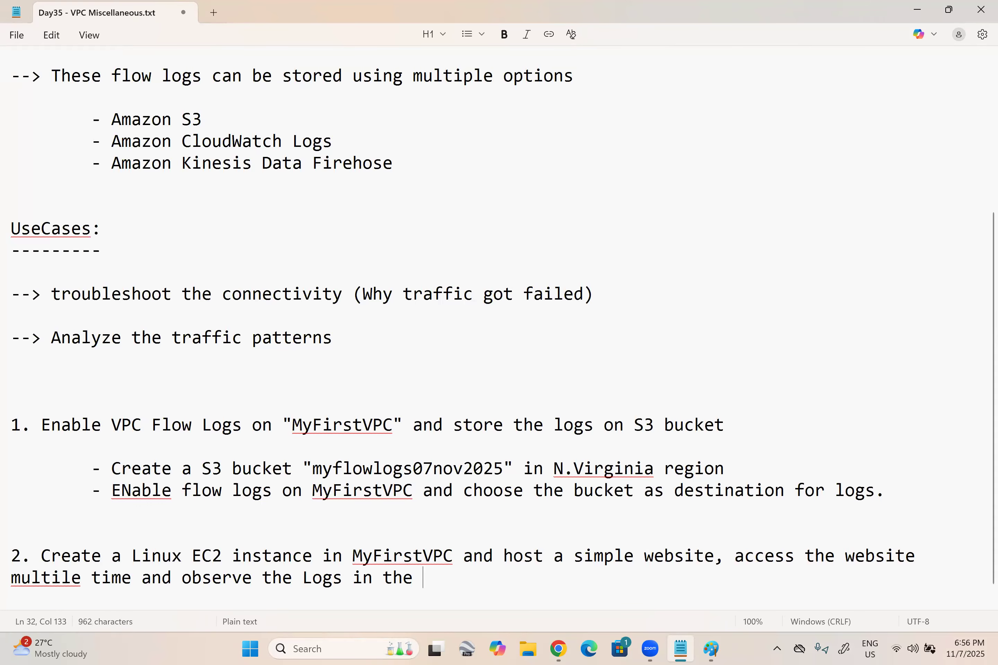
{"action": "type", "text": "S3 folder."}
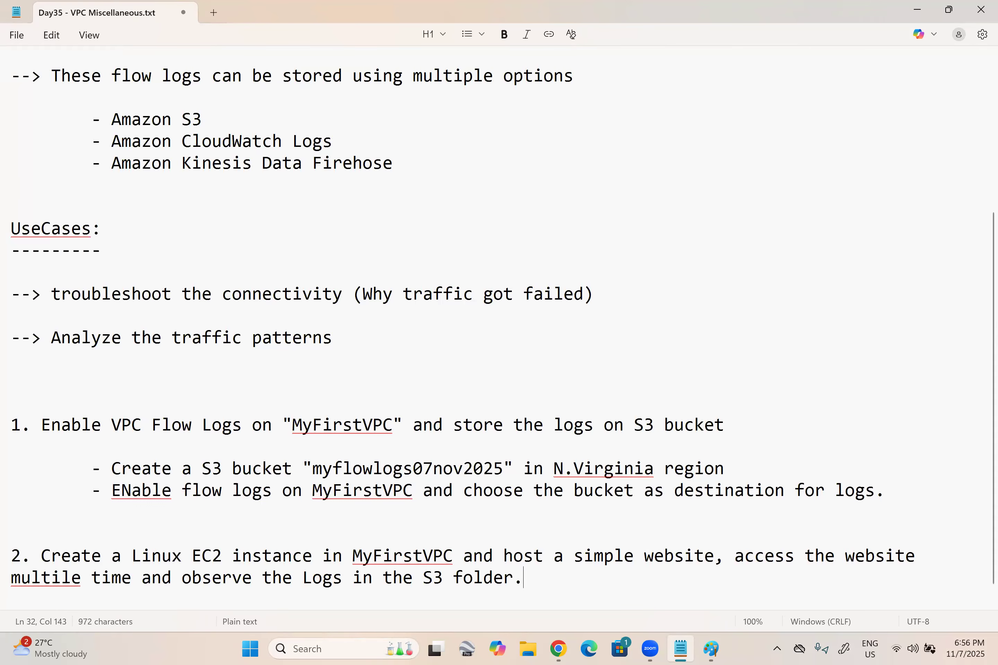
{"action": "key", "text": "Return"}
{"action": "key", "text": "Return"}
Correct "multile" to "multiple" in item 2, add another blank line below it and save the notes file
{"action": "left_click", "coordinate": [62, 534]}
{"action": "type", "text": "p"}
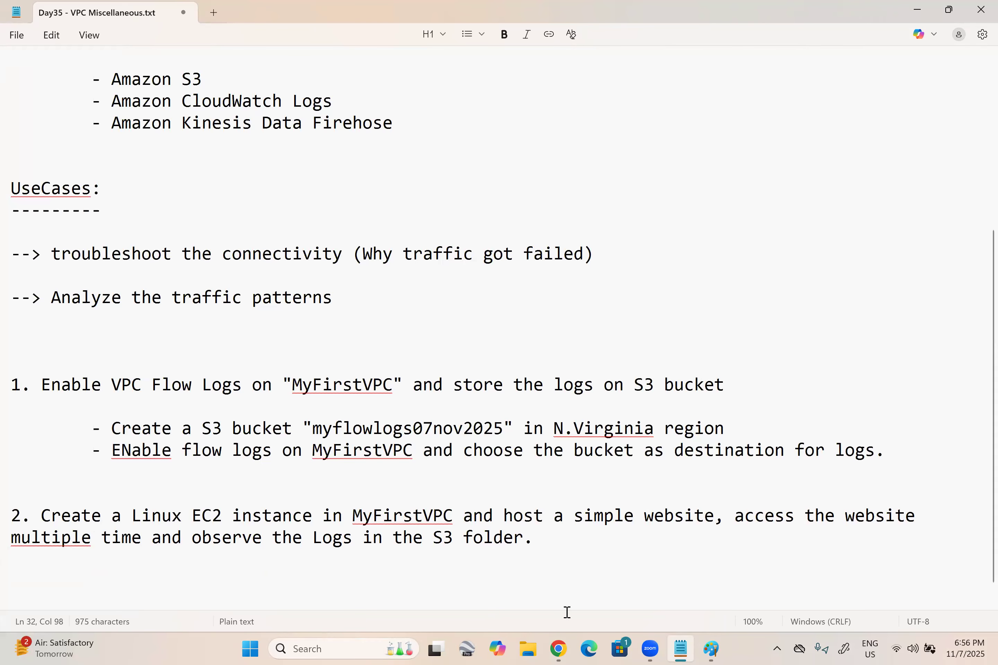
{"action": "left_click", "coordinate": [552, 546]}
{"action": "key", "text": "Return"}
{"action": "left_click", "coordinate": [680, 572]}
{"action": "key", "text": "ctrl+s"}
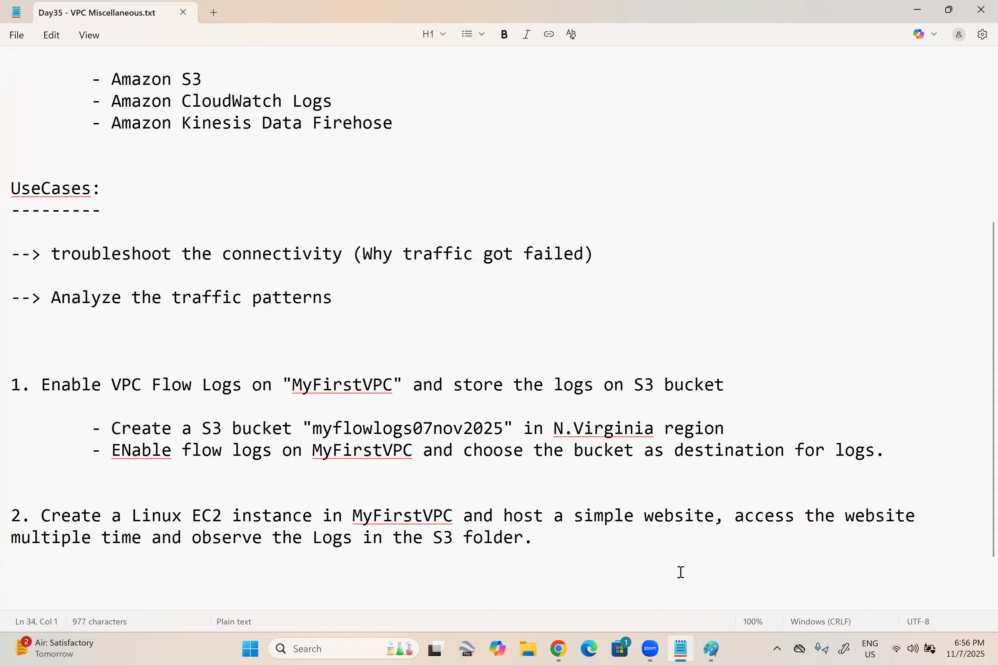
Switch back to Chrome, search the AWS console for EC2 and open the service's list of instances
{"action": "left_click", "coordinate": [564, 649]}
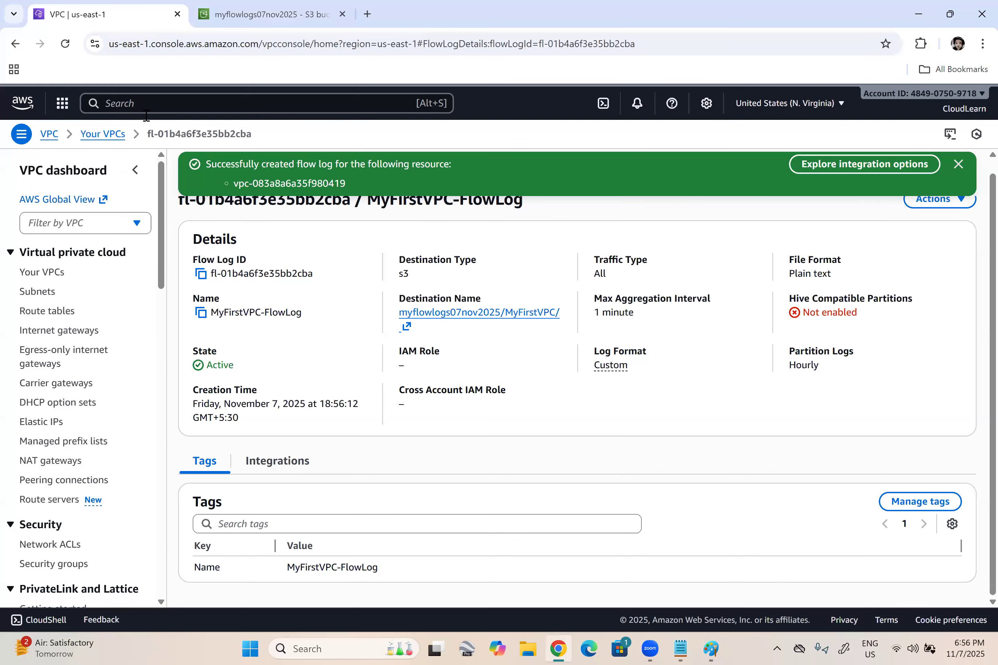
{"action": "left_click", "coordinate": [149, 101]}
{"action": "type", "text": "EC2"}
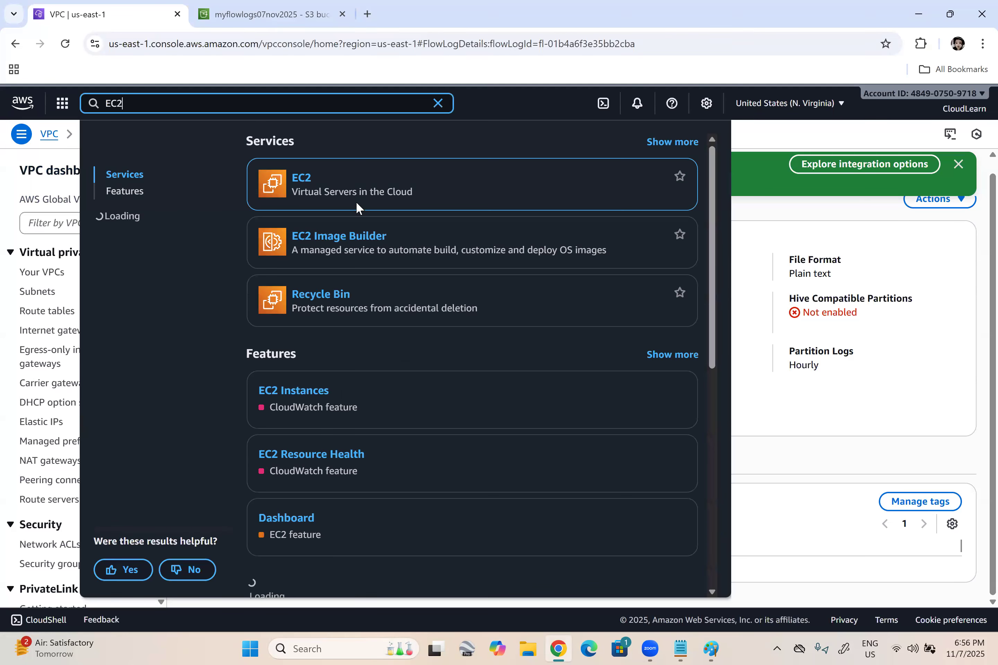
{"action": "left_click", "coordinate": [332, 182]}
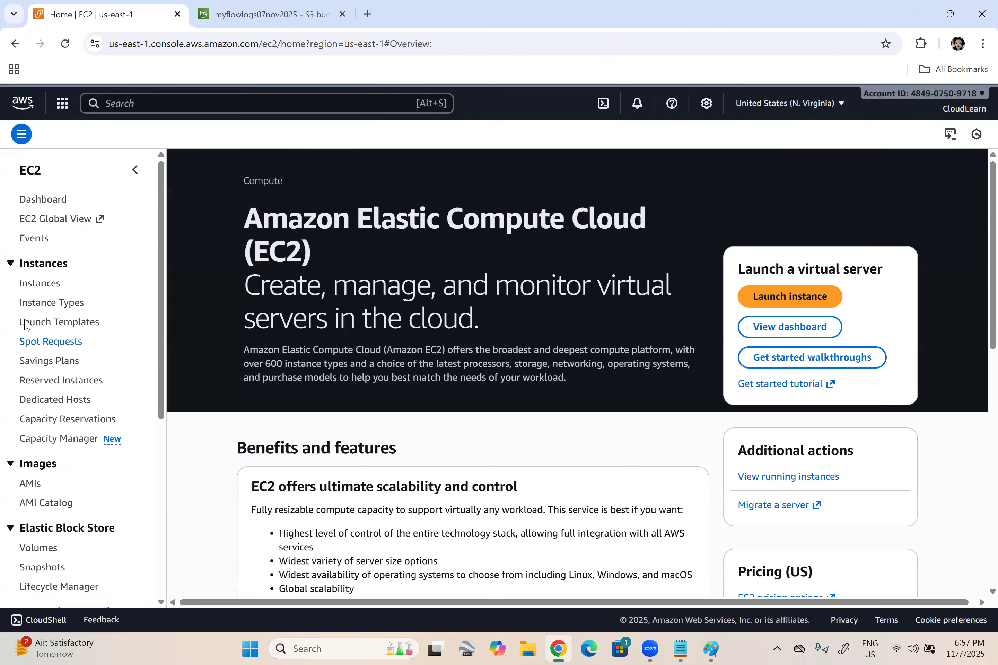
{"action": "left_click", "coordinate": [35, 283]}
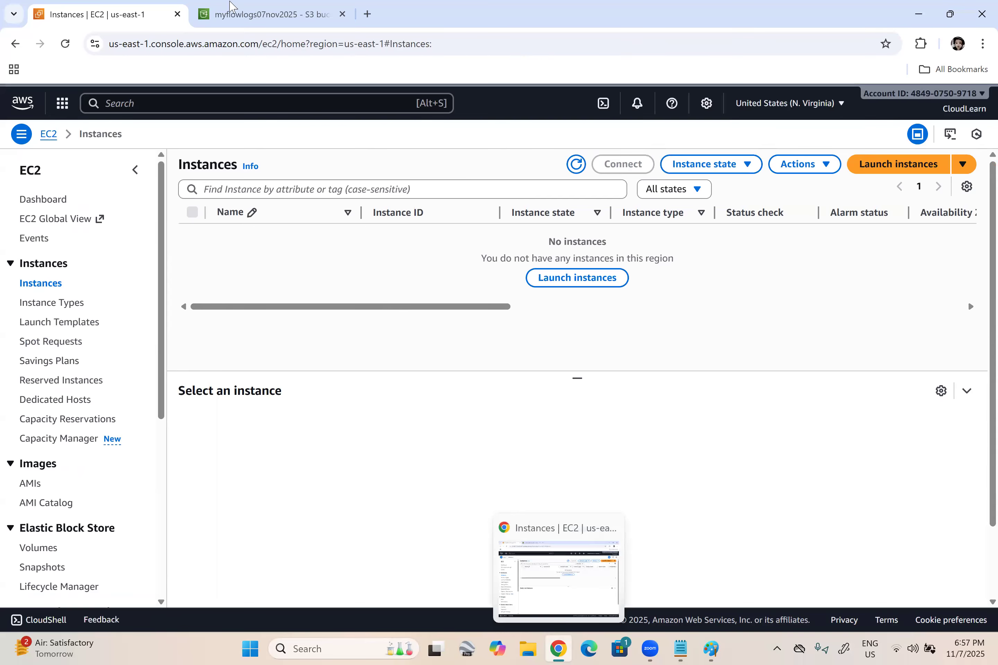
In the S3 folder MyFirstVPC, refresh the objects, open AWSLogs and its account-number subfolder, and refresh that listing for new logs
{"action": "key", "text": "ctrl+Tab"}
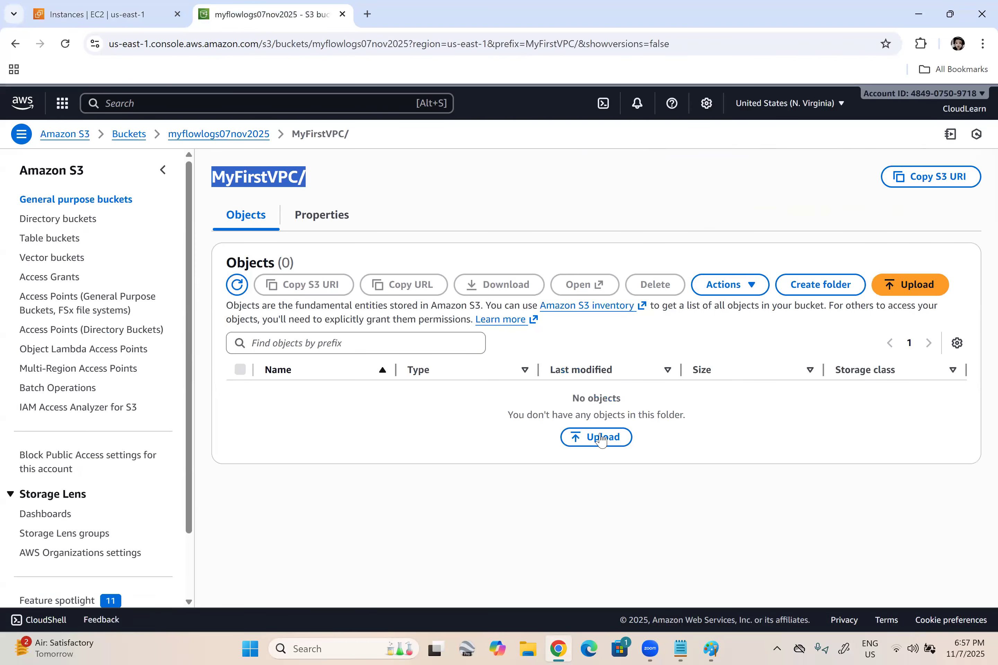
{"action": "left_click", "coordinate": [237, 285]}
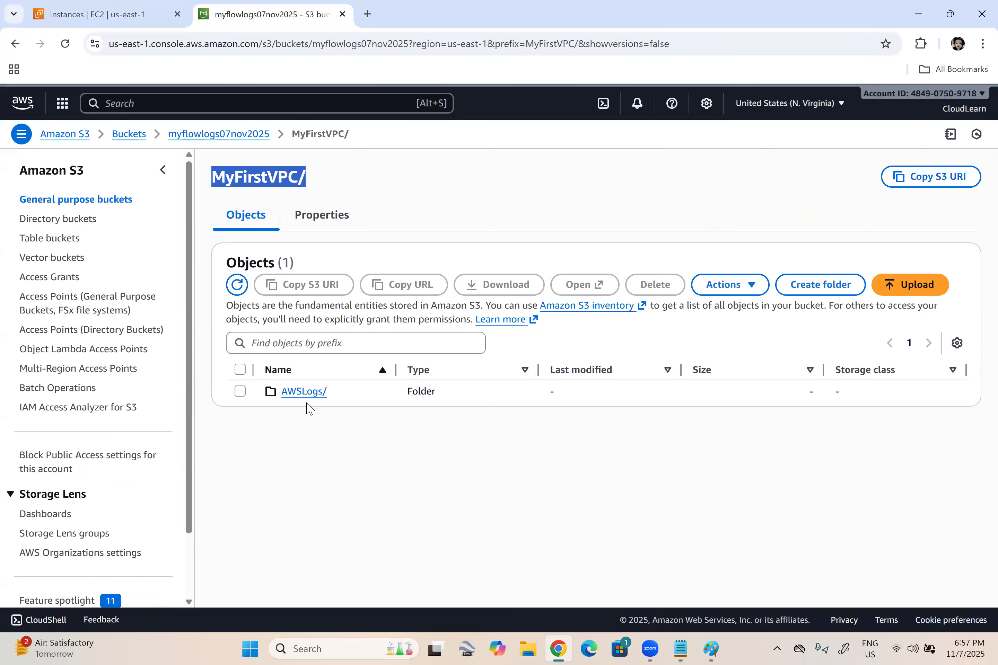
{"action": "left_click", "coordinate": [301, 392]}
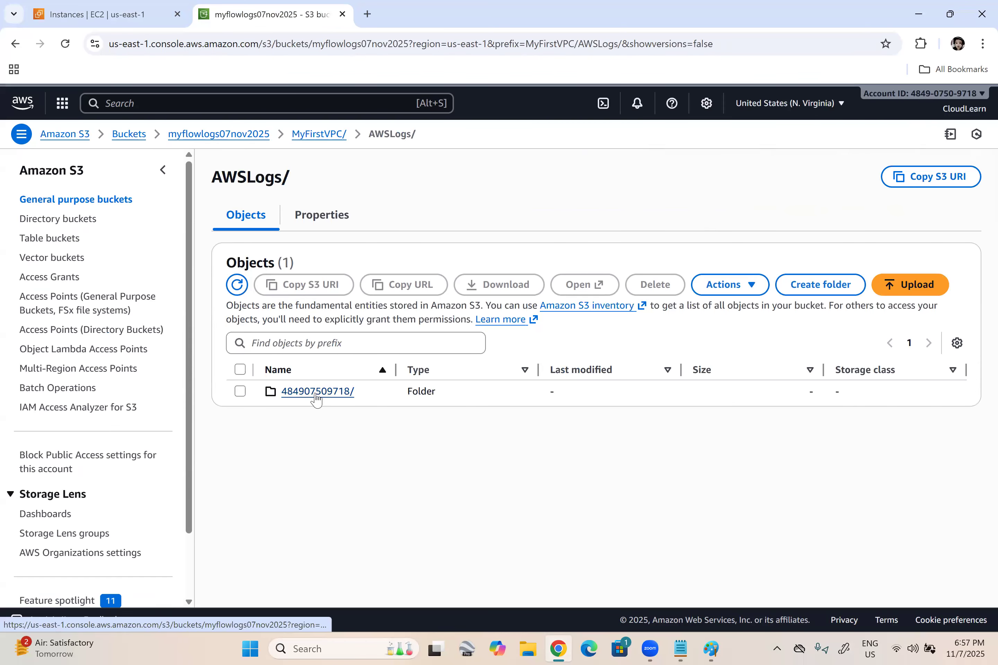
{"action": "left_click", "coordinate": [317, 394]}
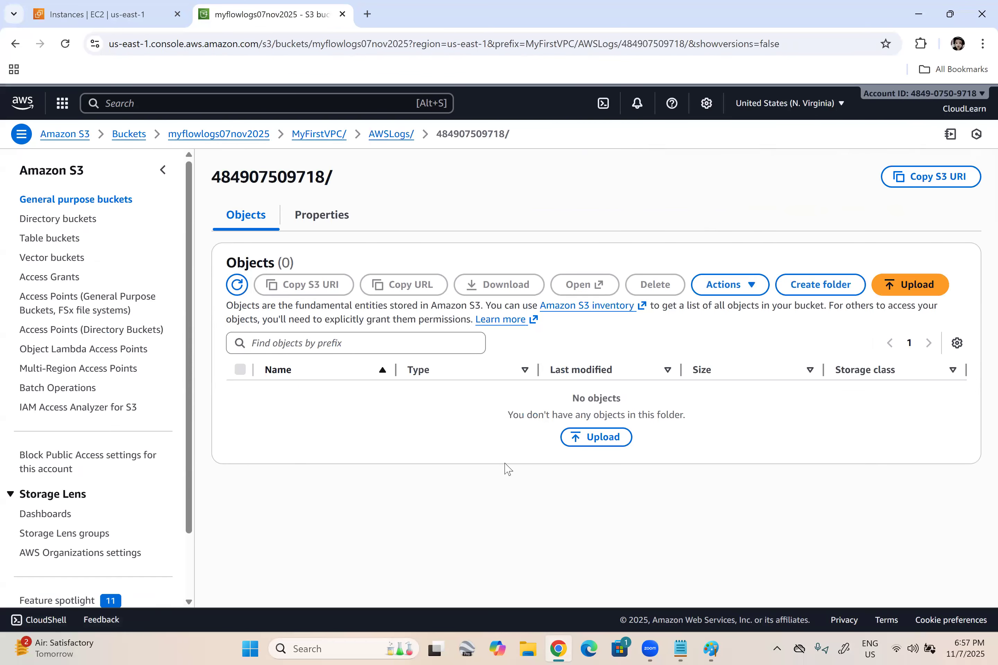
{"action": "left_click", "coordinate": [237, 284]}
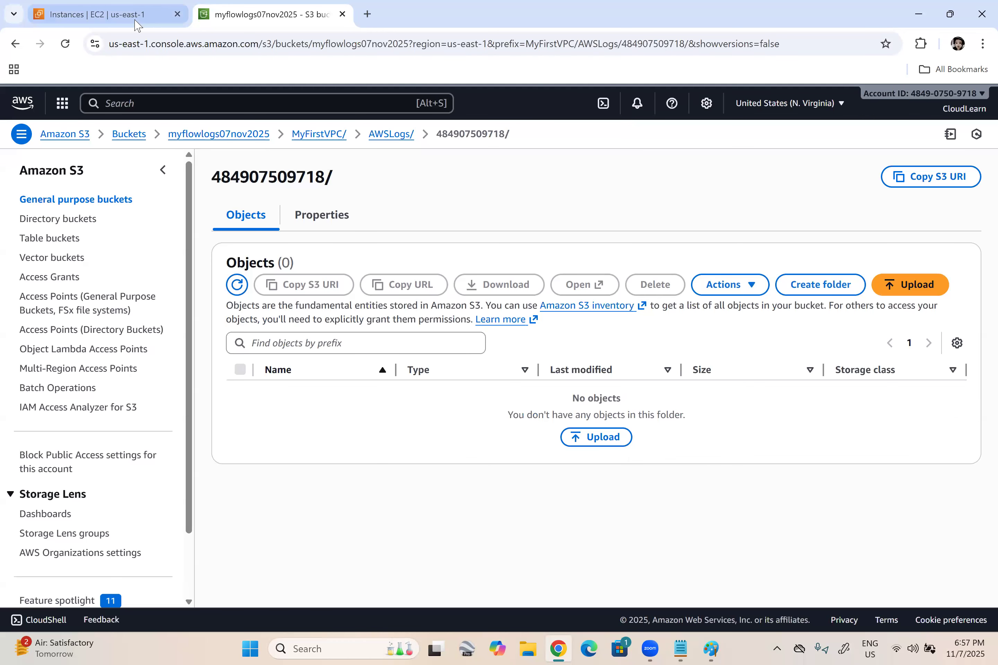
Return to the EC2 console, start launching a new instance and name it WebServer
{"action": "left_click", "coordinate": [185, 18]}
{"action": "left_click", "coordinate": [887, 164]}
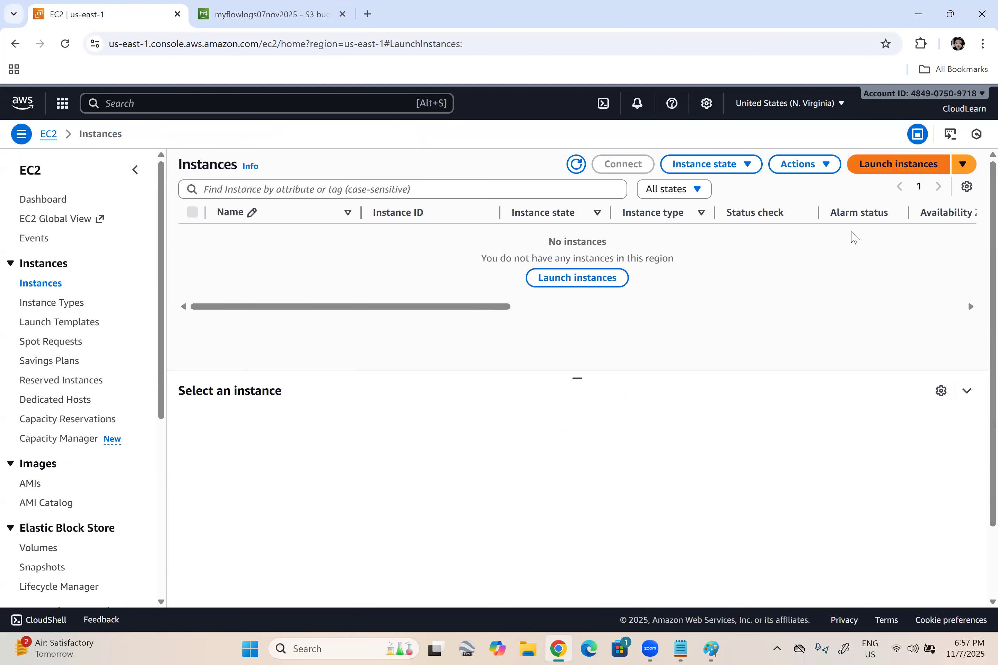
{"action": "left_click", "coordinate": [176, 348]}
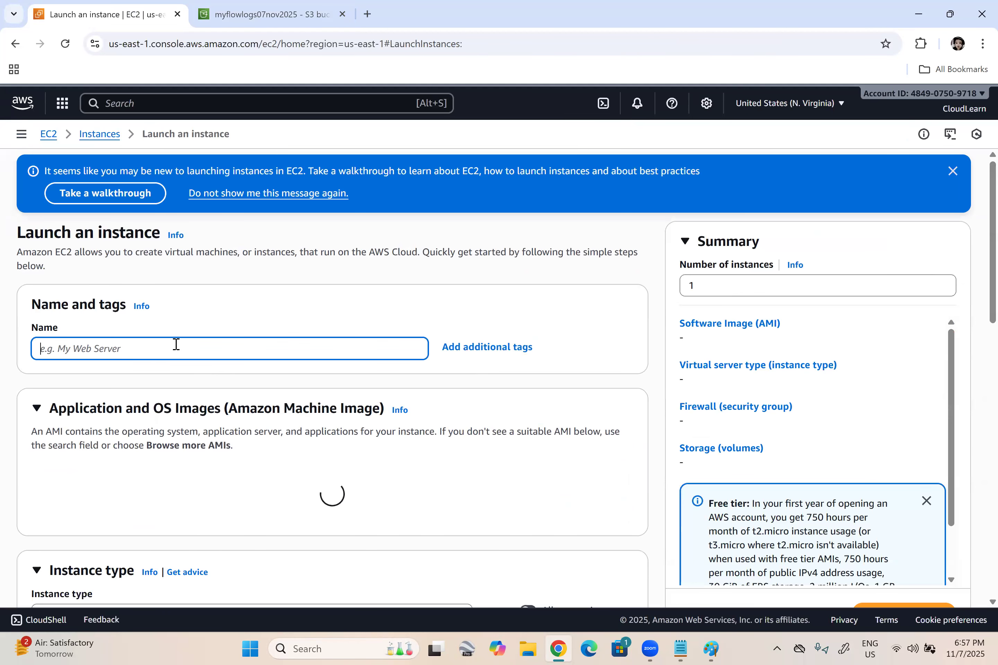
{"action": "type", "text": "WebS"}
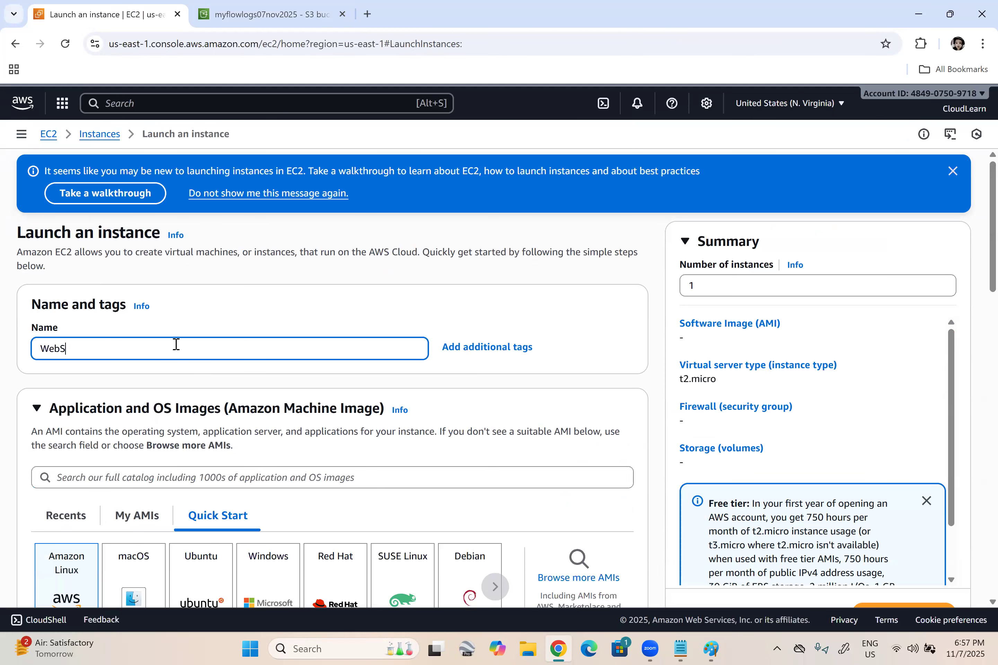
{"action": "type", "text": "erver"}
Choose a login key pair and place the instance in MyFirstVPC's Public Subnet with auto-assign public IP enabled
{"action": "scroll", "coordinate": [240, 475], "scroll_direction": "down", "scroll_amount": 5}
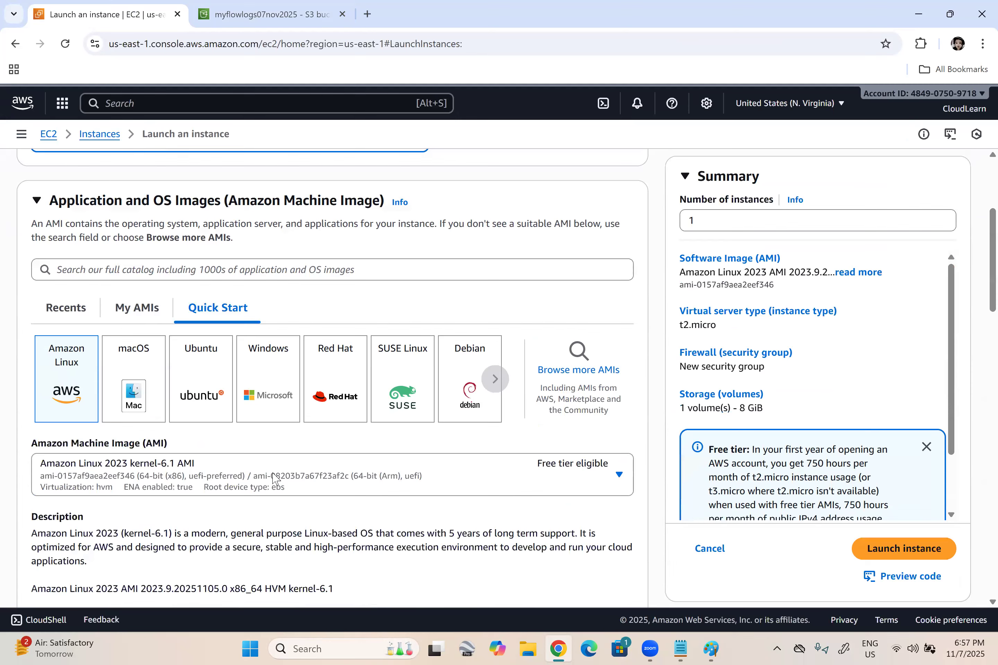
{"action": "scroll", "coordinate": [273, 476], "scroll_direction": "down", "scroll_amount": 10}
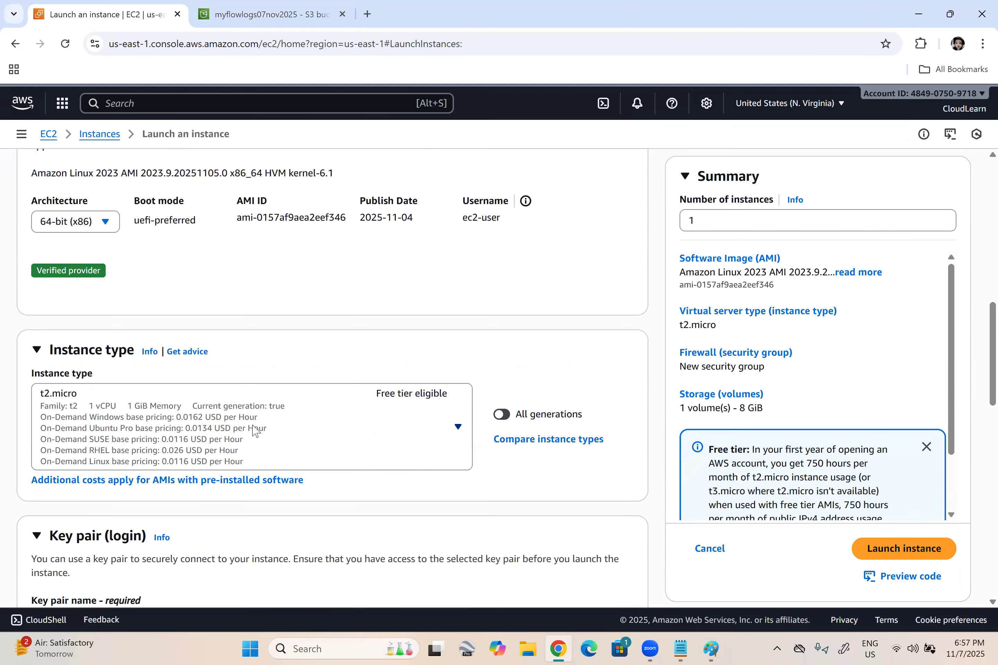
{"action": "scroll", "coordinate": [253, 431], "scroll_direction": "down", "scroll_amount": 5}
{"action": "left_click", "coordinate": [245, 413]}
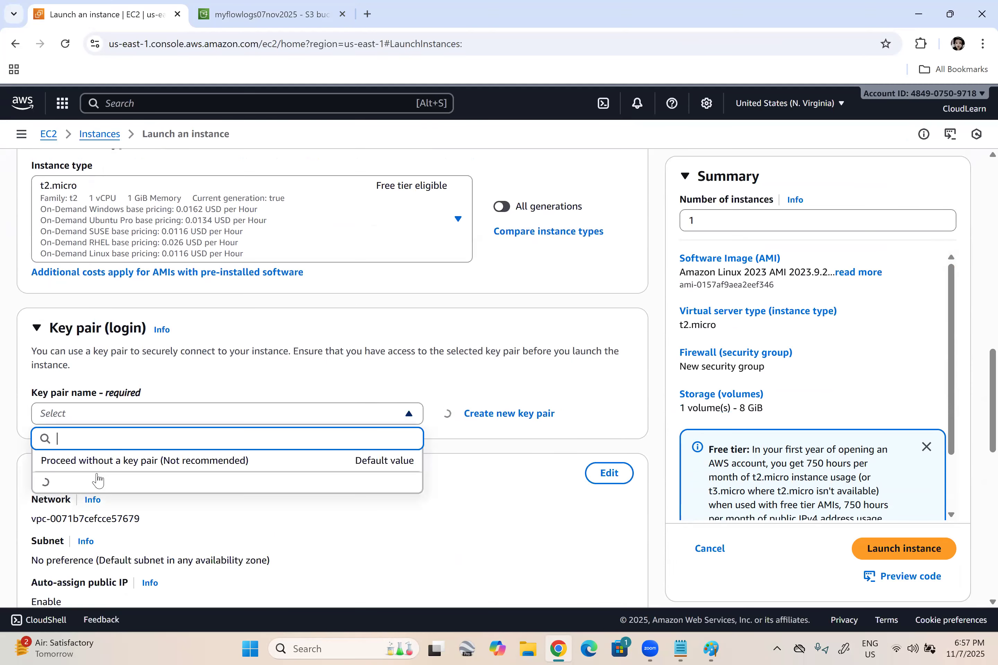
{"action": "left_click", "coordinate": [301, 486]}
{"action": "scroll", "coordinate": [330, 268], "scroll_direction": "down", "scroll_amount": 7}
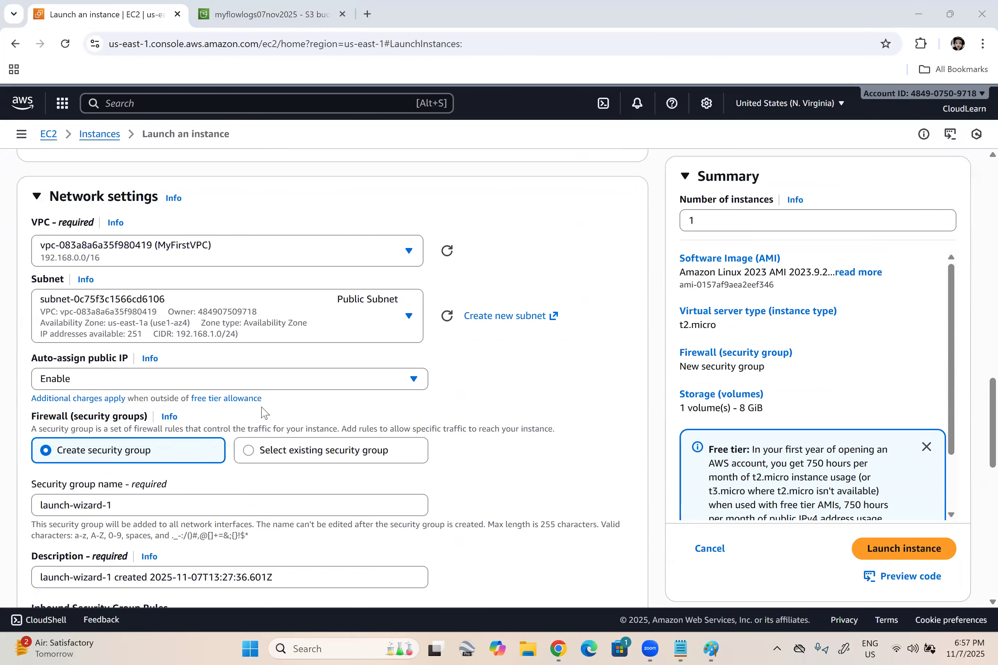
Use an existing security group for the instance's firewall and select Linux SSH HTTP
{"action": "scroll", "coordinate": [330, 335], "scroll_direction": "down", "scroll_amount": 1}
{"action": "left_click", "coordinate": [231, 422]}
{"action": "left_click", "coordinate": [273, 382]}
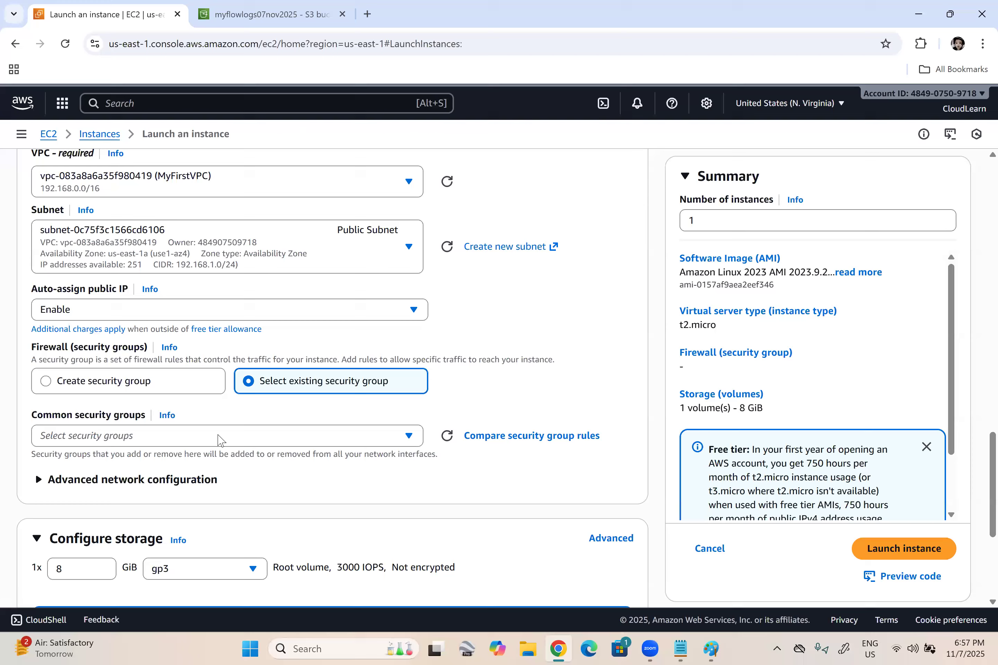
{"action": "left_click", "coordinate": [182, 438]}
{"action": "scroll", "coordinate": [122, 544], "scroll_direction": "down", "scroll_amount": 3}
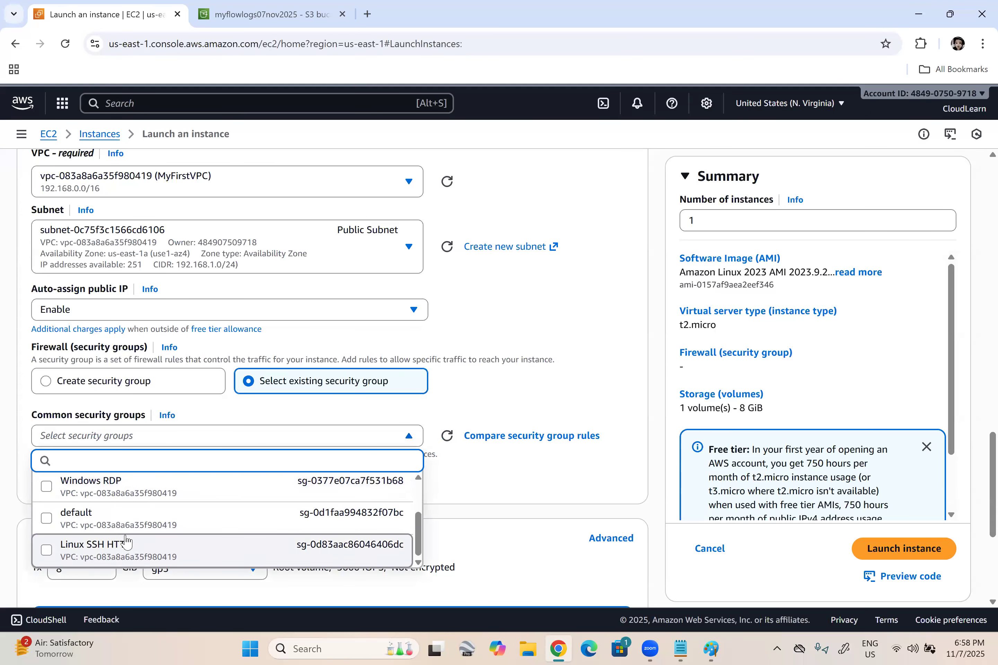
{"action": "left_click", "coordinate": [271, 482]}
{"action": "left_click", "coordinate": [498, 412]}
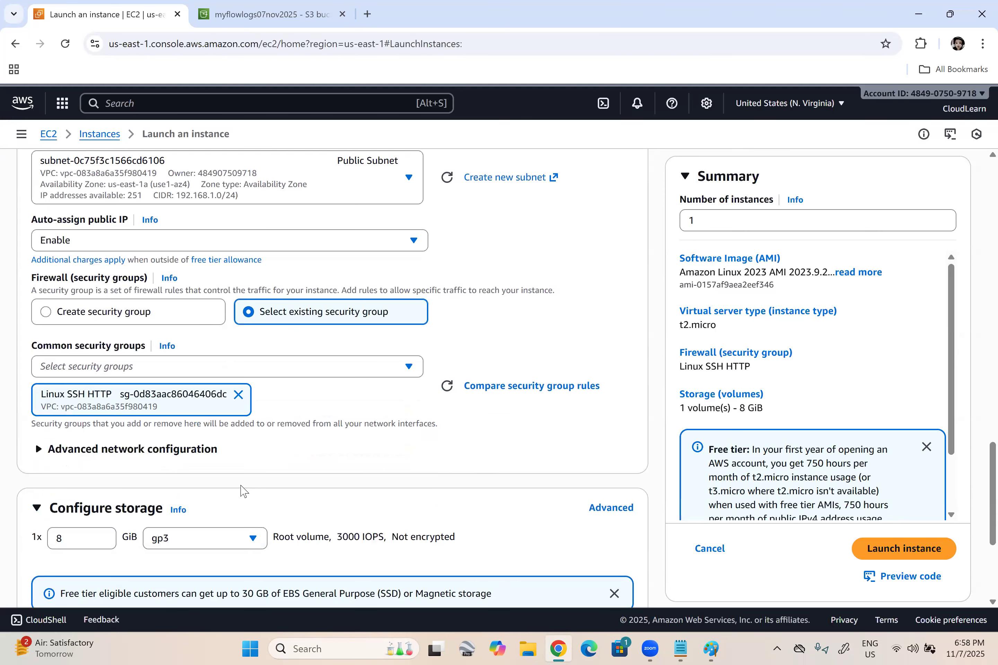
Launch the WebServer instance with the remaining settings at their defaults and open the list of instances
{"action": "scroll", "coordinate": [915, 618], "scroll_direction": "down", "scroll_amount": 5}
{"action": "left_click", "coordinate": [895, 529]}
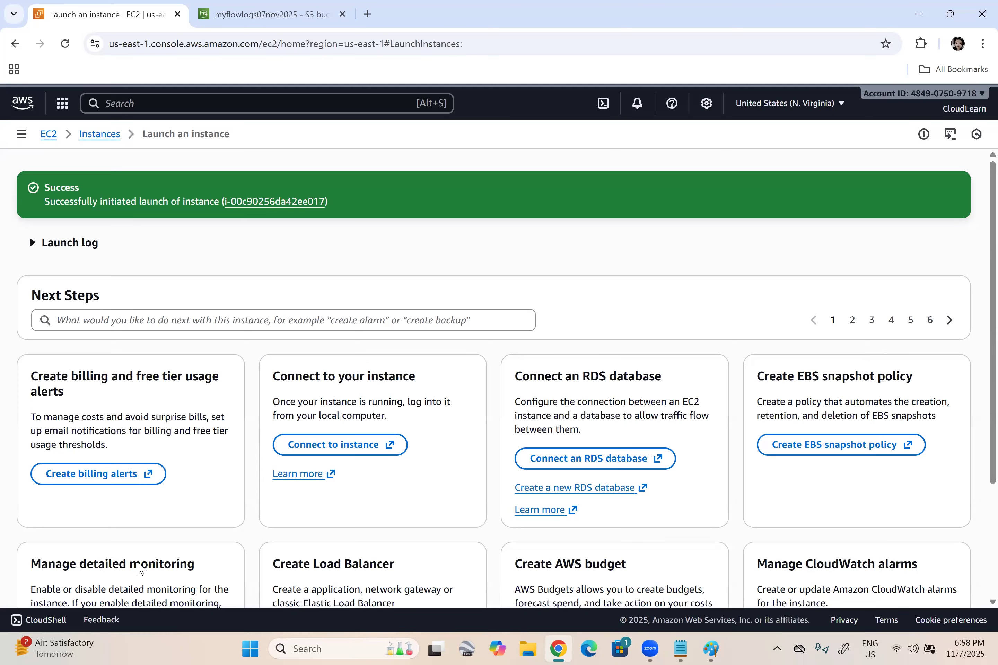
{"action": "mouse_move", "coordinate": [557, 646]}
{"action": "scroll", "coordinate": [880, 536], "scroll_direction": "down", "scroll_amount": 3}
{"action": "left_click", "coordinate": [921, 570]}
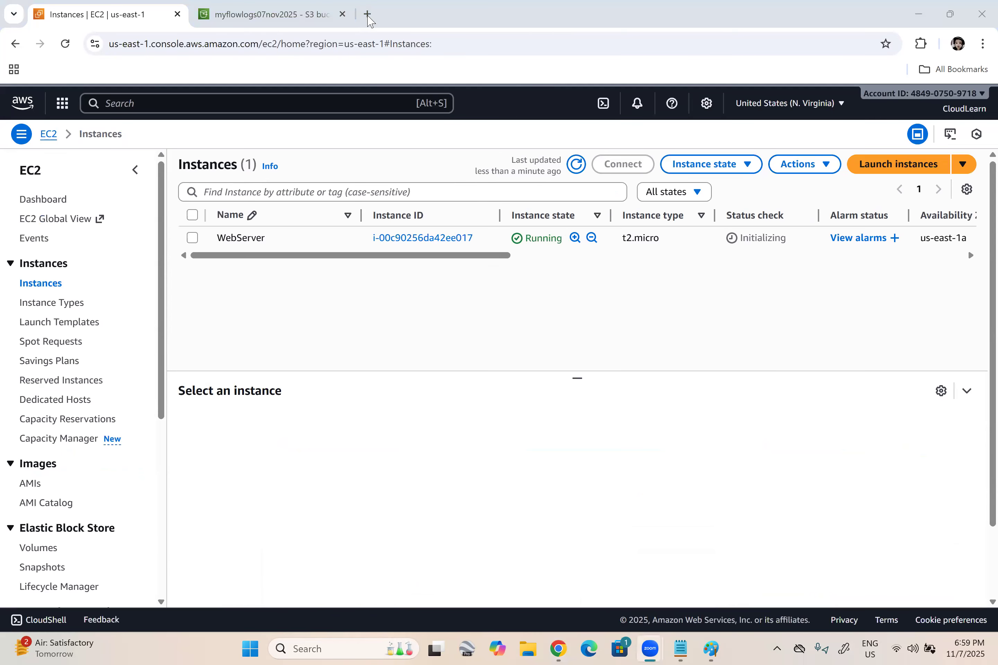
Search the web for "splunk" in a new browser tab and open Splunk's trials and downloads page
{"action": "left_click", "coordinate": [368, 14]}
{"action": "type", "text": "splunk"}
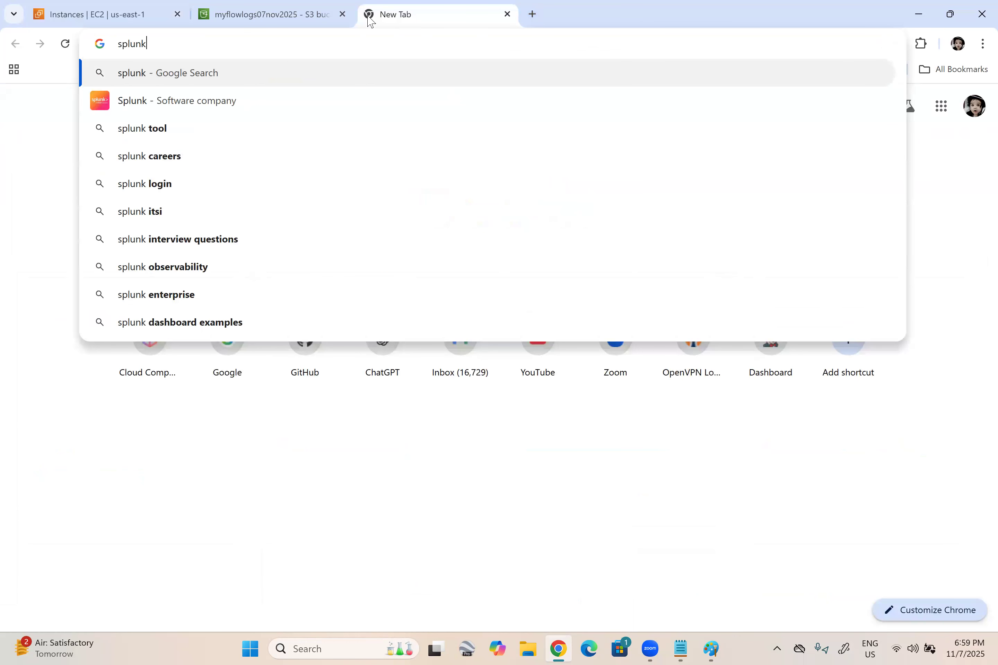
{"action": "key", "text": "Return"}
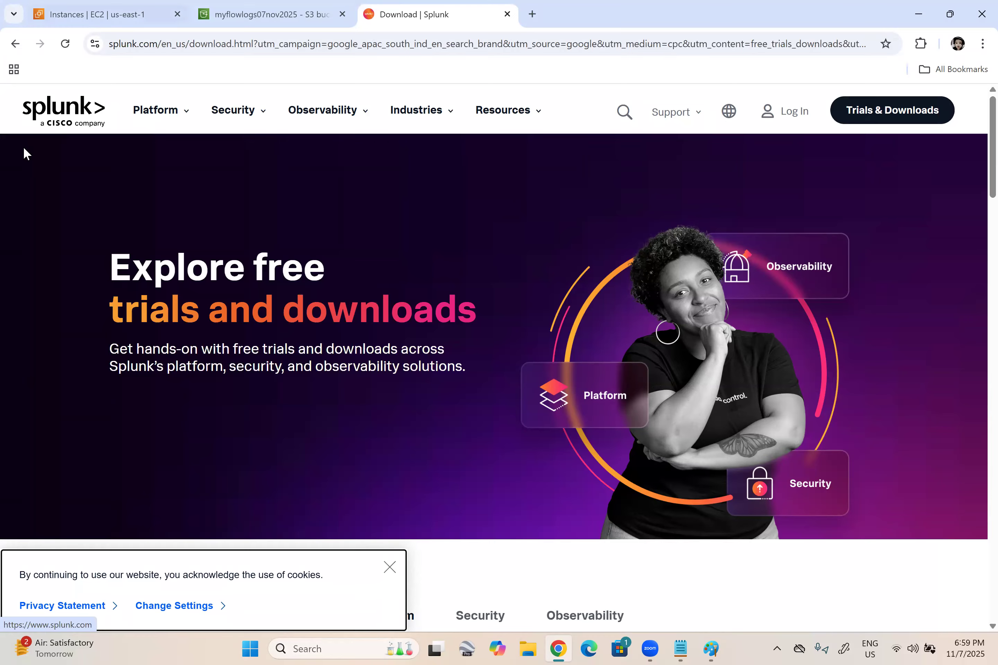
Search the web for "newrelic", look over the results and close that browser tab
{"action": "left_click", "coordinate": [296, 44]}
{"action": "type", "text": "newrelic"}
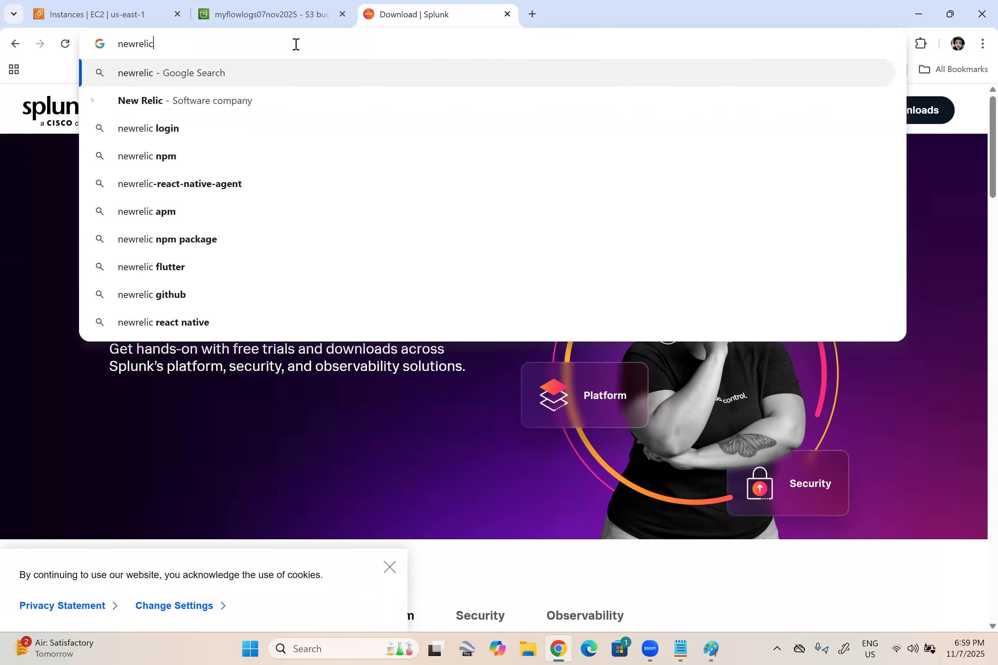
{"action": "key", "text": "Return"}
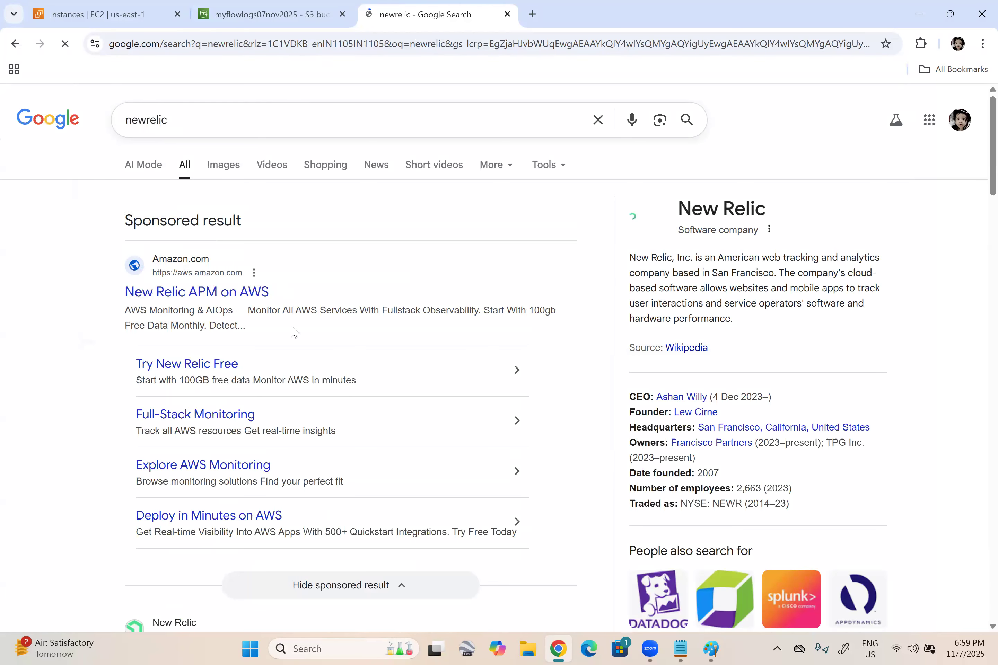
{"action": "scroll", "coordinate": [631, 392], "scroll_direction": "down", "scroll_amount": 4}
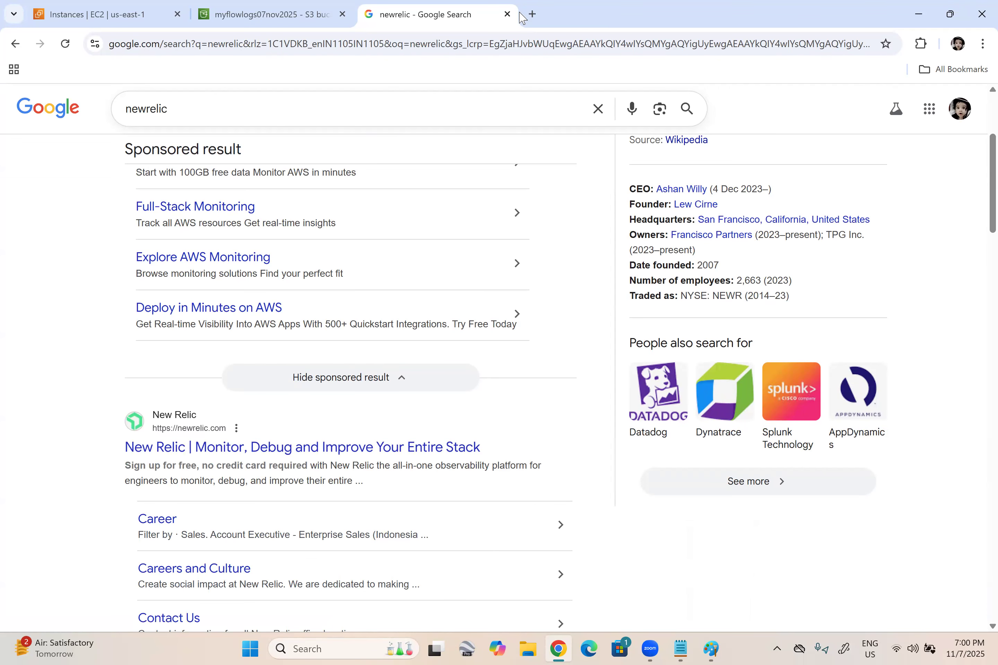
{"action": "scroll", "coordinate": [491, 145], "scroll_direction": "up", "scroll_amount": 4}
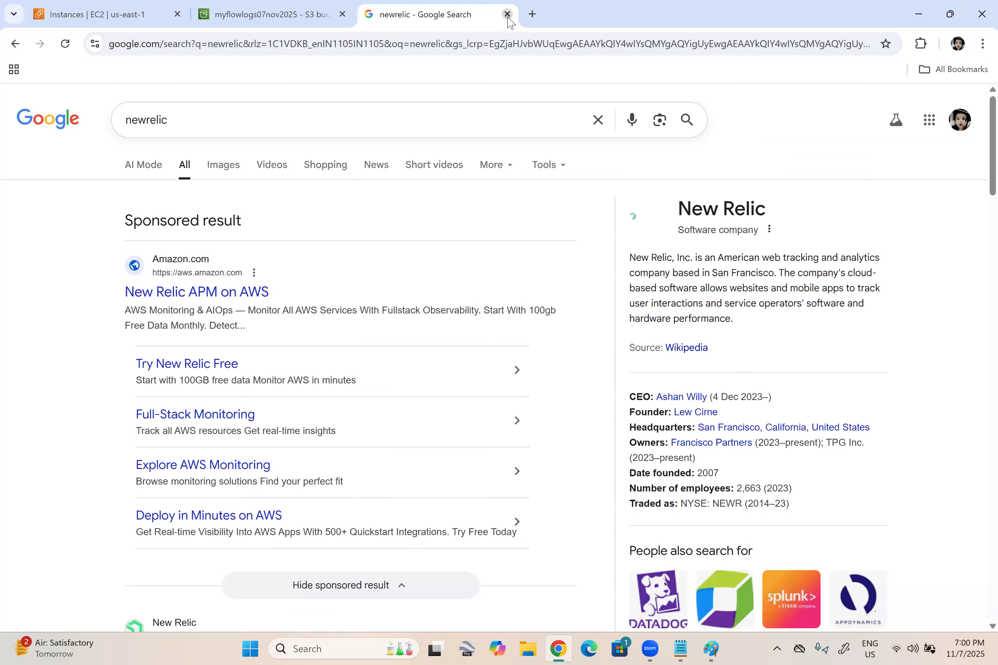
{"action": "left_click", "coordinate": [507, 14]}
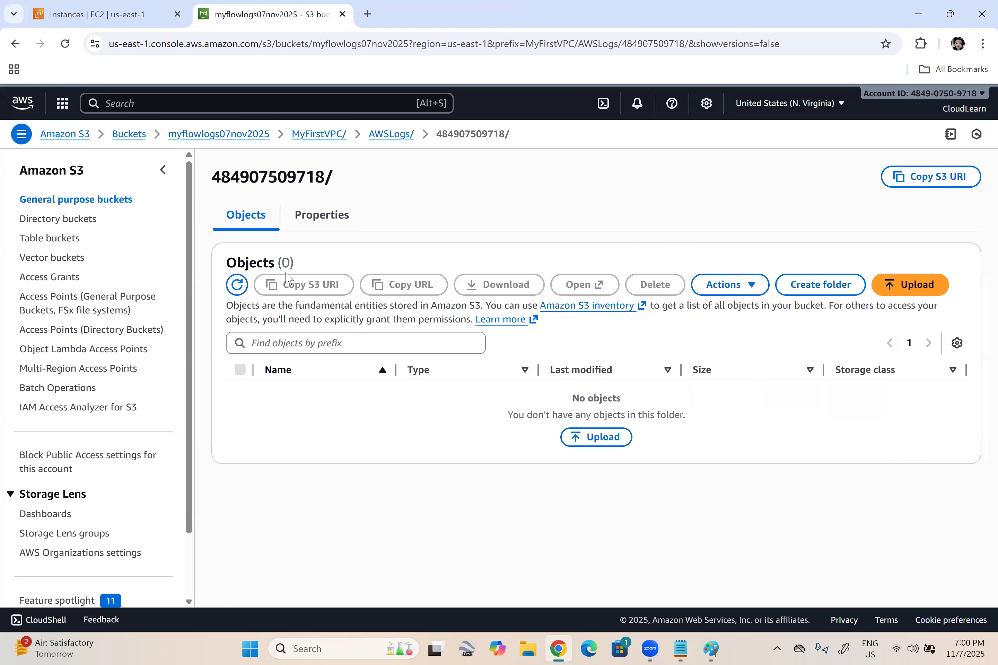
Refresh the S3 log folder, and connect to the WebServer instance through EC2 Instance Connect using its public IP as ec2-user
{"action": "left_click", "coordinate": [239, 284]}
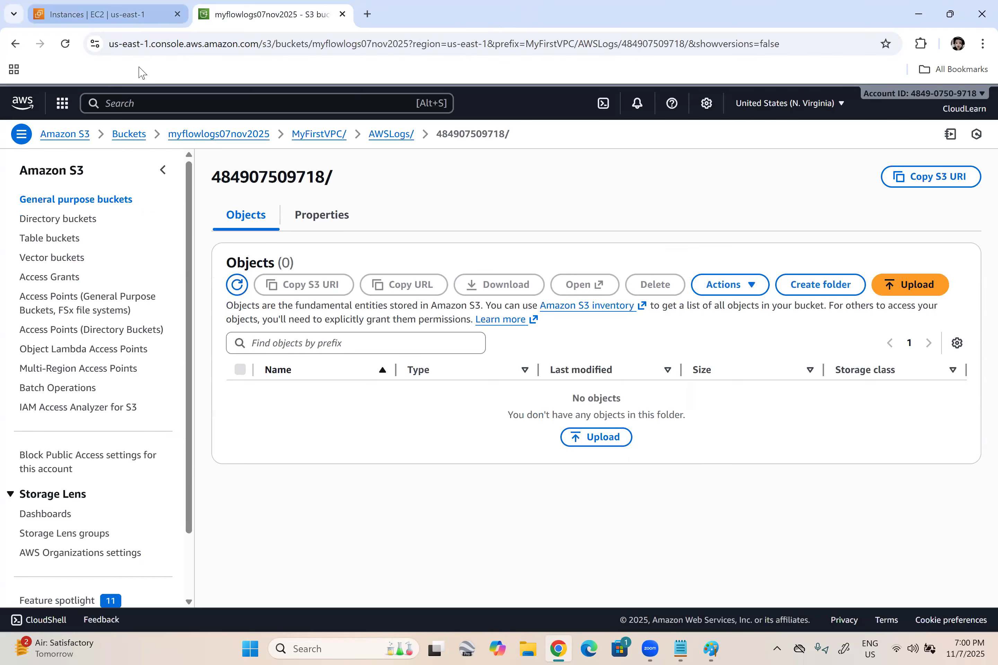
{"action": "key", "text": "ctrl+shift+Tab"}
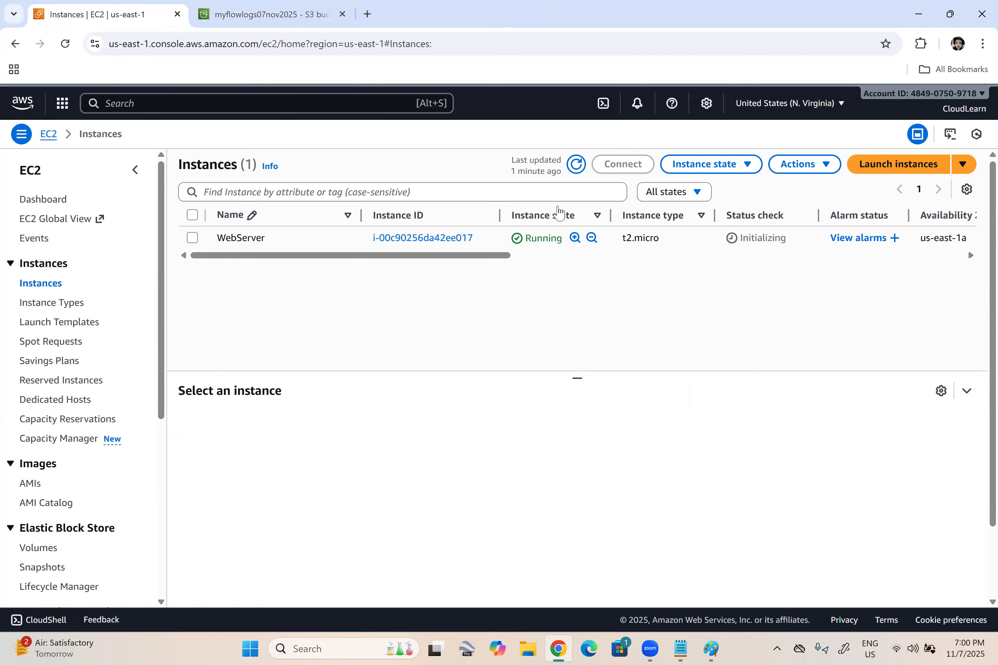
{"action": "left_click", "coordinate": [554, 239]}
{"action": "left_click", "coordinate": [618, 169]}
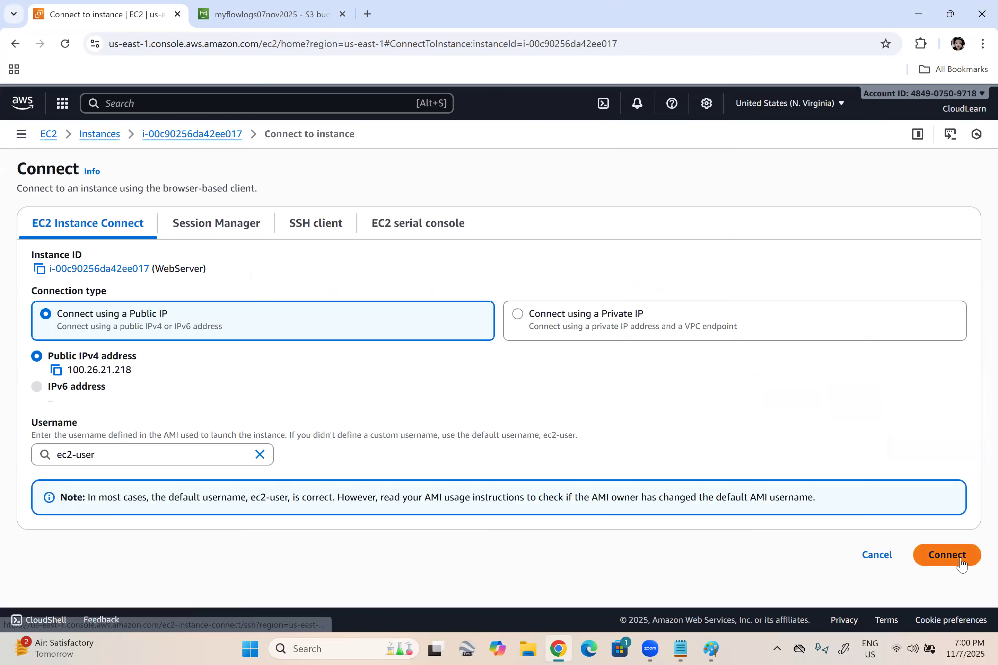
{"action": "left_click", "coordinate": [960, 563]}
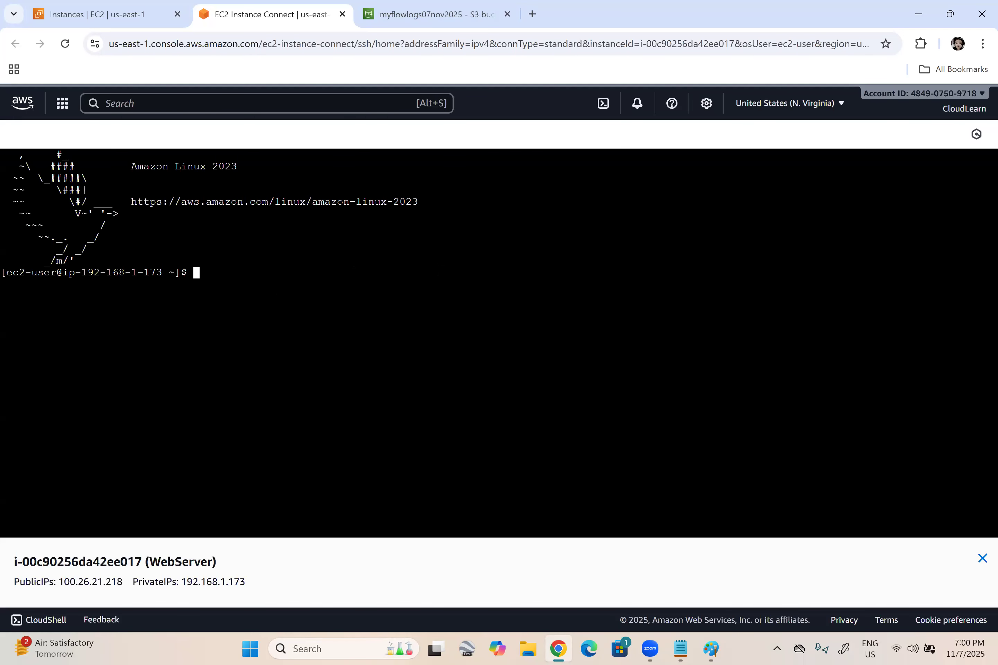
Switch to the root user in the instance's terminal with "sudo -i" and clear the screen
{"action": "type", "text": "sudo -i"}
{"action": "key", "text": "Return"}
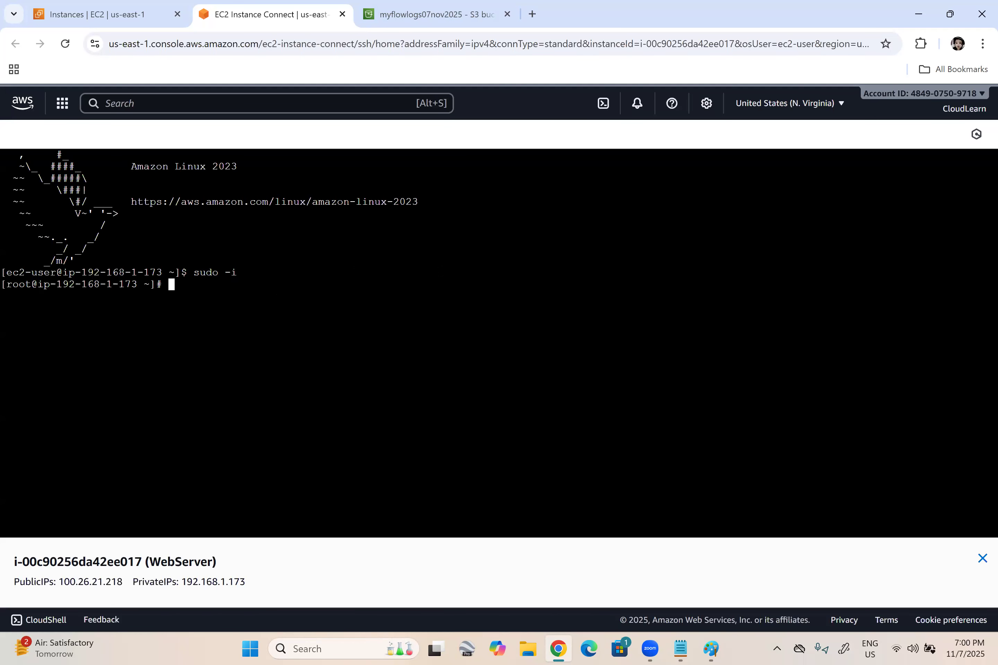
{"action": "key", "text": "ctrl+l"}
Update the instance's packages with "yum update" and install the Apache web server with "yum install httpd -y"
{"action": "type", "text": "yum update"}
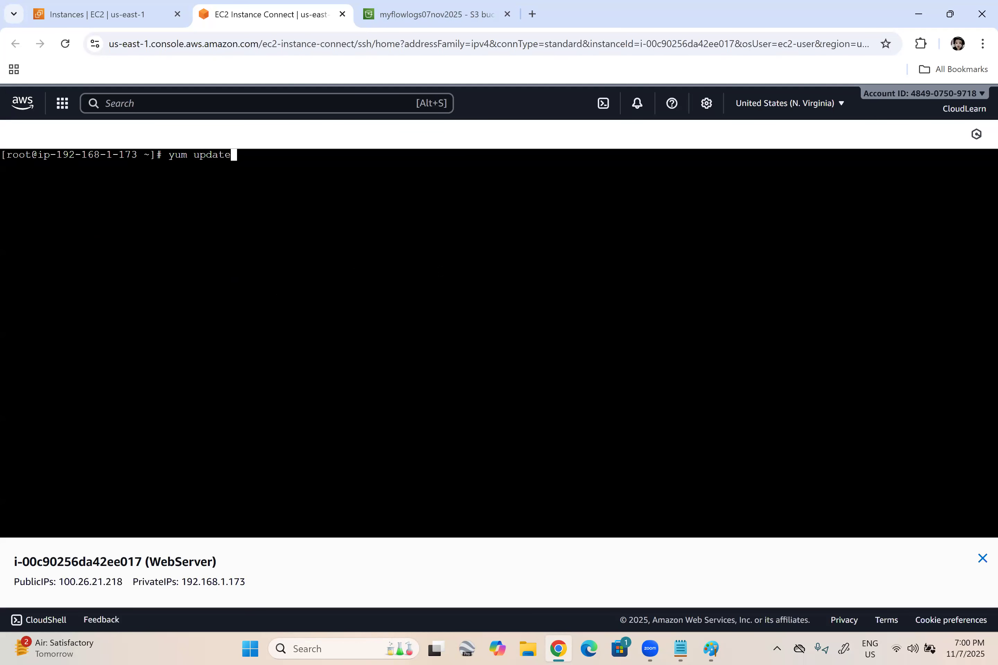
{"action": "key", "text": "Return"}
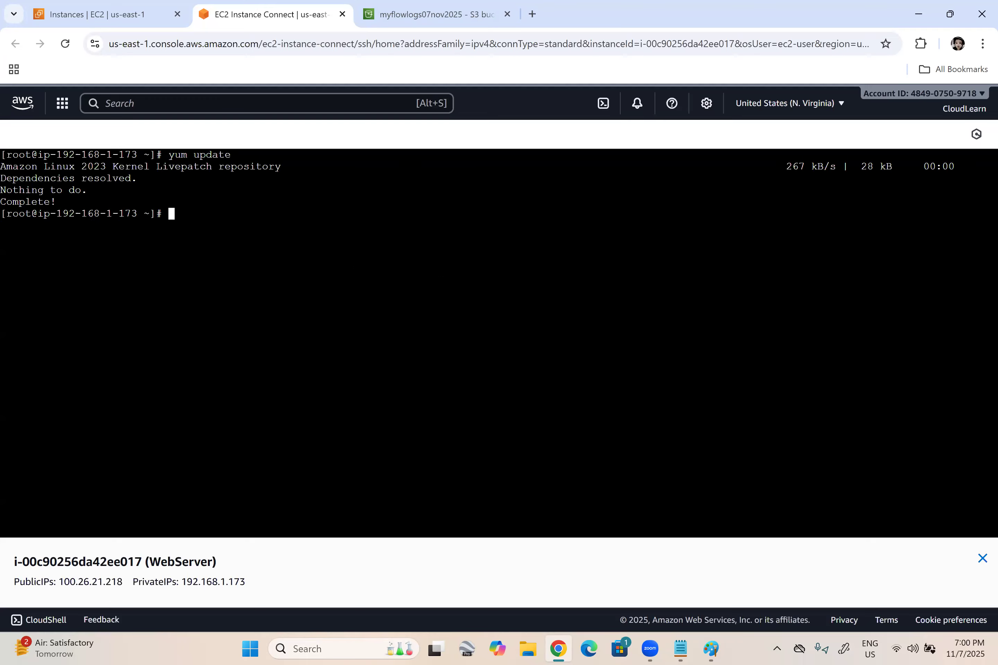
{"action": "type", "text": "yum install httpd -y"}
{"action": "key", "text": "Return"}
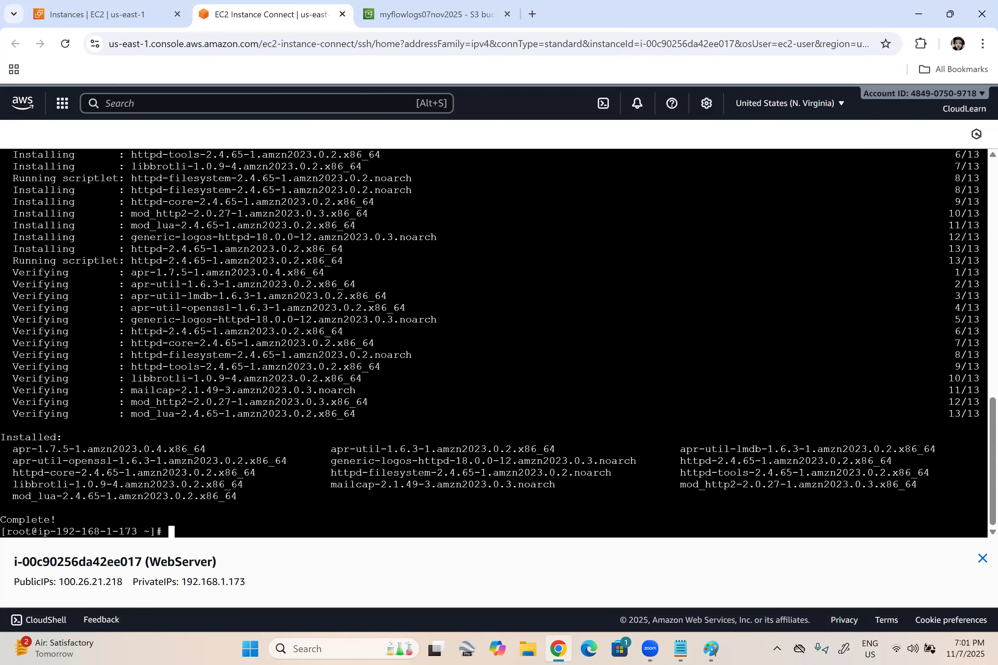
Start the web server with "service httpd start" and enable it at boot with "chkconfig httpd on"
{"action": "type", "text": "service httpd start"}
{"action": "key", "text": "Return"}
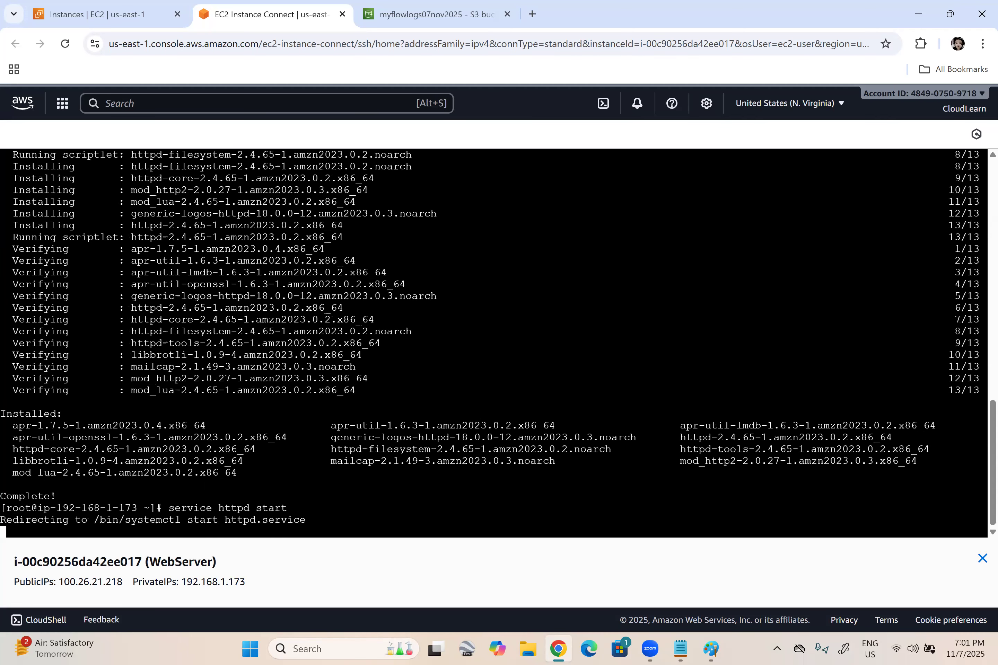
{"action": "type", "text": "ch"}
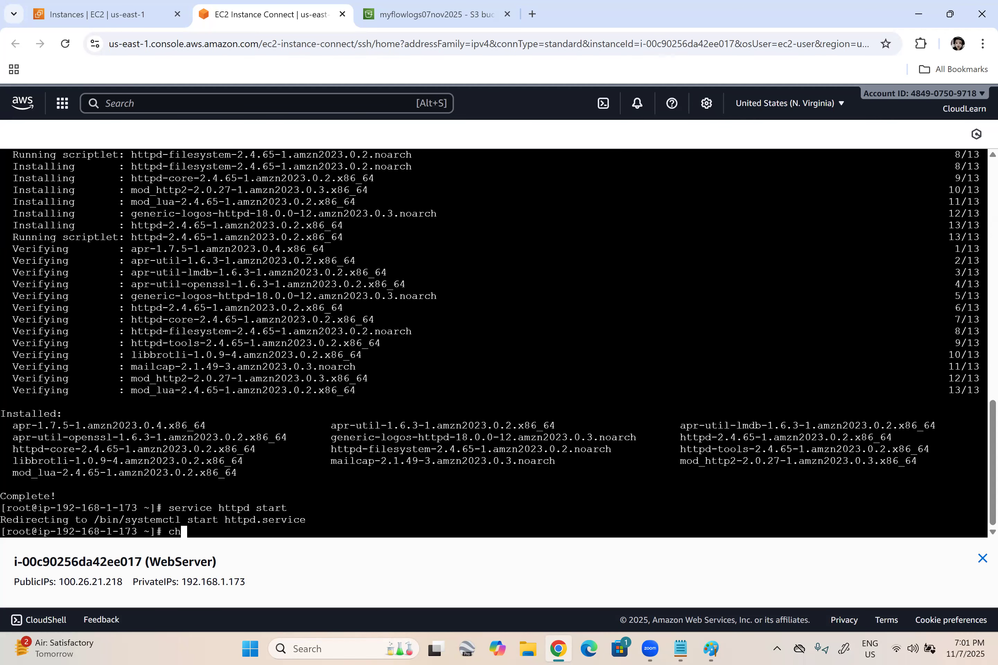
{"action": "type", "text": "kconfig httpd on"}
{"action": "key", "text": "Return"}
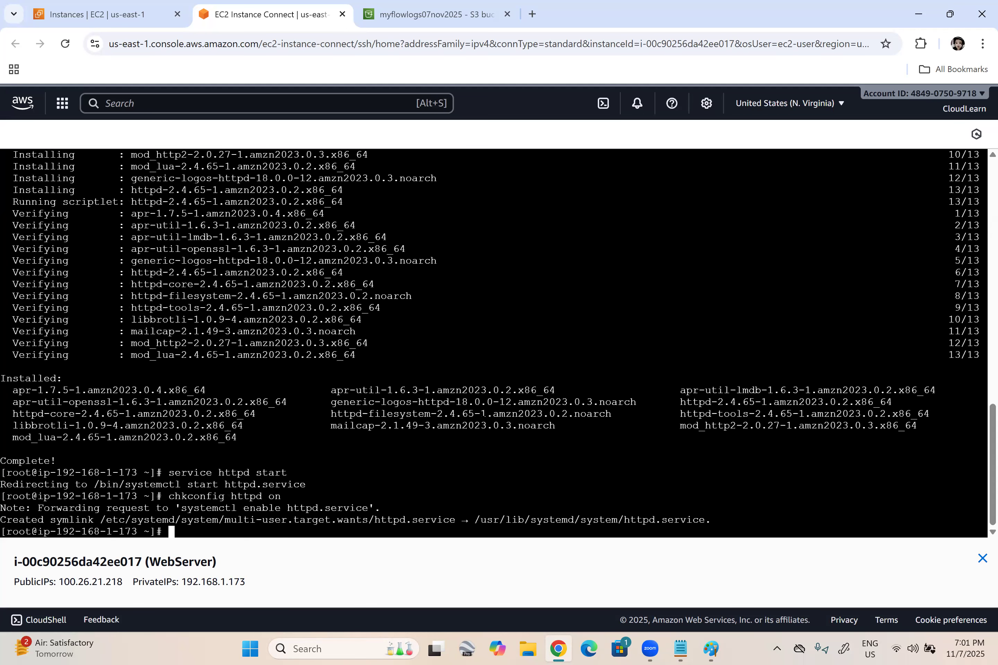
Create /var/www/html/index.html in vi with the text "Welcome to my WEBSITE!!", and save the file
{"action": "key", "text": "ctrl+l"}
{"action": "type", "text": "vi /var/www/"}
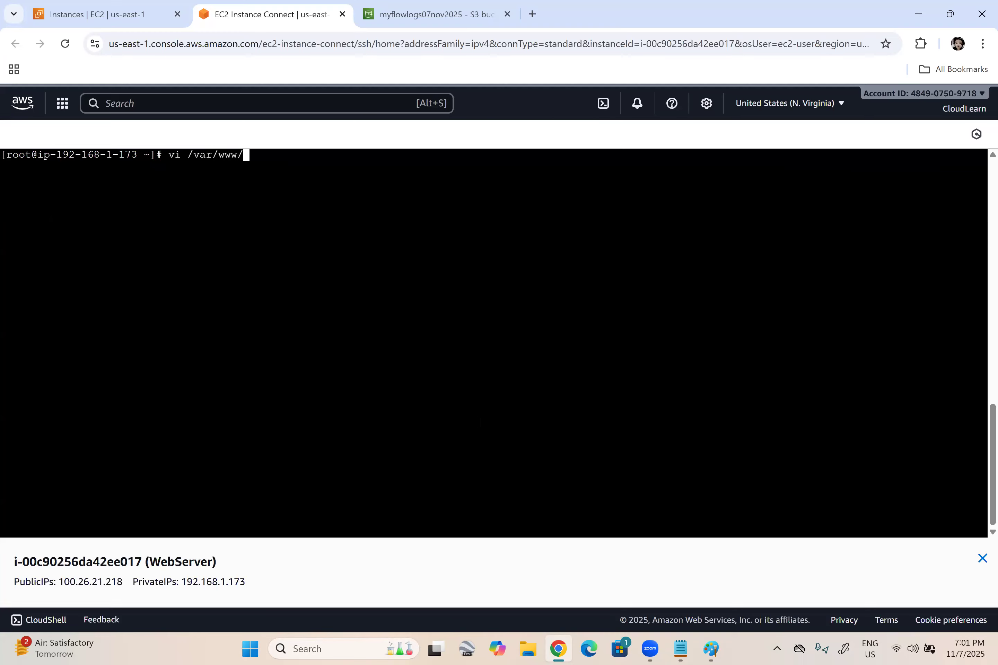
{"action": "type", "text": "html/index.html"}
{"action": "key", "text": "Return"}
{"action": "type", "text": "iWelcome to my WEBSITE"}
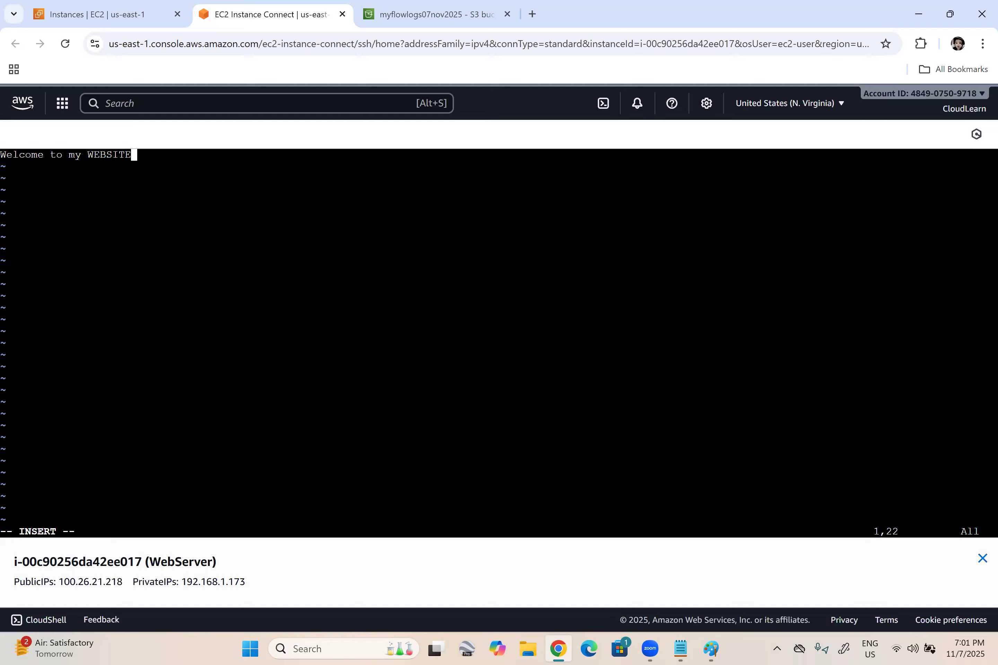
{"action": "type", "text": "!!"}
{"action": "key", "text": "Escape"}
{"action": "type", "text": ":wq"}
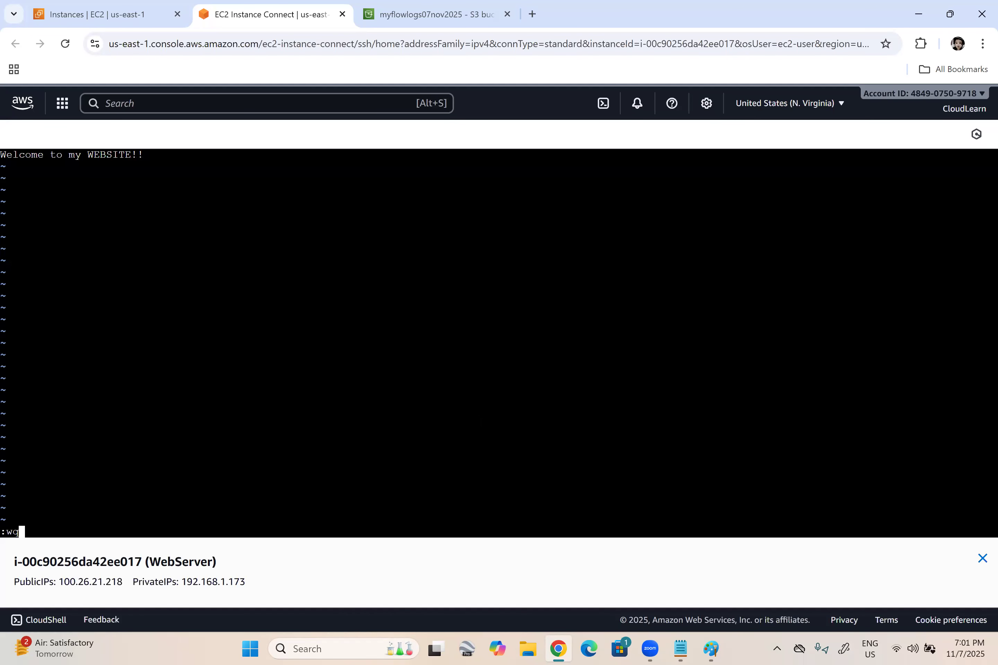
{"action": "key", "text": "Return"}
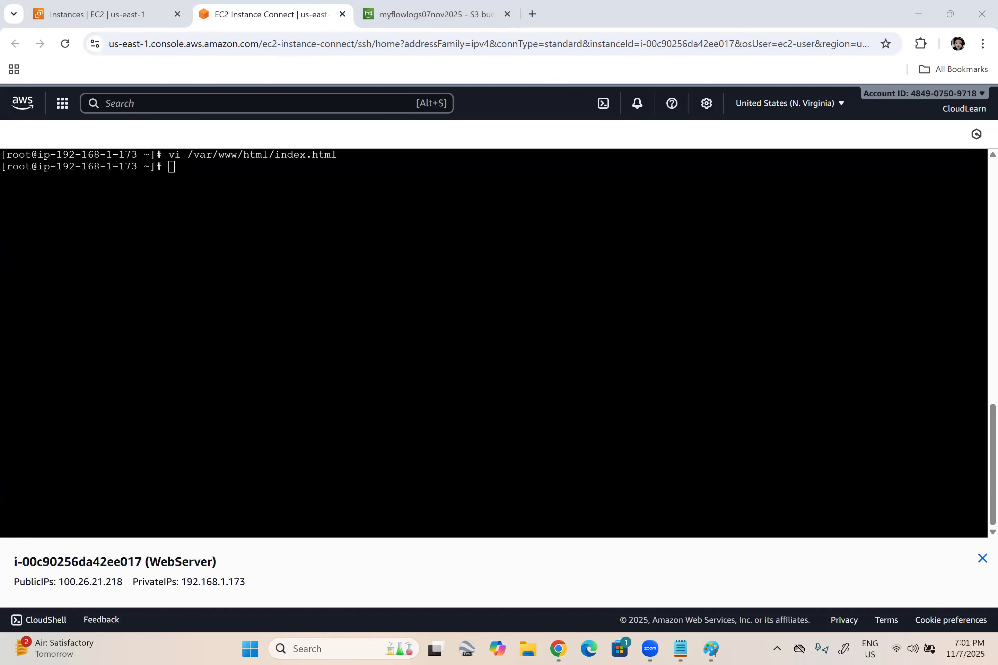
Close the instance's terminal session and view the hosted website in the browser at 100.26.21.218
{"action": "left_click", "coordinate": [342, 14]}
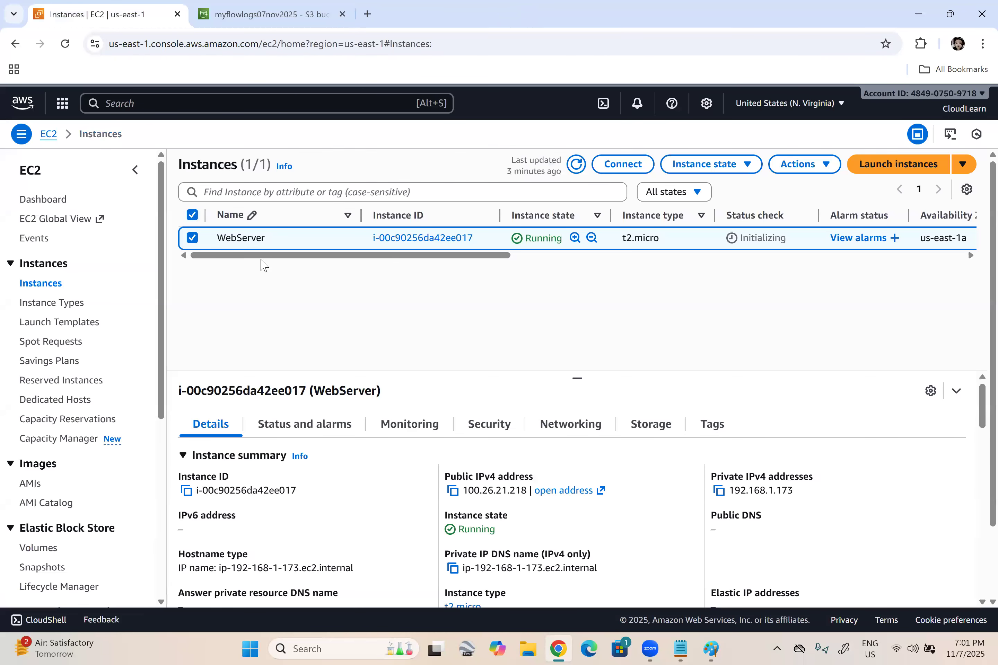
{"action": "left_click", "coordinate": [369, 14]}
{"action": "type", "text": "100.26.21.218"}
{"action": "key", "text": "Return"}
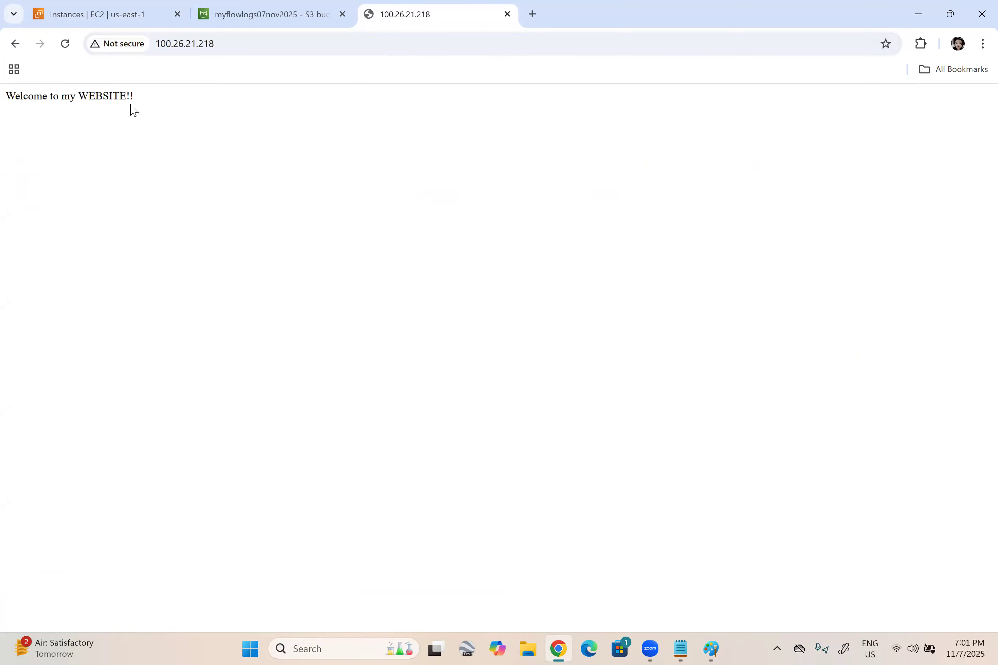
{"action": "left_click_drag", "start_coordinate": [134, 97], "coordinate": [34, 97]}
{"action": "key", "text": "ctrl+a"}
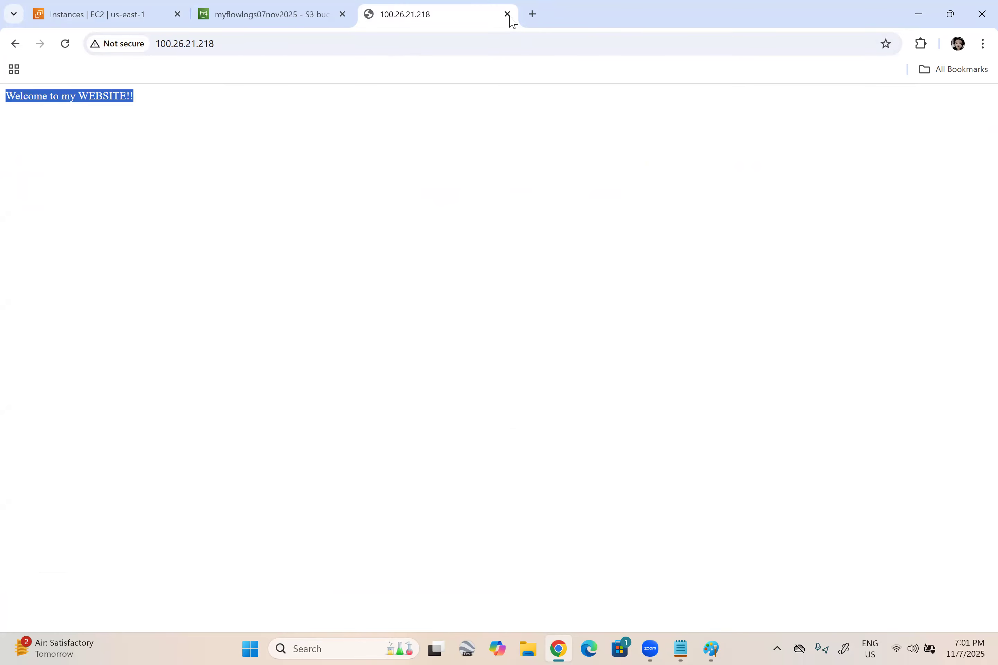
{"action": "left_click", "coordinate": [507, 14]}
Refresh the S3 log folder, and open the VPC console to look through its virtual private network options
{"action": "left_click", "coordinate": [220, 16]}
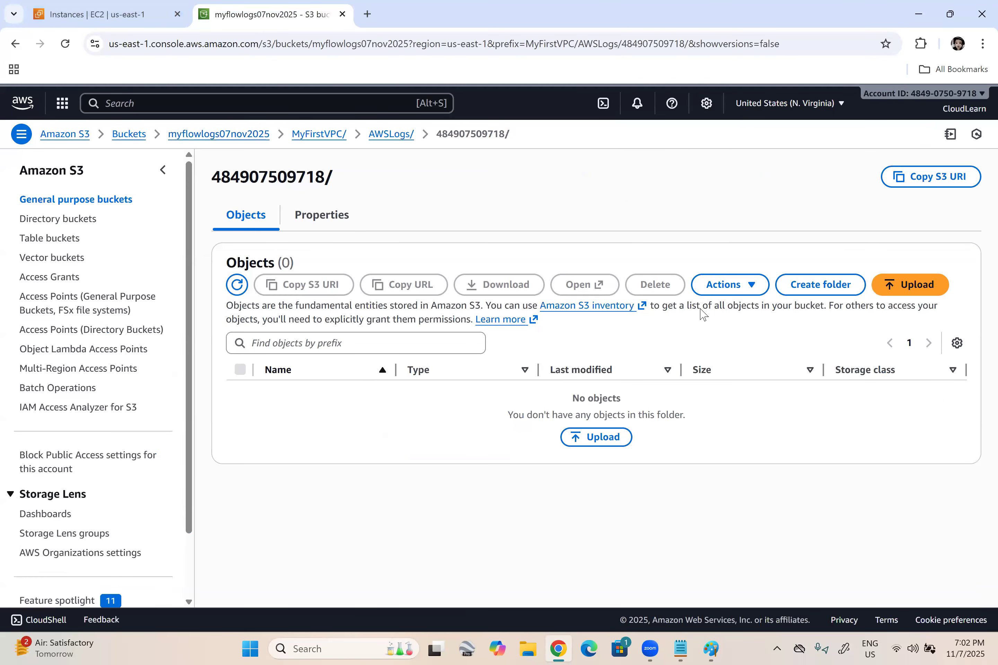
{"action": "left_click", "coordinate": [237, 285]}
{"action": "left_click", "coordinate": [144, 103]}
{"action": "type", "text": "VPC"}
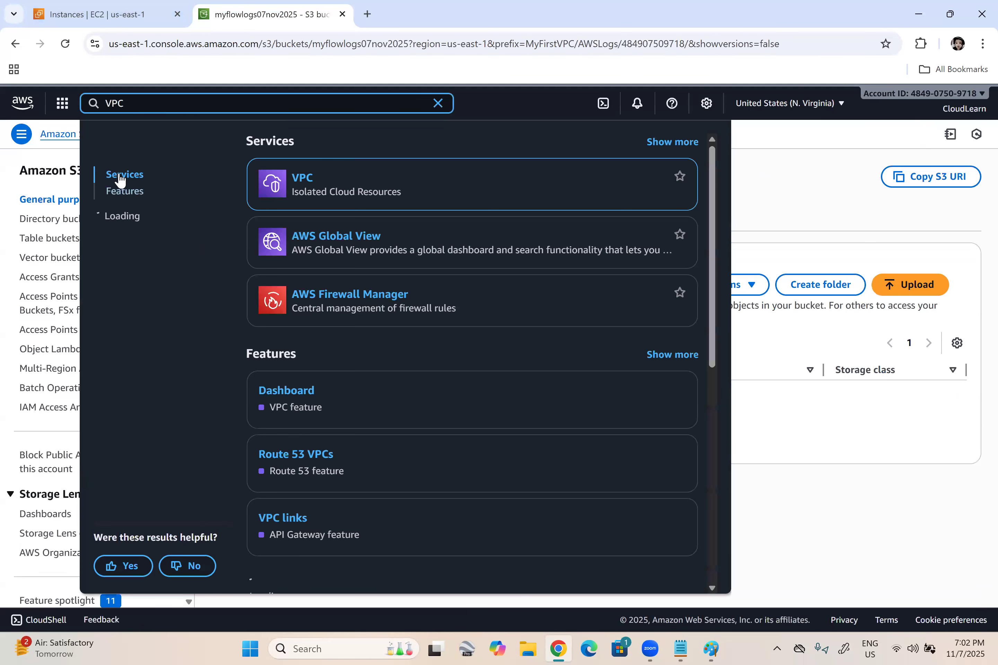
{"action": "left_click", "coordinate": [299, 177]}
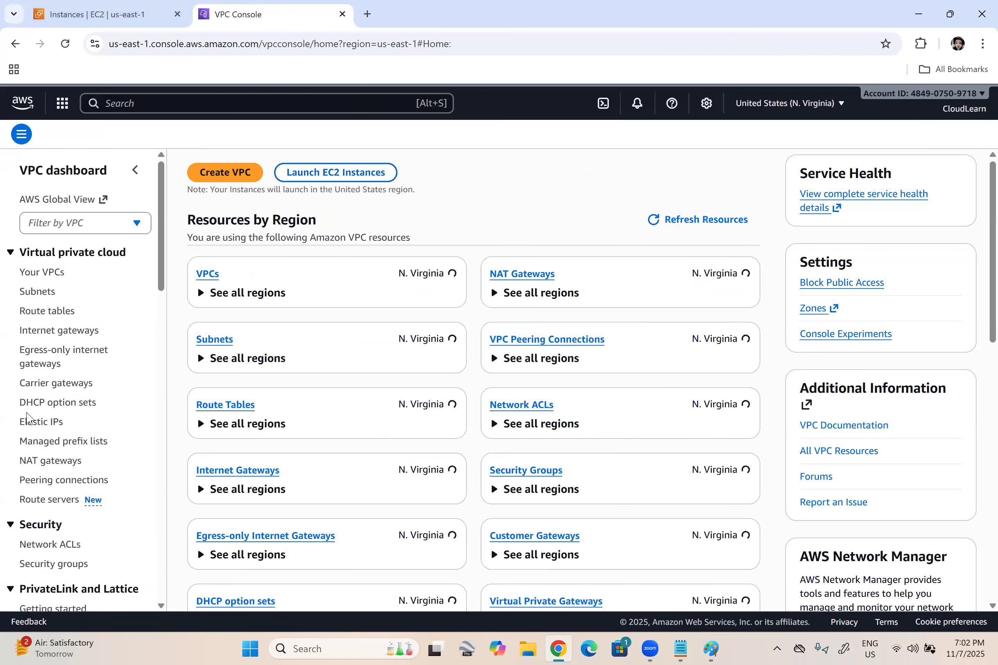
{"action": "scroll", "coordinate": [64, 414], "scroll_direction": "down", "scroll_amount": 6}
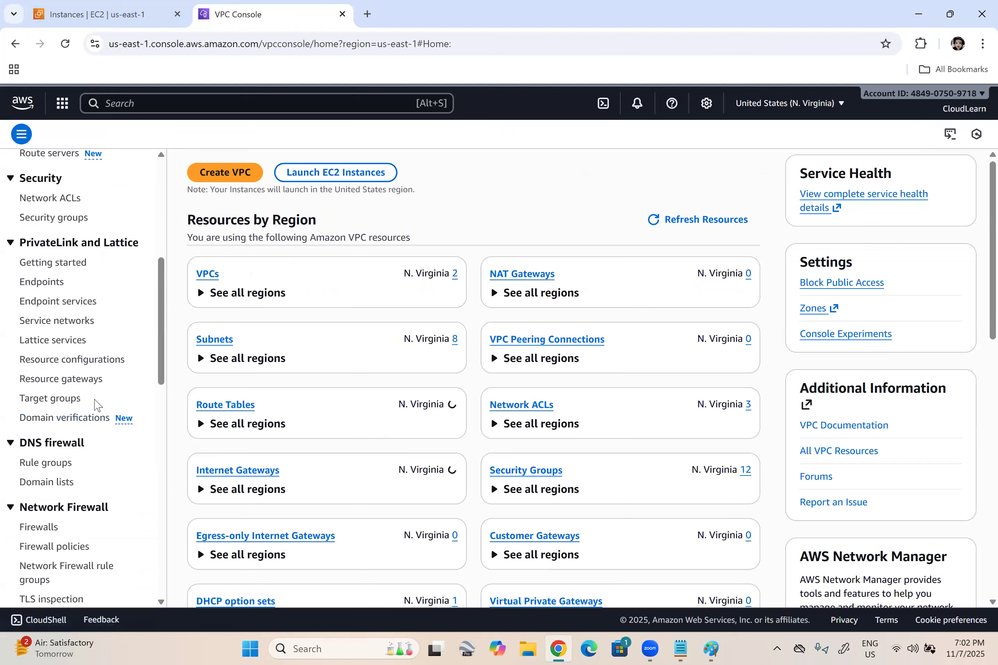
{"action": "scroll", "coordinate": [67, 403], "scroll_direction": "down", "scroll_amount": 3}
{"action": "scroll", "coordinate": [106, 405], "scroll_direction": "down", "scroll_amount": 1}
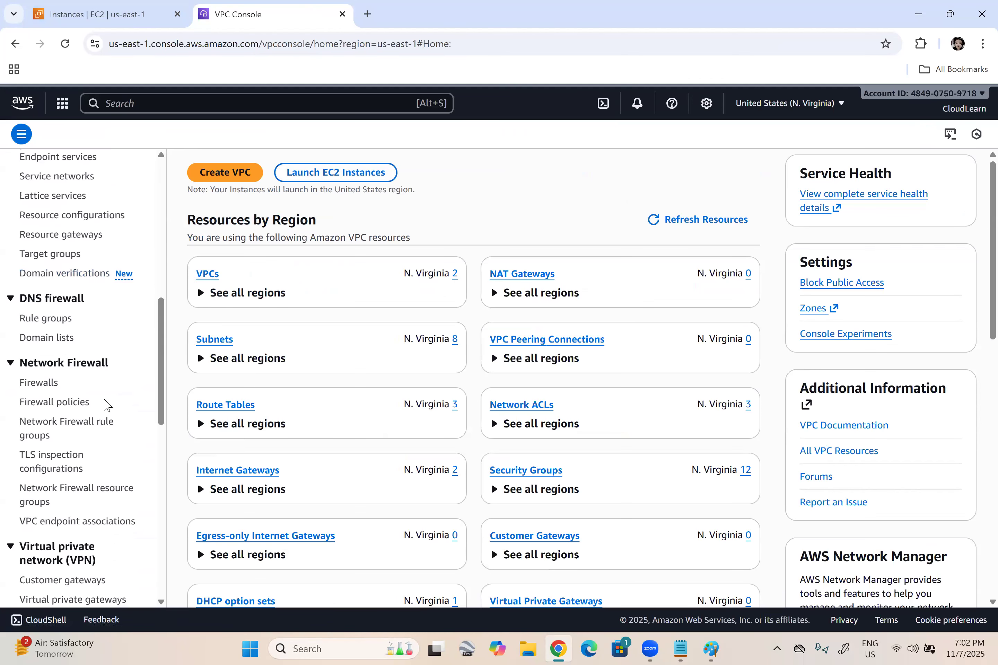
{"action": "scroll", "coordinate": [106, 405], "scroll_direction": "down", "scroll_amount": 3}
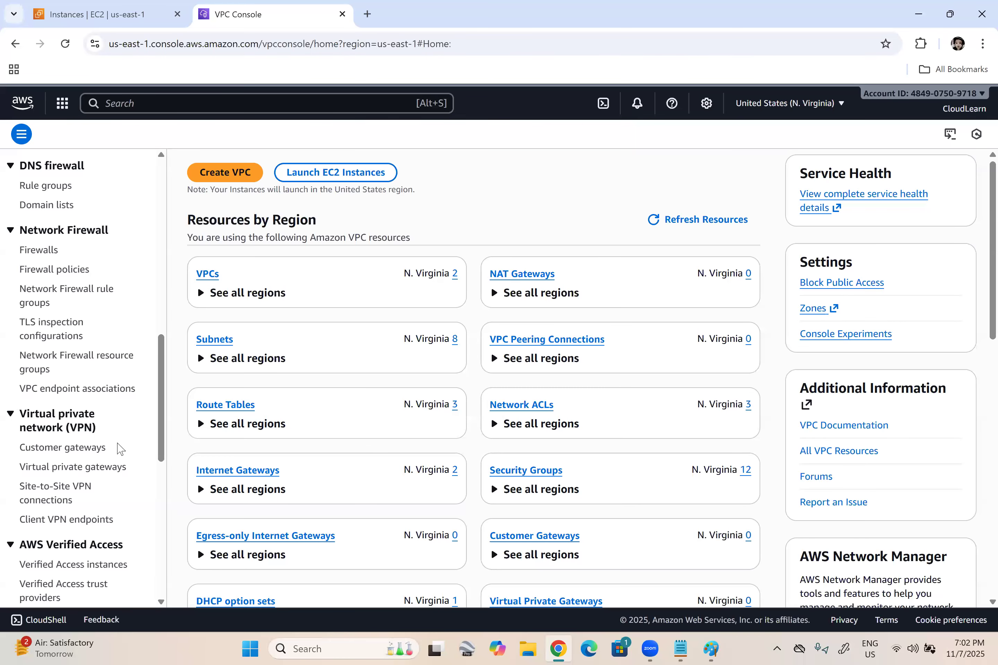
{"action": "scroll", "coordinate": [116, 433], "scroll_direction": "down", "scroll_amount": 3}
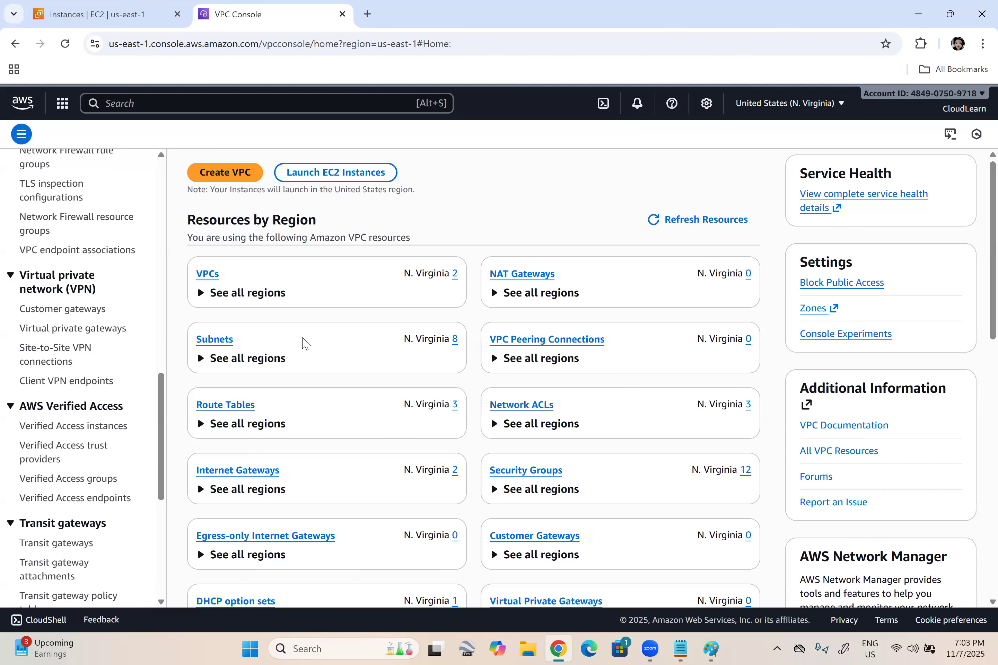
Switch to Paint, clear the trial pencil stroke from the canvas, and choose the brush with red as the colour
{"action": "left_click", "coordinate": [713, 649]}
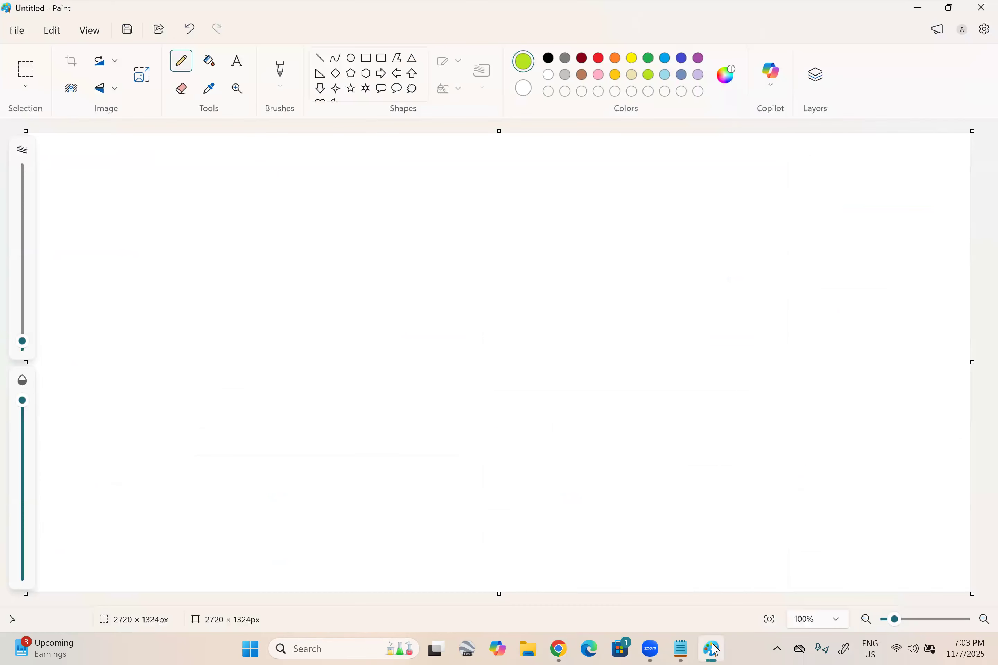
{"action": "mouse_move", "coordinate": [521, 226]}
{"action": "left_mouse_down"}
{"action": "mouse_move", "coordinate": [536, 293]}
{"action": "mouse_move", "coordinate": [563, 297]}
{"action": "left_mouse_up"}
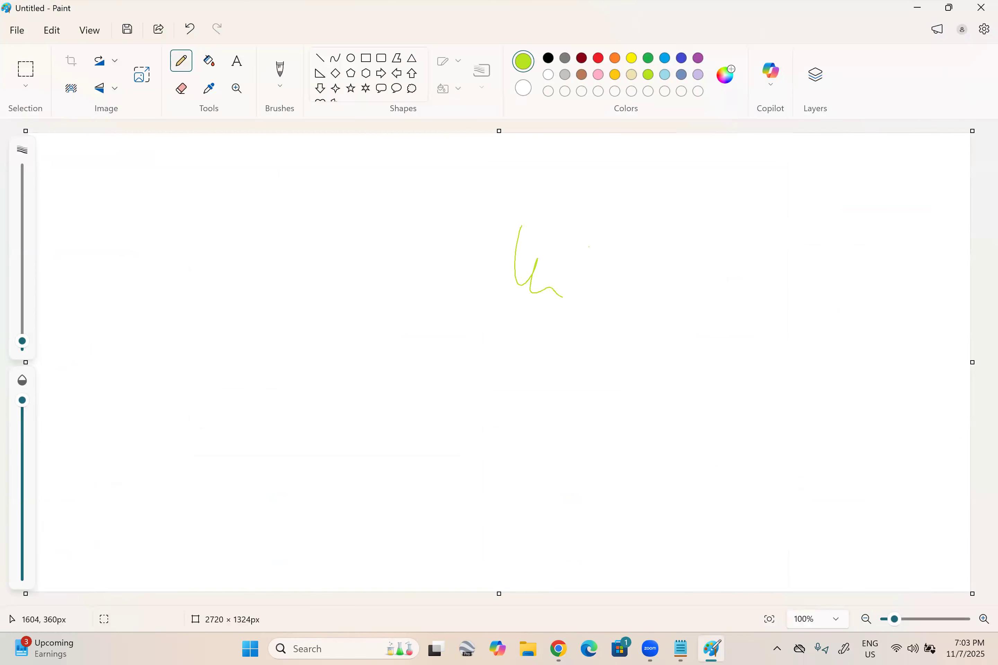
{"action": "key", "text": "ctrl+a"}
{"action": "key", "text": "Delete"}
{"action": "left_click", "coordinate": [598, 57]}
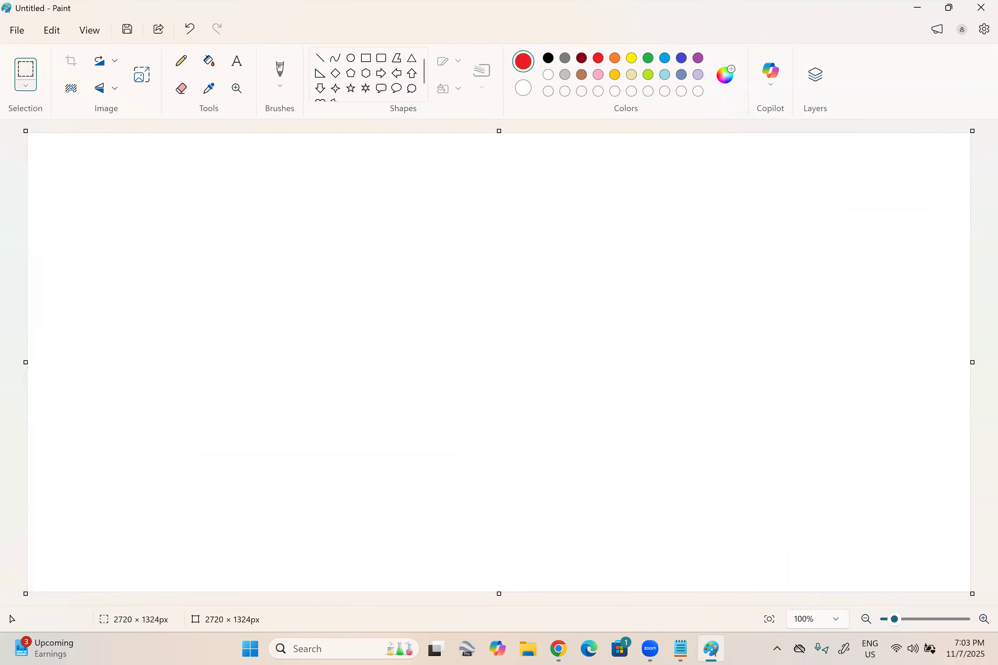
{"action": "left_click", "coordinate": [280, 72]}
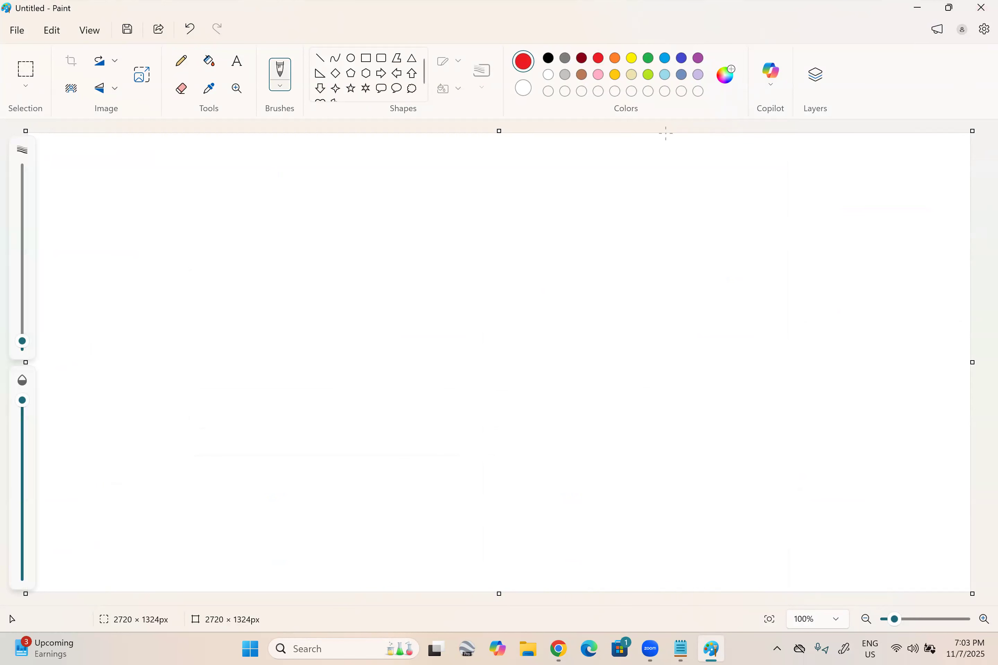
Handwrite "Customer gateway" in red on the Paint canvas, and clear the whole canvas
{"action": "left_click", "coordinate": [558, 647]}
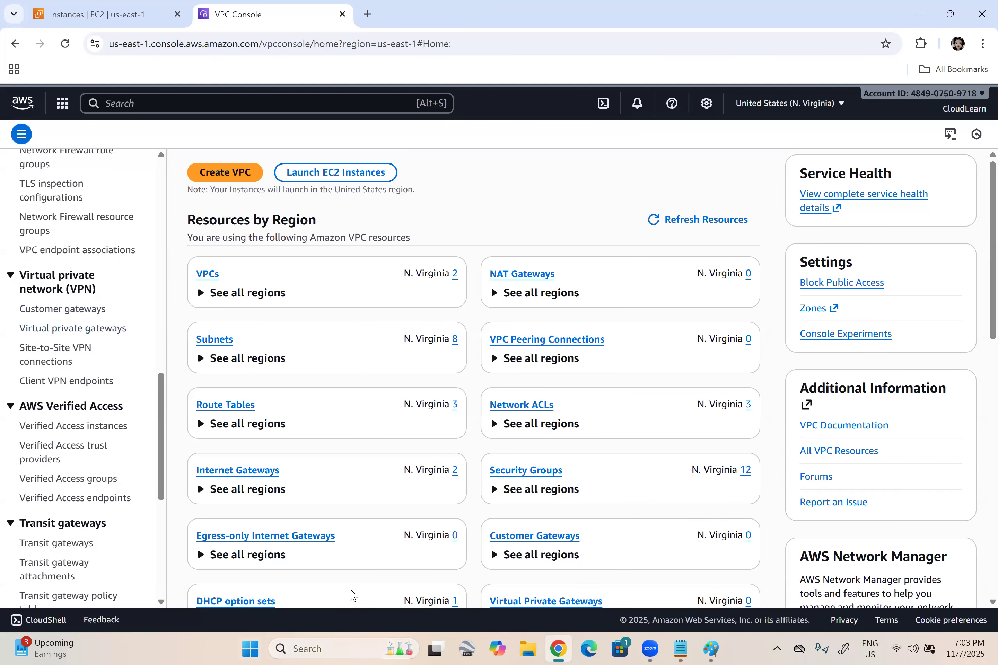
{"action": "left_click", "coordinate": [713, 649]}
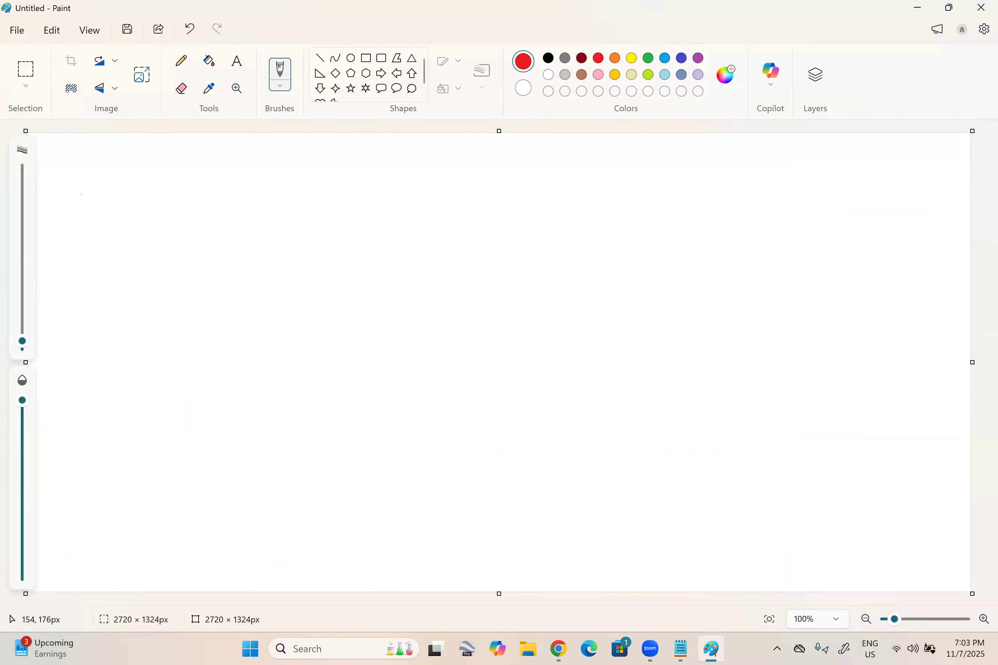
{"action": "mouse_move", "coordinate": [115, 209]}
{"action": "left_mouse_down"}
{"action": "mouse_move", "coordinate": [115, 220]}
{"action": "mouse_move", "coordinate": [135, 208]}
{"action": "left_mouse_up"}
{"action": "mouse_move", "coordinate": [144, 203]}
{"action": "left_mouse_down"}
{"action": "mouse_move", "coordinate": [138, 214]}
{"action": "mouse_move", "coordinate": [191, 185]}
{"action": "mouse_move", "coordinate": [220, 180]}
{"action": "mouse_move", "coordinate": [220, 194]}
{"action": "mouse_move", "coordinate": [278, 165]}
{"action": "mouse_move", "coordinate": [285, 178]}
{"action": "left_mouse_up"}
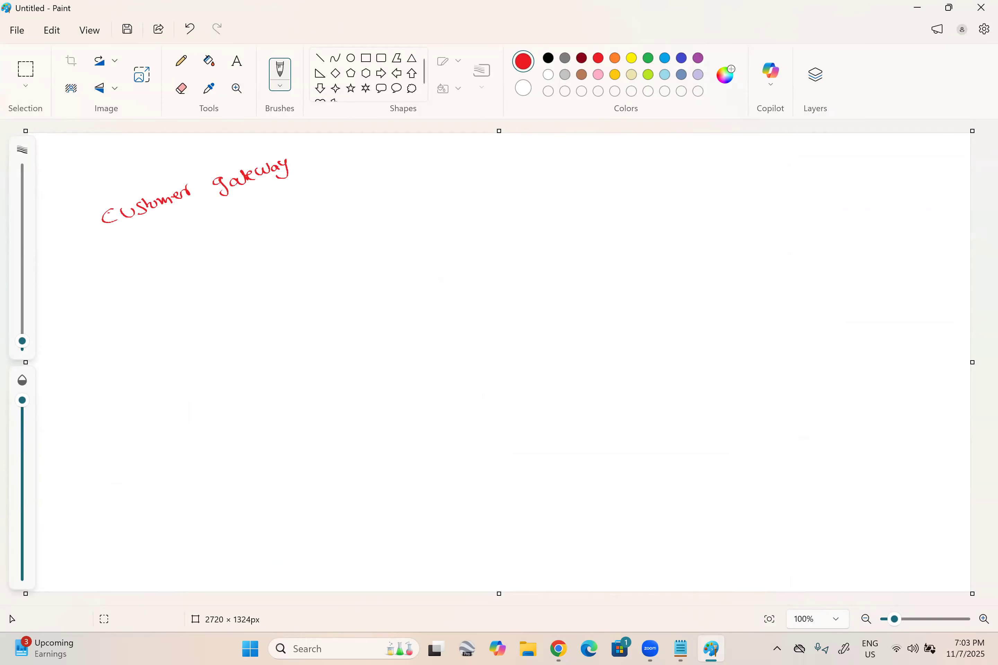
{"action": "key", "text": "ctrl+a"}
{"action": "key", "text": "Delete"}
Draw a red rectangle about 1320 × 884 px on the left half of the canvas and label it "VPC" above its upper-left corner
{"action": "left_click", "coordinate": [366, 57]}
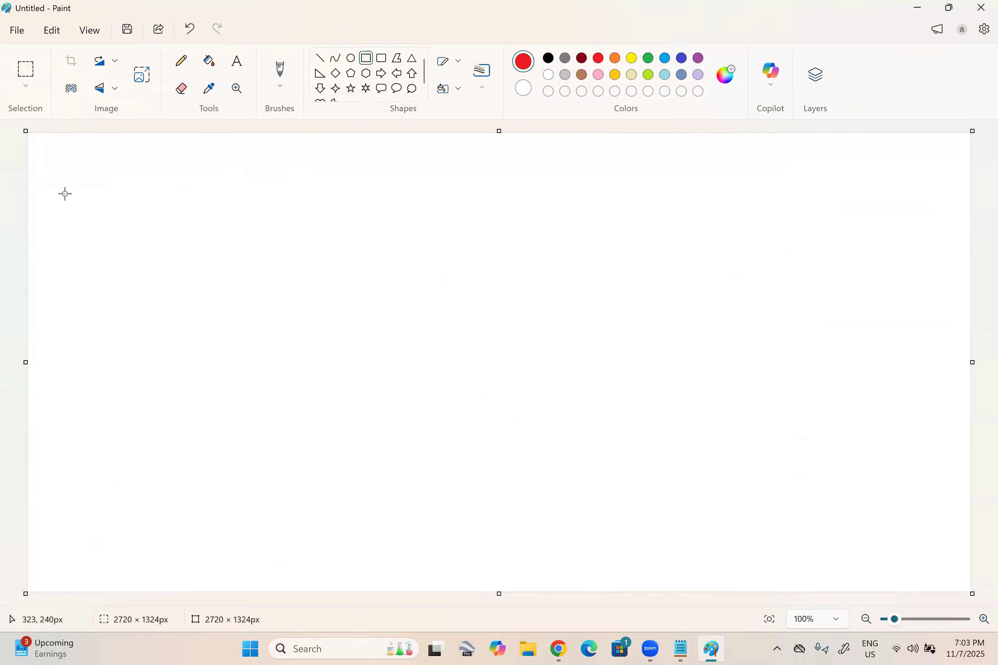
{"action": "left_click_drag", "start_coordinate": [83, 196], "coordinate": [535, 495]}
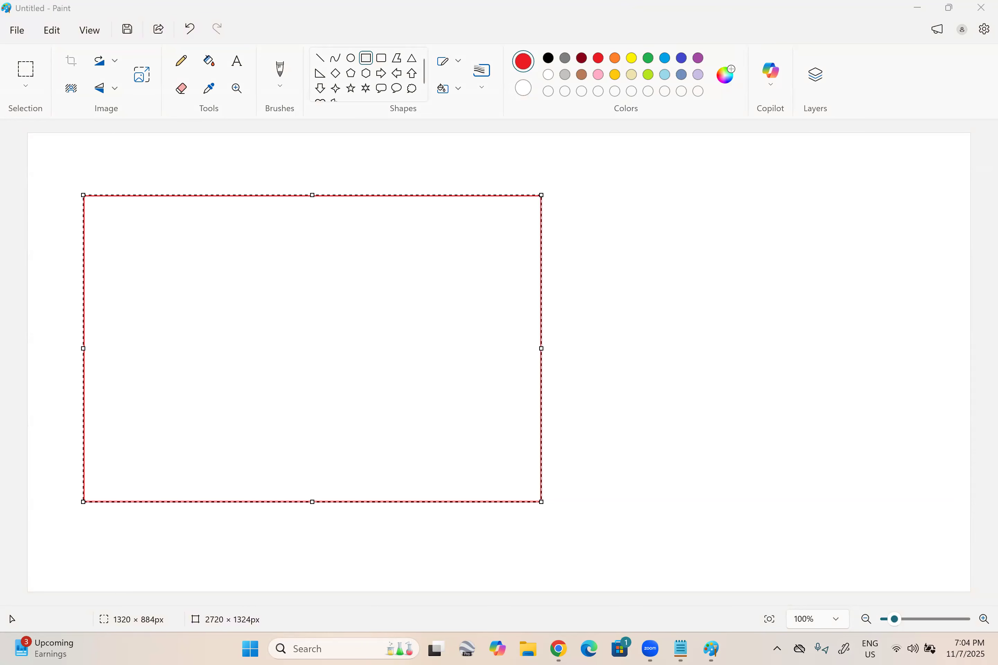
{"action": "left_click", "coordinate": [639, 353]}
{"action": "left_click", "coordinate": [236, 61]}
{"action": "left_click", "coordinate": [93, 180]}
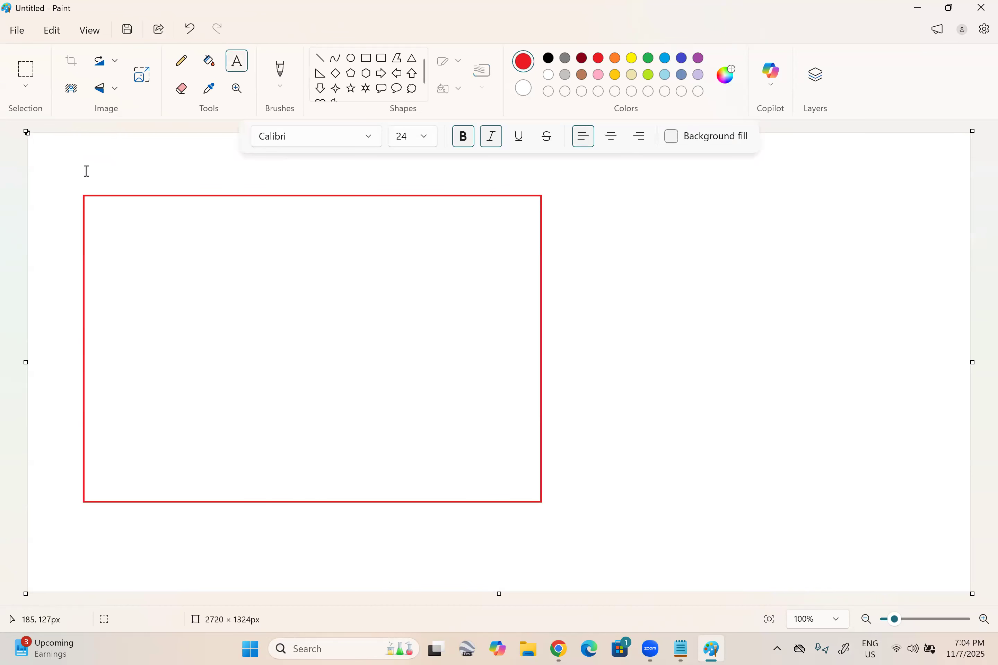
{"action": "left_click", "coordinate": [84, 169]}
{"action": "type", "text": "VPC"}
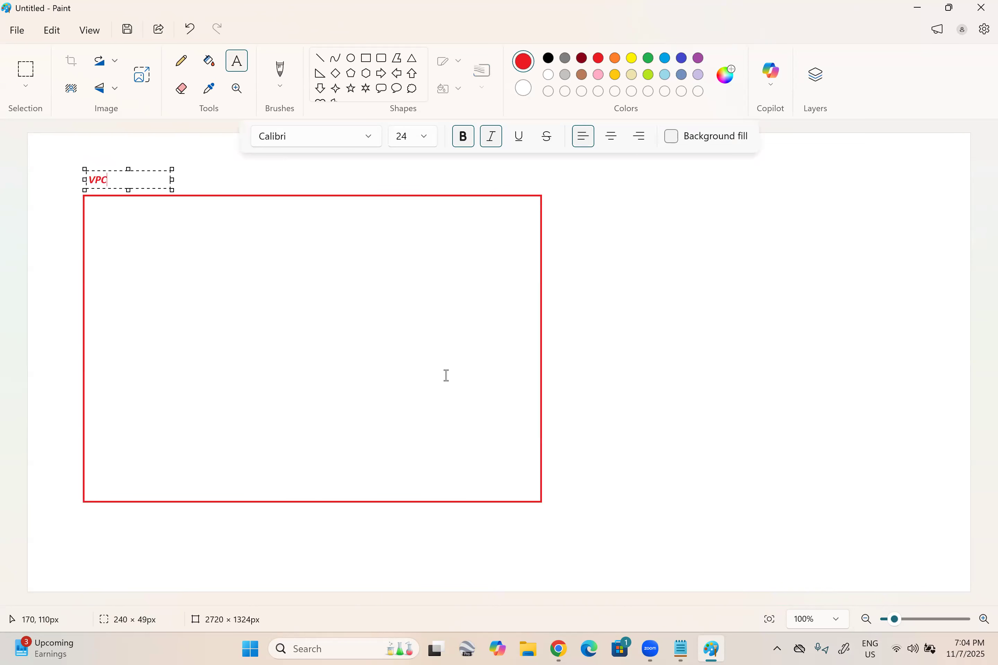
{"action": "left_click", "coordinate": [625, 409]}
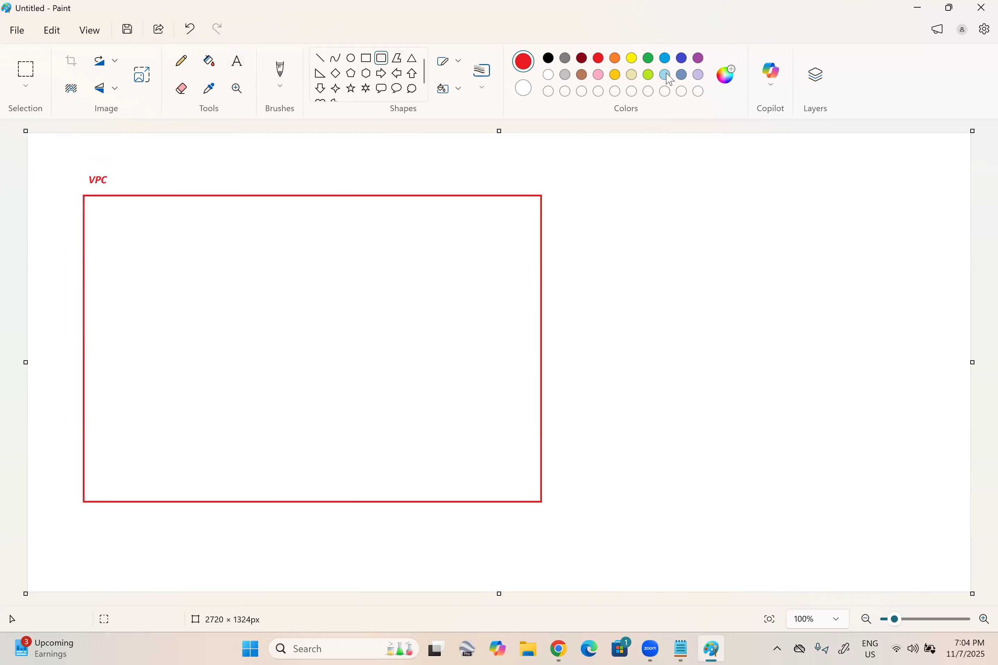
Draw a pink rounded rectangle to the right of the VPC box and add the text "On-Premise Data Center" inside it on one line
{"action": "left_click", "coordinate": [599, 76]}
{"action": "left_click_drag", "start_coordinate": [682, 254], "coordinate": [937, 459]}
{"action": "left_click", "coordinate": [235, 61]}
{"action": "left_click", "coordinate": [713, 349]}
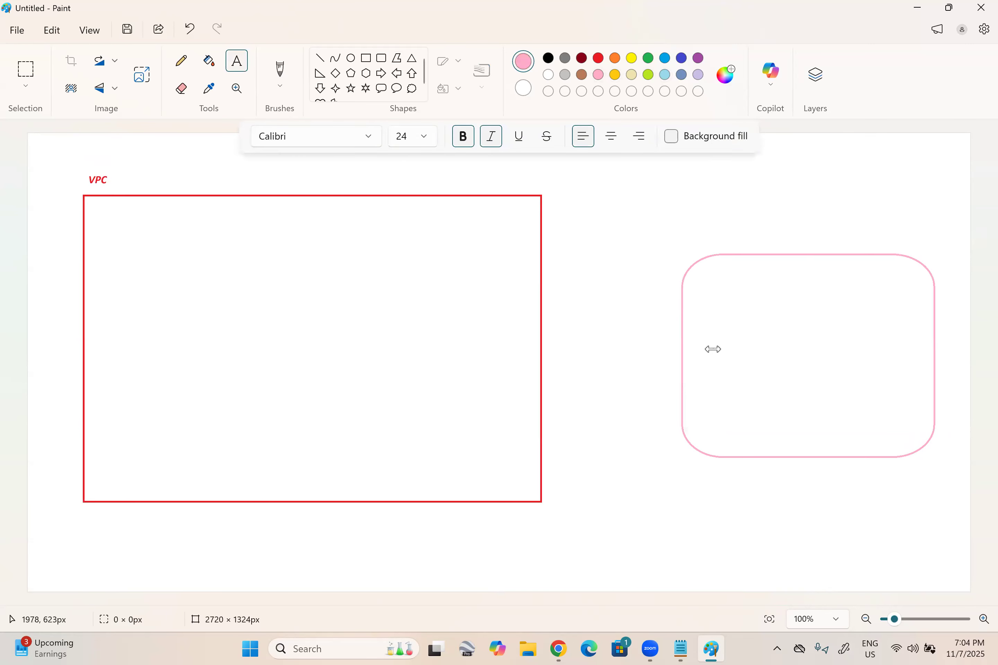
{"action": "type", "text": "On-Prem"}
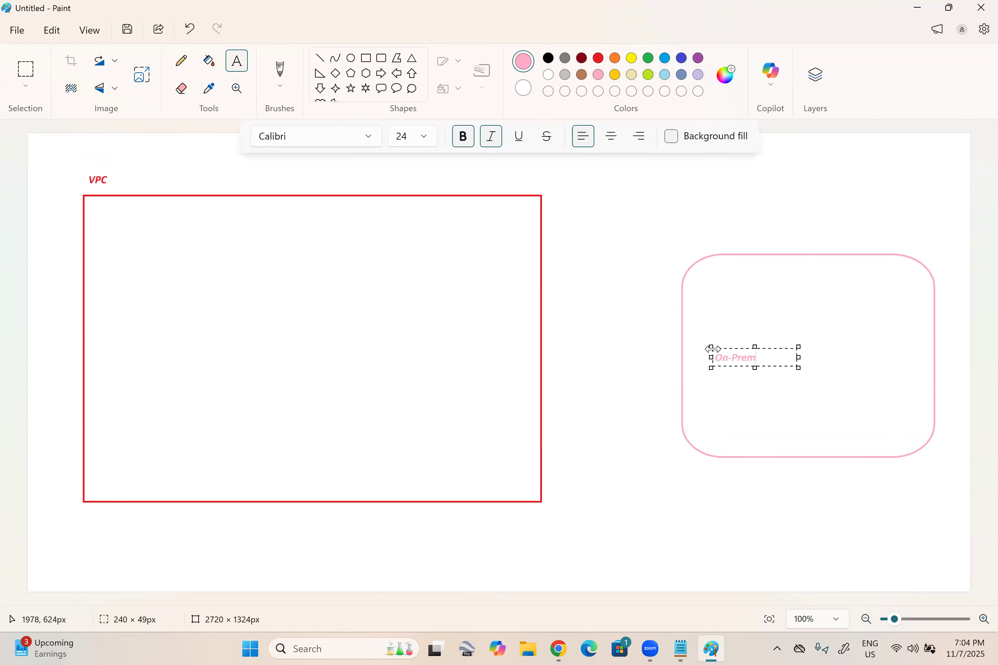
{"action": "type", "text": "ise Data Center"}
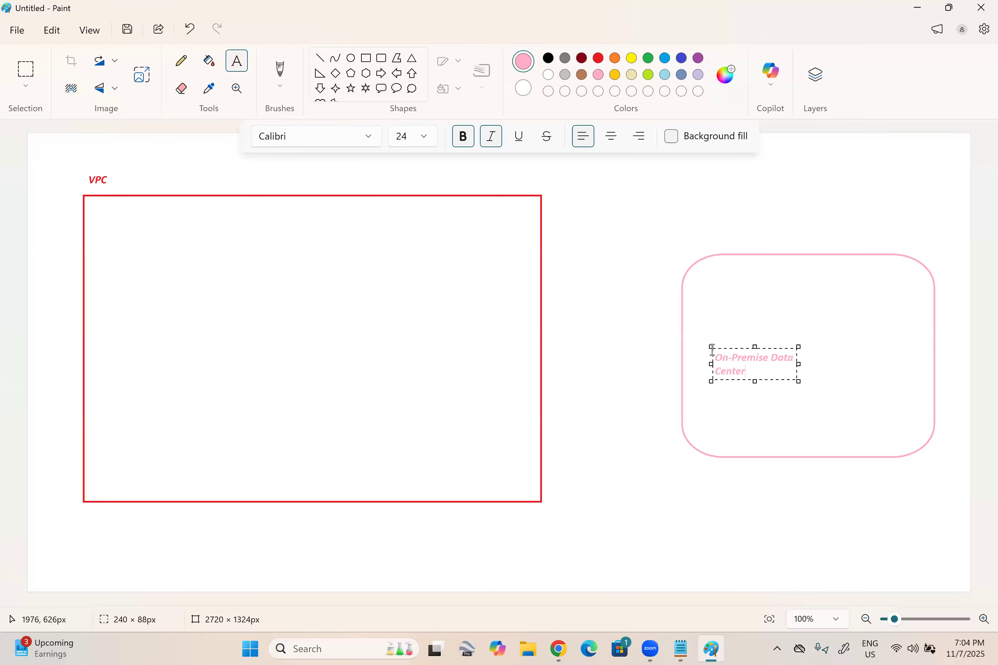
{"action": "left_click_drag", "start_coordinate": [797, 364], "coordinate": [908, 358]}
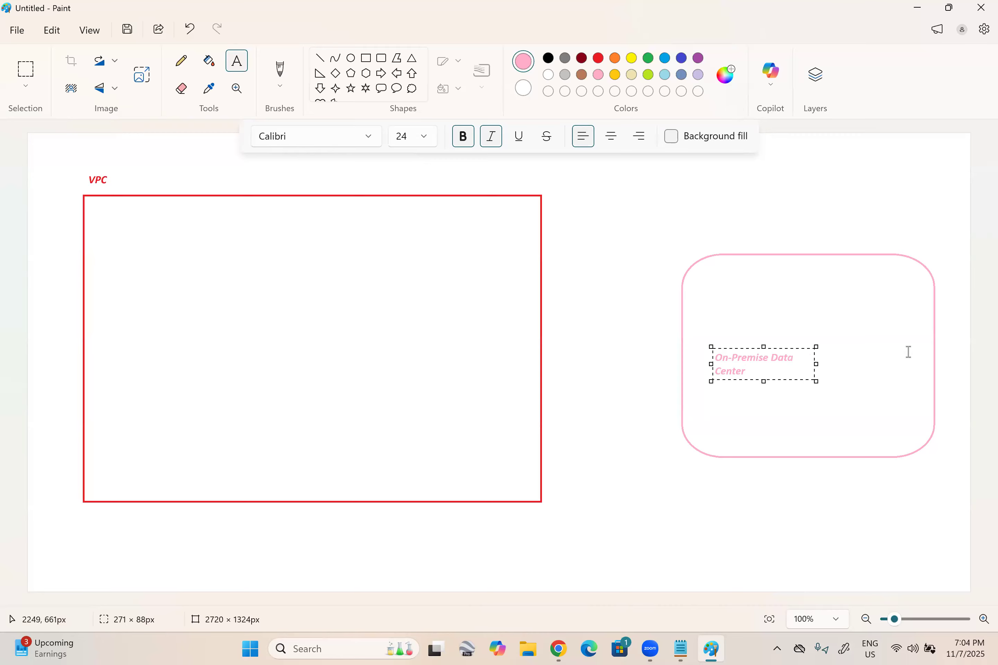
{"action": "key", "text": "Escape"}
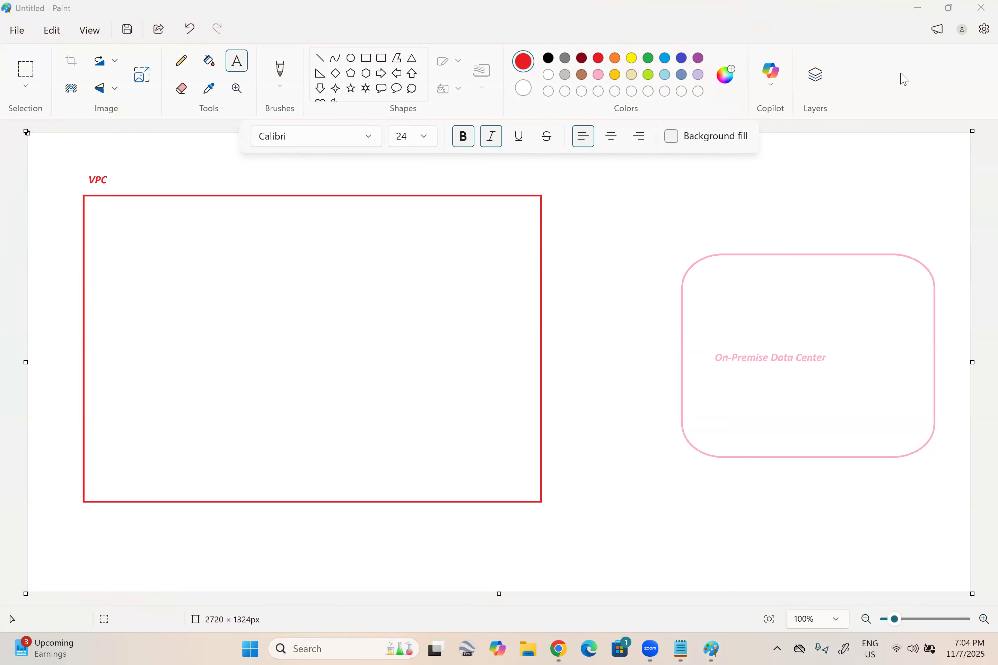
Brush a small green box above the "On-Premise Data Center" text and handwrite "Customer gateway" beside it
{"action": "left_click", "coordinate": [896, 199]}
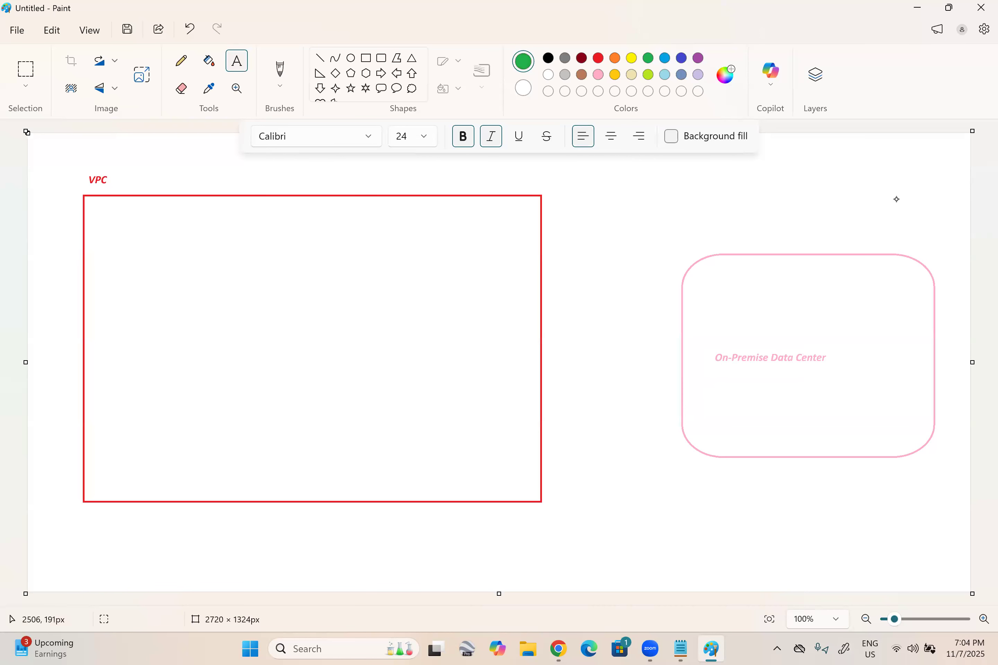
{"action": "left_click_drag", "start_coordinate": [679, 293], "coordinate": [764, 312]}
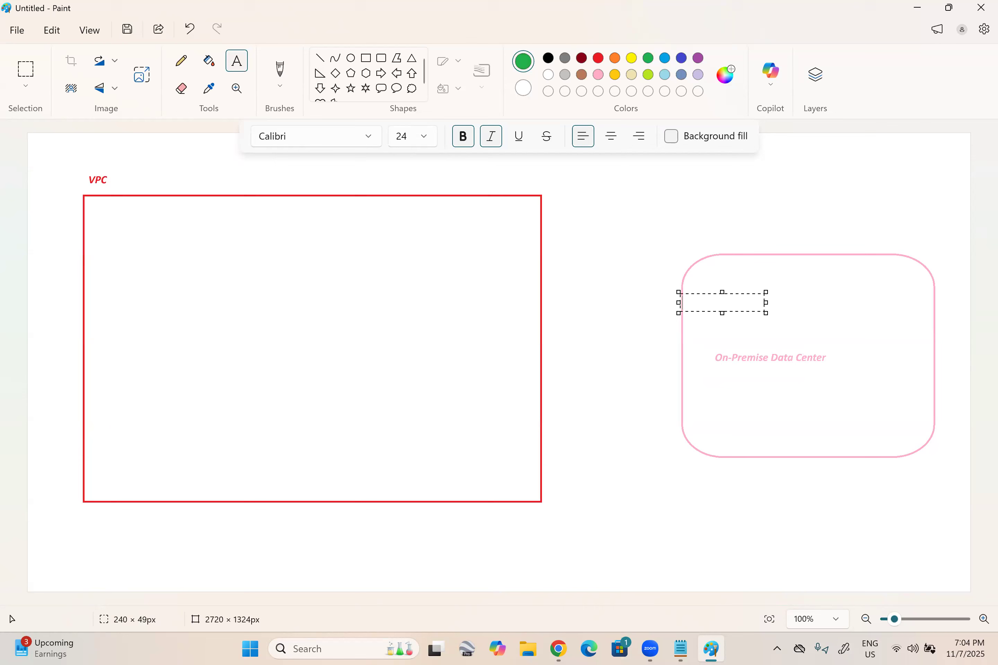
{"action": "left_click", "coordinate": [895, 199]}
{"action": "key", "text": "b"}
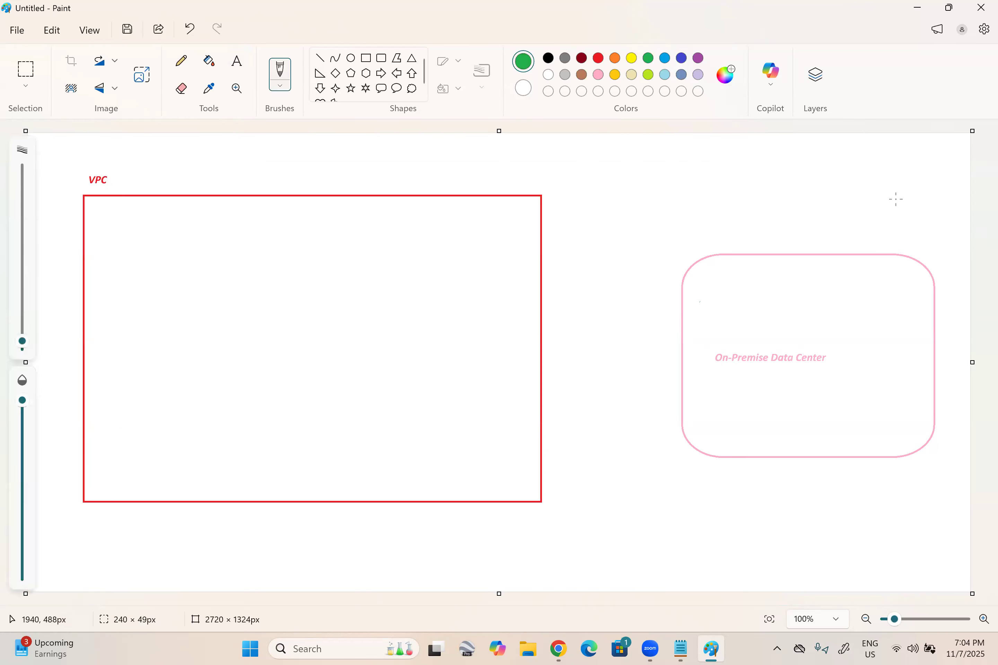
{"action": "mouse_move", "coordinate": [705, 290]}
{"action": "left_mouse_down"}
{"action": "mouse_move", "coordinate": [749, 328]}
{"action": "mouse_move", "coordinate": [706, 329]}
{"action": "mouse_move", "coordinate": [768, 304]}
{"action": "left_mouse_up"}
{"action": "left_click_drag", "start_coordinate": [775, 299], "coordinate": [783, 307]}
{"action": "left_click_drag", "start_coordinate": [786, 297], "coordinate": [809, 297]}
{"action": "mouse_move", "coordinate": [810, 293]}
{"action": "left_mouse_down"}
{"action": "mouse_move", "coordinate": [848, 280]}
{"action": "mouse_move", "coordinate": [860, 290]}
{"action": "mouse_move", "coordinate": [906, 270]}
{"action": "mouse_move", "coordinate": [921, 287]}
{"action": "left_mouse_up"}
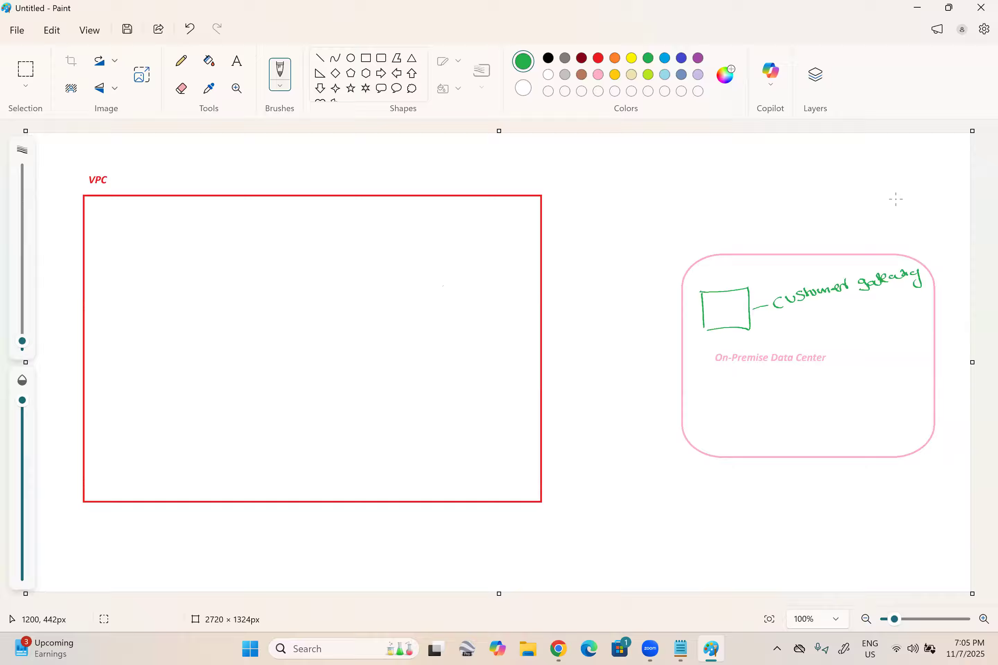
Brush an indigo box inside the VPC rectangle near its right edge, with an arrow down to the handwritten label "Virtual Private gateway"
{"action": "left_click_drag", "start_coordinate": [437, 284], "coordinate": [437, 347]}
{"action": "key", "text": "ctrl+z"}
{"action": "left_click", "coordinate": [681, 57]}
{"action": "left_click_drag", "start_coordinate": [449, 298], "coordinate": [462, 358]}
{"action": "mouse_move", "coordinate": [447, 298]}
{"action": "left_mouse_down"}
{"action": "mouse_move", "coordinate": [512, 286]}
{"action": "mouse_move", "coordinate": [527, 347]}
{"action": "mouse_move", "coordinate": [463, 364]}
{"action": "left_mouse_up"}
{"action": "mouse_move", "coordinate": [484, 359]}
{"action": "left_mouse_down"}
{"action": "mouse_move", "coordinate": [480, 391]}
{"action": "mouse_move", "coordinate": [489, 391]}
{"action": "left_mouse_up"}
{"action": "mouse_move", "coordinate": [434, 429]}
{"action": "left_mouse_down"}
{"action": "mouse_move", "coordinate": [508, 412]}
{"action": "mouse_move", "coordinate": [561, 375]}
{"action": "mouse_move", "coordinate": [565, 392]}
{"action": "mouse_move", "coordinate": [573, 368]}
{"action": "mouse_move", "coordinate": [610, 350]}
{"action": "mouse_move", "coordinate": [615, 374]}
{"action": "left_mouse_up"}
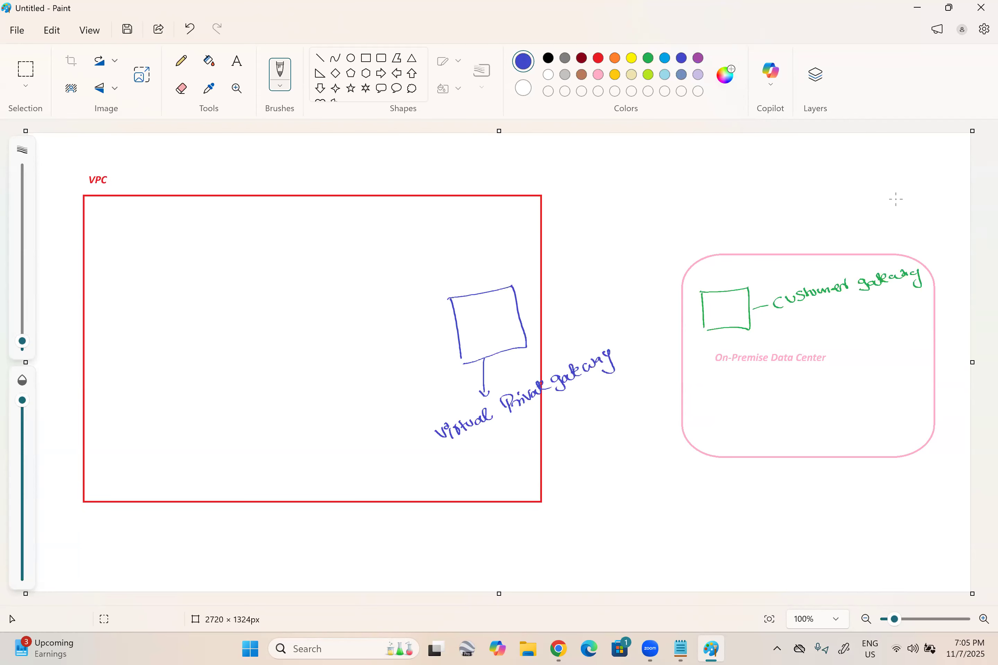
Brush a dark red double line between the VPC and on-premise boxes, with an arrow and the handwritten label "Site to Site VPN Connection" above
{"action": "left_click", "coordinate": [581, 57]}
{"action": "mouse_move", "coordinate": [537, 324]}
{"action": "left_mouse_down"}
{"action": "mouse_move", "coordinate": [680, 318]}
{"action": "mouse_move", "coordinate": [569, 335]}
{"action": "mouse_move", "coordinate": [679, 330]}
{"action": "left_mouse_up"}
{"action": "mouse_move", "coordinate": [548, 335]}
{"action": "left_mouse_down"}
{"action": "mouse_move", "coordinate": [558, 323]}
{"action": "mouse_move", "coordinate": [668, 325]}
{"action": "left_mouse_up"}
{"action": "left_click_drag", "start_coordinate": [619, 282], "coordinate": [626, 313]}
{"action": "mouse_move", "coordinate": [575, 230]}
{"action": "left_mouse_down"}
{"action": "mouse_move", "coordinate": [580, 244]}
{"action": "mouse_move", "coordinate": [702, 195]}
{"action": "left_mouse_up"}
{"action": "mouse_move", "coordinate": [704, 193]}
{"action": "left_mouse_down"}
{"action": "mouse_move", "coordinate": [706, 205]}
{"action": "mouse_move", "coordinate": [724, 189]}
{"action": "mouse_move", "coordinate": [843, 157]}
{"action": "left_mouse_up"}
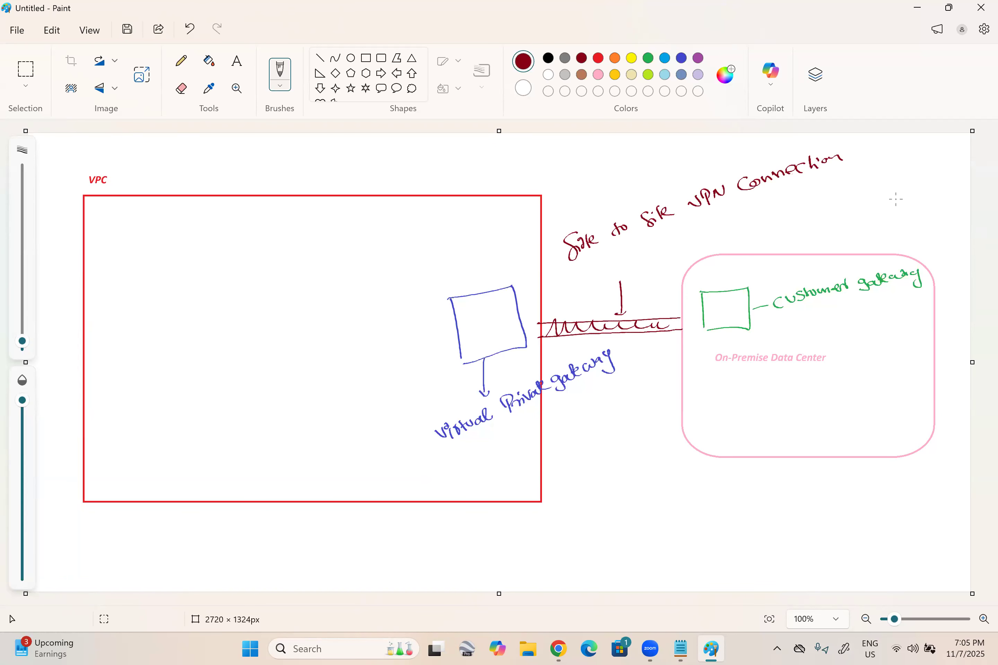
Brush a dark red box below the on-premise data center shape and handwrite "Laptop" inside it
{"action": "mouse_move", "coordinate": [725, 493]}
{"action": "left_mouse_down"}
{"action": "mouse_move", "coordinate": [732, 547]}
{"action": "mouse_move", "coordinate": [818, 486]}
{"action": "mouse_move", "coordinate": [736, 550]}
{"action": "mouse_move", "coordinate": [757, 523]}
{"action": "mouse_move", "coordinate": [765, 528]}
{"action": "left_mouse_up"}
{"action": "left_click_drag", "start_coordinate": [763, 516], "coordinate": [775, 524]}
{"action": "left_click_drag", "start_coordinate": [768, 518], "coordinate": [779, 517]}
{"action": "left_click_drag", "start_coordinate": [782, 509], "coordinate": [784, 516]}
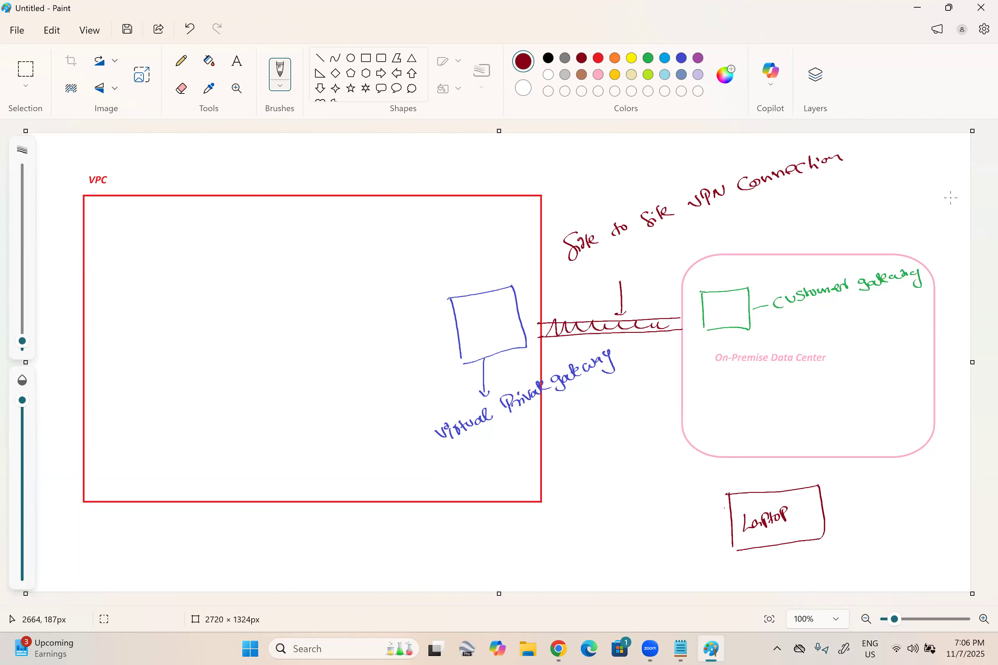
Handwrite "Client VPN endpoint" in green beside the Laptop box
{"action": "left_click", "coordinate": [648, 58]}
{"action": "left_click_drag", "start_coordinate": [872, 492], "coordinate": [860, 506]}
{"action": "mouse_move", "coordinate": [875, 489]}
{"action": "left_mouse_down"}
{"action": "mouse_move", "coordinate": [872, 505]}
{"action": "mouse_move", "coordinate": [917, 484]}
{"action": "left_mouse_up"}
{"action": "mouse_move", "coordinate": [916, 477]}
{"action": "left_mouse_down"}
{"action": "mouse_move", "coordinate": [926, 489]}
{"action": "mouse_move", "coordinate": [919, 484]}
{"action": "mouse_move", "coordinate": [937, 473]}
{"action": "left_mouse_up"}
{"action": "left_click_drag", "start_coordinate": [897, 516], "coordinate": [923, 515]}
{"action": "left_click_drag", "start_coordinate": [924, 506], "coordinate": [970, 490]}
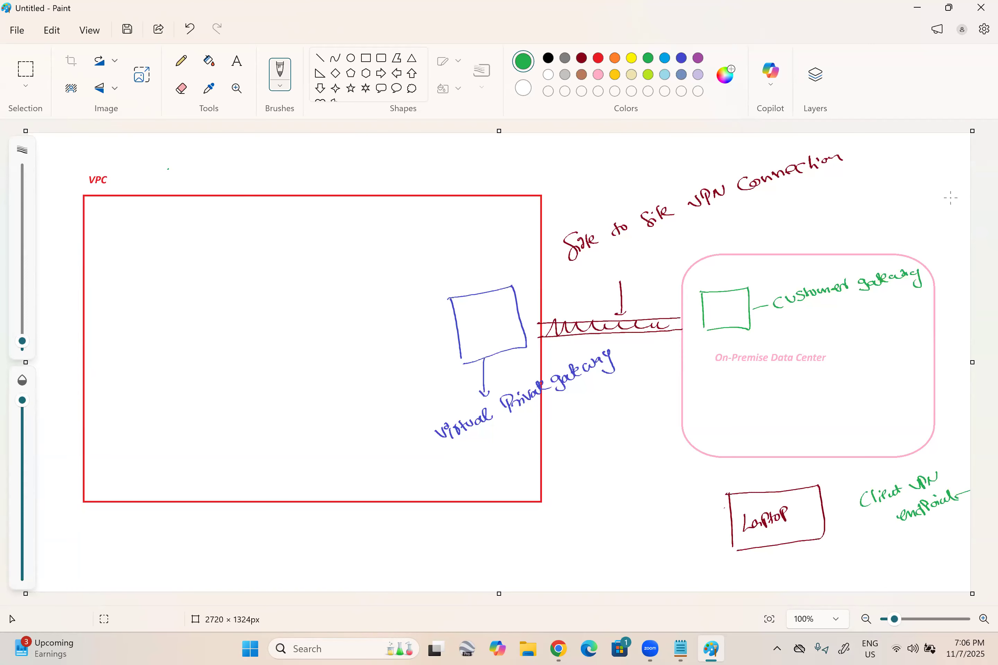
Underline the "Site to Site VPN Connection" label in green, and mark the virtual private gateway box with a circled 1 and the customer gateway box with a circled 2
{"action": "left_click_drag", "start_coordinate": [582, 273], "coordinate": [815, 187]}
{"action": "mouse_move", "coordinate": [482, 318]}
{"action": "left_mouse_down"}
{"action": "mouse_move", "coordinate": [484, 330]}
{"action": "mouse_move", "coordinate": [480, 317]}
{"action": "left_mouse_up"}
{"action": "mouse_move", "coordinate": [720, 305]}
{"action": "left_mouse_down"}
{"action": "mouse_move", "coordinate": [727, 315]}
{"action": "mouse_move", "coordinate": [725, 302]}
{"action": "left_mouse_up"}
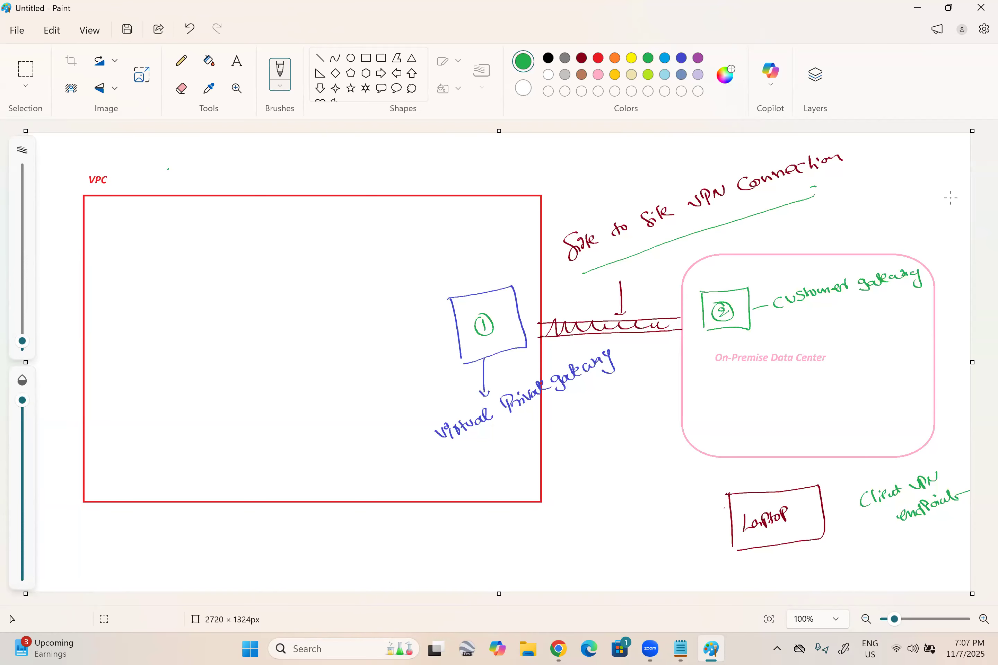
Brush a pair of green connection lines from the virtual private gateway box to the Laptop box
{"action": "left_click_drag", "start_coordinate": [509, 346], "coordinate": [576, 397]}
{"action": "left_click_drag", "start_coordinate": [609, 423], "coordinate": [740, 511]}
{"action": "left_click_drag", "start_coordinate": [514, 346], "coordinate": [746, 489]}
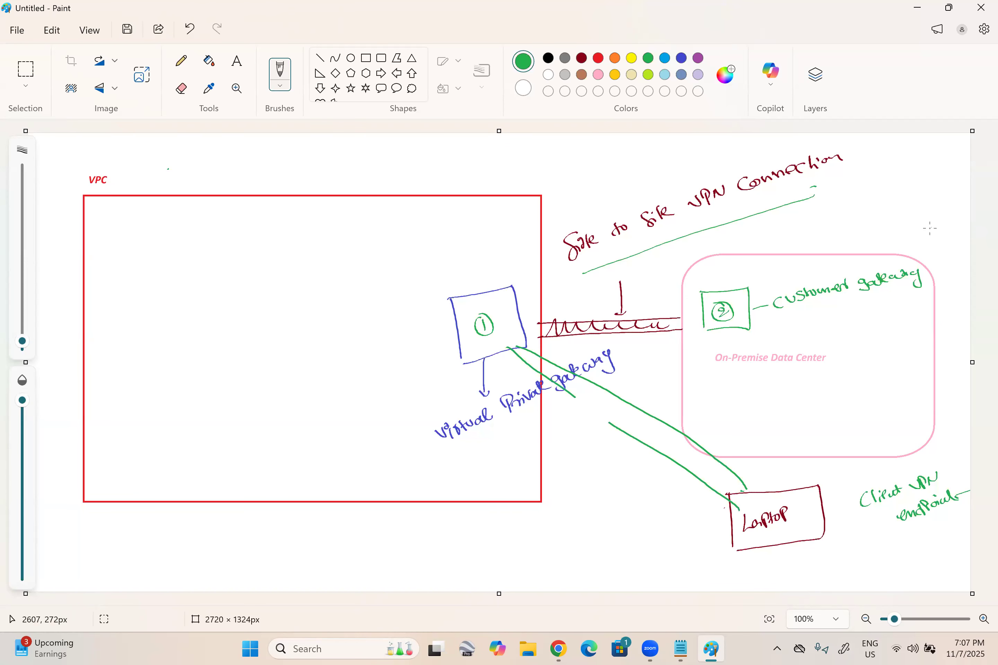
Switch to the Notepad notes and add the heading "VPN Service from AWS:" with a dashed underline and blank lines below the last paragraph
{"action": "left_click", "coordinate": [680, 649]}
{"action": "scroll", "coordinate": [608, 494], "scroll_direction": "down", "scroll_amount": 1}
{"action": "left_click", "coordinate": [560, 472]}
{"action": "key", "text": "Return"}
{"action": "key", "text": "Return"}
{"action": "key", "text": "Return"}
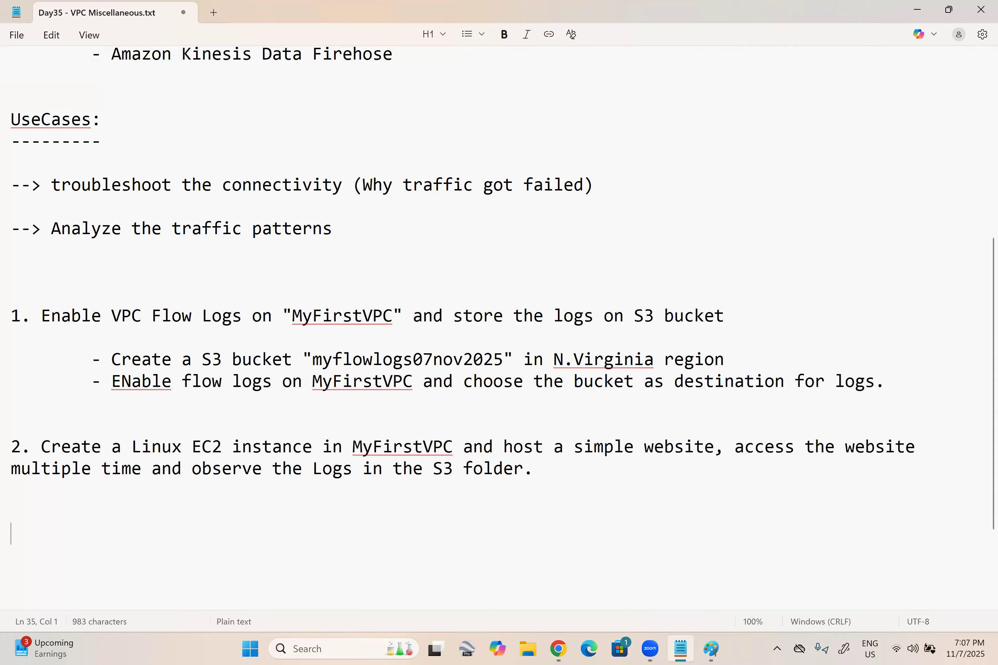
{"action": "type", "text": "VPN Service"}
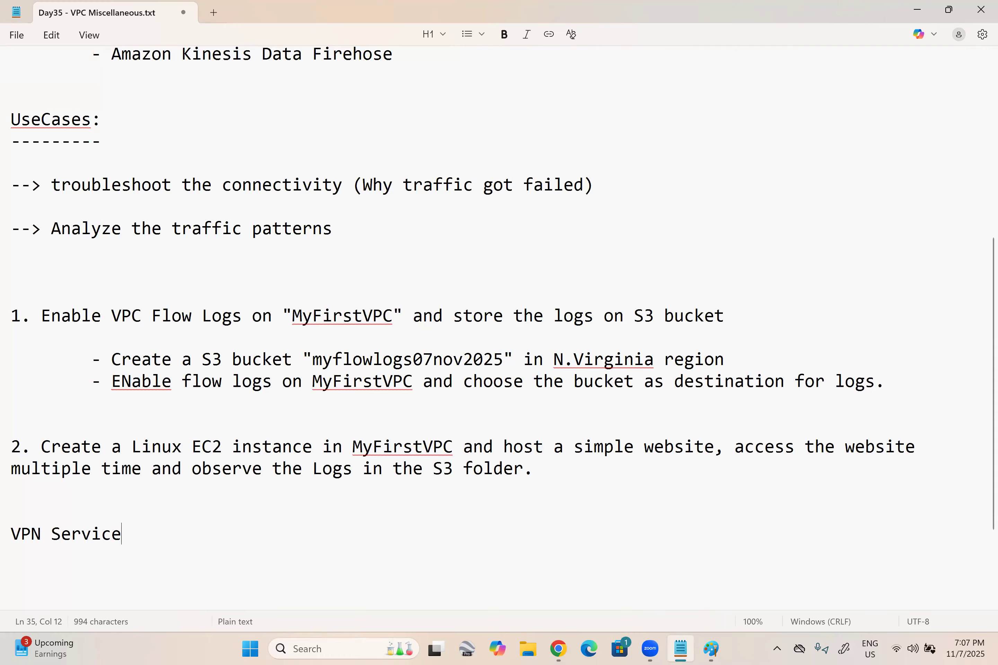
{"action": "type", "text": " from AWS:"}
{"action": "key", "text": "Return"}
{"action": "type", "text": "--------------------"}
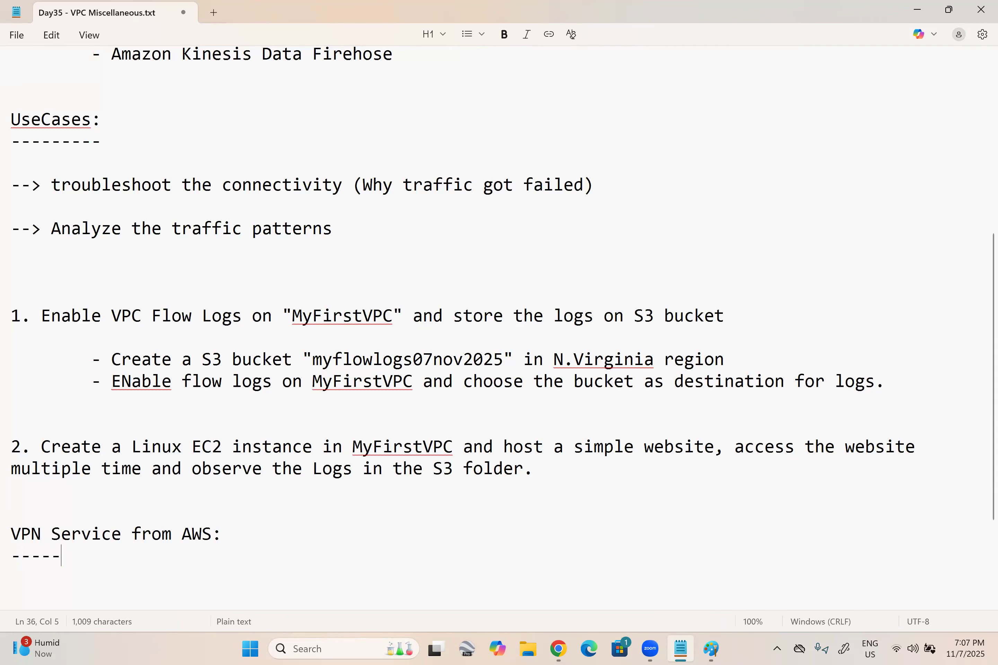
{"action": "key", "text": "Return"}
{"action": "key", "text": "Return"}
{"action": "key", "text": "Return"}
{"action": "key", "text": "Return"}
{"action": "key", "text": "Return"}
{"action": "key", "text": "Return"}
{"action": "key", "text": "Return"}
{"action": "key", "text": "Return"}
{"action": "key", "text": "Return"}
{"action": "key", "text": "Return"}
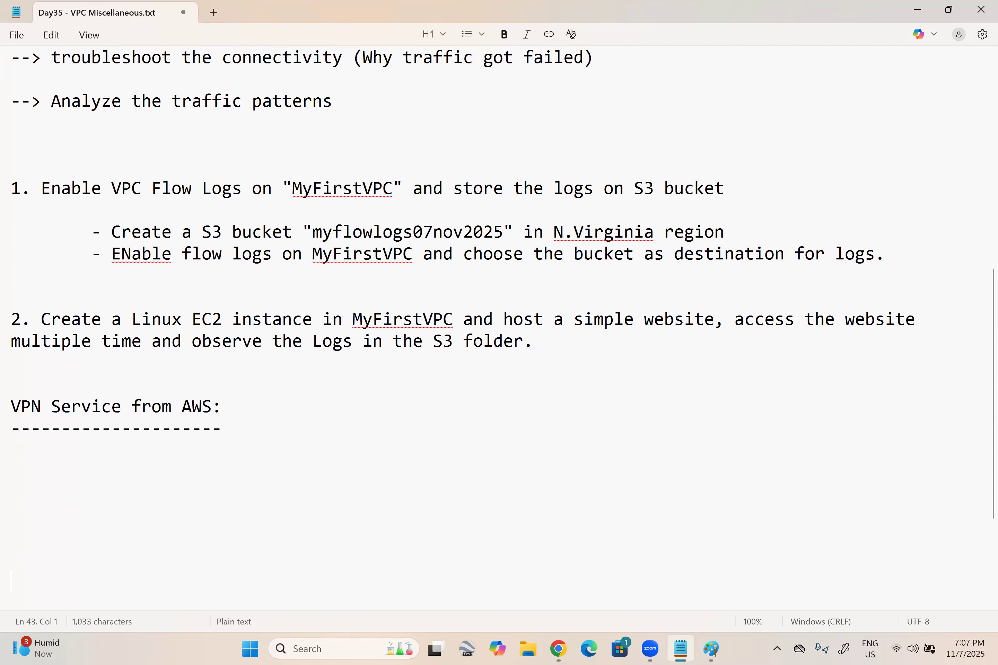
Below the heading, write the point "--> Instead of 3rd party VPN services, we can use the VPN offered by AWS."
{"action": "left_click", "coordinate": [51, 428]}
{"action": "type", "text": "--"}
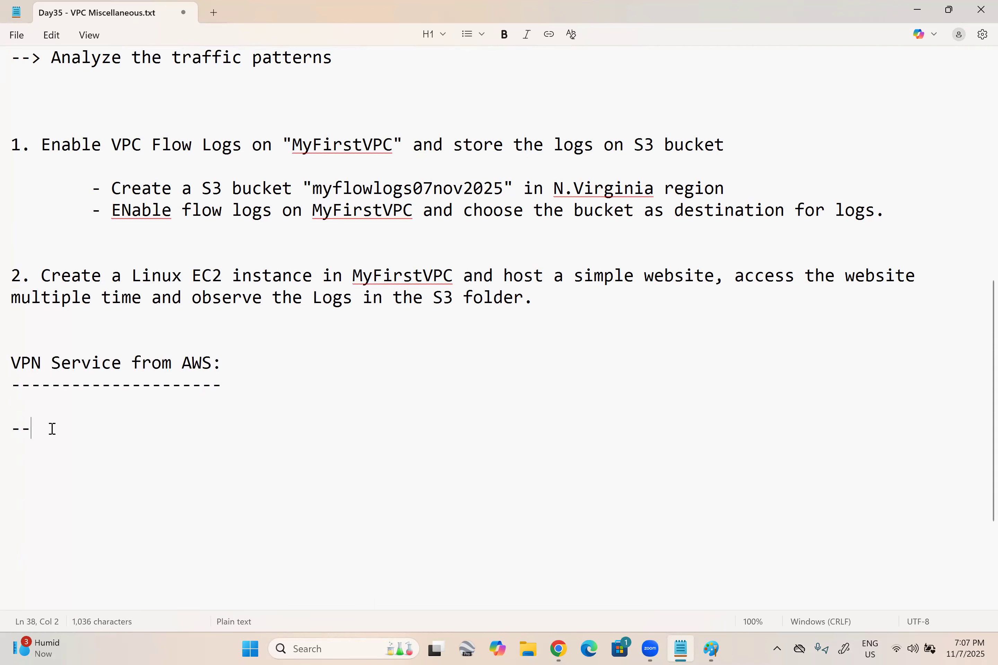
{"action": "type", "text": "> Instead o"}
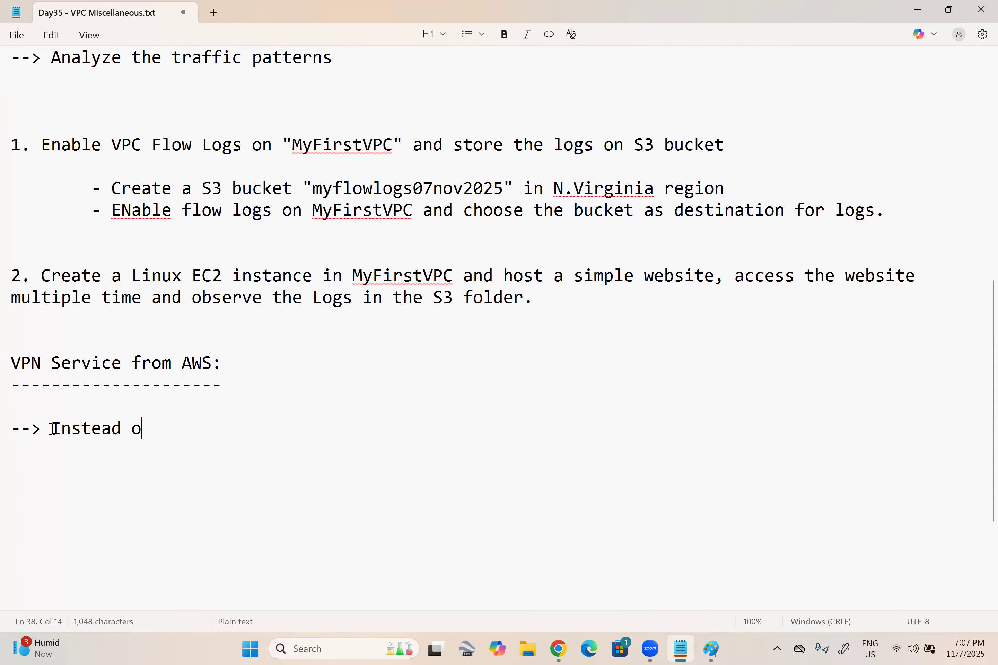
{"action": "type", "text": "f 3rd pa"}
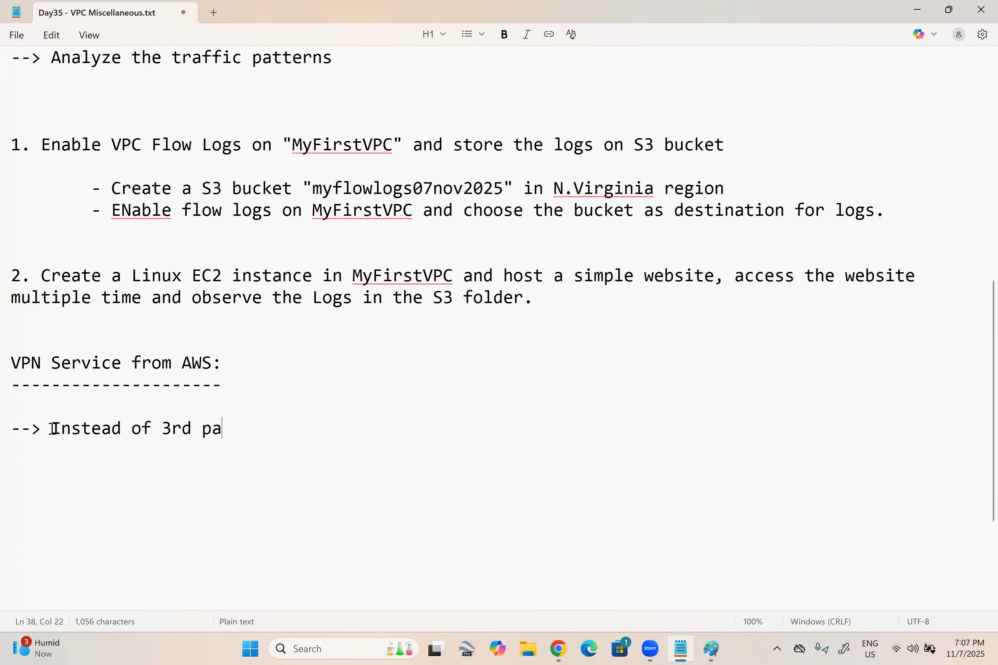
{"action": "type", "text": "rty VPN servcie"}
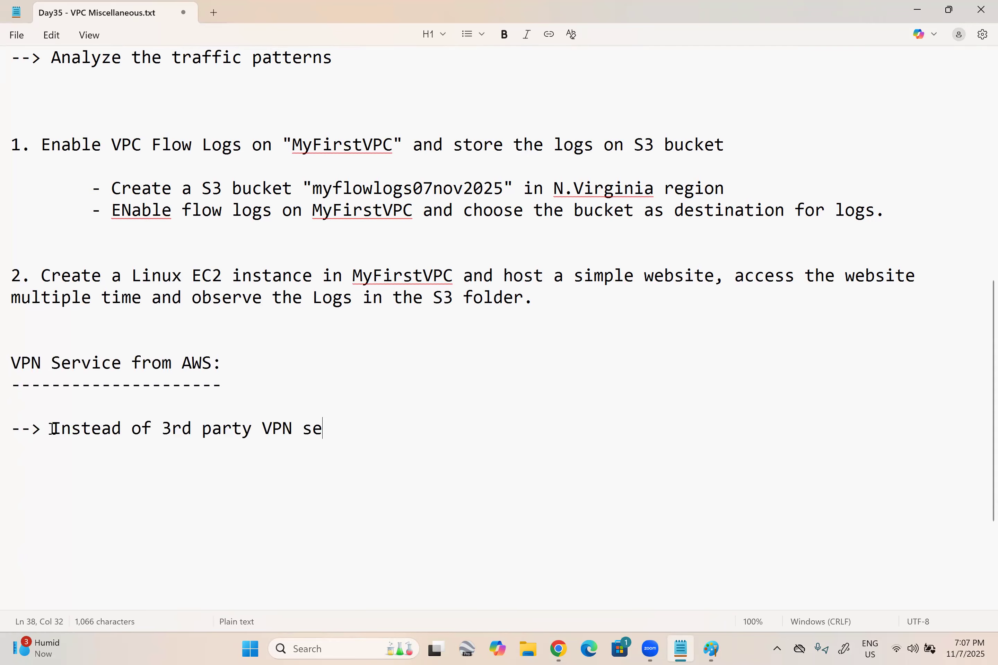
{"action": "key", "text": "BackSpace"}
{"action": "key", "text": "BackSpace"}
{"action": "key", "text": "BackSpace"}
{"action": "type", "text": "ices, we can us"}
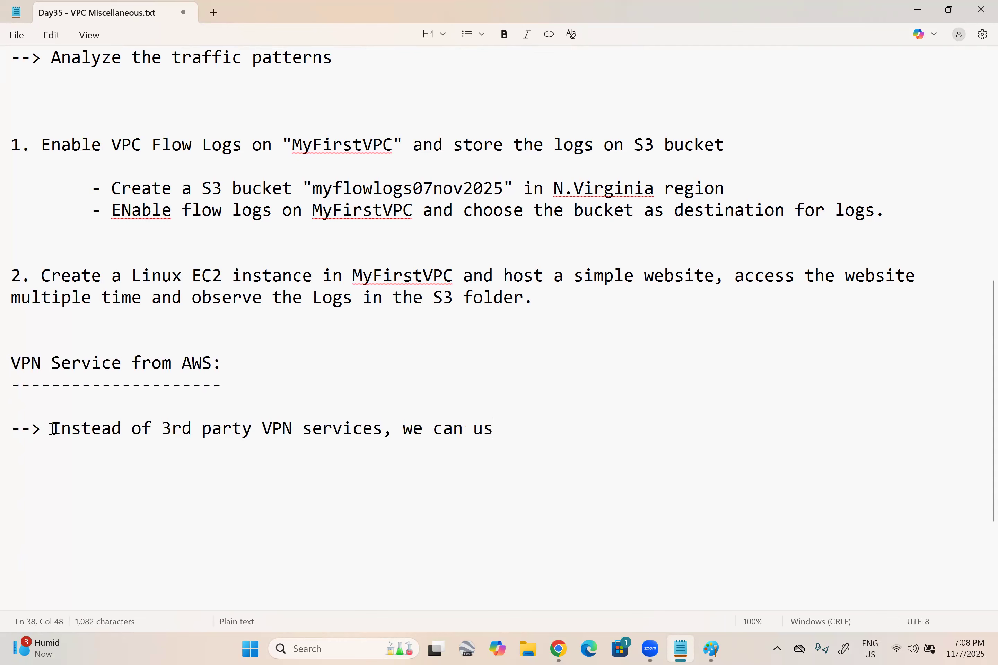
{"action": "type", "text": "e the VP"}
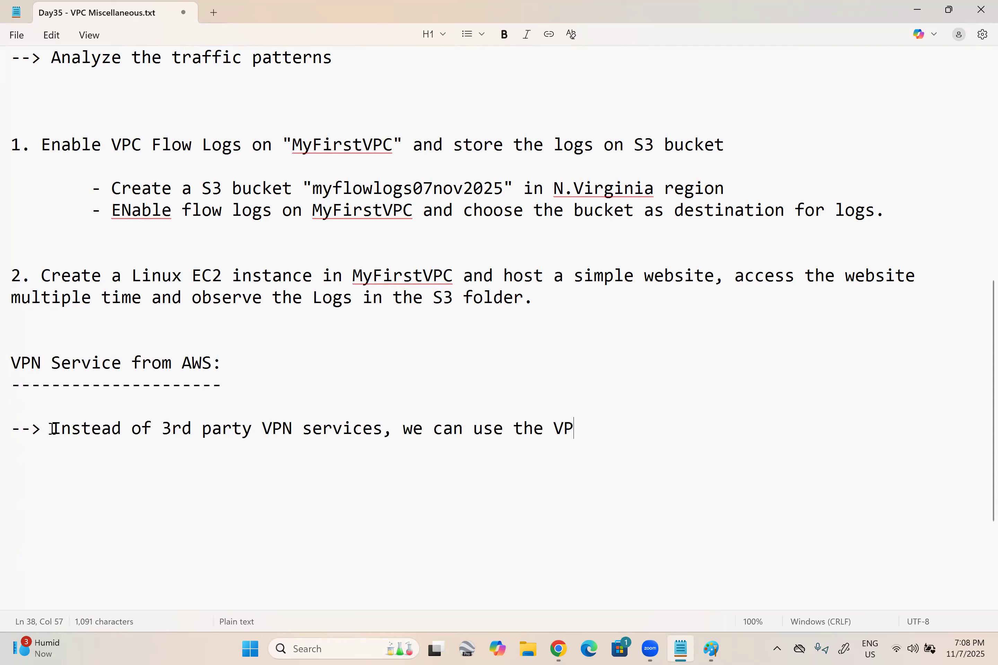
{"action": "type", "text": "N offered by AWS"}
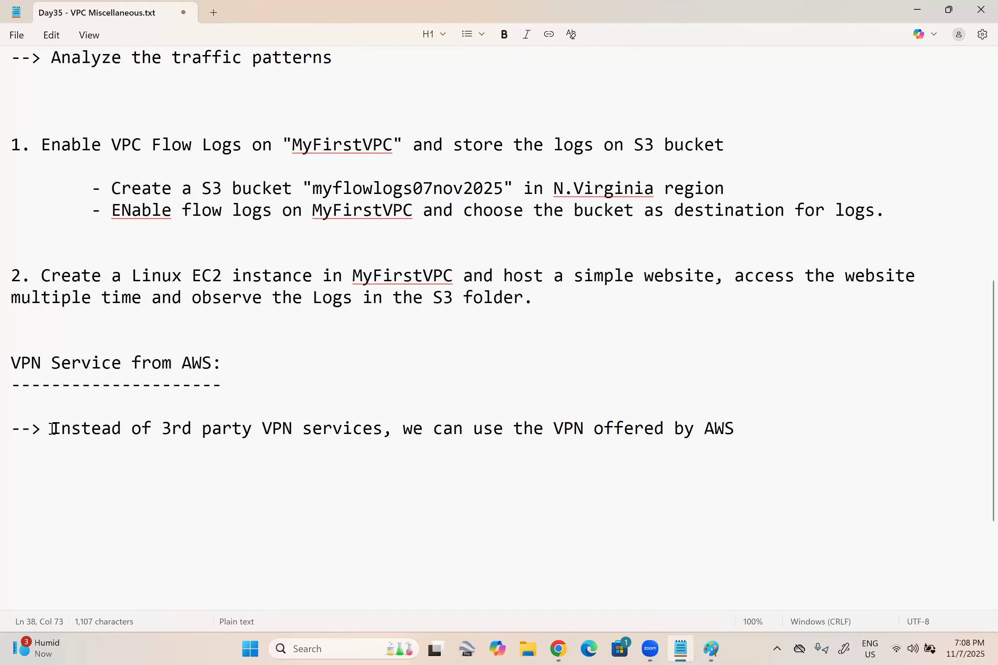
{"action": "type", "text": "."}
Add a second point reading "--> Aws VPN is having multiple components/connection types."
{"action": "key", "text": "Return"}
{"action": "type", "text": "--> Aws VP"}
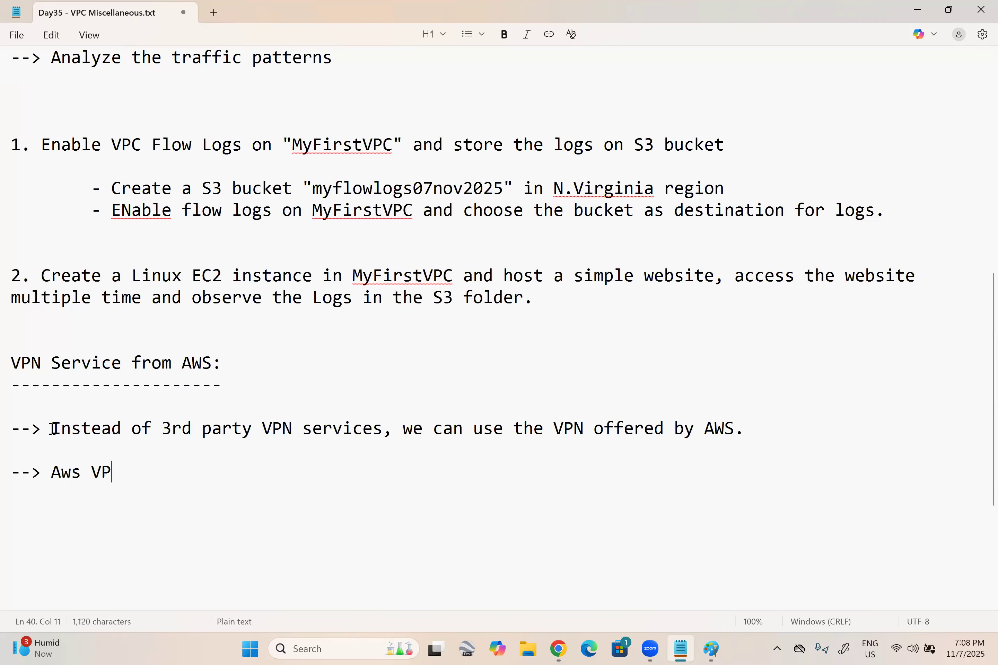
{"action": "type", "text": "N is having multiple"}
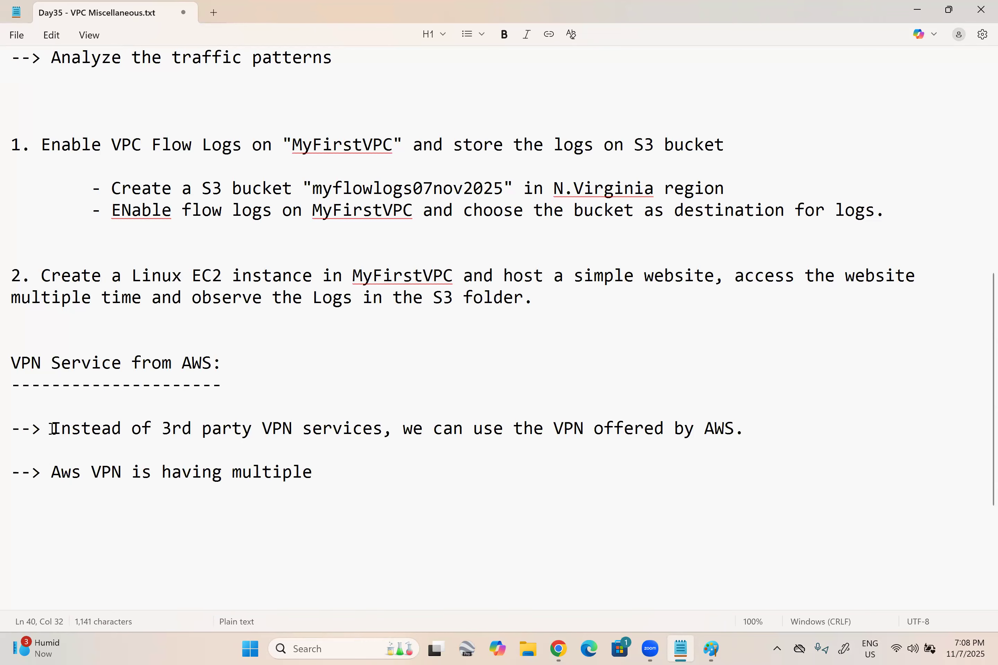
{"action": "type", "text": " components/connection"}
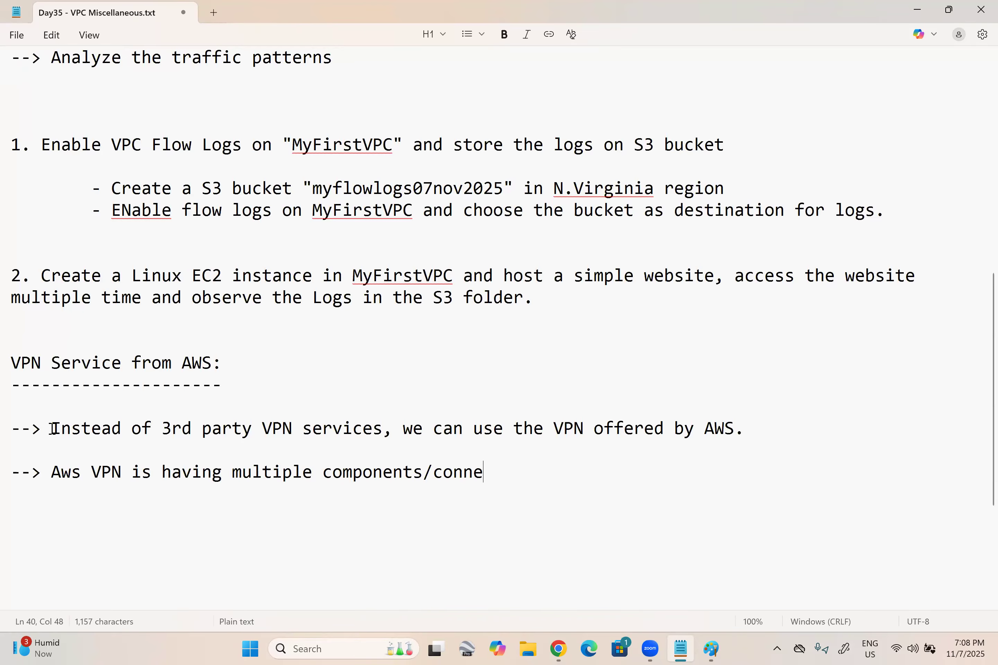
{"action": "type", "text": "s."}
Begin an indented numbered list under the second point with "1. Customer Gateway" and "2. Virtual Private Gateway"
{"action": "key", "text": "Return"}
{"action": "key", "text": "Return"}
{"action": "key", "text": "Tab"}
{"action": "type", "text": "1"}
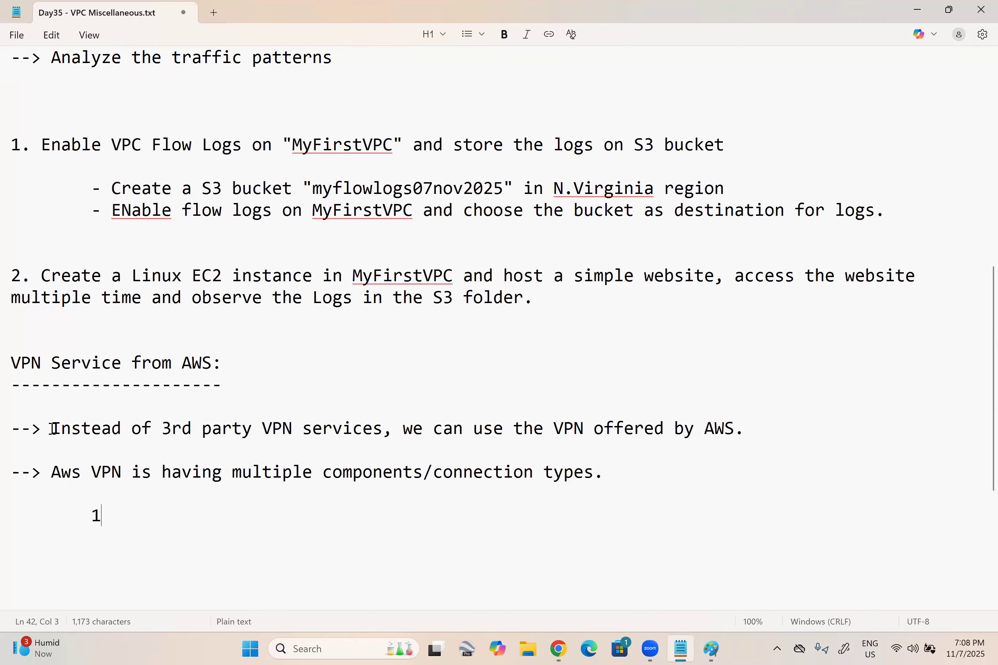
{"action": "type", "text": ". Customer "}
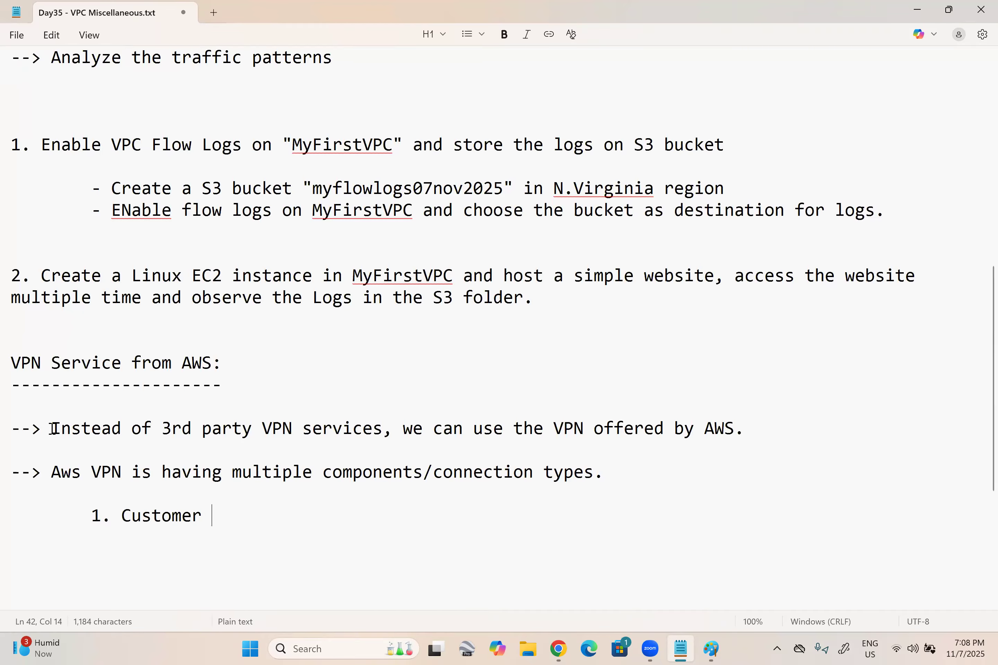
{"action": "type", "text": "Gateway"}
{"action": "key", "text": "Return"}
{"action": "key", "text": "Tab"}
{"action": "type", "text": "2. Virt"}
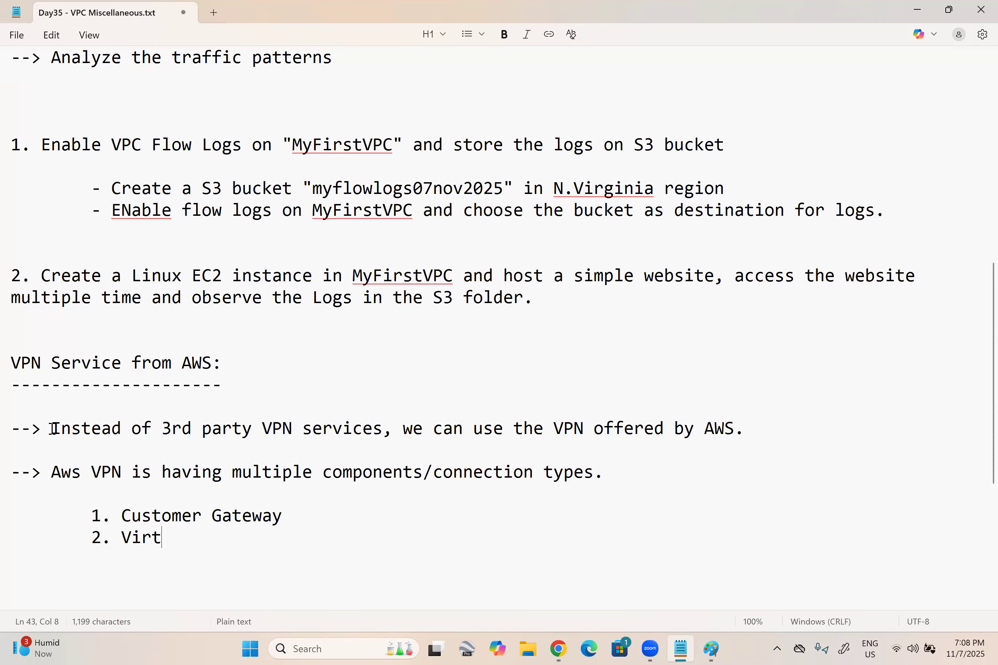
{"action": "type", "text": "ual Private Gateway"}
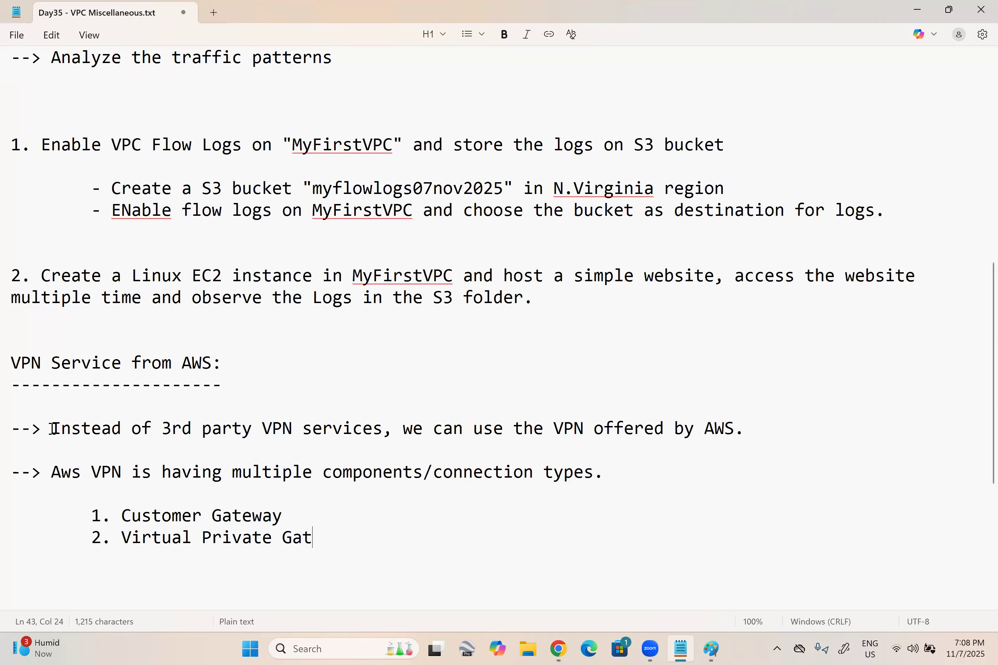
Add the indented list items "3. Site to Site VPN Connection" and "4. Client VPN Endpoint"
{"action": "key", "text": "Return"}
{"action": "key", "text": "Tab"}
{"action": "type", "text": "3. "}
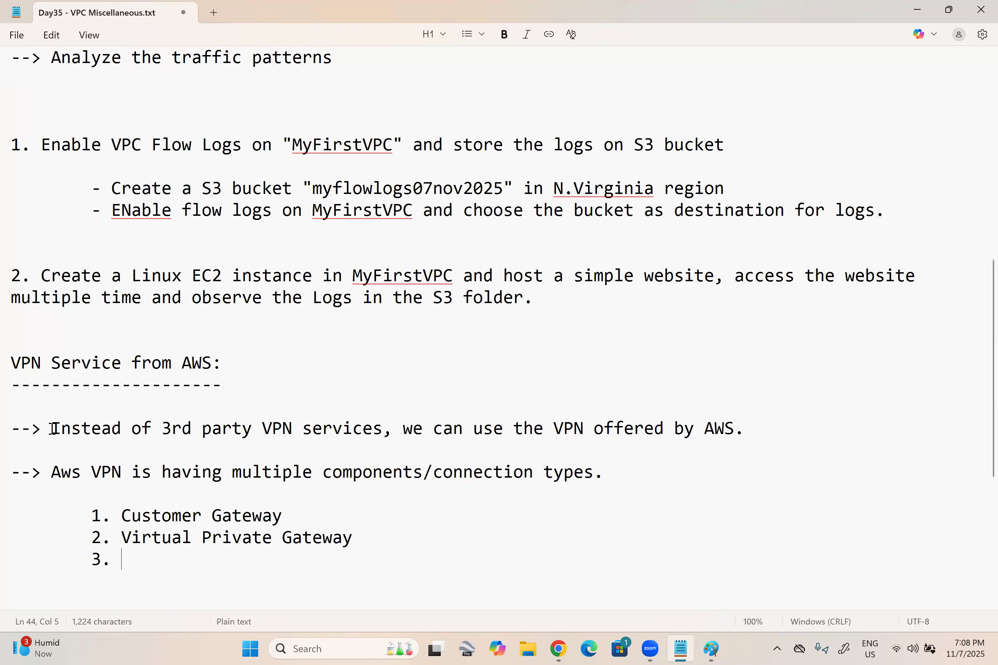
{"action": "type", "text": "Site to Site VPN C"}
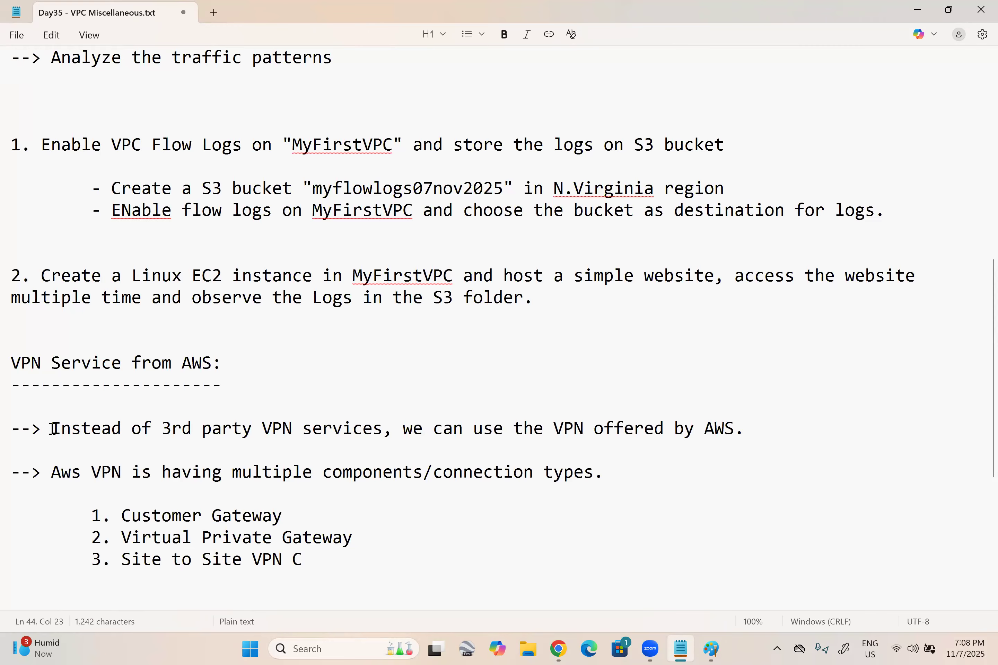
{"action": "type", "text": "onnection"}
{"action": "key", "text": "Return"}
{"action": "key", "text": "Tab"}
{"action": "type", "text": "4. Clien"}
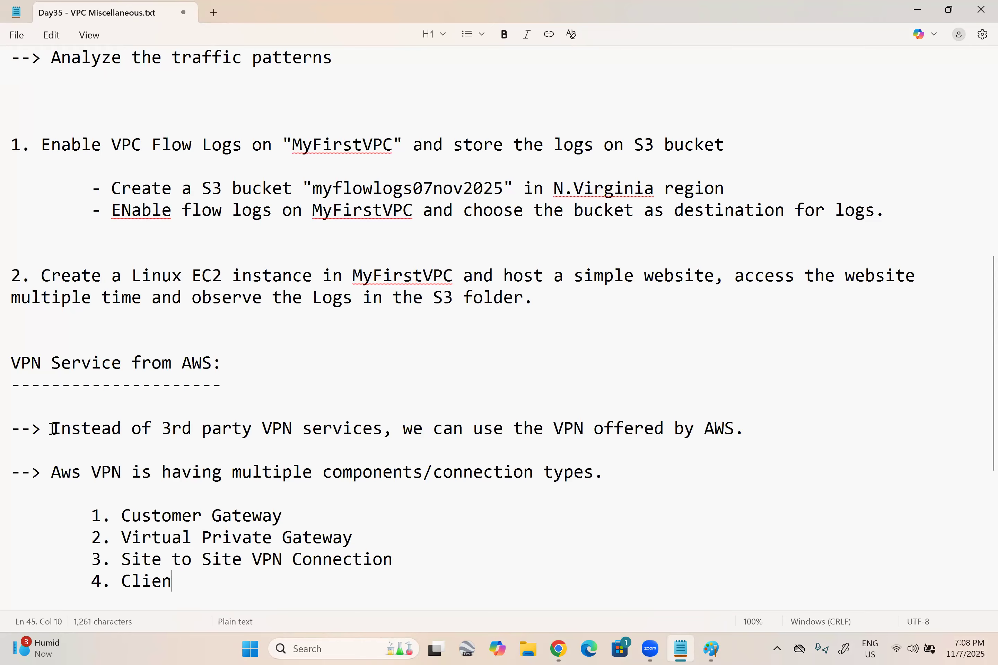
{"action": "type", "text": "t VPN Endpoint"}
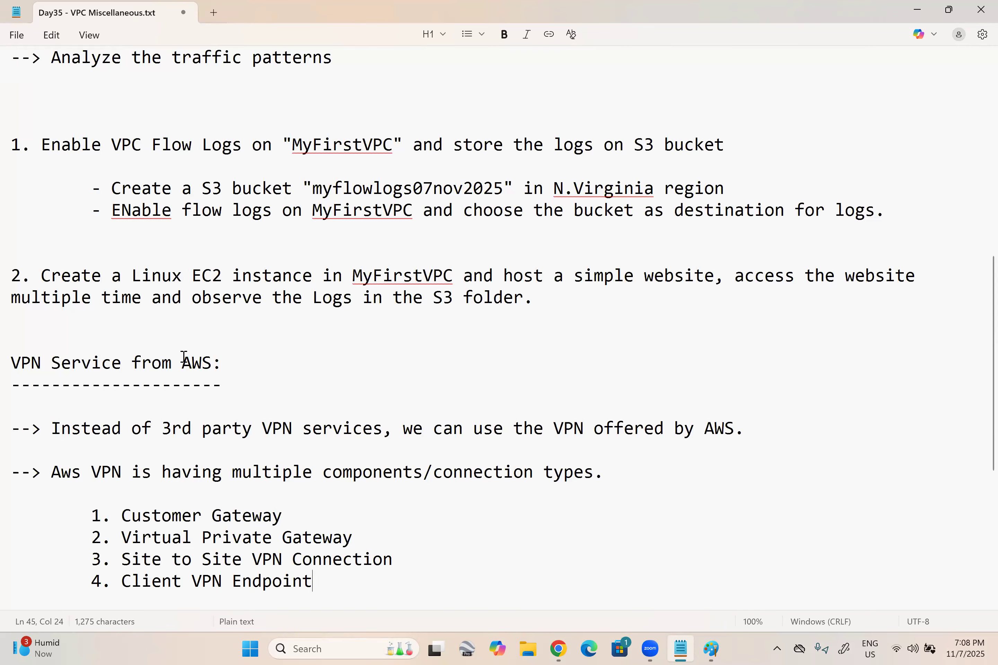
Describe the Customer Gateway item on its line, two tab stops over, as "-- Represents your on-premise router"
{"action": "left_click", "coordinate": [339, 519]}
{"action": "key", "text": "Tab"}
{"action": "key", "text": "Tab"}
{"action": "type", "text": "-- Represents your on-p"}
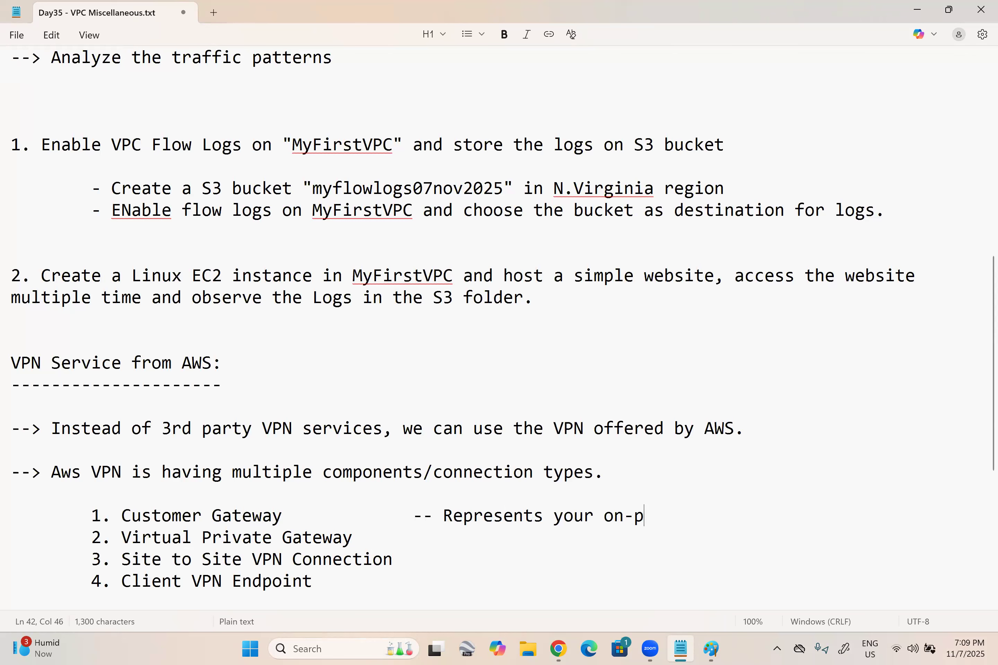
{"action": "type", "text": "remise router"}
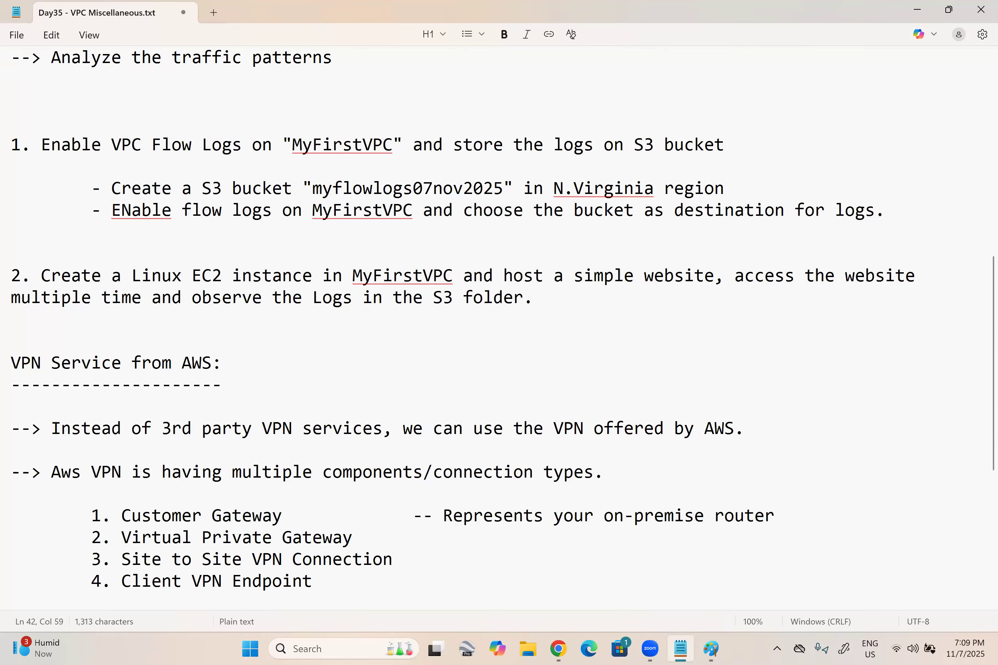
Describe Virtual Private Gateway as "-- AWS side of the VPN Connection" and Site to Site VPN Connection as "-- Secure tunnel between CGW & VGW"
{"action": "left_click", "coordinate": [353, 537]}
{"action": "key", "text": "Tab"}
{"action": "type", "text": "-- AWS side of the VPN Connection"}
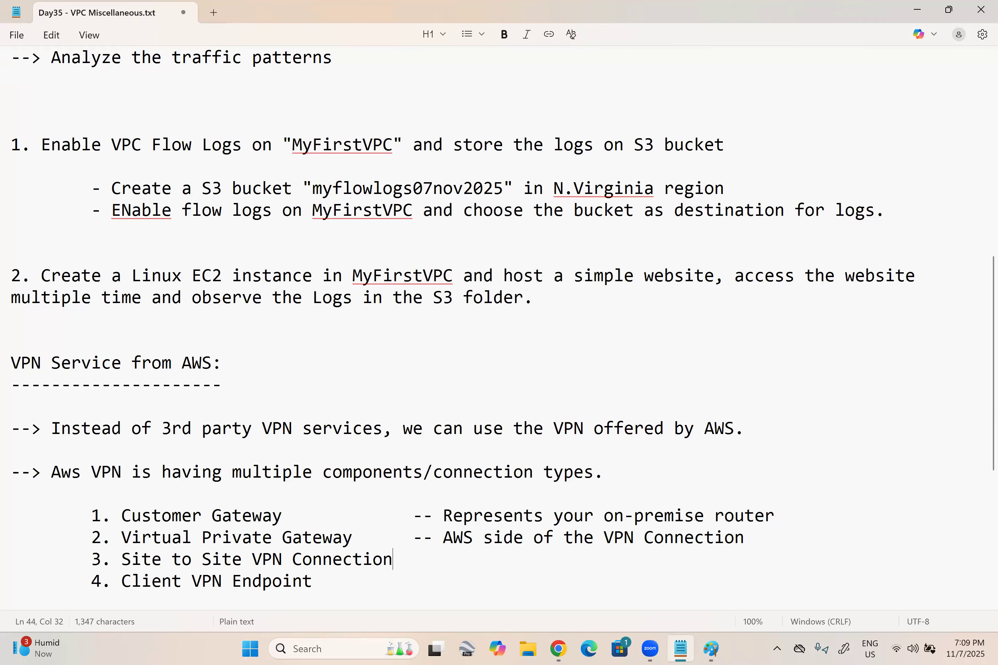
{"action": "type", "text": "- Secure tunner"}
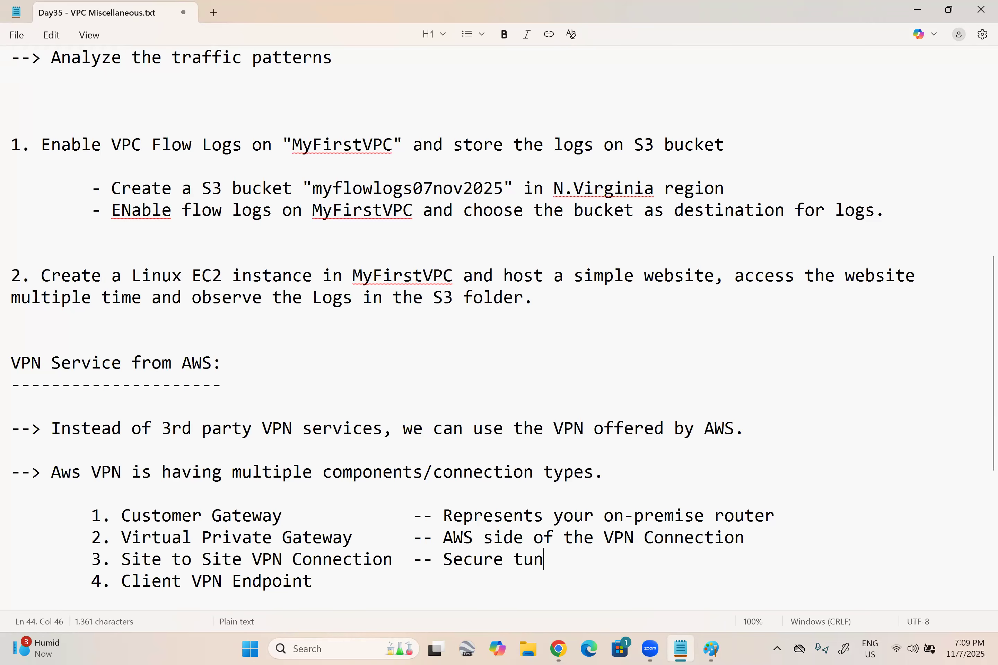
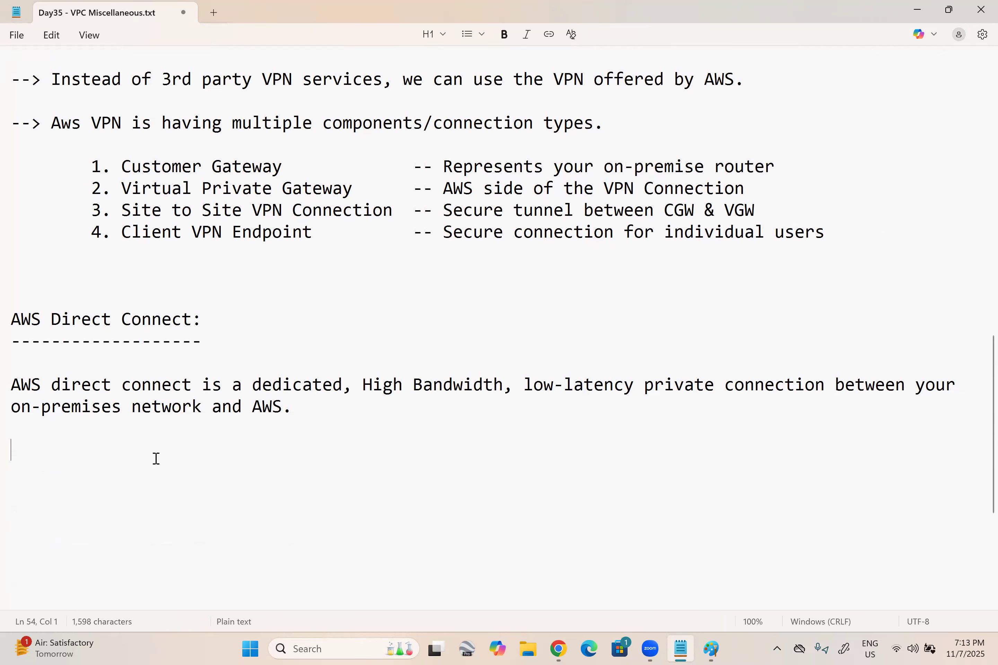
Prefix the AWS Direct Connect definition with "-->" and start another arrow point two lines below it
{"action": "left_click", "coordinate": [18, 392]}
{"action": "type", "text": "-->"}
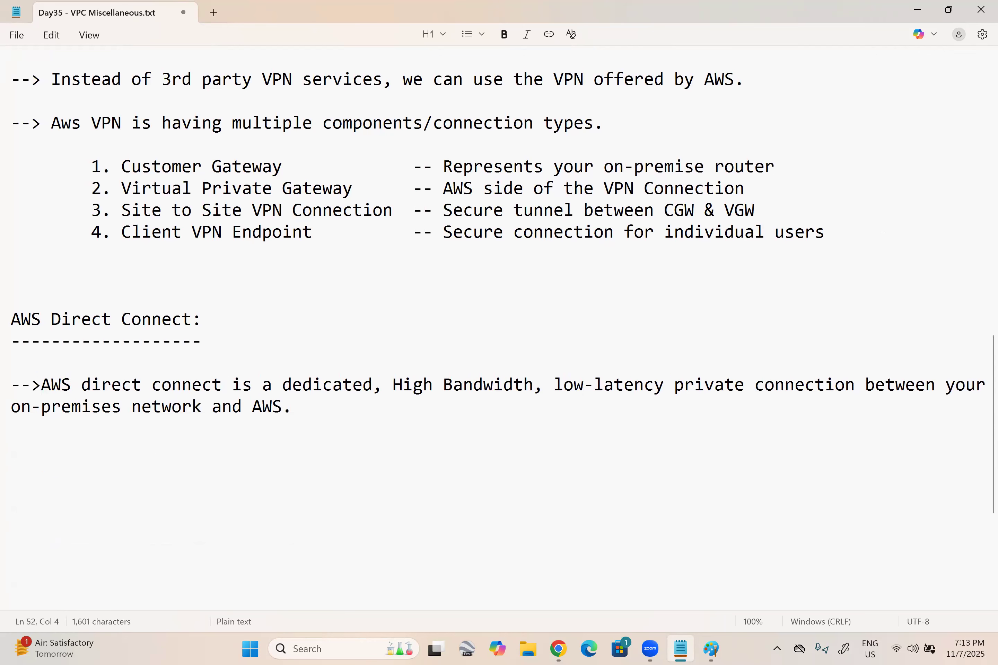
{"action": "key", "text": "End"}
{"action": "key", "text": "Return"}
{"action": "key", "text": "Return"}
{"action": "type", "text": "-->"}
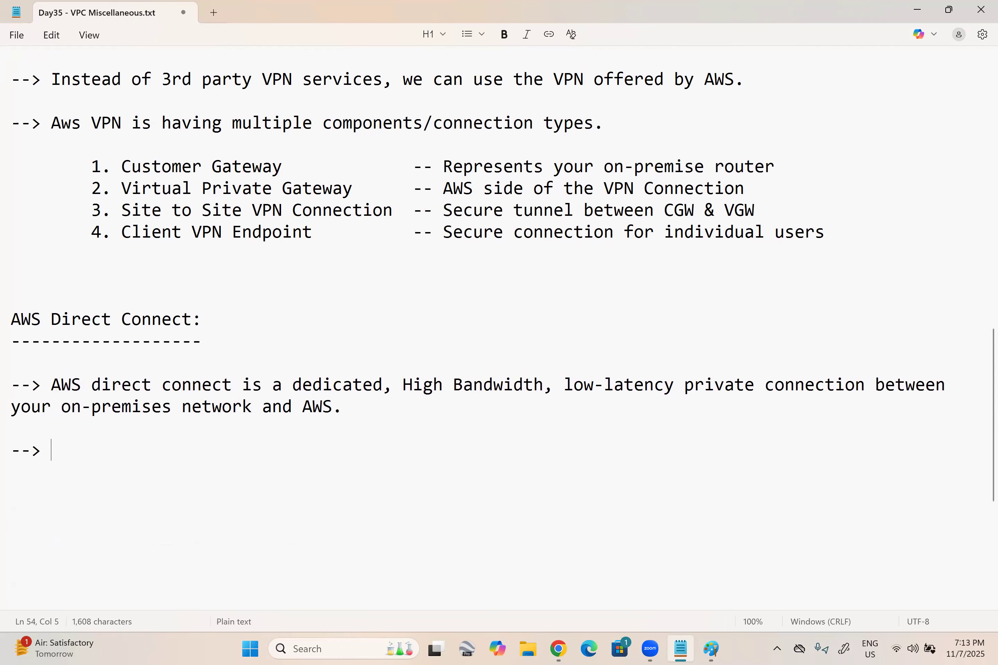
Start the second Direct Connect point with the phrase "get your own private fiber cable into AWS"
{"action": "type", "text": "You he=="}
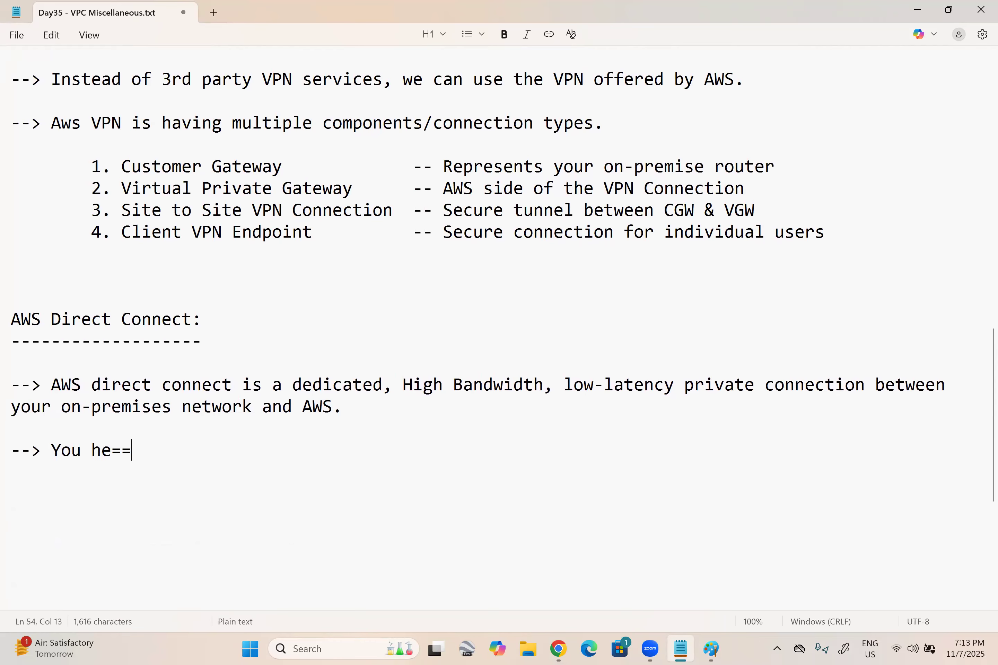
{"action": "type", "text": "get your "}
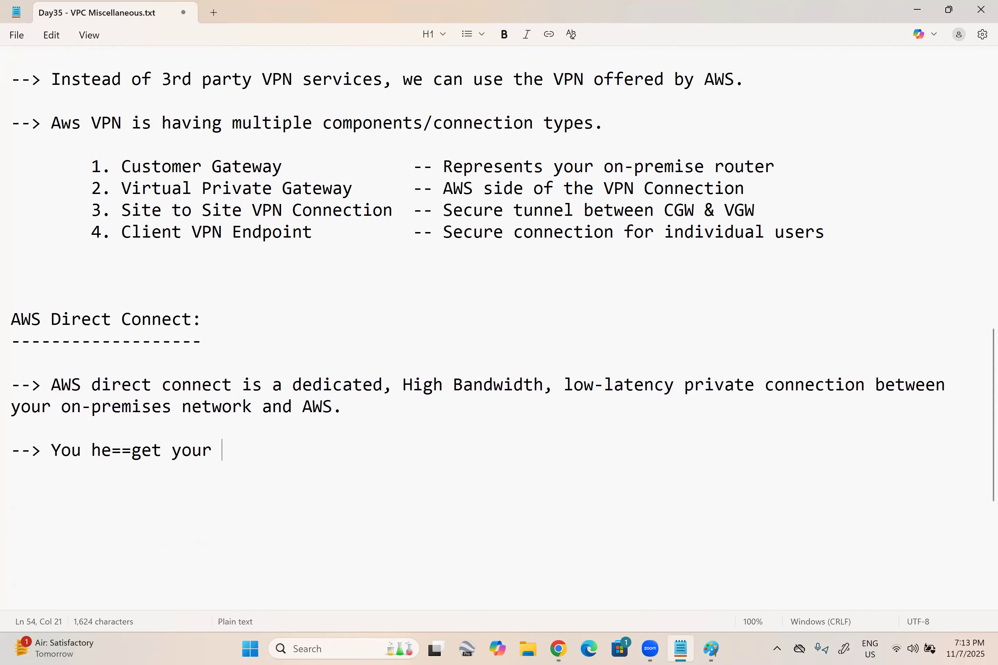
{"action": "type", "text": "own pr"}
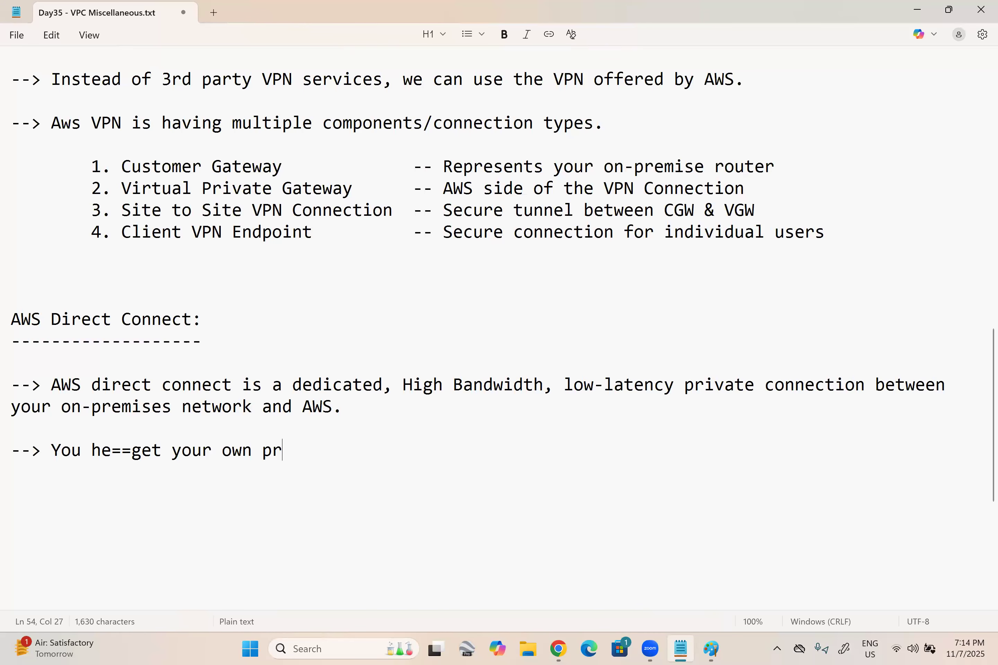
{"action": "type", "text": "ivate fib"}
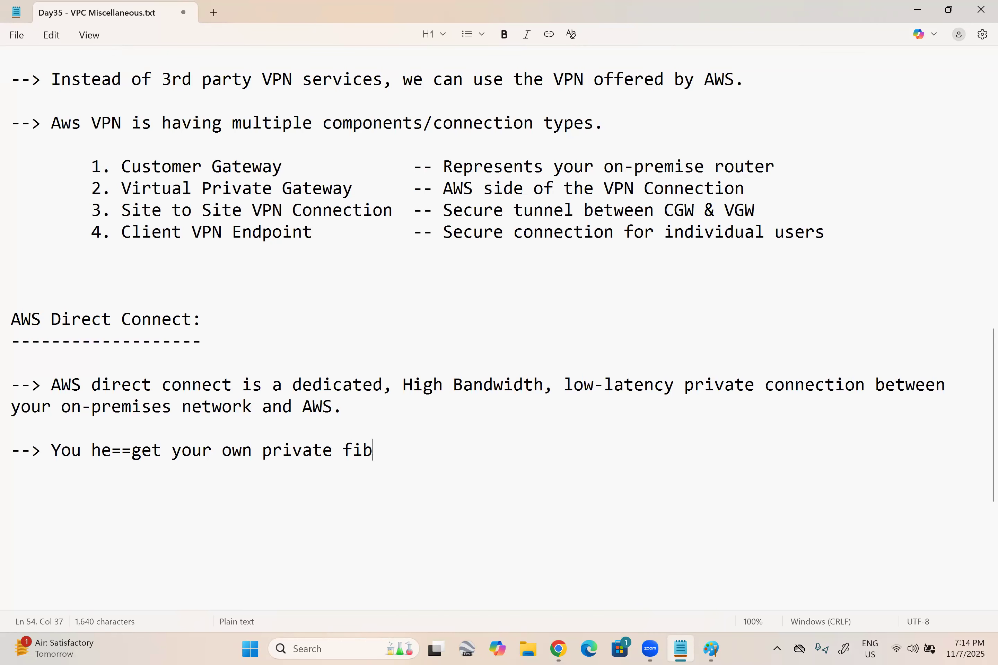
{"action": "type", "text": "er cable into AWS"}
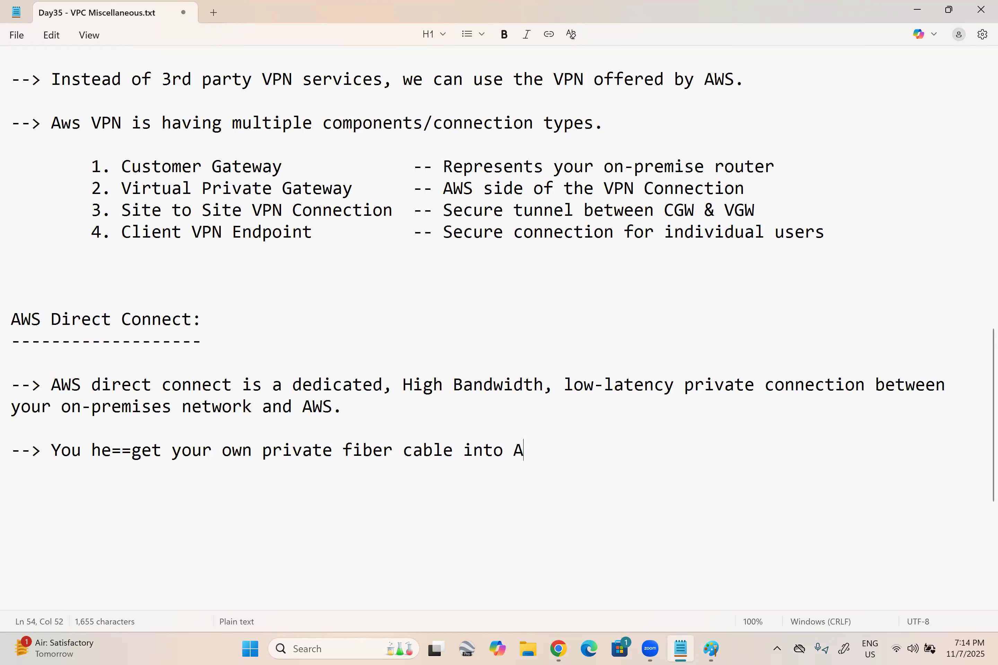
Replace the words after "fiber cable" with "connects on-premise network into AWS" and leave blank lines below
{"action": "key", "text": "BackSpace"}
{"action": "key", "text": "BackSpace"}
{"action": "key", "text": "BackSpace"}
{"action": "key", "text": "BackSpace"}
{"action": "key", "text": "BackSpace"}
{"action": "key", "text": "BackSpace"}
{"action": "key", "text": "BackSpace"}
{"action": "key", "text": "BackSpace"}
{"action": "type", "text": "connec"}
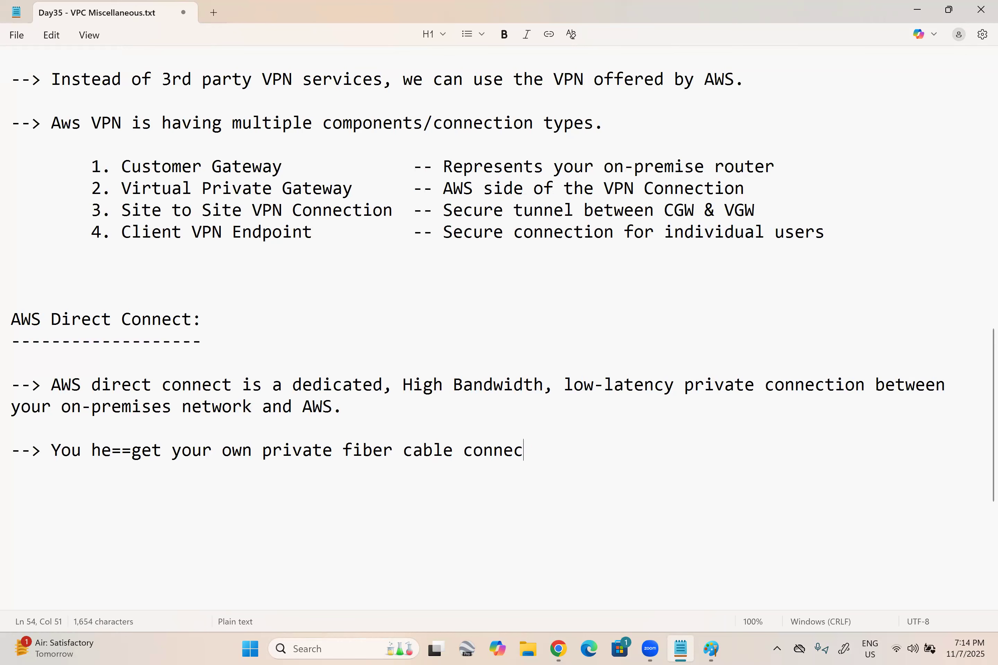
{"action": "type", "text": "ts on-premise network into AWS"}
{"action": "key", "text": "Return"}
{"action": "key", "text": "Return"}
{"action": "key", "text": "Return"}
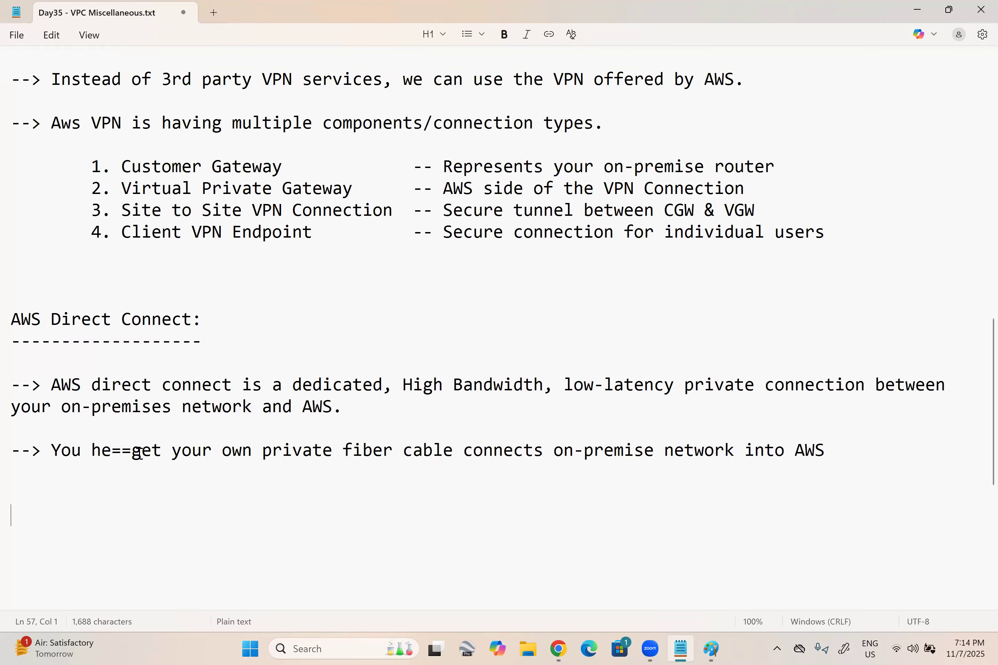
Correct the opening of the second Direct Connect point to read "You will get your own"
{"action": "left_click", "coordinate": [131, 450]}
{"action": "key", "text": "BackSpace"}
{"action": "key", "text": "BackSpace"}
{"action": "key", "text": "BackSpace"}
{"action": "key", "text": "BackSpace"}
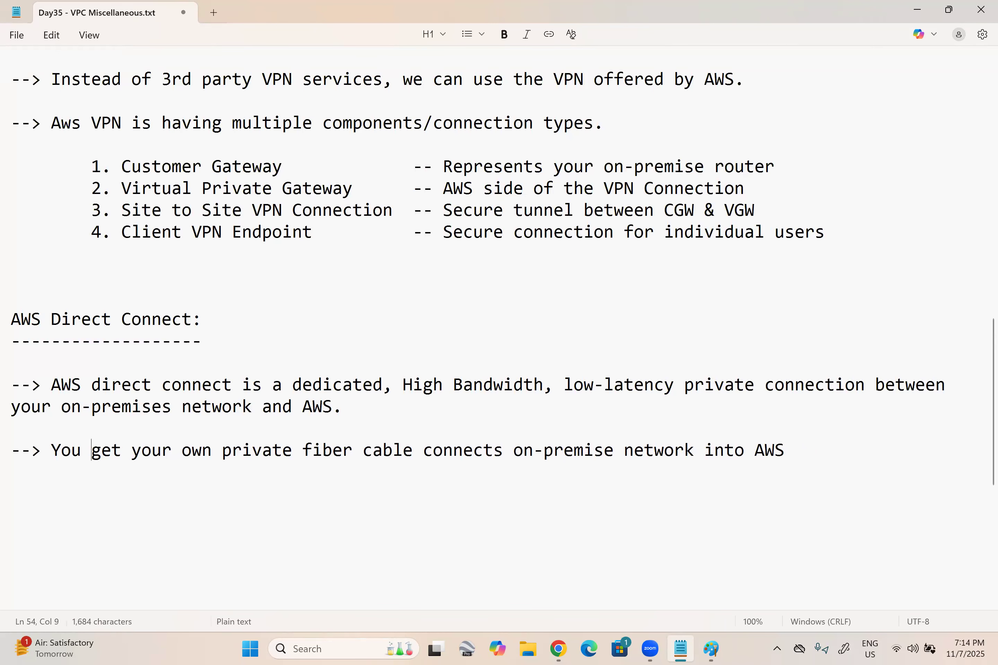
{"action": "type", "text": "will"}
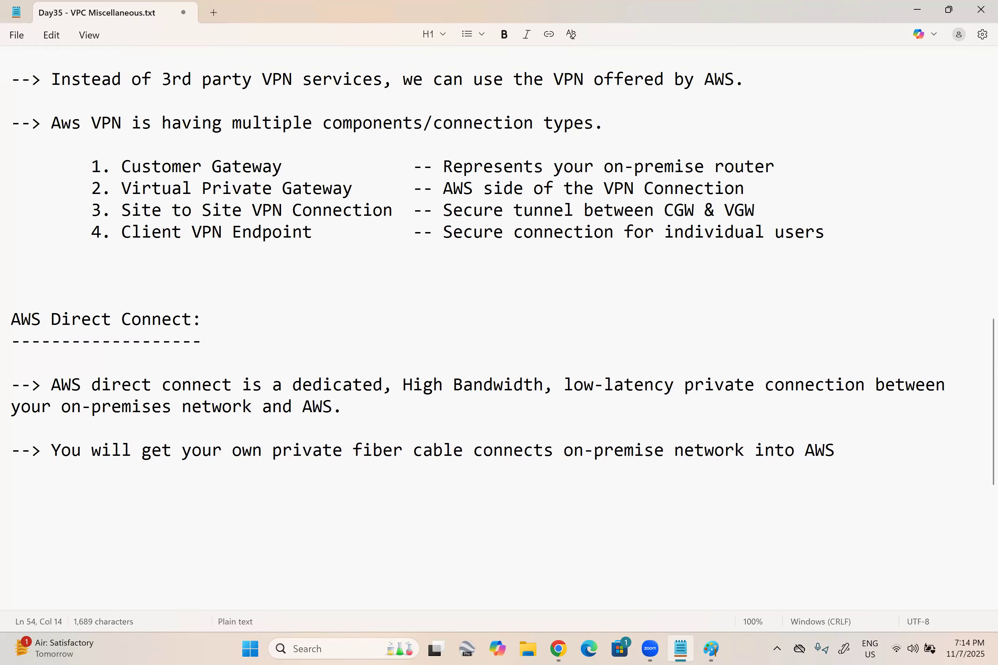
Add a third Direct Connect point, "--> Recommended for Hybrid Clouds", followed by blank lines
{"action": "left_click", "coordinate": [873, 445]}
{"action": "key", "text": "Return"}
{"action": "key", "text": "Return"}
{"action": "type", "text": "--> Recommended"}
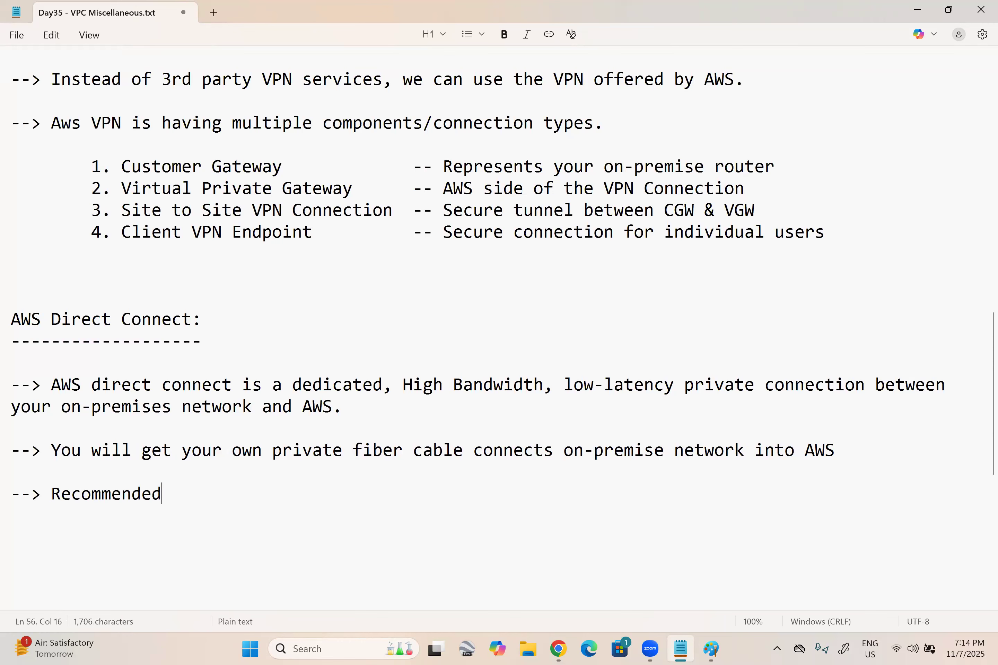
{"action": "type", "text": " for Hybri"}
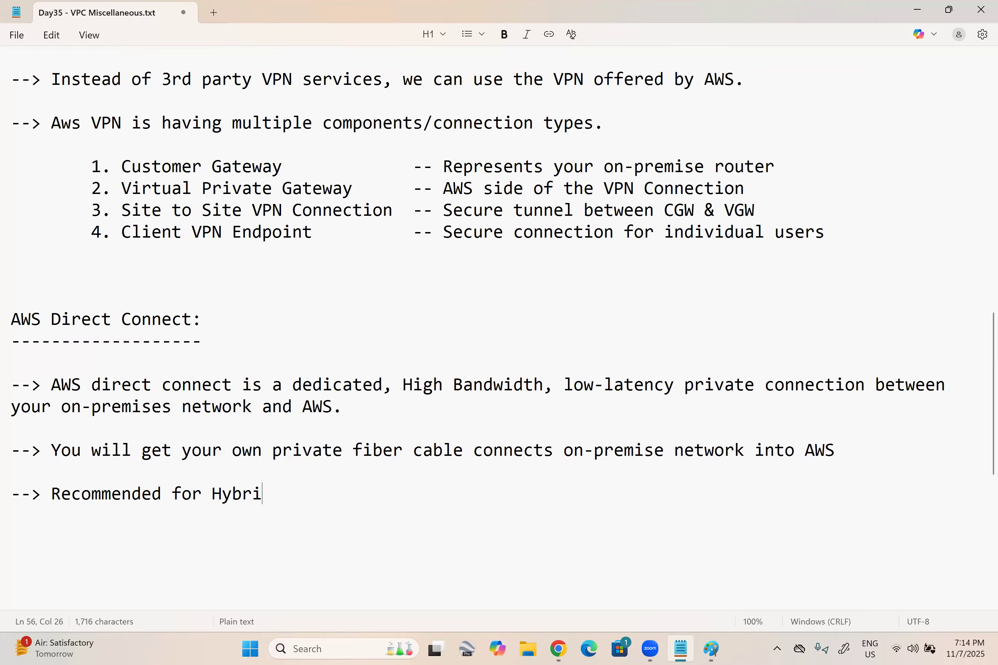
{"action": "type", "text": "d Clouds"}
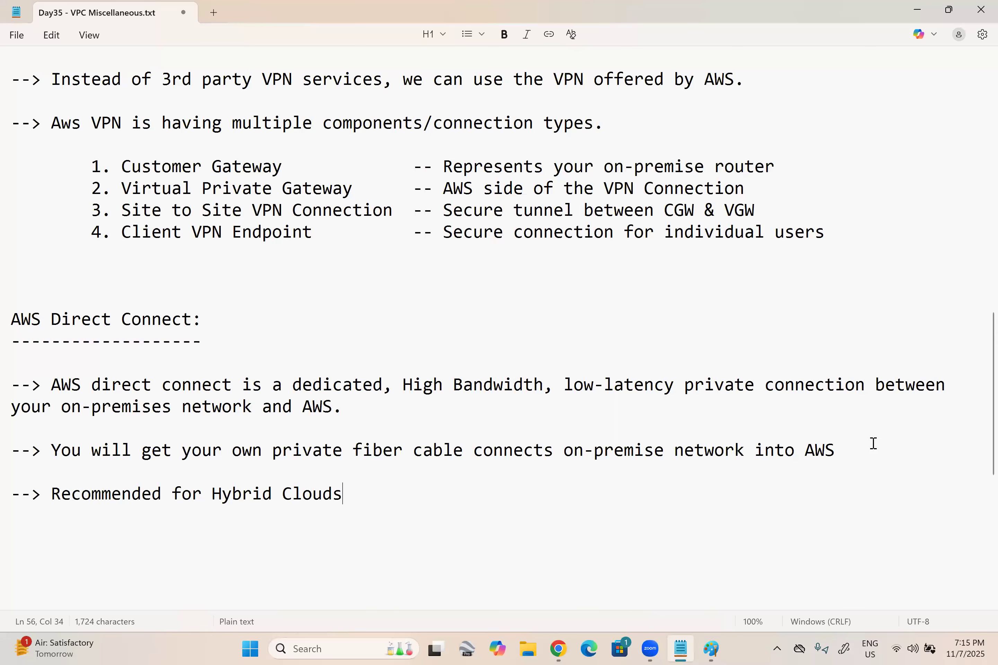
{"action": "key", "text": "Return"}
{"action": "key", "text": "Return"}
{"action": "key", "text": "Return"}
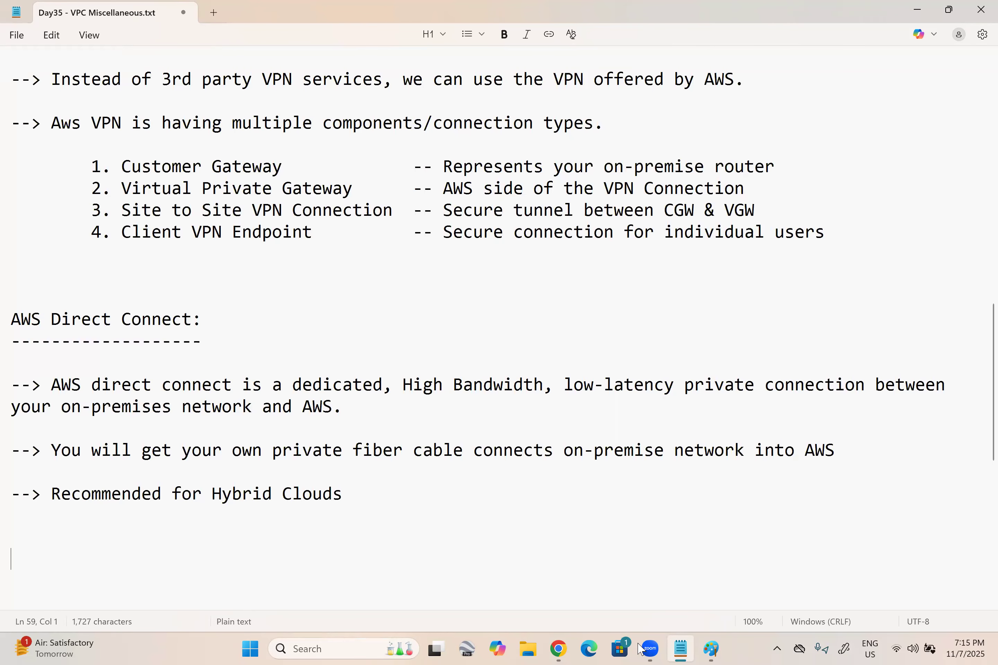
{"action": "left_click", "coordinate": [9, 649]}
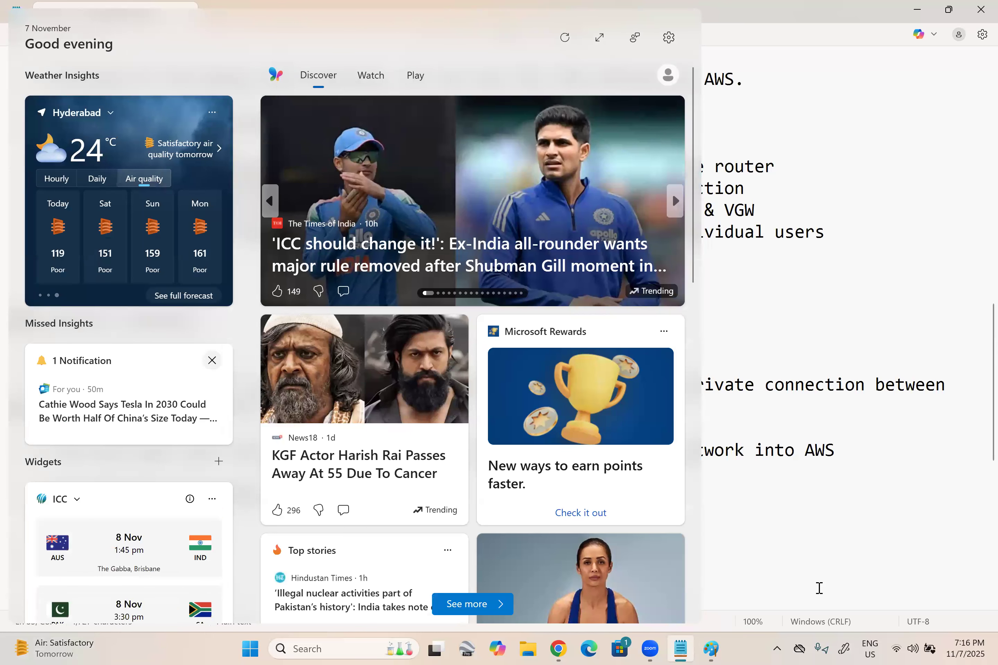
{"action": "left_click", "coordinate": [819, 588]}
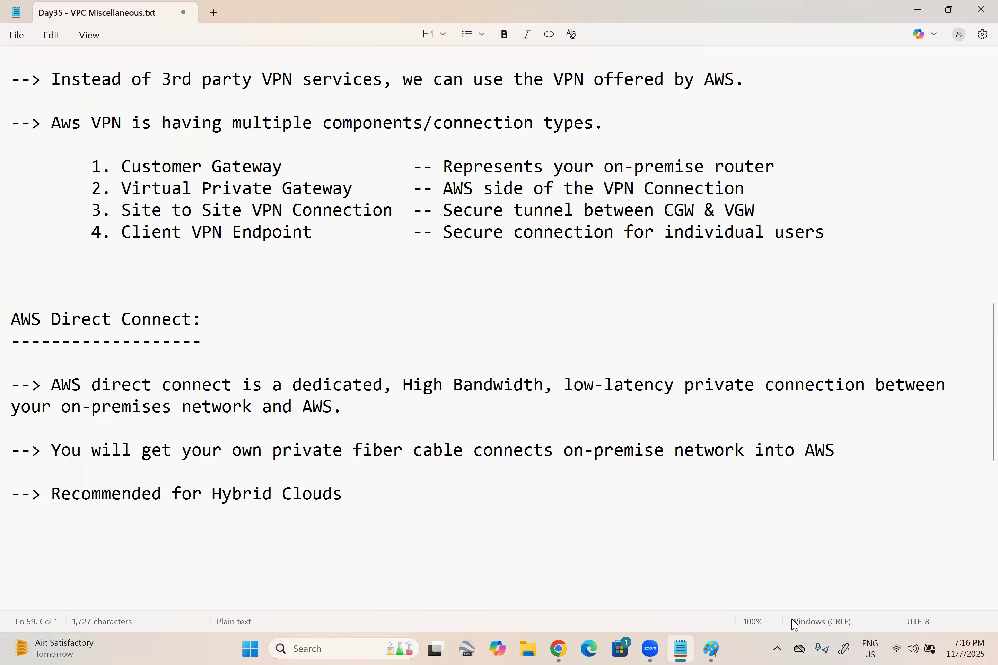
Add the heading "AWS Transit Gateway:" below the Direct Connect notes, underlined with a row of dashes and followed by a blank line
{"action": "type", "text": "AWS Transit"}
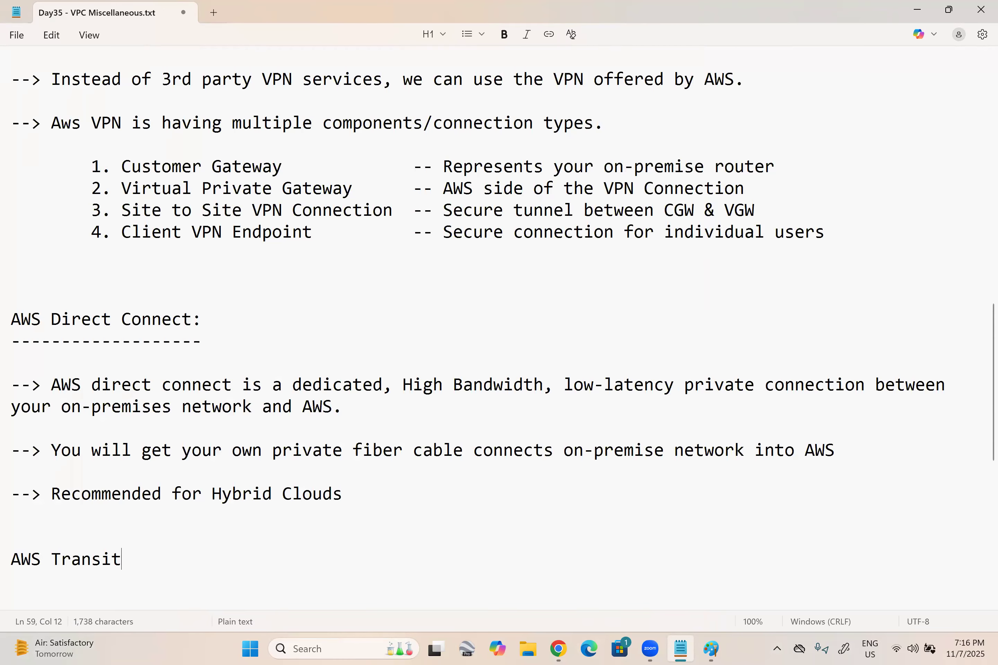
{"action": "type", "text": " Gateway:"}
{"action": "key", "text": "Return"}
{"action": "type", "text": "--------------------"}
{"action": "key", "text": "Return"}
{"action": "scroll", "coordinate": [32, 405], "scroll_direction": "down", "scroll_amount": 3}
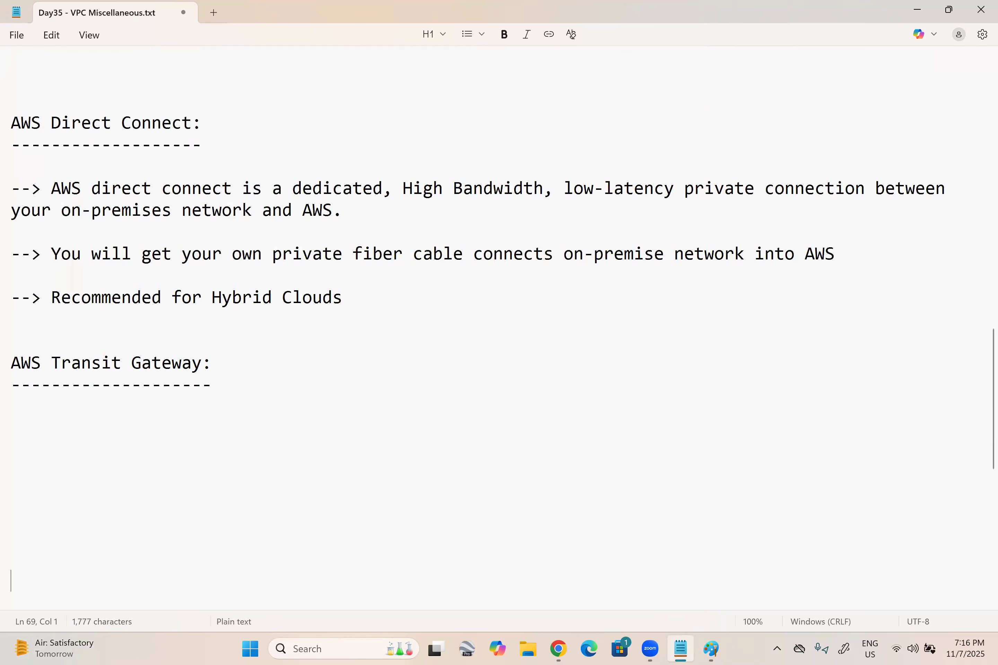
{"action": "key", "text": "Return"}
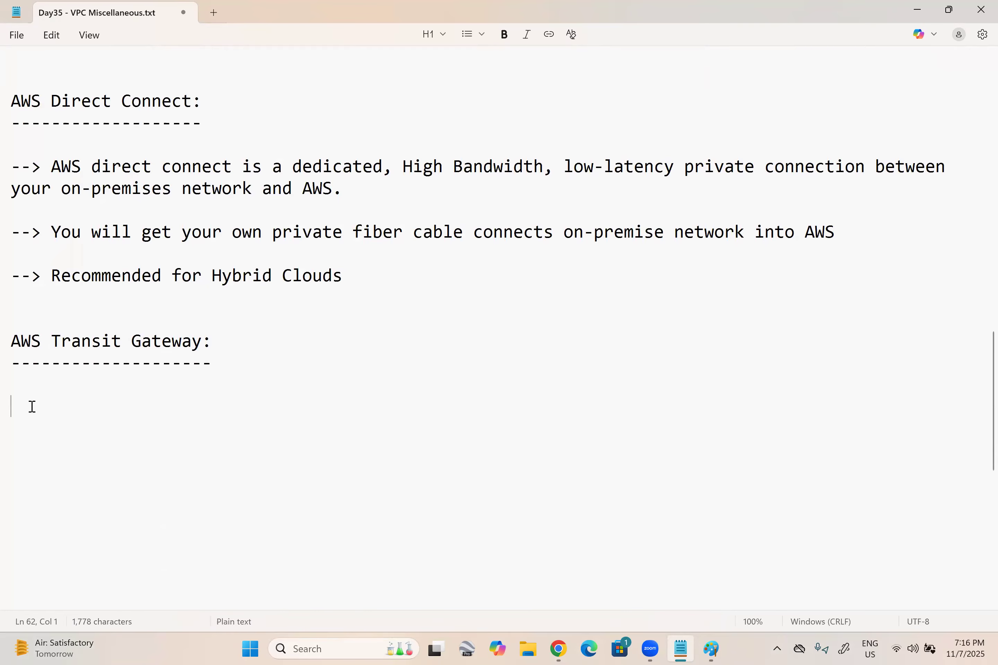
Write "Transit Gateway is a central network hub that connect" under the Transit Gateway heading
{"action": "type", "text": "Transit Gateway is a c"}
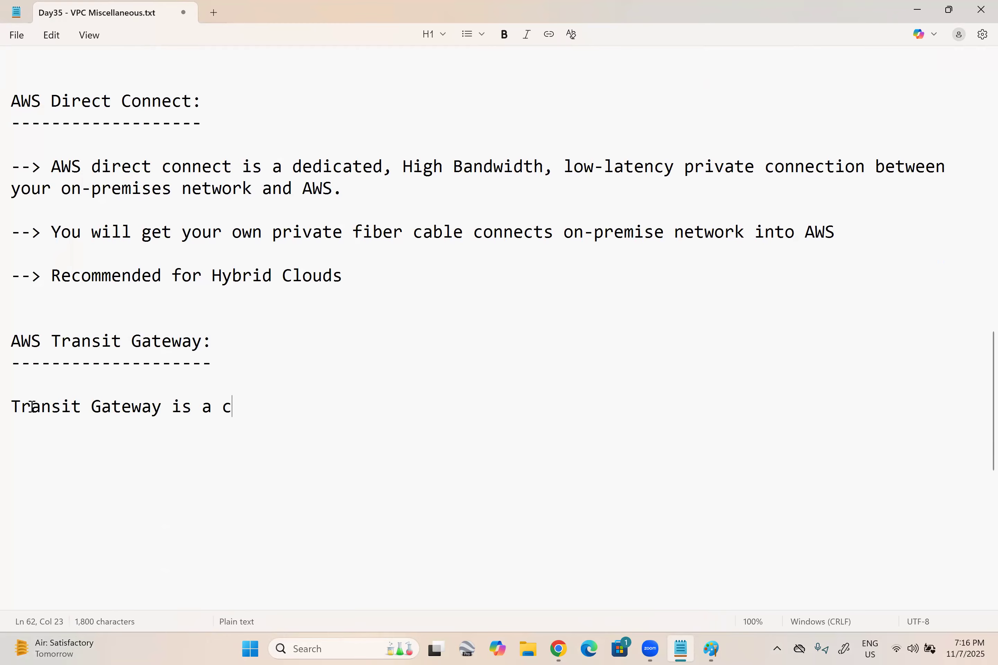
{"action": "type", "text": "entral network huv that connect"}
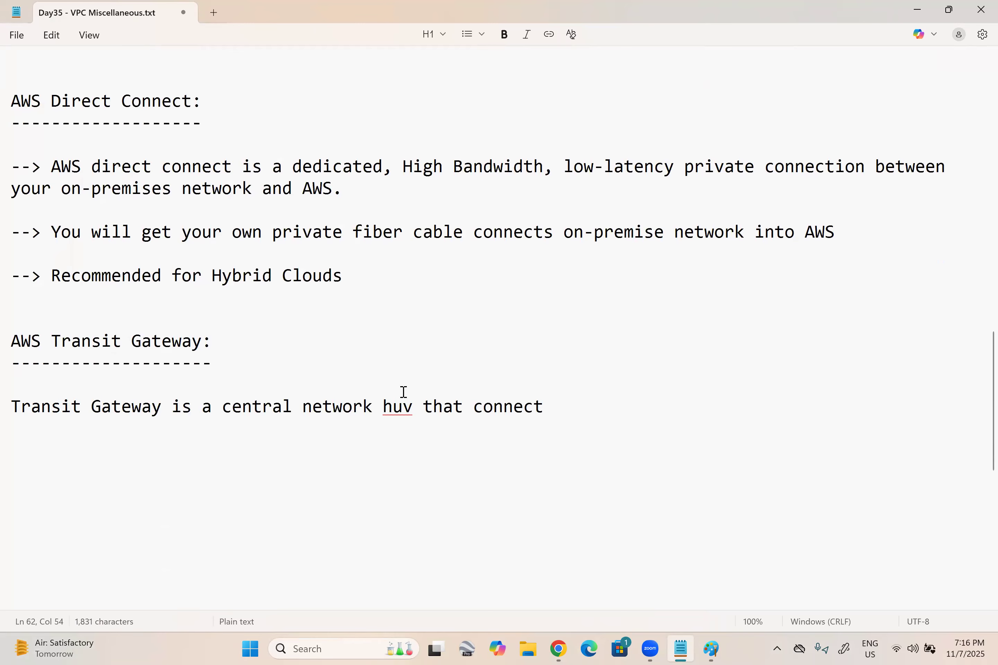
{"action": "left_click", "coordinate": [413, 406]}
{"action": "key", "text": "BackSpace"}
{"action": "type", "text": "n"}
{"action": "key", "text": "BackSpace"}
{"action": "type", "text": "b"}
Begin an indented dash list two lines below the Transit Gateway sentence with "- Multiple VPCs"
{"action": "left_click", "coordinate": [562, 403]}
{"action": "key", "text": "Return"}
{"action": "key", "text": "Return"}
{"action": "key", "text": "Tab"}
{"action": "type", "text": "- "}
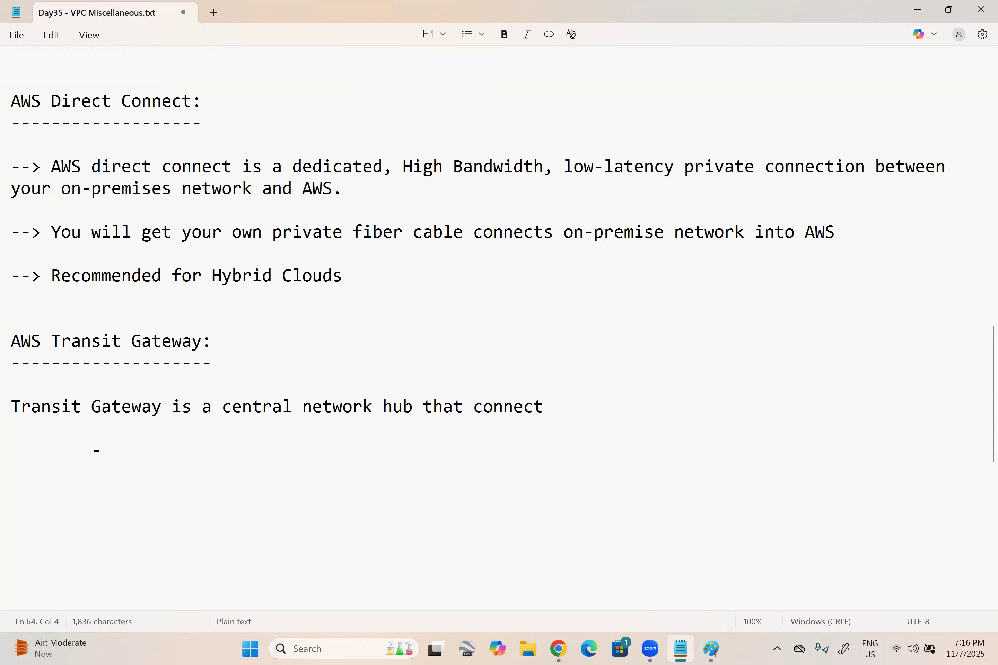
{"action": "type", "text": "Multiple VPCs"}
Add the indented list items "- VPN Connections" and "- Direct Connect Gateways"
{"action": "key", "text": "Return"}
{"action": "key", "text": "Tab"}
{"action": "type", "text": "- VPN Connections"}
{"action": "key", "text": "Return"}
{"action": "key", "text": "Tab"}
{"action": "type", "text": "- "}
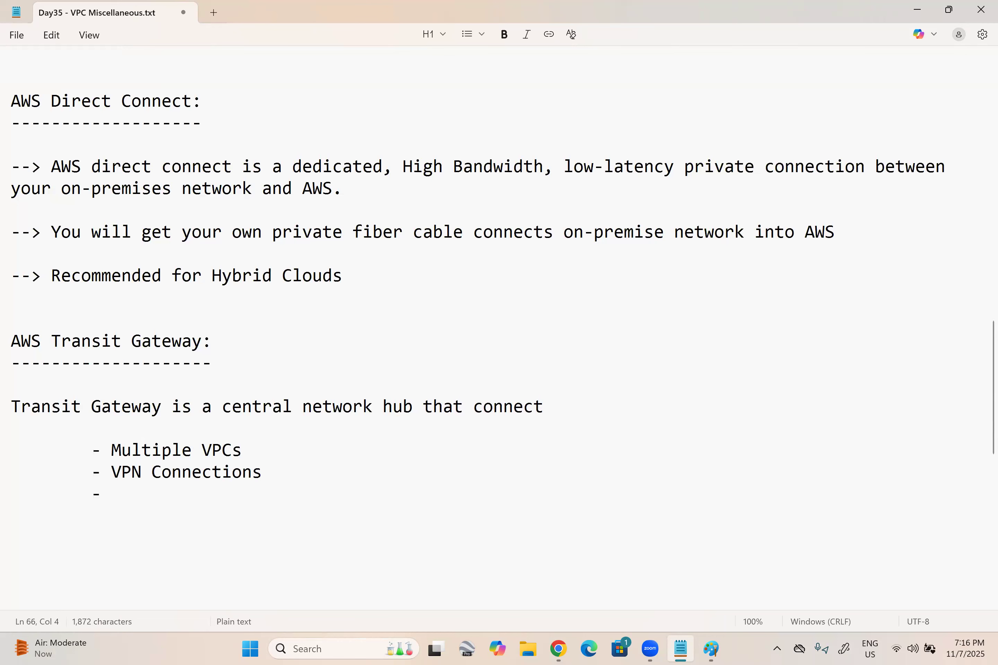
{"action": "type", "text": "Direct Connect Gateways"}
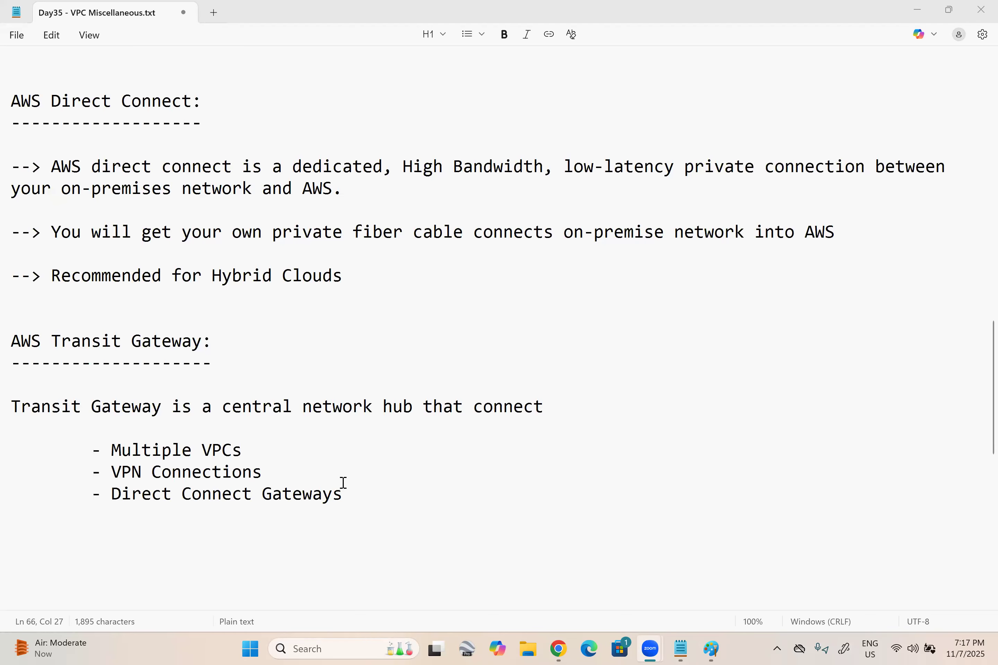
Highlight "Multiple VPCs" in the list and add blank lines at the end of the notes
{"action": "left_click", "coordinate": [251, 454]}
{"action": "left_click", "coordinate": [111, 451], "text": "shift"}
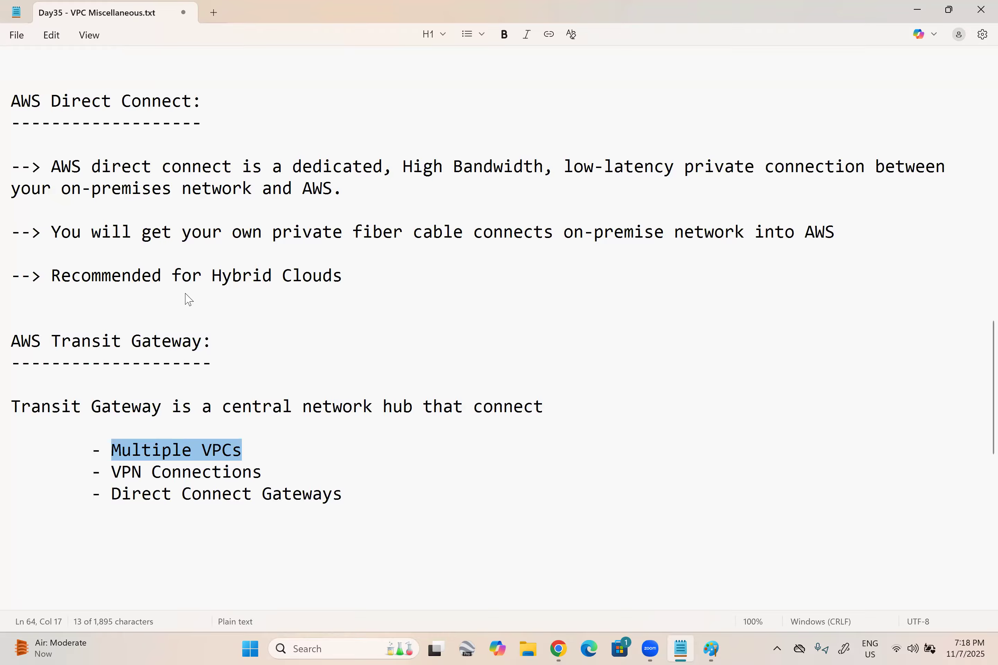
{"action": "left_click", "coordinate": [367, 518]}
{"action": "key", "text": "Return"}
{"action": "key", "text": "Return"}
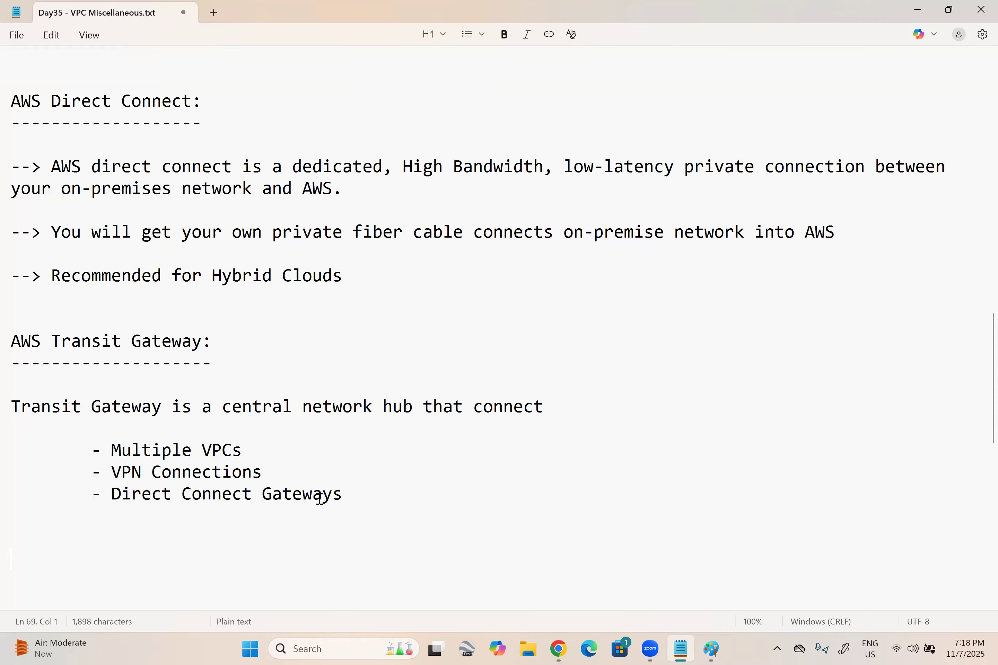
Add the heading "Gateway Endpoint for S3:" three lines below the Direct Connect Gateways item
{"action": "left_click", "coordinate": [356, 492]}
{"action": "key", "text": "Return"}
{"action": "key", "text": "Return"}
{"action": "key", "text": "Return"}
{"action": "type", "text": "S3"}
{"action": "key", "text": "BackSpace"}
{"action": "key", "text": "BackSpace"}
{"action": "type", "text": "Gateway "}
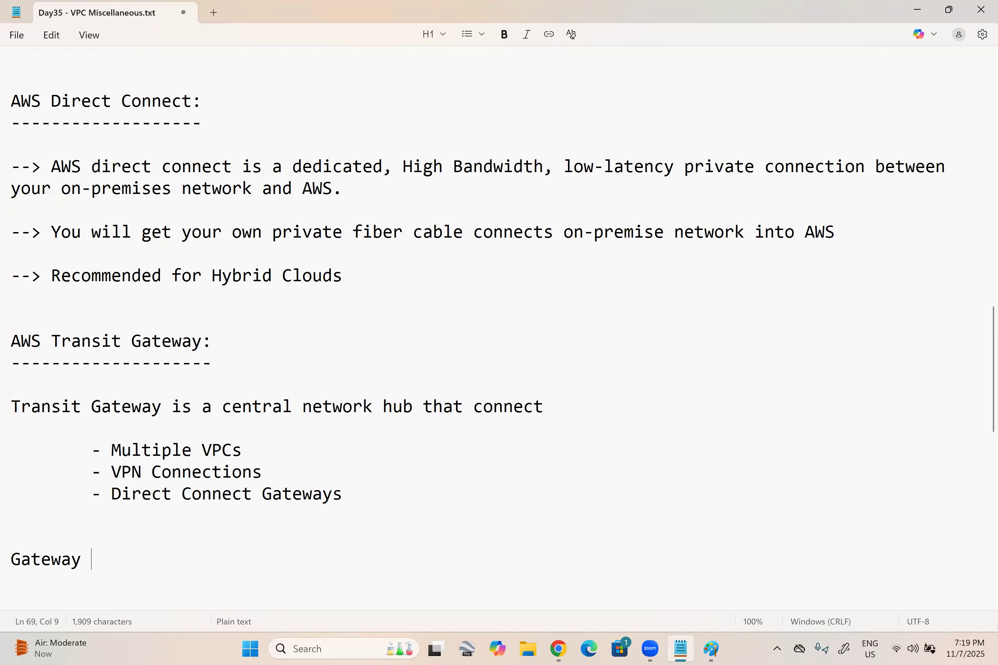
{"action": "type", "text": "Endpoint f"}
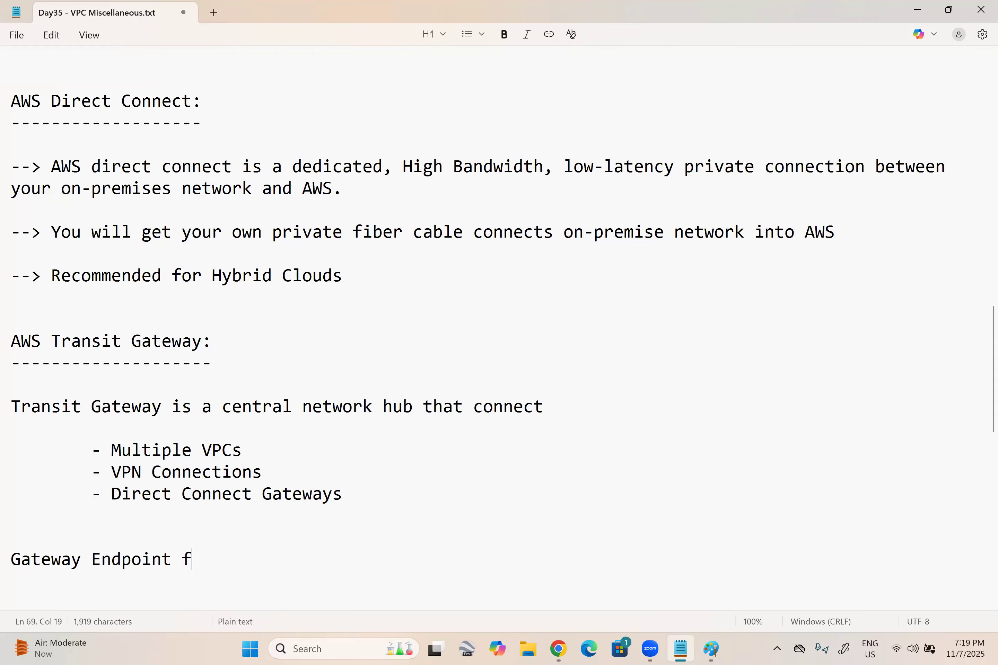
{"action": "type", "text": "or S3:"}
Underline the Gateway Endpoint for S3 heading with a row of dashes and leave blank lines beneath it
{"action": "key", "text": "Return"}
{"action": "type", "text": "------------------------"}
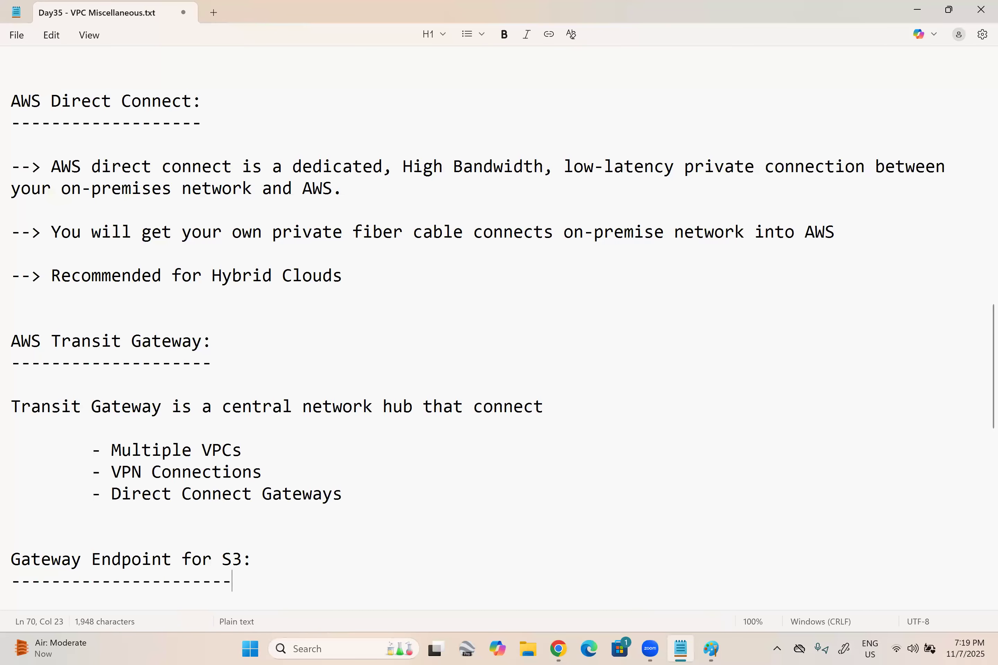
{"action": "key", "text": "Return"}
{"action": "key", "text": "Return"}
{"action": "key", "text": "Return"}
{"action": "key", "text": "Return"}
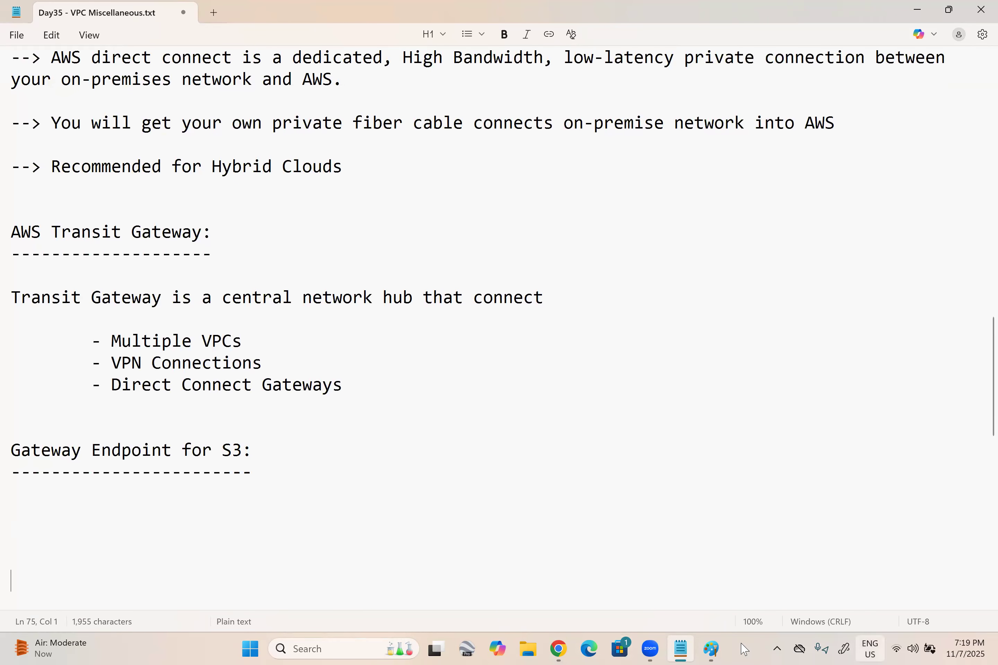
Switch to Paint and clear the entire VPN diagram from the canvas
{"action": "left_click", "coordinate": [715, 649]}
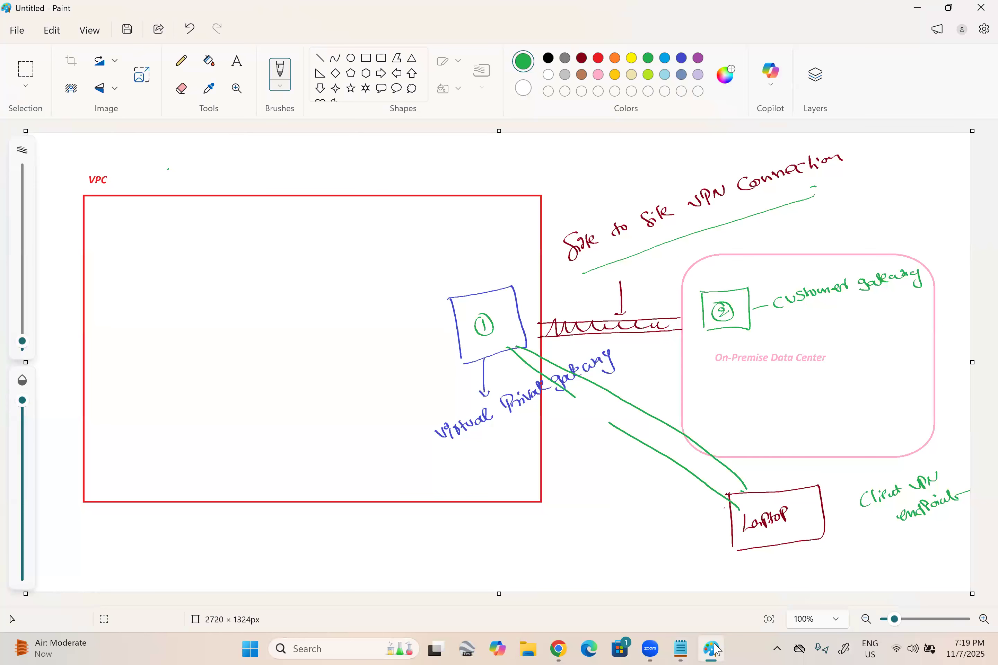
{"action": "key", "text": "ctrl+a"}
{"action": "key", "text": "Delete"}
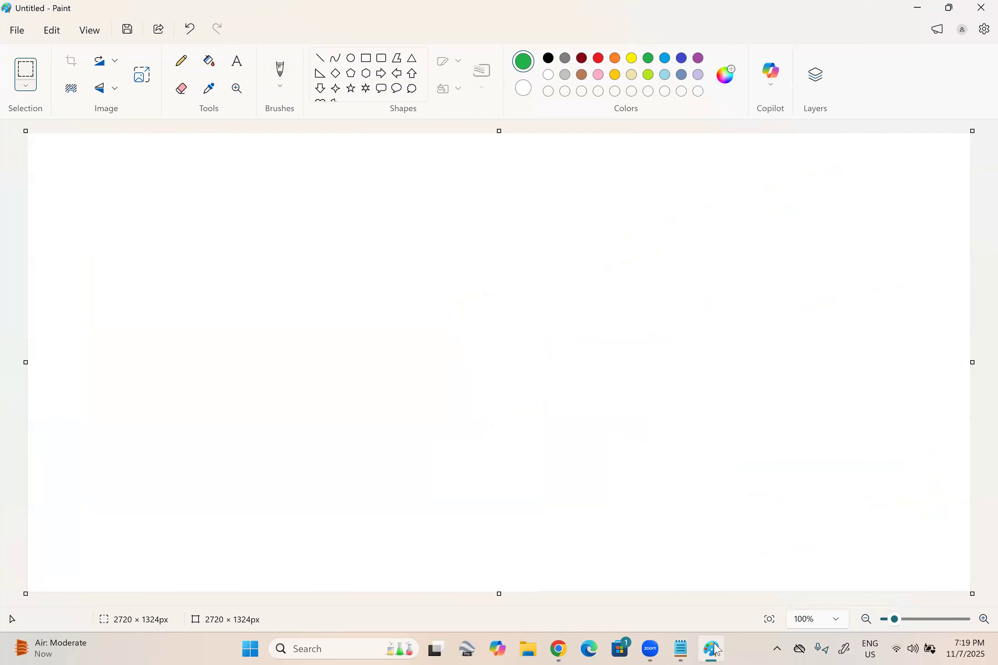
Draw a green bucket with the brush on the canvas's right side and label it "S3"
{"action": "left_click", "coordinate": [279, 70]}
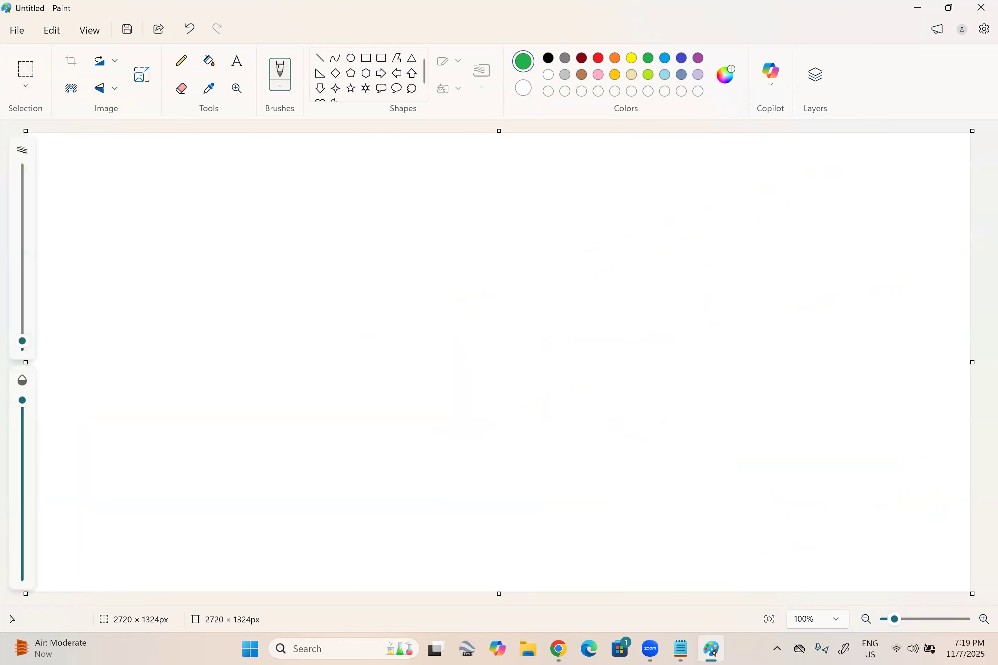
{"action": "mouse_move", "coordinate": [811, 219]}
{"action": "left_mouse_down"}
{"action": "mouse_move", "coordinate": [722, 239]}
{"action": "mouse_move", "coordinate": [781, 351]}
{"action": "left_mouse_up"}
{"action": "mouse_move", "coordinate": [839, 227]}
{"action": "left_mouse_down"}
{"action": "mouse_move", "coordinate": [813, 341]}
{"action": "mouse_move", "coordinate": [817, 332]}
{"action": "left_mouse_up"}
{"action": "mouse_move", "coordinate": [792, 276]}
{"action": "left_mouse_down"}
{"action": "mouse_move", "coordinate": [777, 290]}
{"action": "mouse_move", "coordinate": [801, 274]}
{"action": "mouse_move", "coordinate": [788, 288]}
{"action": "left_mouse_up"}
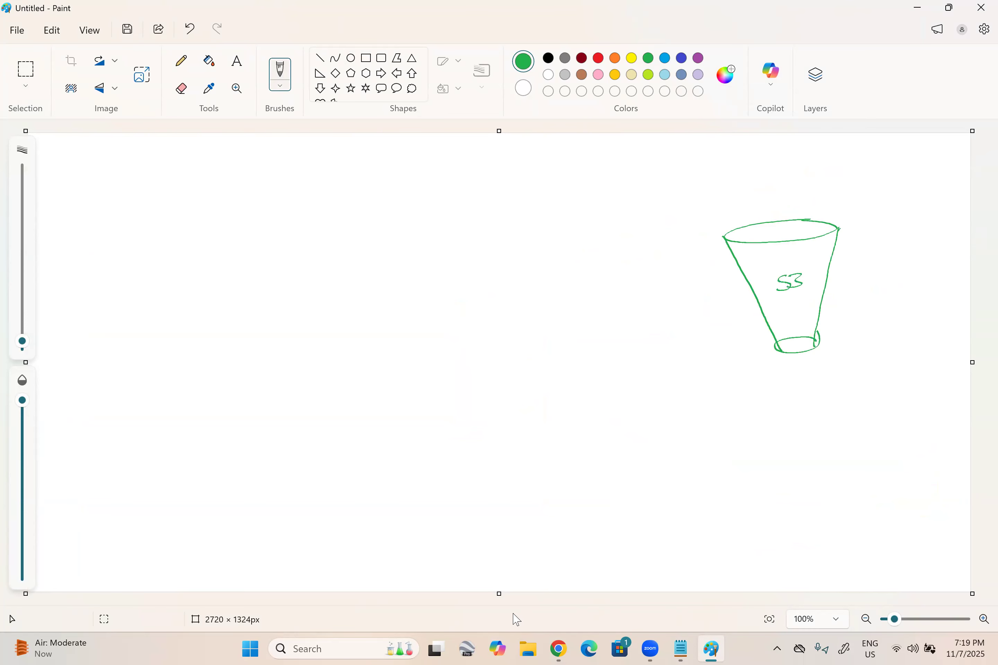
Draw a black rectangle about 1254 × 853 px on the canvas, well clear of the S3 bucket
{"action": "left_click", "coordinate": [366, 57]}
{"action": "left_click_drag", "start_coordinate": [81, 222], "coordinate": [517, 519]}
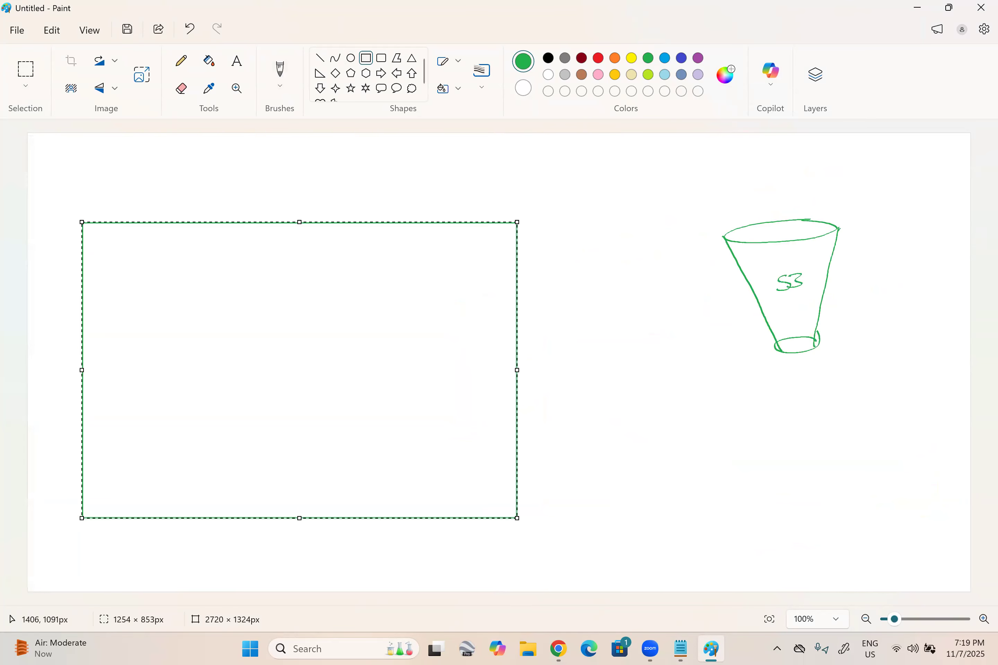
{"action": "left_click", "coordinate": [680, 74]}
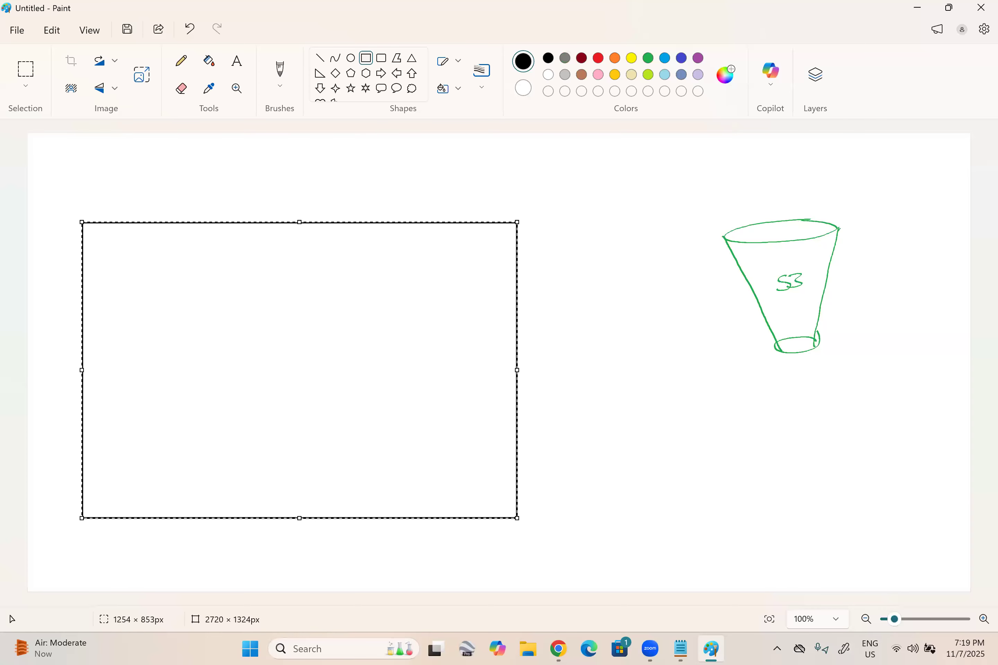
{"action": "left_click", "coordinate": [377, 146]}
Draw a red rectangle and, below it, a blue one inside the black rectangle, each about 612 × 197 px
{"action": "mouse_move", "coordinate": [117, 268]}
{"action": "left_mouse_down"}
{"action": "mouse_move", "coordinate": [296, 337]}
{"action": "mouse_move", "coordinate": [330, 337]}
{"action": "left_mouse_up"}
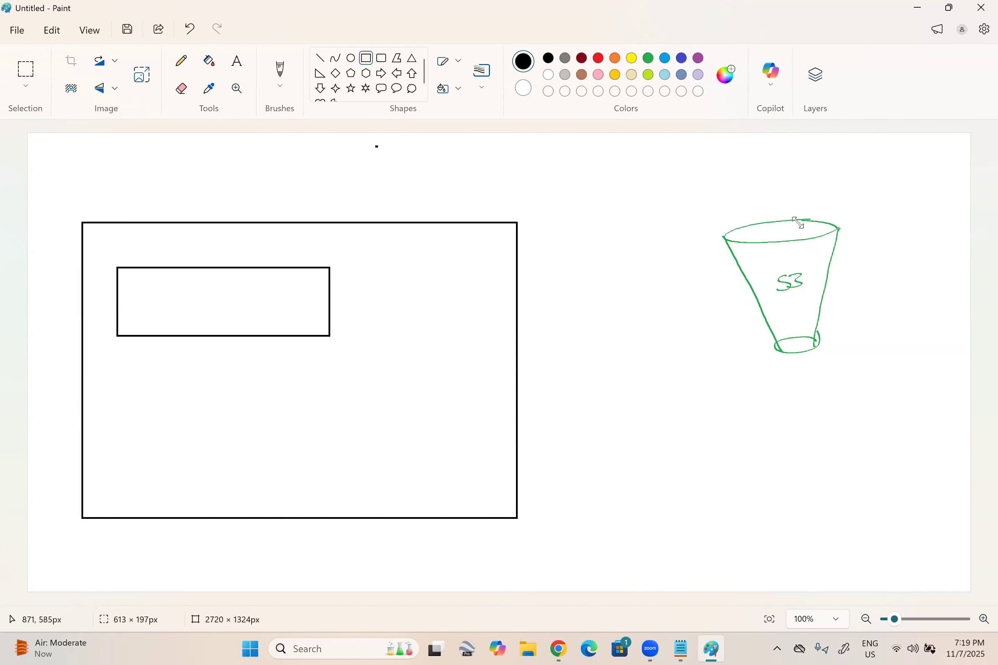
{"action": "left_click", "coordinate": [597, 57]}
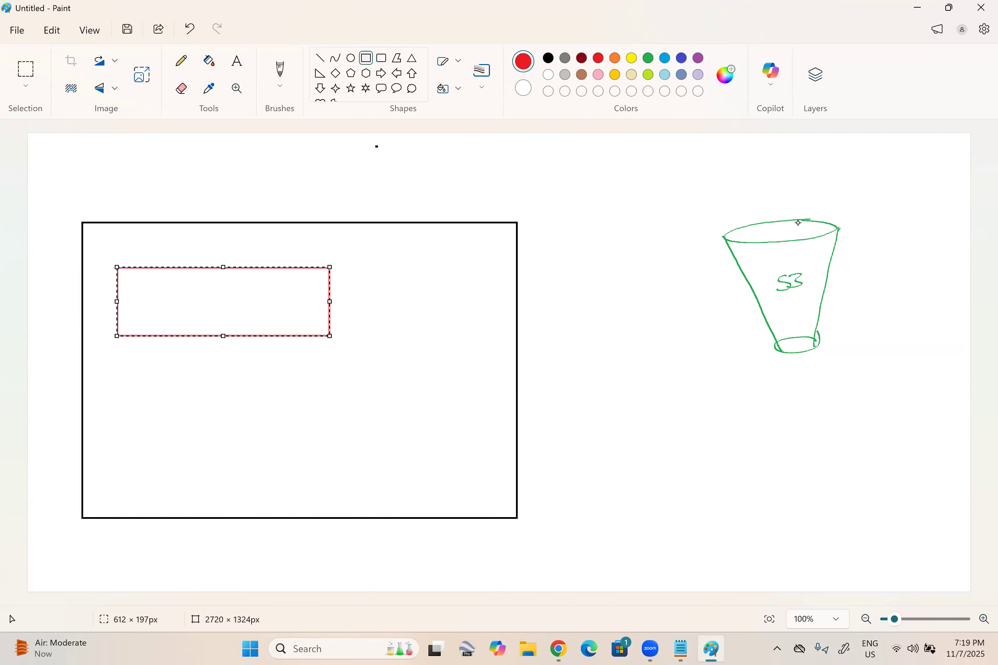
{"action": "left_click", "coordinate": [365, 58]}
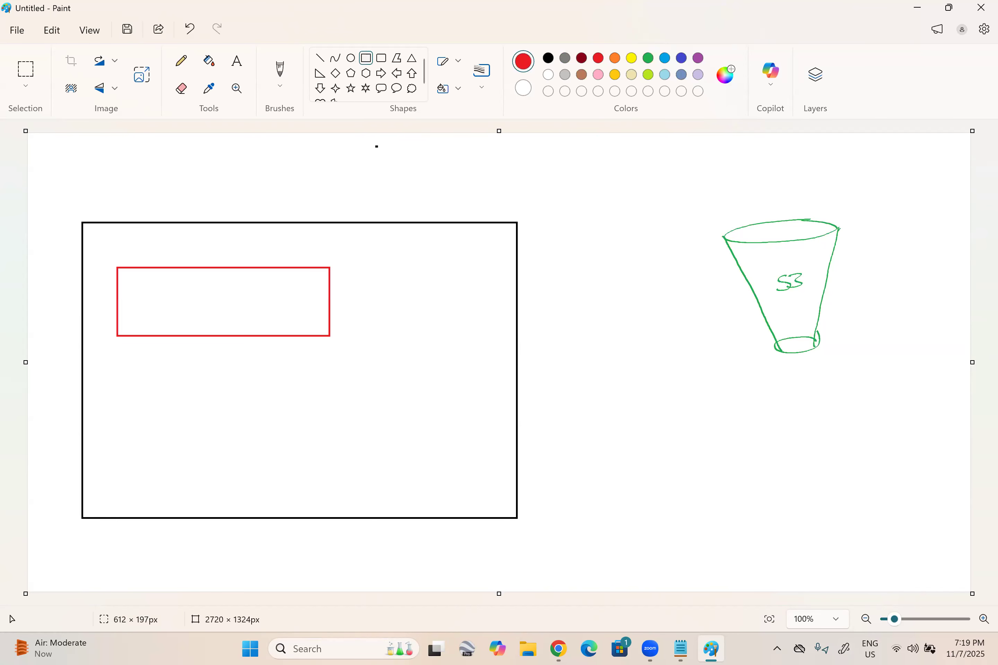
{"action": "left_click", "coordinate": [614, 57]}
{"action": "left_click", "coordinate": [680, 57]}
{"action": "mouse_move", "coordinate": [117, 408]}
{"action": "left_mouse_down"}
{"action": "mouse_move", "coordinate": [304, 477]}
{"action": "mouse_move", "coordinate": [330, 476]}
{"action": "left_mouse_up"}
Draw two blue circles about 149 × 138 px, one beside the red rectangle and one beside the blue rectangle
{"action": "left_click", "coordinate": [351, 57]}
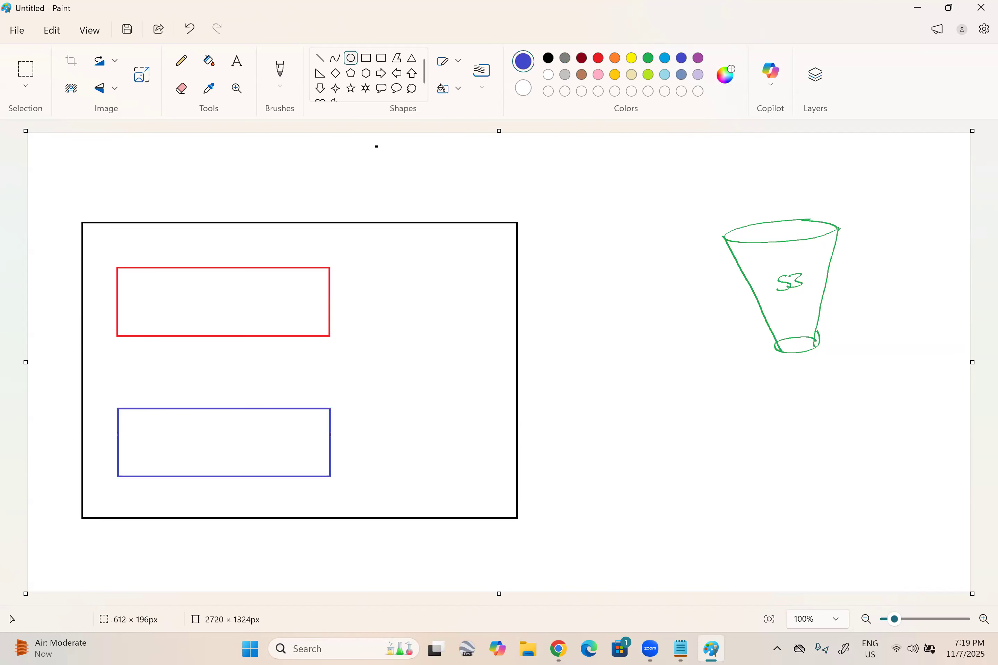
{"action": "left_click_drag", "start_coordinate": [393, 274], "coordinate": [445, 321]}
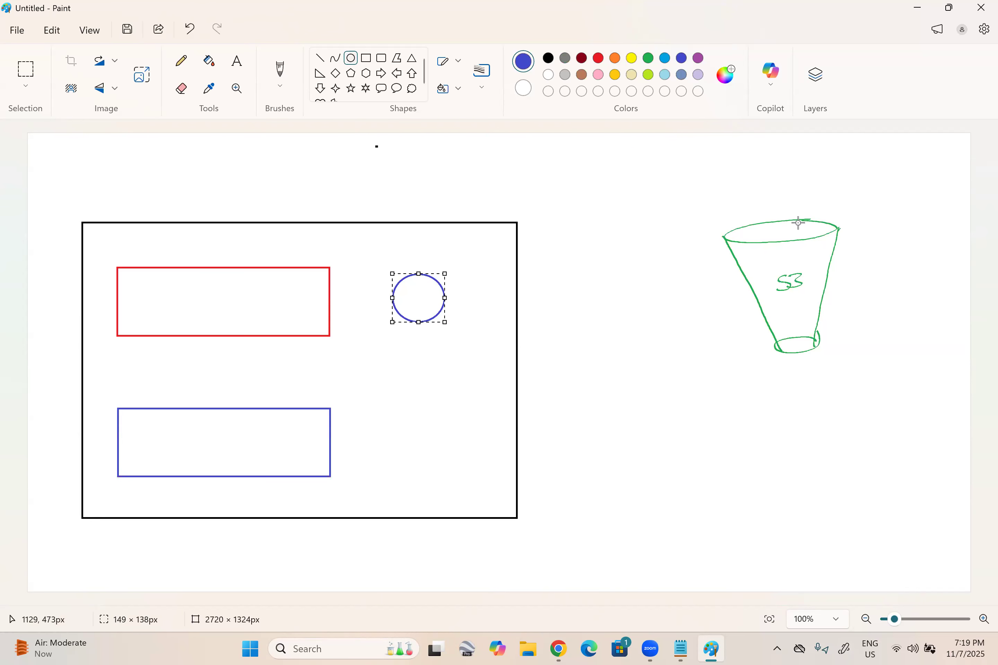
{"action": "left_click", "coordinate": [569, 313]}
{"action": "left_click_drag", "start_coordinate": [394, 414], "coordinate": [417, 441]}
{"action": "left_click", "coordinate": [589, 218]}
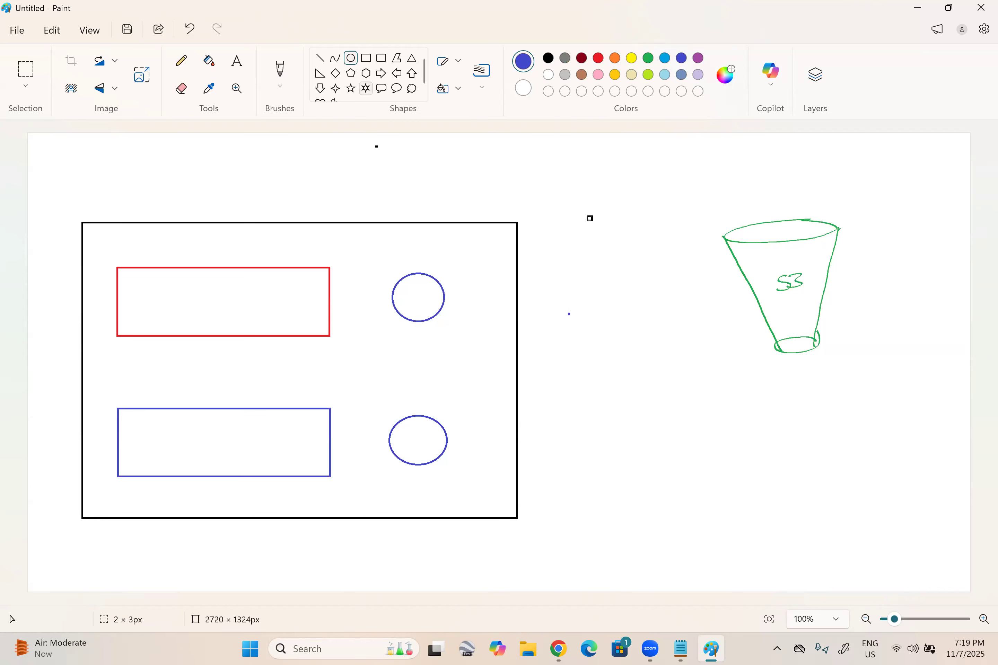
Draw a tall green rectangle against the outside of the black rectangle's right edge and handwrite "IGW" vertically in it
{"action": "left_click", "coordinate": [365, 58]}
{"action": "left_click", "coordinate": [581, 58]}
{"action": "left_click", "coordinate": [648, 57]}
{"action": "mouse_move", "coordinate": [518, 290]}
{"action": "left_mouse_down"}
{"action": "mouse_move", "coordinate": [550, 438]}
{"action": "mouse_move", "coordinate": [571, 475]}
{"action": "left_mouse_up"}
{"action": "left_click", "coordinate": [279, 71]}
{"action": "mouse_move", "coordinate": [529, 318]}
{"action": "left_mouse_down"}
{"action": "mouse_move", "coordinate": [536, 336]}
{"action": "mouse_move", "coordinate": [553, 334]}
{"action": "left_mouse_up"}
{"action": "left_click_drag", "start_coordinate": [538, 374], "coordinate": [549, 430]}
{"action": "left_click", "coordinate": [534, 436]}
Handwrite "Public RT" in the upper circle and "Private RT" in the lower circle in green
{"action": "mouse_move", "coordinate": [402, 295]}
{"action": "left_mouse_down"}
{"action": "mouse_move", "coordinate": [400, 306]}
{"action": "mouse_move", "coordinate": [427, 292]}
{"action": "mouse_move", "coordinate": [424, 306]}
{"action": "left_mouse_up"}
{"action": "left_click", "coordinate": [419, 309]}
{"action": "mouse_move", "coordinate": [395, 449]}
{"action": "left_mouse_down"}
{"action": "mouse_move", "coordinate": [424, 426]}
{"action": "mouse_move", "coordinate": [418, 453]}
{"action": "mouse_move", "coordinate": [428, 451]}
{"action": "left_mouse_up"}
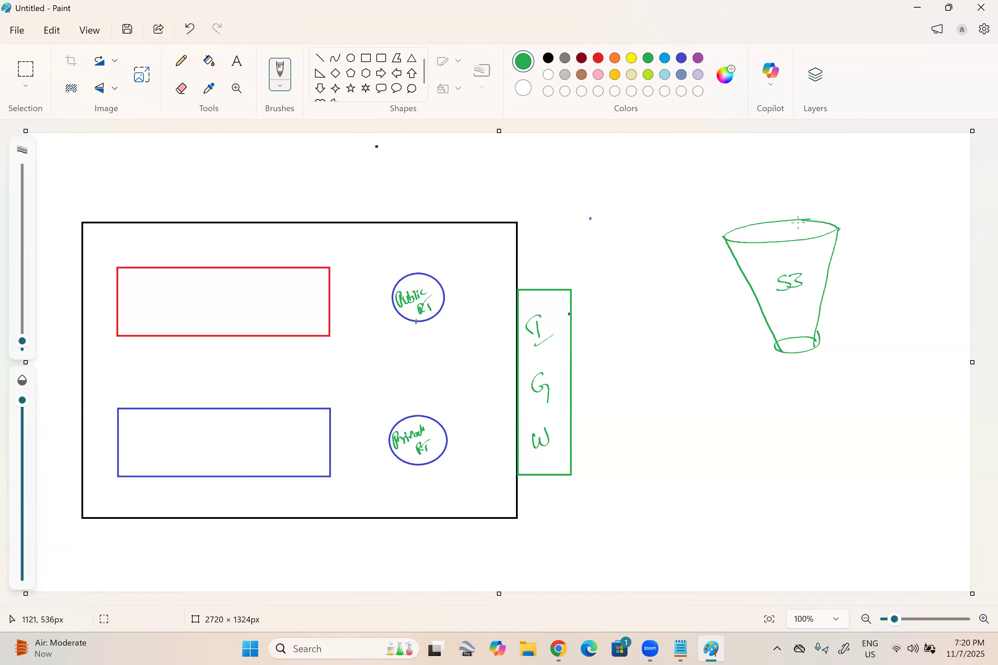
Connect the two route table circles, the public circle to the IGW, and each inner rectangle to its circle with double green lines
{"action": "left_click_drag", "start_coordinate": [416, 321], "coordinate": [414, 417]}
{"action": "left_click_drag", "start_coordinate": [420, 322], "coordinate": [418, 421]}
{"action": "left_click_drag", "start_coordinate": [444, 297], "coordinate": [526, 317]}
{"action": "left_click_drag", "start_coordinate": [445, 296], "coordinate": [526, 316]}
{"action": "left_click_drag", "start_coordinate": [328, 443], "coordinate": [376, 438]}
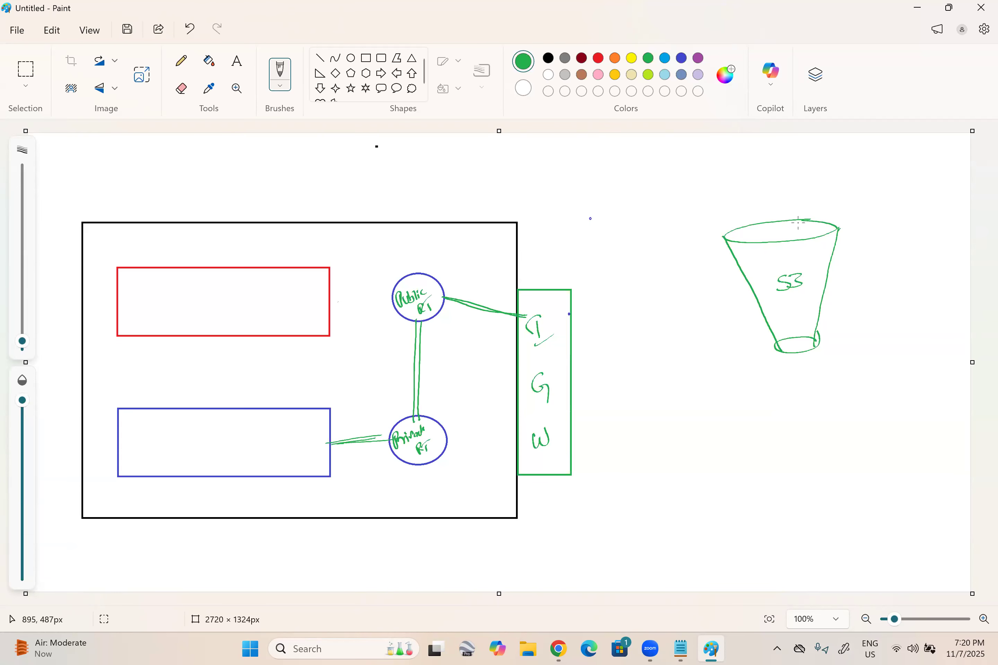
{"action": "left_click_drag", "start_coordinate": [329, 295], "coordinate": [400, 288]}
Sketch a black "NAT" box in the red rectangle and black boxes labelled "11" and "12" in the blue rectangle
{"action": "left_click", "coordinate": [549, 57]}
{"action": "mouse_move", "coordinate": [260, 276]}
{"action": "left_mouse_down"}
{"action": "mouse_move", "coordinate": [262, 320]}
{"action": "mouse_move", "coordinate": [301, 322]}
{"action": "mouse_move", "coordinate": [277, 297]}
{"action": "mouse_move", "coordinate": [285, 304]}
{"action": "left_mouse_up"}
{"action": "mouse_move", "coordinate": [133, 420]}
{"action": "left_mouse_down"}
{"action": "mouse_move", "coordinate": [135, 457]}
{"action": "mouse_move", "coordinate": [156, 457]}
{"action": "mouse_move", "coordinate": [143, 446]}
{"action": "left_mouse_up"}
{"action": "left_click_drag", "start_coordinate": [146, 434], "coordinate": [147, 444]}
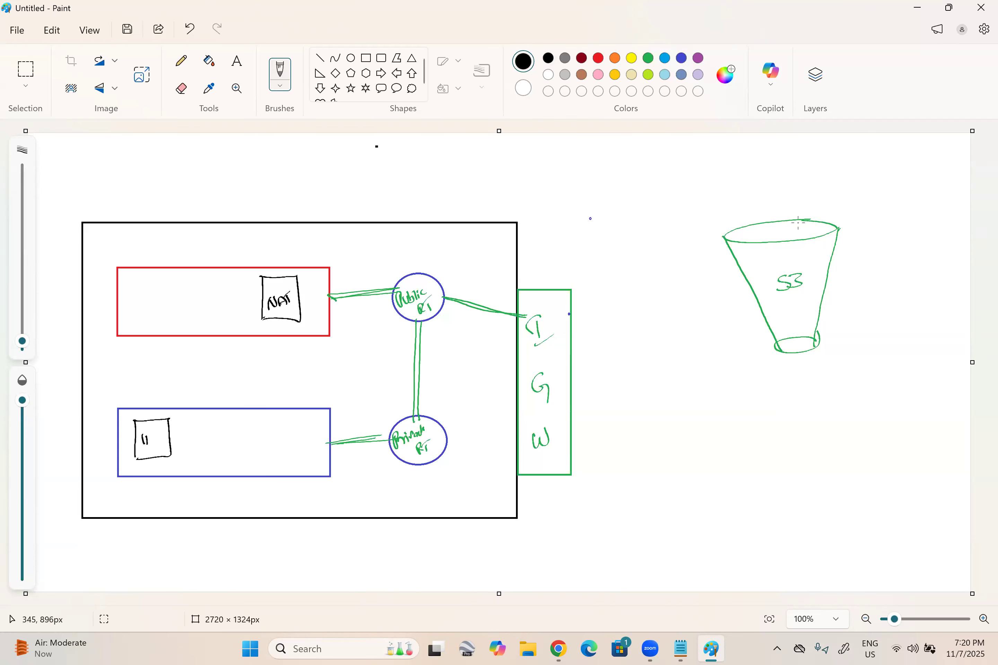
{"action": "mouse_move", "coordinate": [197, 420]}
{"action": "left_mouse_down"}
{"action": "mouse_move", "coordinate": [197, 454]}
{"action": "mouse_move", "coordinate": [232, 423]}
{"action": "mouse_move", "coordinate": [198, 453]}
{"action": "left_mouse_up"}
{"action": "mouse_move", "coordinate": [207, 436]}
{"action": "left_mouse_down"}
{"action": "mouse_move", "coordinate": [208, 443]}
{"action": "mouse_move", "coordinate": [230, 435]}
{"action": "left_mouse_up"}
Sketch two orange boxes labelled "1" and "2" inside the red rectangle beside the NAT box
{"action": "left_click", "coordinate": [614, 57]}
{"action": "mouse_move", "coordinate": [130, 273]}
{"action": "left_mouse_down"}
{"action": "mouse_move", "coordinate": [128, 315]}
{"action": "mouse_move", "coordinate": [170, 276]}
{"action": "mouse_move", "coordinate": [169, 315]}
{"action": "left_mouse_up"}
{"action": "mouse_move", "coordinate": [169, 315]}
{"action": "left_mouse_down"}
{"action": "mouse_move", "coordinate": [133, 318]}
{"action": "mouse_move", "coordinate": [148, 300]}
{"action": "mouse_move", "coordinate": [194, 313]}
{"action": "mouse_move", "coordinate": [232, 278]}
{"action": "left_mouse_up"}
{"action": "mouse_move", "coordinate": [232, 278]}
{"action": "left_mouse_down"}
{"action": "mouse_move", "coordinate": [232, 310]}
{"action": "mouse_move", "coordinate": [196, 319]}
{"action": "mouse_move", "coordinate": [213, 305]}
{"action": "left_mouse_up"}
{"action": "left_click_drag", "start_coordinate": [205, 305], "coordinate": [235, 295]}
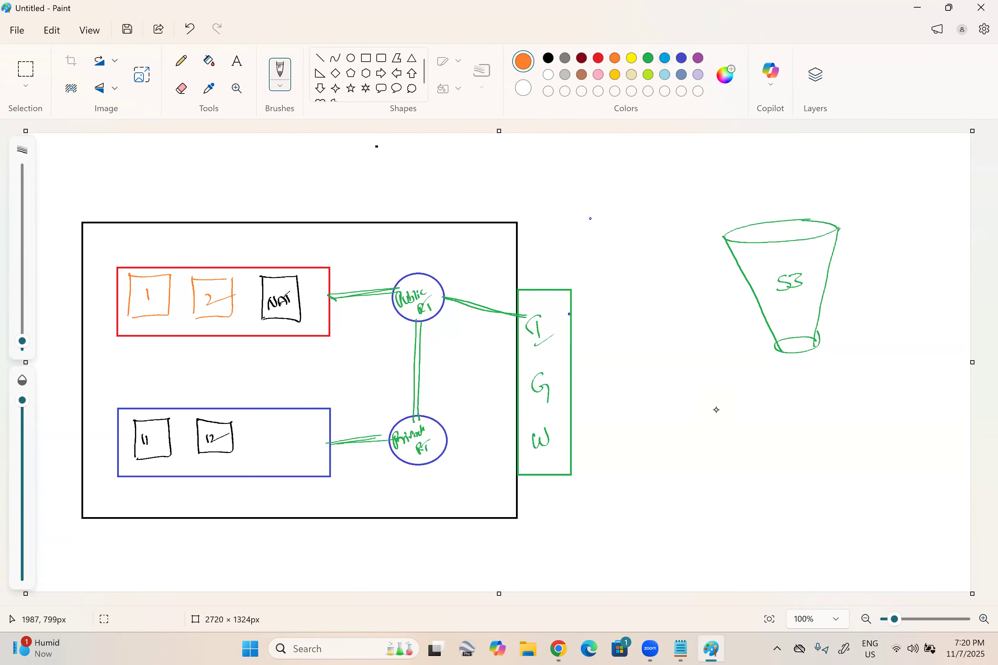
Handwrite "Image JPG" in purple inside the S3 bucket and add a callout line labelled "Public object"
{"action": "left_click", "coordinate": [698, 58]}
{"action": "left_click_drag", "start_coordinate": [750, 266], "coordinate": [759, 267]}
{"action": "left_click_drag", "start_coordinate": [755, 271], "coordinate": [815, 255]}
{"action": "mouse_move", "coordinate": [812, 245]}
{"action": "left_mouse_down"}
{"action": "mouse_move", "coordinate": [819, 257]}
{"action": "mouse_move", "coordinate": [940, 203]}
{"action": "left_mouse_up"}
{"action": "mouse_move", "coordinate": [923, 230]}
{"action": "left_mouse_down"}
{"action": "mouse_move", "coordinate": [917, 236]}
{"action": "mouse_move", "coordinate": [941, 230]}
{"action": "left_mouse_up"}
{"action": "left_click_drag", "start_coordinate": [942, 227], "coordinate": [950, 218]}
{"action": "left_click_drag", "start_coordinate": [948, 219], "coordinate": [954, 216]}
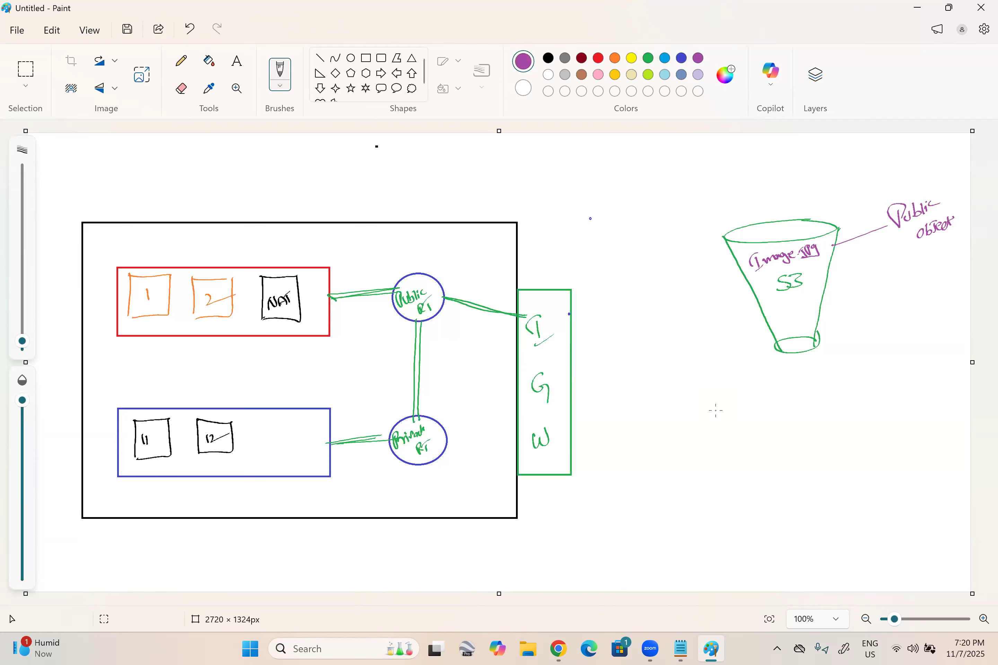
Handwrite "Object url" in blue below the S3 bucket
{"action": "left_click", "coordinate": [680, 57]}
{"action": "left_click_drag", "start_coordinate": [769, 453], "coordinate": [772, 450]}
{"action": "mouse_move", "coordinate": [782, 441]}
{"action": "left_mouse_down"}
{"action": "mouse_move", "coordinate": [778, 459]}
{"action": "mouse_move", "coordinate": [830, 429]}
{"action": "left_mouse_up"}
{"action": "left_click", "coordinate": [822, 433]}
{"action": "left_click_drag", "start_coordinate": [835, 427], "coordinate": [843, 431]}
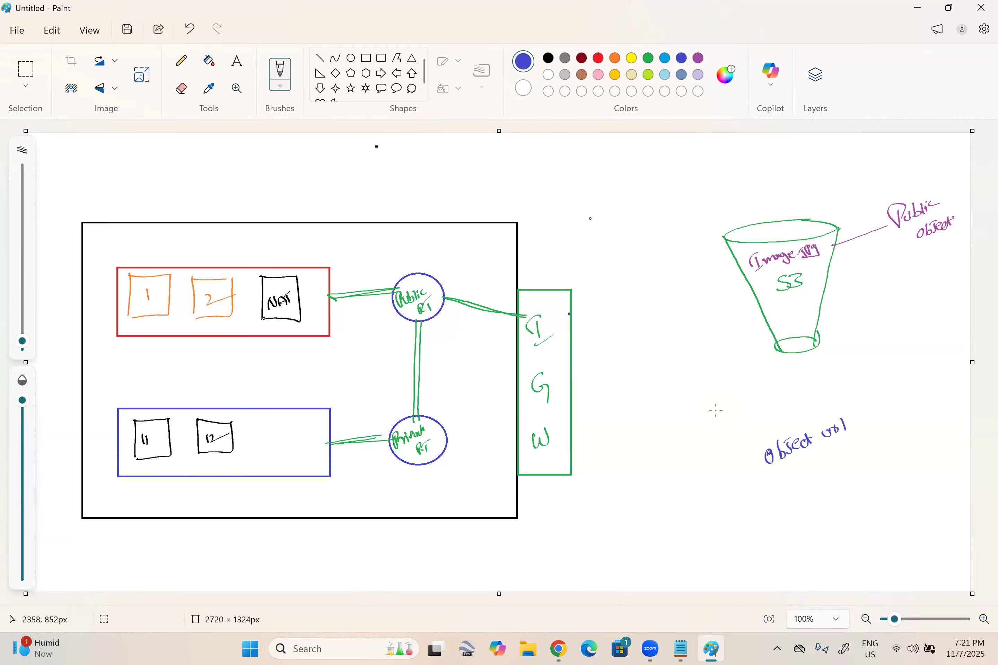
Sketch a brown browser box below the bucket with an arrow up to the bucket, and label the arrow "Internet"
{"action": "left_click", "coordinate": [581, 74]}
{"action": "mouse_move", "coordinate": [729, 499]}
{"action": "left_mouse_down"}
{"action": "mouse_move", "coordinate": [728, 533]}
{"action": "mouse_move", "coordinate": [769, 533]}
{"action": "mouse_move", "coordinate": [782, 498]}
{"action": "mouse_move", "coordinate": [735, 523]}
{"action": "mouse_move", "coordinate": [750, 515]}
{"action": "mouse_move", "coordinate": [749, 293]}
{"action": "left_mouse_up"}
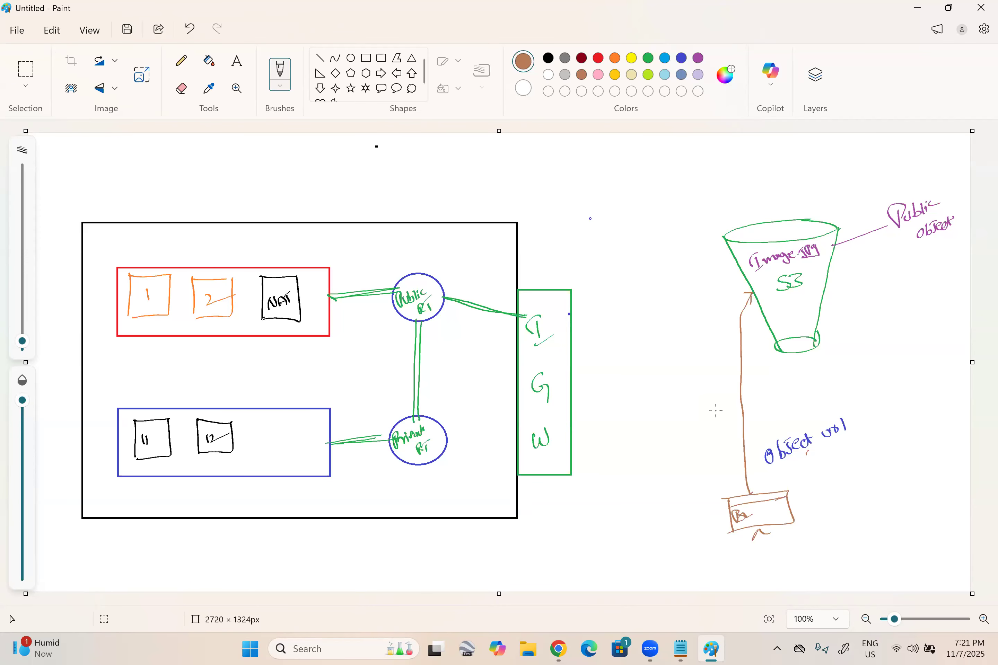
{"action": "left_click_drag", "start_coordinate": [756, 417], "coordinate": [823, 390]}
Retrace box 1 in brown and draw its path through the public route table and IGW to the S3 bucket
{"action": "left_click_drag", "start_coordinate": [130, 274], "coordinate": [132, 316]}
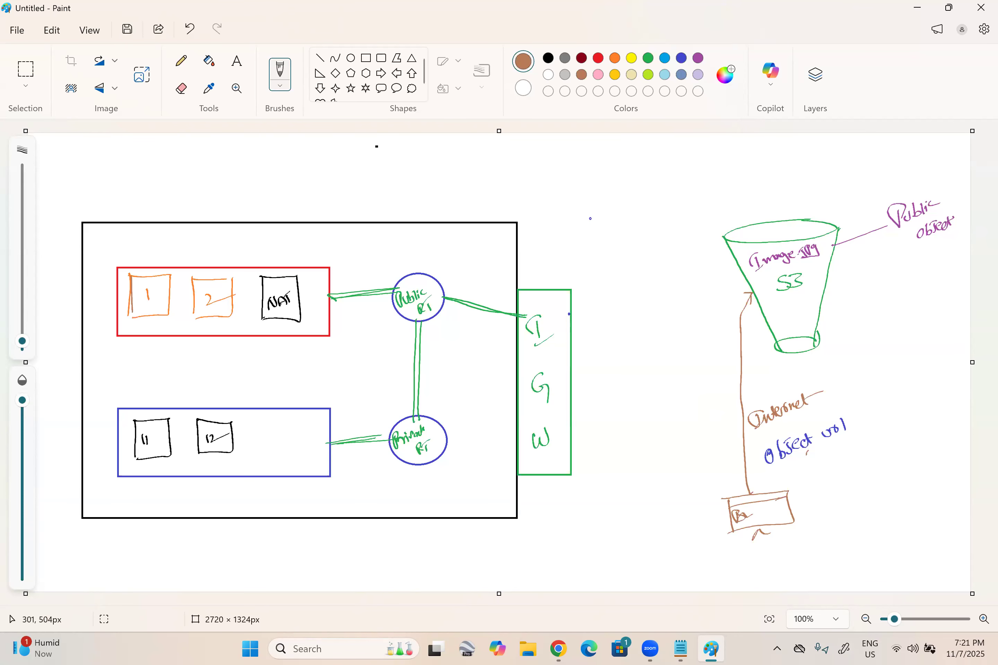
{"action": "mouse_move", "coordinate": [129, 275]}
{"action": "left_mouse_down"}
{"action": "mouse_move", "coordinate": [172, 272]}
{"action": "mouse_move", "coordinate": [133, 318]}
{"action": "left_mouse_up"}
{"action": "mouse_move", "coordinate": [152, 314]}
{"action": "left_mouse_down"}
{"action": "mouse_move", "coordinate": [239, 332]}
{"action": "mouse_move", "coordinate": [325, 300]}
{"action": "mouse_move", "coordinate": [399, 295]}
{"action": "mouse_move", "coordinate": [571, 380]}
{"action": "mouse_move", "coordinate": [709, 167]}
{"action": "mouse_move", "coordinate": [775, 221]}
{"action": "left_mouse_up"}
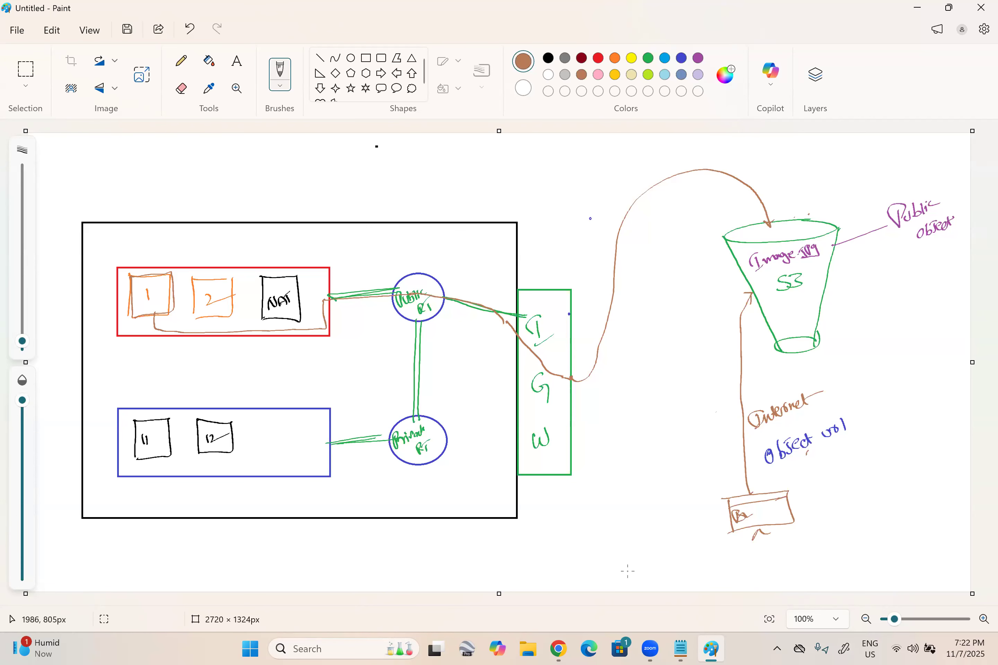
Switch to Notepad and begin a bullet under Gateway Endpoint for S3: "--> In general, whenever you upload or download ay objects from the"
{"action": "left_click", "coordinate": [680, 648]}
{"action": "left_click", "coordinate": [346, 538]}
{"action": "key", "text": "Return"}
{"action": "key", "text": "Return"}
{"action": "type", "text": "--> In general, wh"}
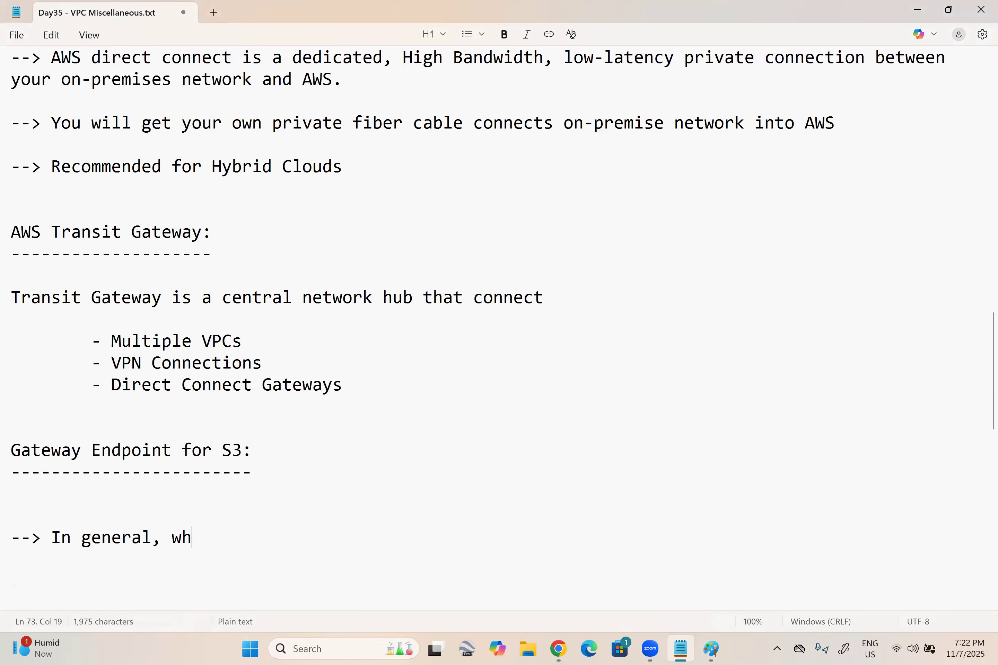
{"action": "type", "text": "enever you "}
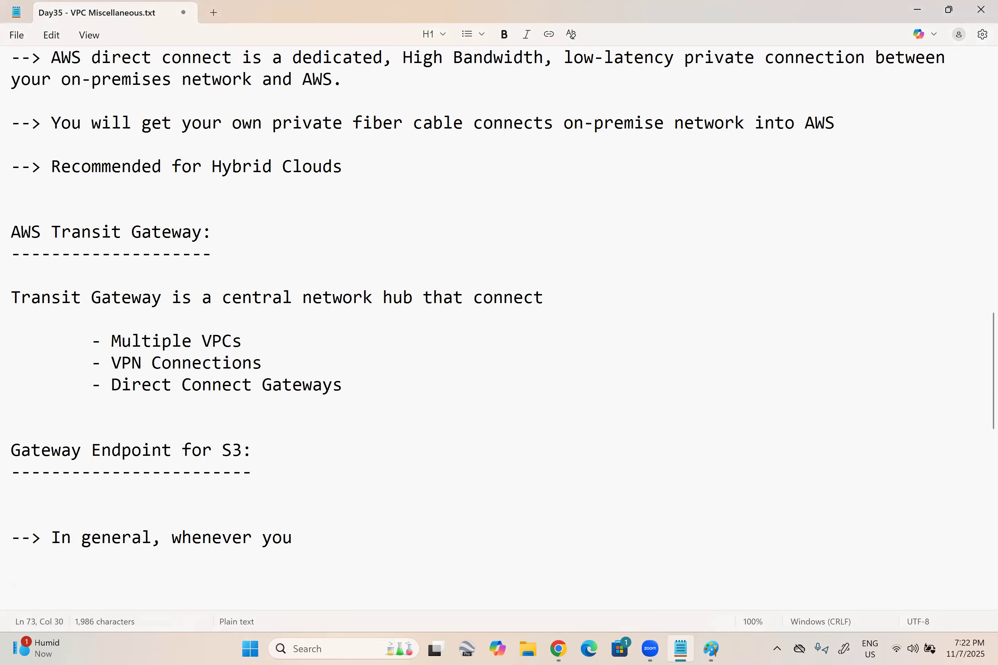
{"action": "type", "text": "upload o"}
{"action": "type", "text": "r download ay "}
{"action": "type", "text": "obej"}
{"action": "key", "text": "BackSpace"}
{"action": "key", "text": "BackSpace"}
{"action": "type", "text": "jects from thev"}
Complete the bullet with "VPC to AWS S3 bucket, all the data will reach S3 bucket through the public INterent." and leave blank lines
{"action": "key", "text": "BackSpace"}
{"action": "type", "text": "VPC to AWS "}
{"action": "type", "text": "S3 bucket, all "}
{"action": "type", "text": "the data first"}
{"action": "key", "text": "BackSpace"}
{"action": "key", "text": "BackSpace"}
{"action": "key", "text": "BackSpace"}
{"action": "key", "text": "BackSpace"}
{"action": "key", "text": "BackSpace"}
{"action": "key", "text": "BackSpace"}
{"action": "type", "text": "will reach S3 bucket through the public INterent."}
{"action": "key", "text": "Return"}
{"action": "key", "text": "Return"}
{"action": "key", "text": "Return"}
Begin a second bullet: "--> By Createing S3 gateway endpoint, we can establish a direct connection"
{"action": "type", "text": "--> By C"}
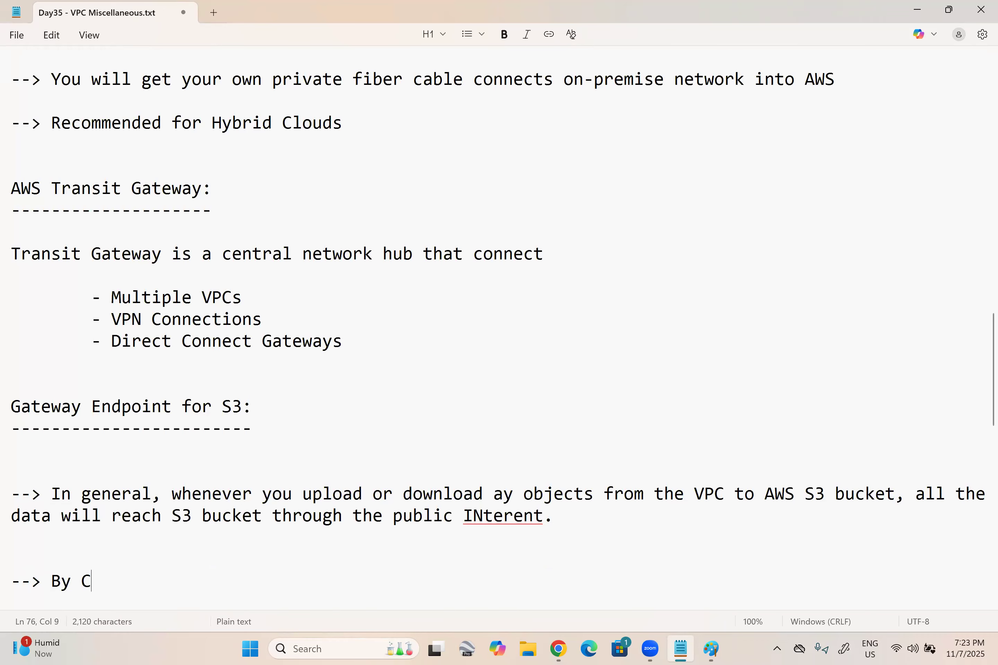
{"action": "type", "text": "reateing S3 "}
{"action": "type", "text": "gateway en"}
{"action": "type", "text": "dpoint, we"}
{"action": "type", "text": " can create"}
{"action": "key", "text": "BackSpace"}
{"action": "key", "text": "BackSpace"}
{"action": "key", "text": "BackSpace"}
{"action": "key", "text": "BackSpace"}
{"action": "key", "text": "BackSpace"}
{"action": "key", "text": "BackSpace"}
{"action": "key", "text": "BackSpace"}
{"action": "type", "text": "establisg"}
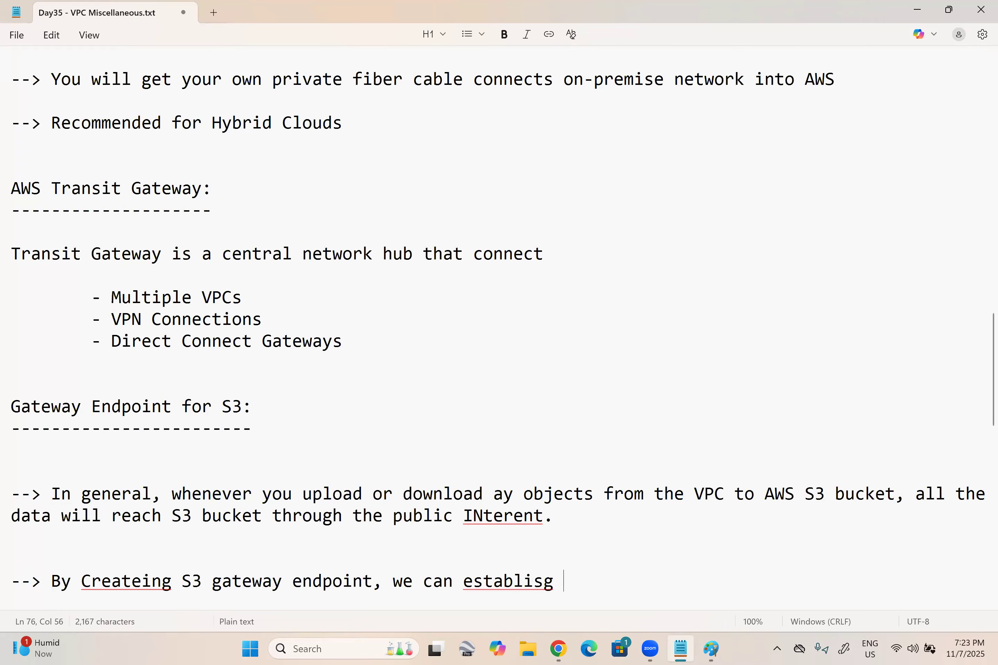
{"action": "key", "text": "BackSpace"}
{"action": "type", "text": "h a dir"}
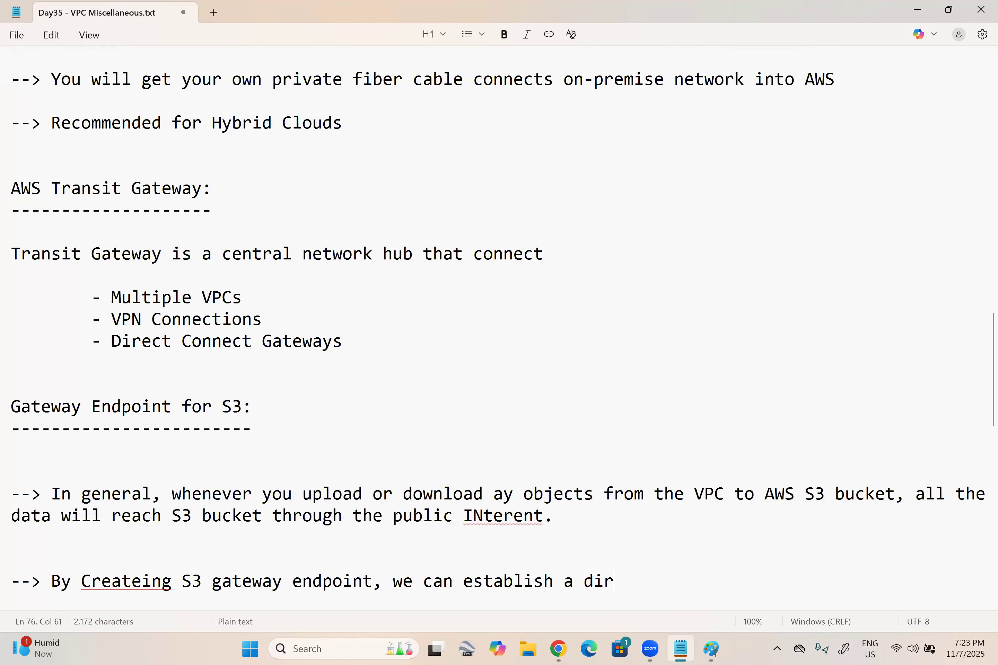
{"action": "type", "text": "ect connection "}
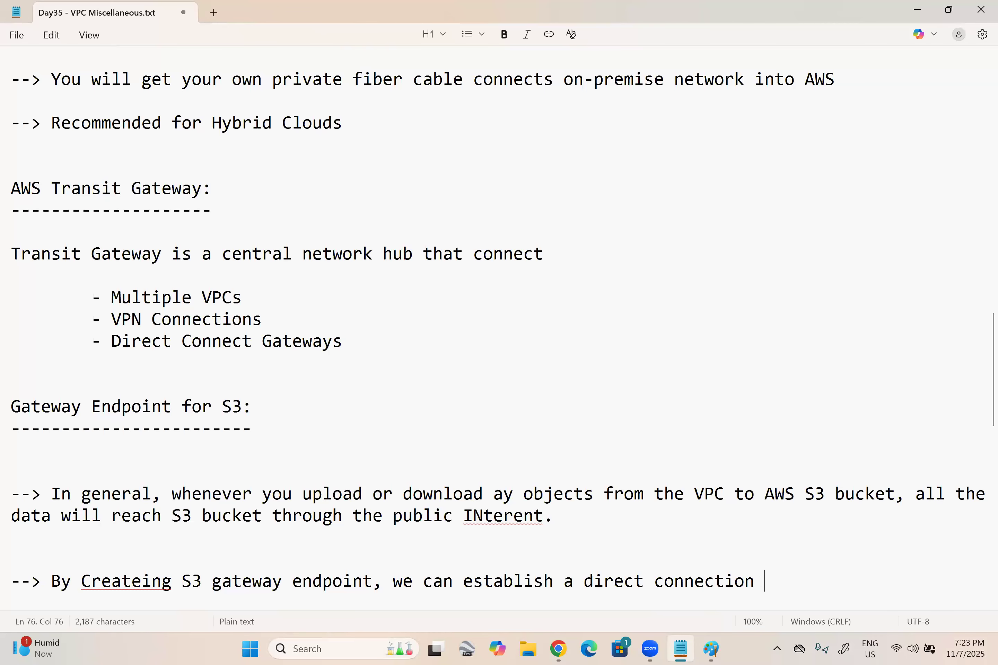
Finish the second bullet with "between the vPC and S3 bucket without using Public Interent or NAT." and add blank lines
{"action": "type", "text": "between the vP"}
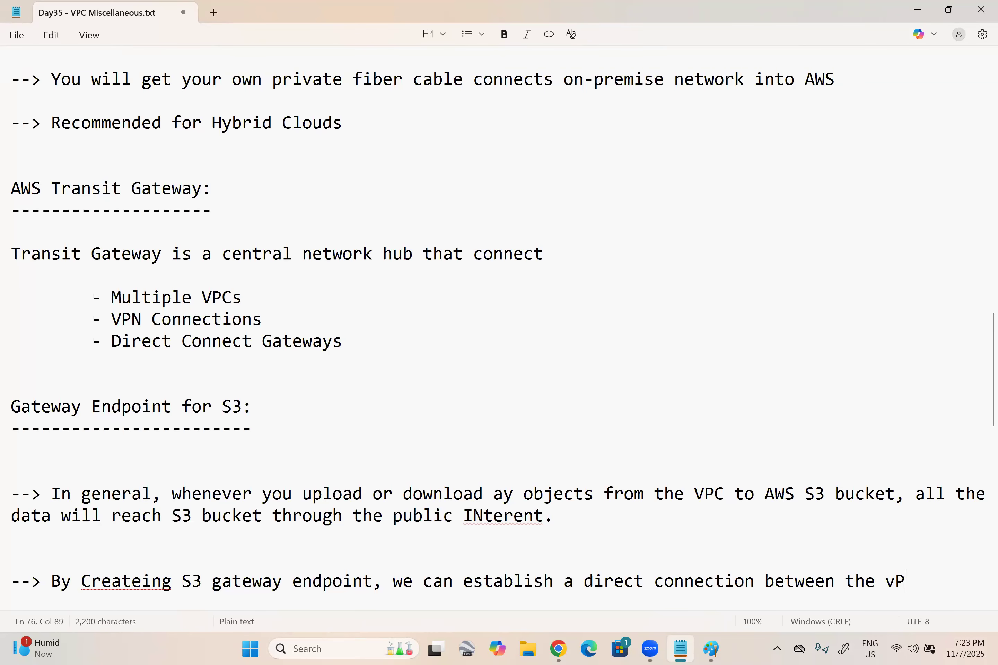
{"action": "type", "text": "C and S3 buc"}
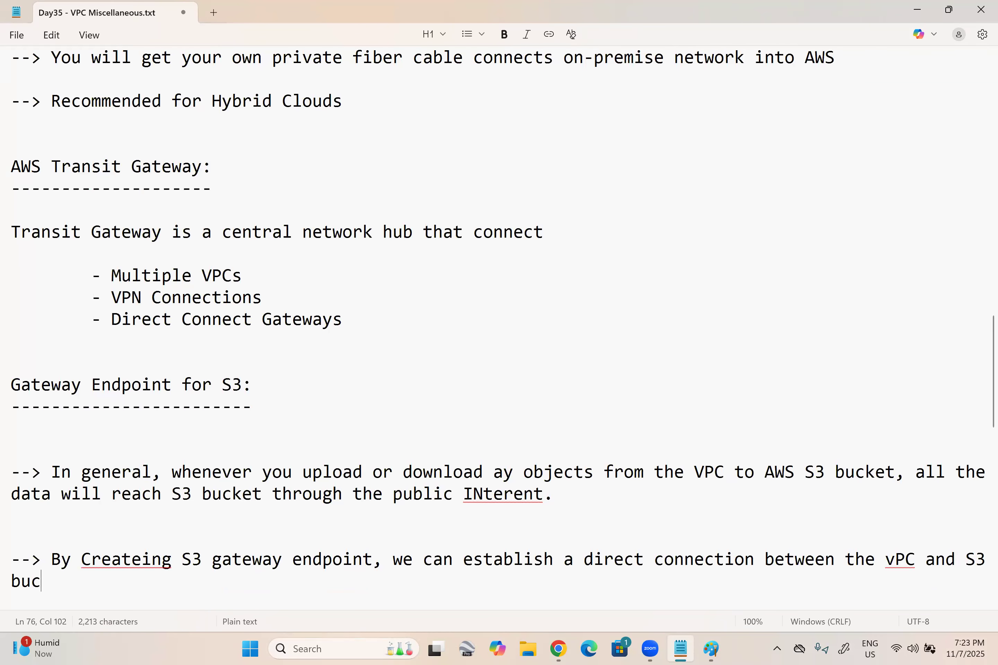
{"action": "type", "text": "ket without "}
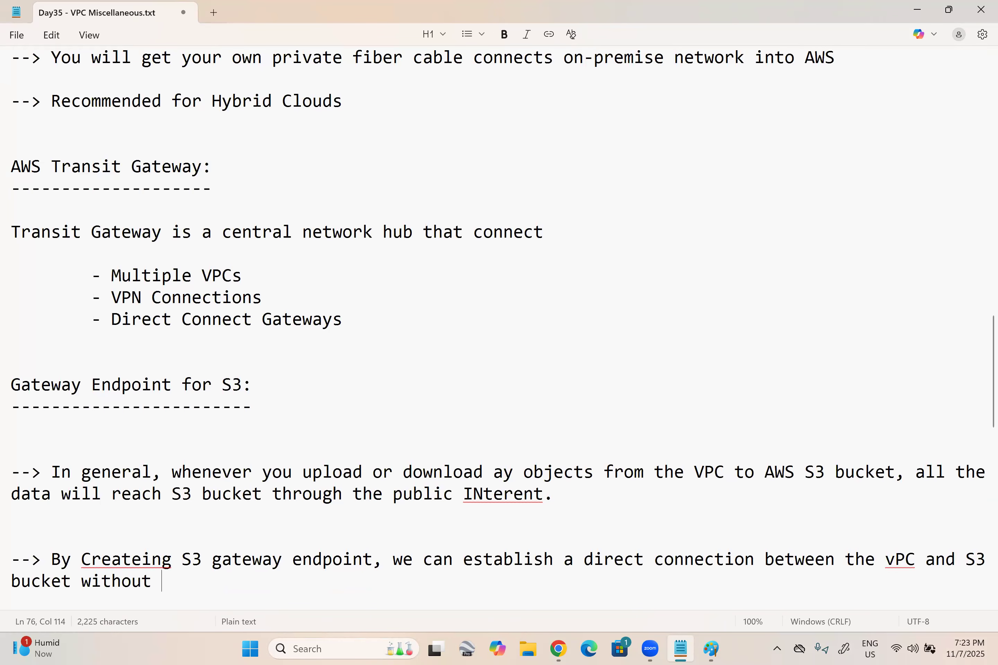
{"action": "type", "text": "using Pu"}
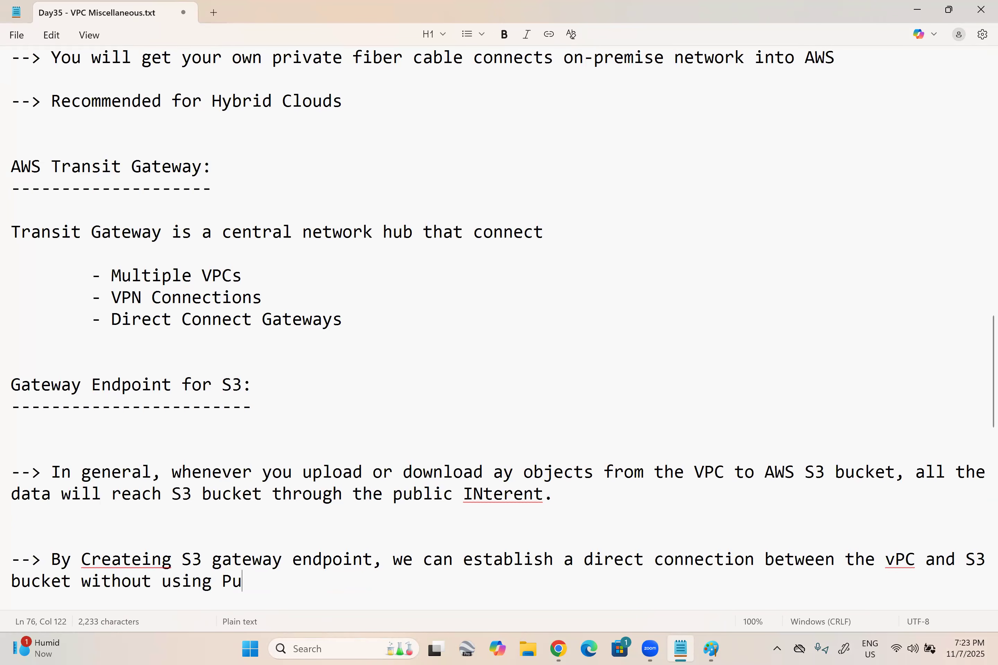
{"action": "type", "text": "blic Interent or"}
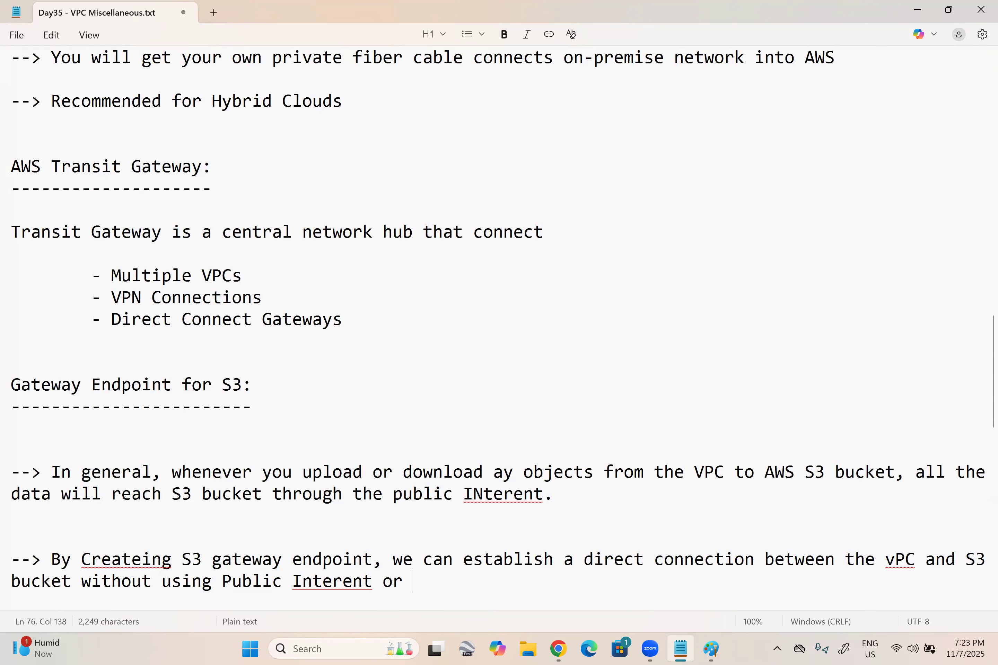
{"action": "type", "text": " NAT."}
{"action": "key", "text": "Return"}
{"action": "key", "text": "Return"}
{"action": "key", "text": "Return"}
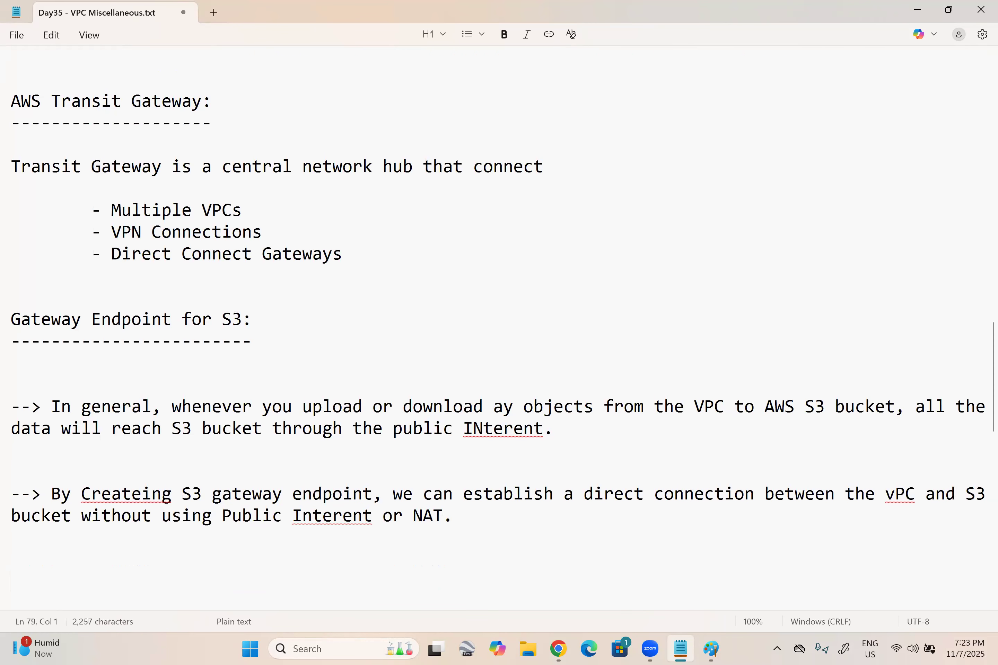
Correct the misspelled words in the second bullet to "Internet" and "Creating", and save the notes
{"action": "right_click", "coordinate": [345, 523]}
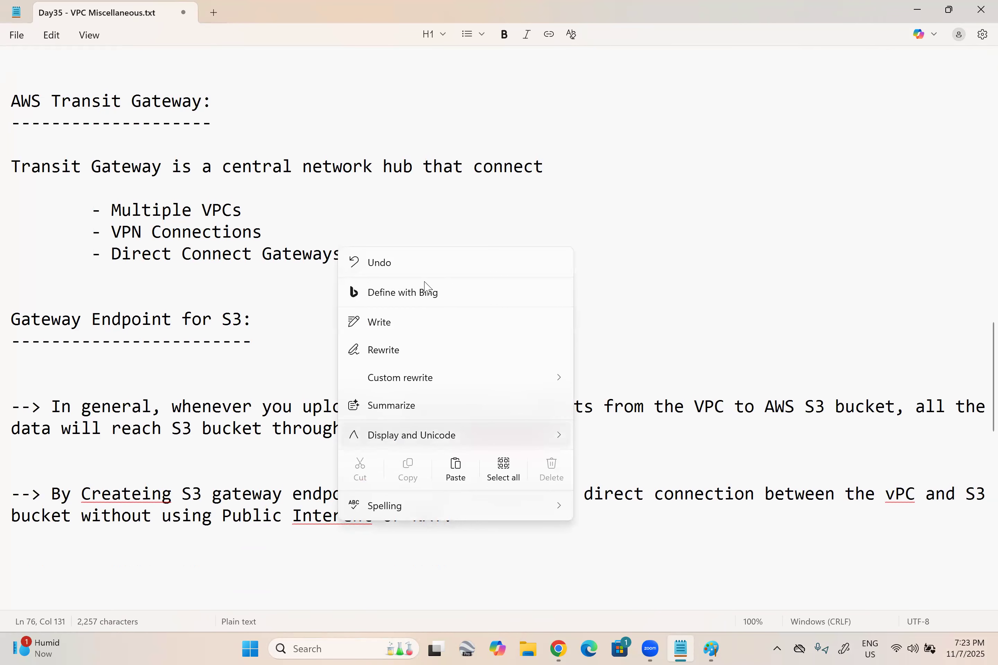
{"action": "left_click", "coordinate": [321, 519]}
{"action": "left_click", "coordinate": [317, 539]}
{"action": "left_click", "coordinate": [146, 494]}
{"action": "left_click", "coordinate": [100, 524]}
{"action": "left_click", "coordinate": [520, 543]}
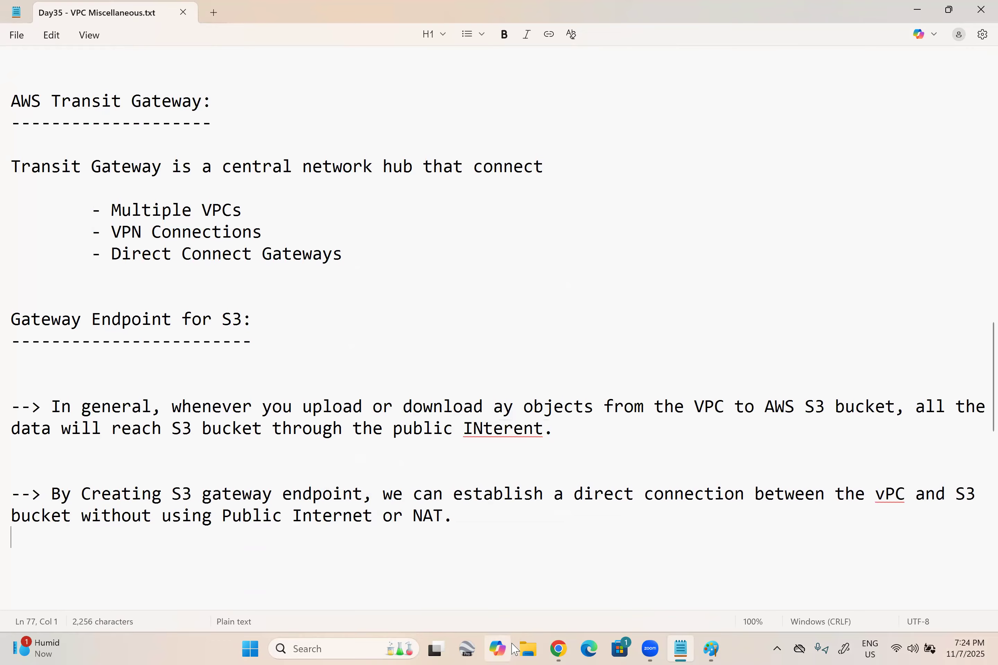
Switch to the VPC console in Chrome and return to the start of its navigation list
{"action": "mouse_move", "coordinate": [558, 647]}
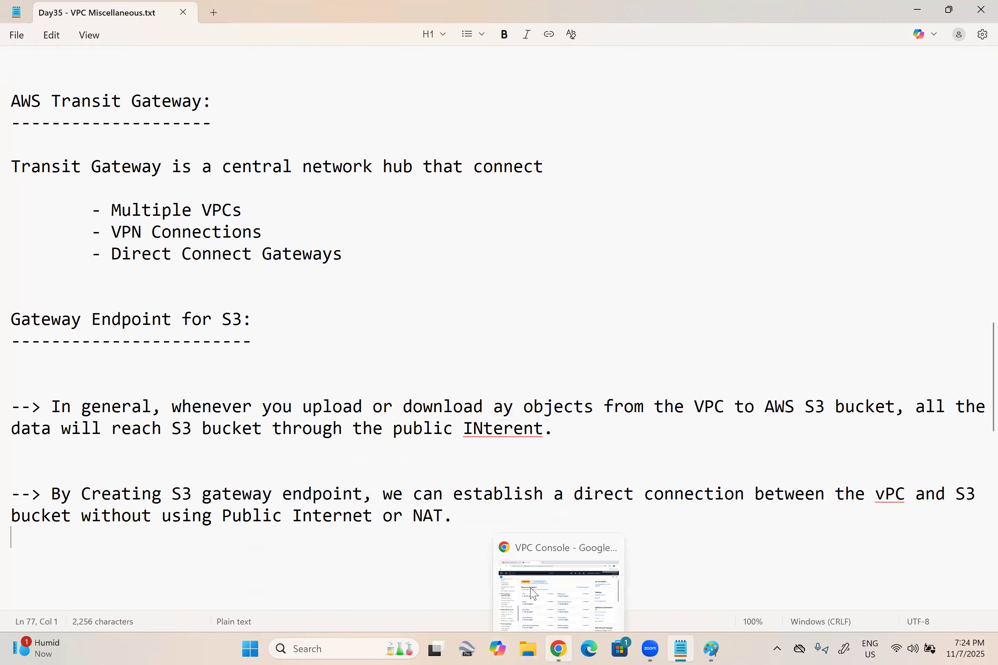
{"action": "left_click", "coordinate": [533, 594]}
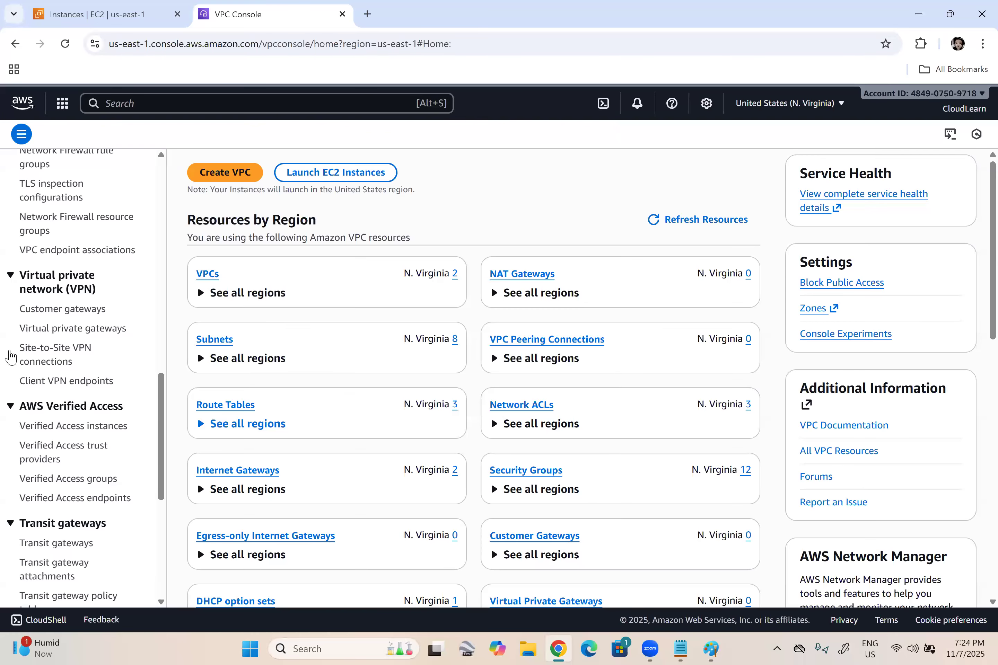
{"action": "scroll", "coordinate": [11, 358], "scroll_direction": "up", "scroll_amount": 15}
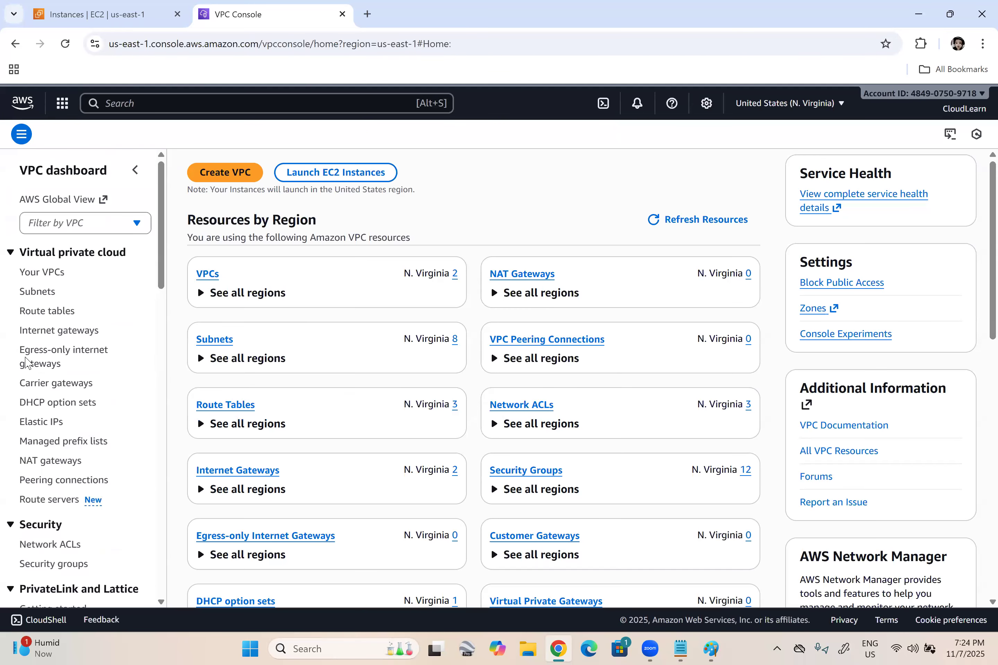
Search the AWS console for "s3 gateway" and clear the search
{"action": "left_click", "coordinate": [155, 112]}
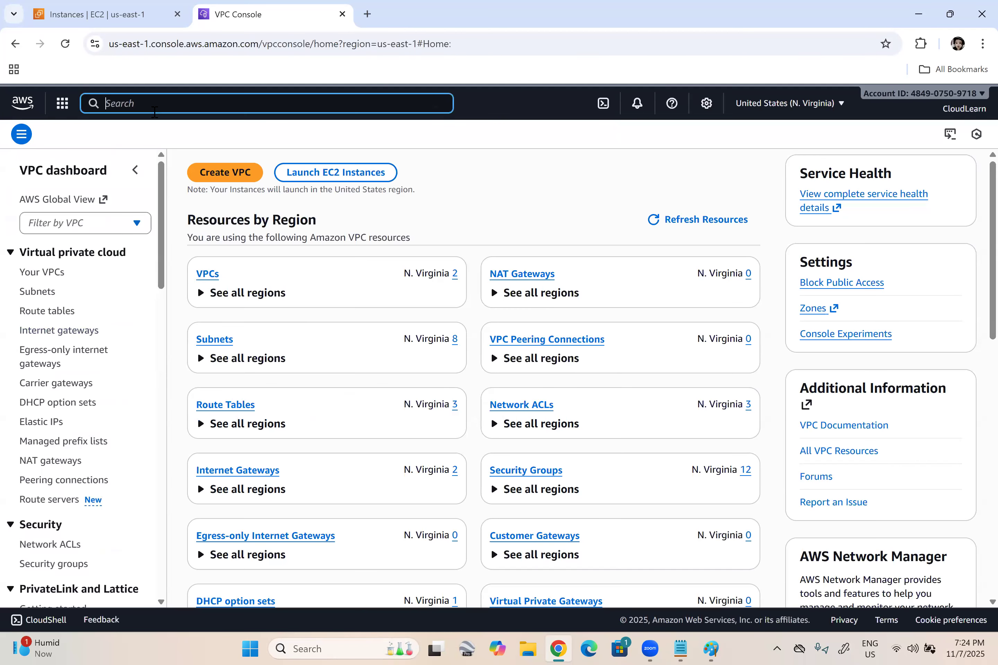
{"action": "type", "text": "s3 gateway"}
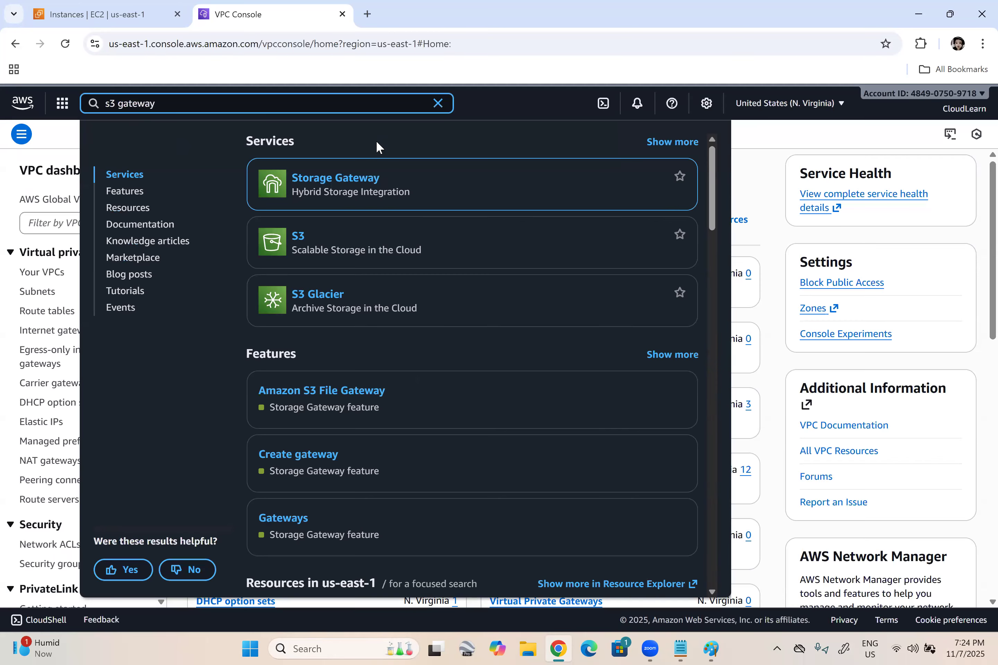
{"action": "left_click", "coordinate": [439, 104]}
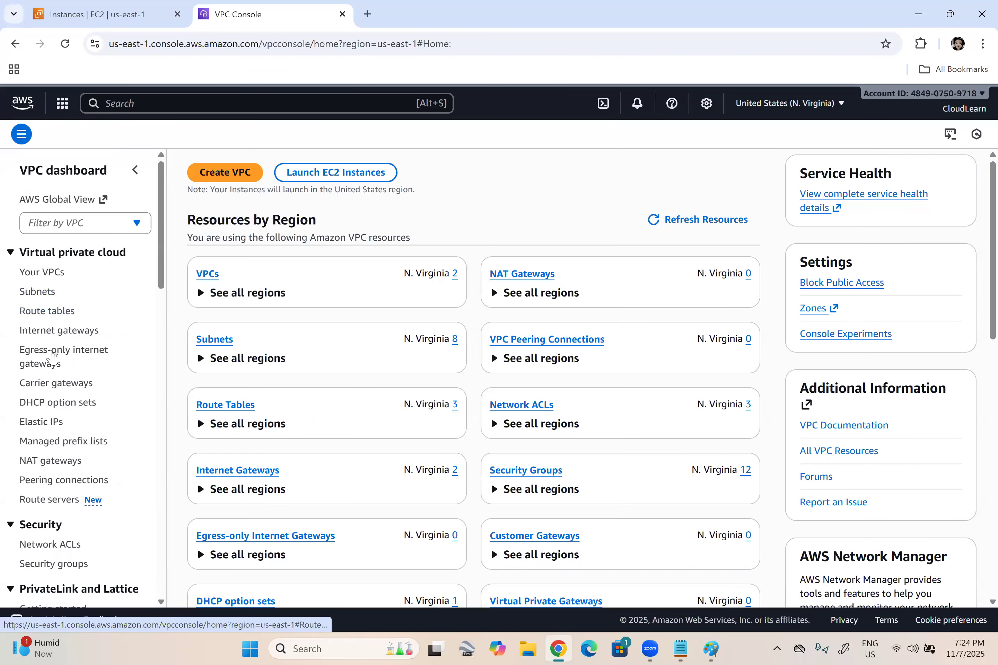
Review the transit gateway creation form and its options, then go back to the VPC home page without creating one
{"action": "scroll", "coordinate": [62, 476], "scroll_direction": "down", "scroll_amount": 3}
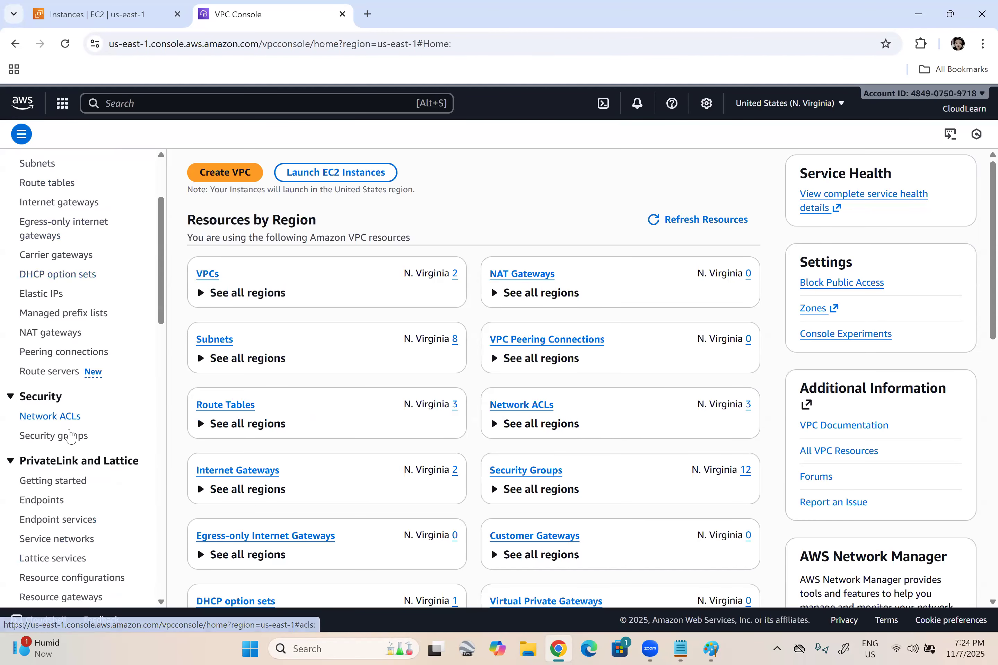
{"action": "scroll", "coordinate": [75, 440], "scroll_direction": "down", "scroll_amount": 2}
{"action": "scroll", "coordinate": [81, 444], "scroll_direction": "down", "scroll_amount": 2}
{"action": "scroll", "coordinate": [82, 442], "scroll_direction": "down", "scroll_amount": 8}
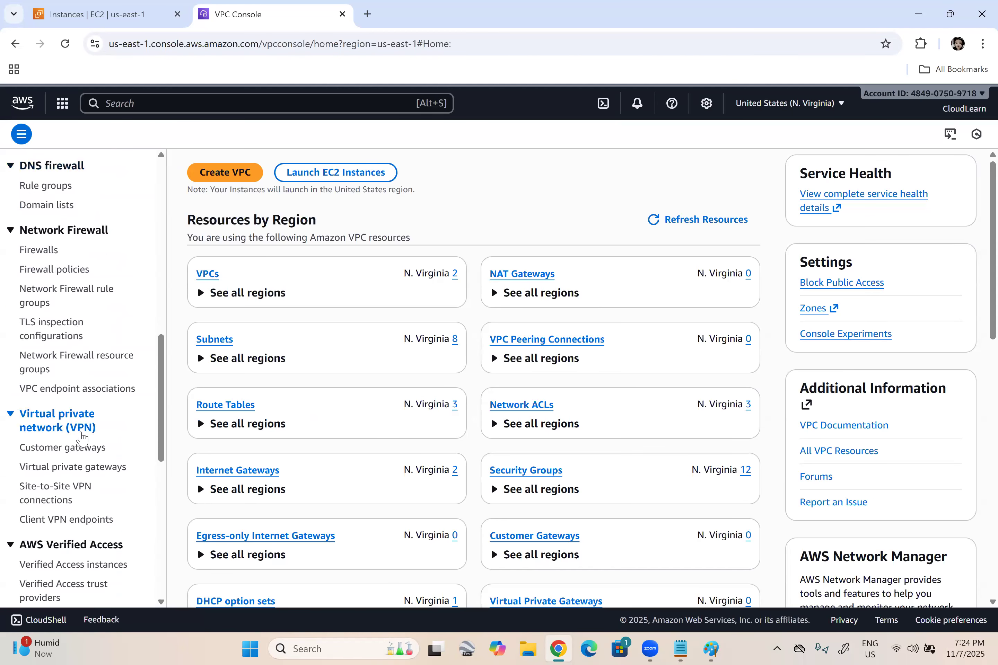
{"action": "scroll", "coordinate": [83, 437], "scroll_direction": "down", "scroll_amount": 6}
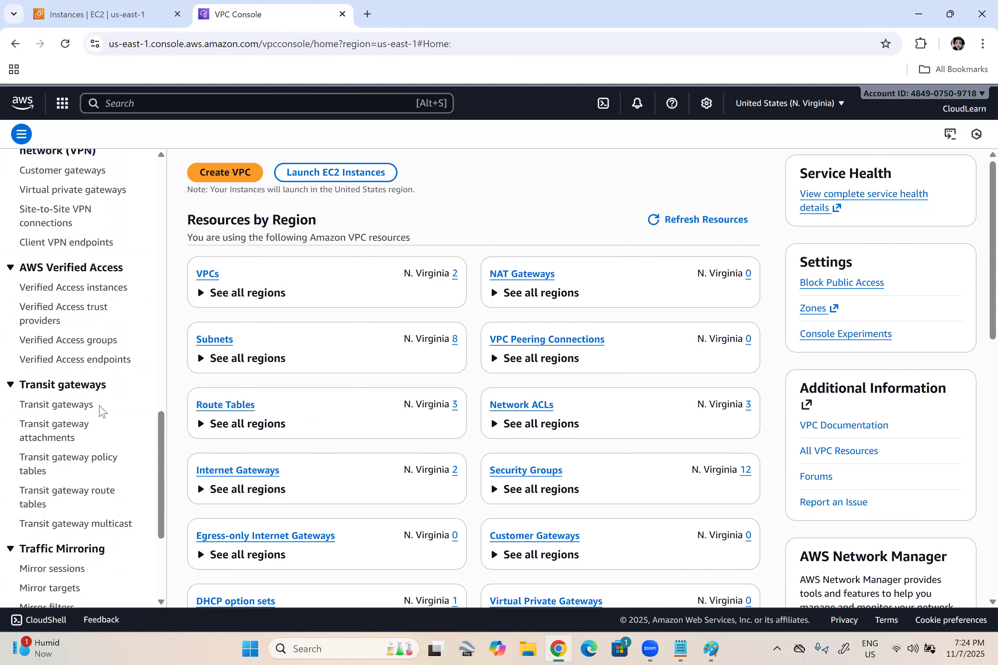
{"action": "scroll", "coordinate": [101, 411], "scroll_direction": "down", "scroll_amount": 5}
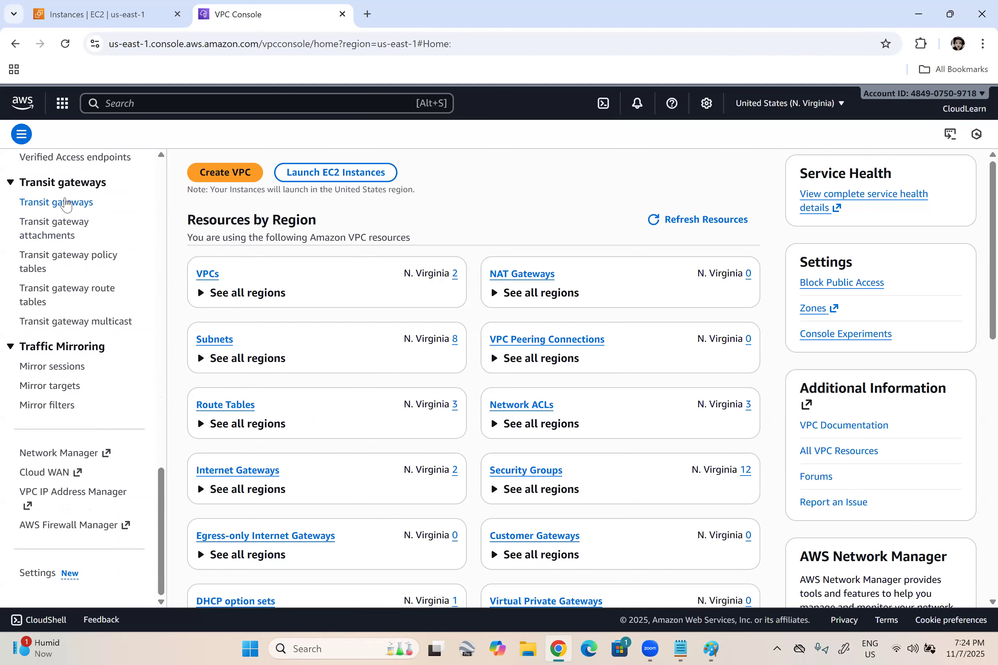
{"action": "left_click", "coordinate": [66, 205]}
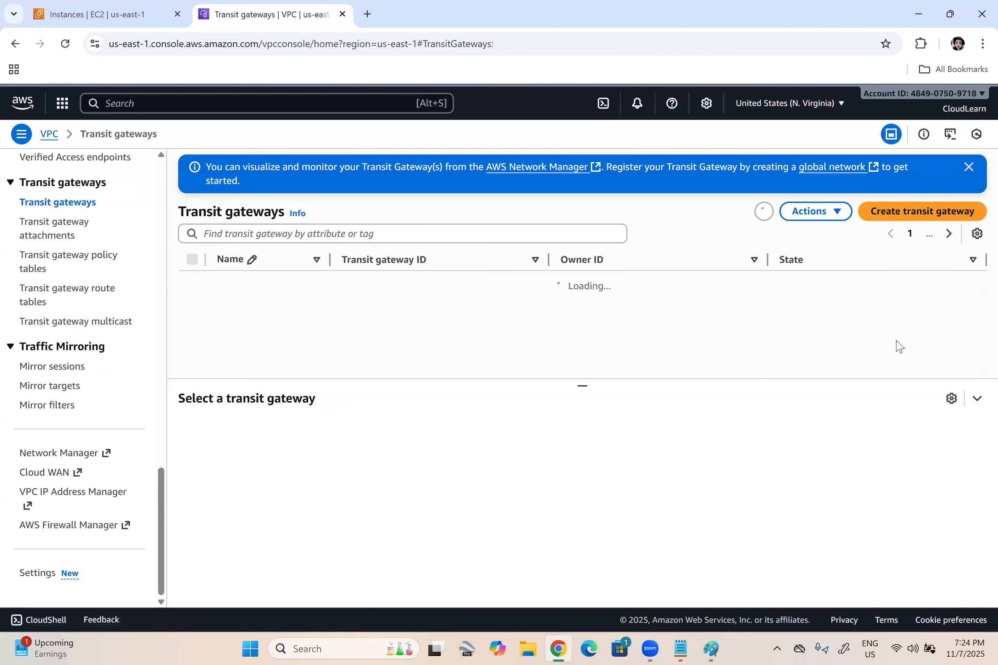
{"action": "left_click", "coordinate": [897, 212]}
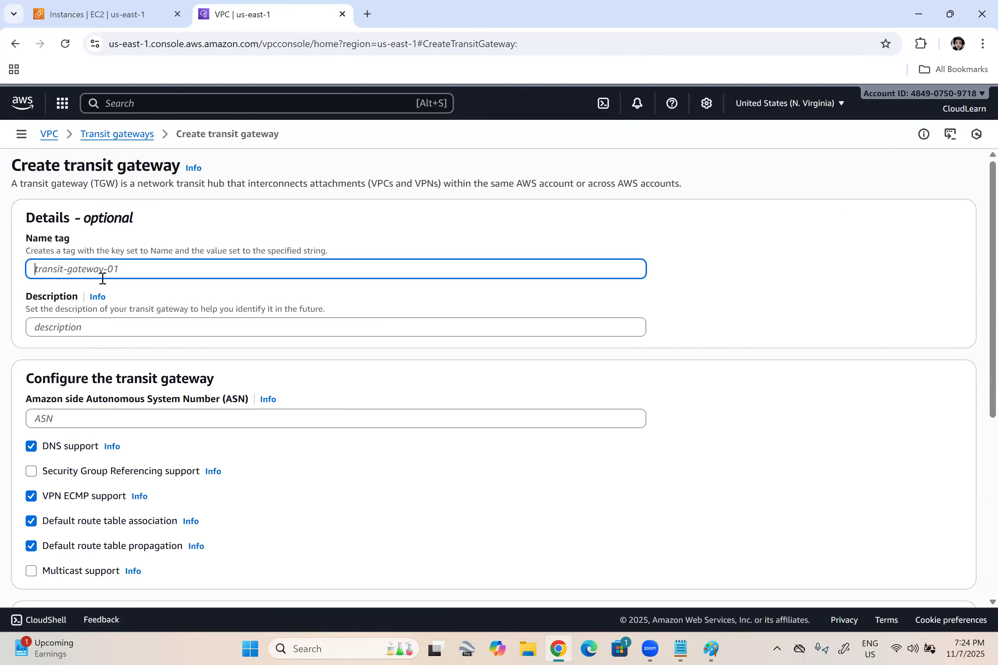
{"action": "scroll", "coordinate": [189, 327], "scroll_direction": "down", "scroll_amount": 5}
{"action": "scroll", "coordinate": [178, 321], "scroll_direction": "up", "scroll_amount": 4}
{"action": "scroll", "coordinate": [178, 325], "scroll_direction": "down", "scroll_amount": 4}
{"action": "left_click", "coordinate": [49, 134]}
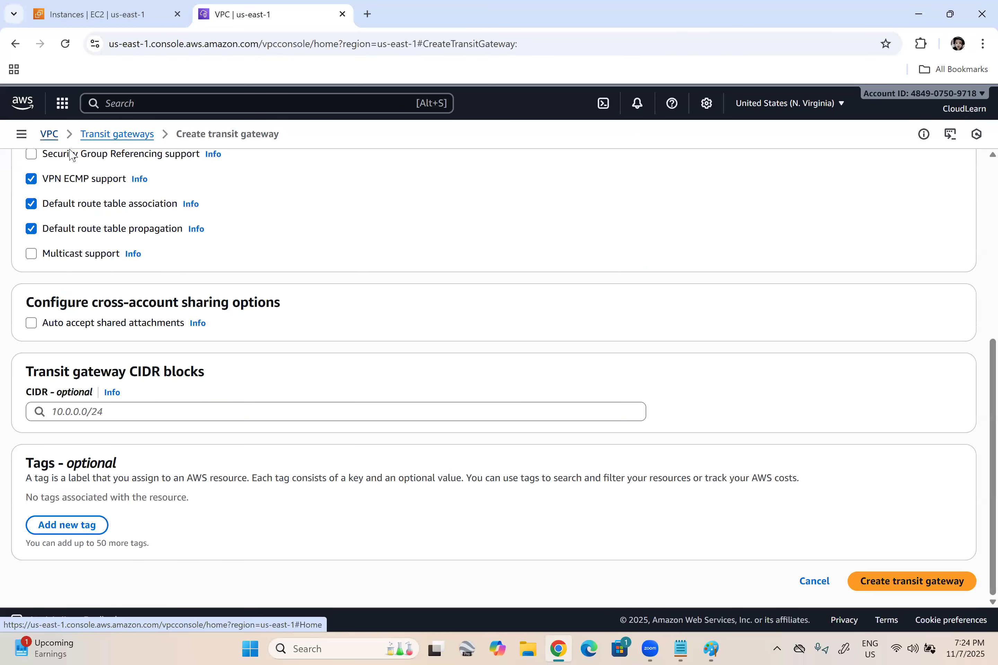
Create a VPC with the "VPC and more" option, keeping the default project name, 10.0.0.0/16 block and S3 Gateway endpoint
{"action": "scroll", "coordinate": [39, 258], "scroll_direction": "up", "scroll_amount": 10}
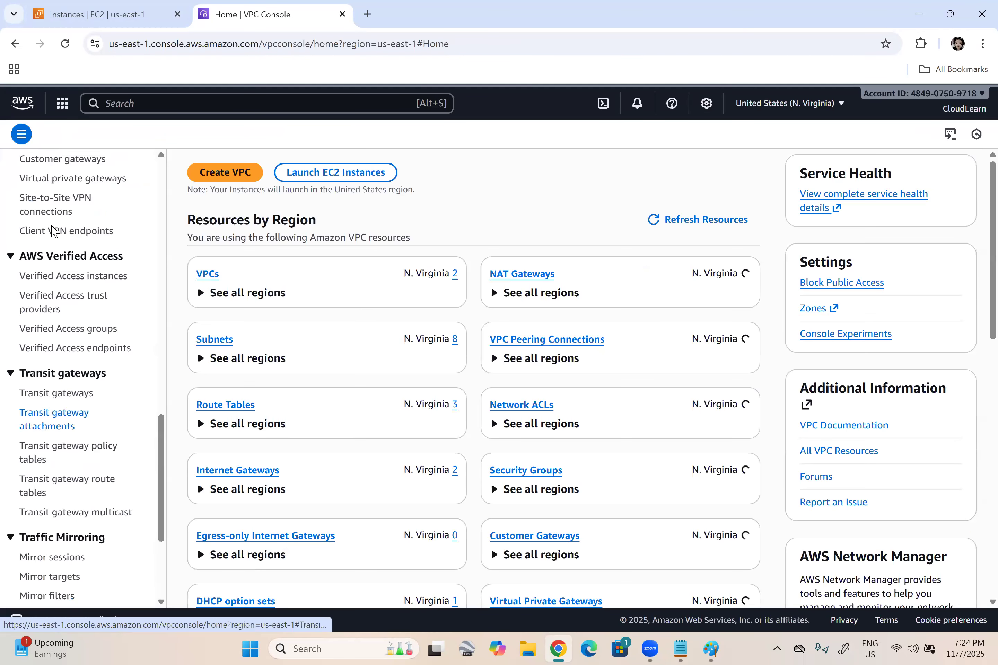
{"action": "left_click", "coordinate": [39, 275]}
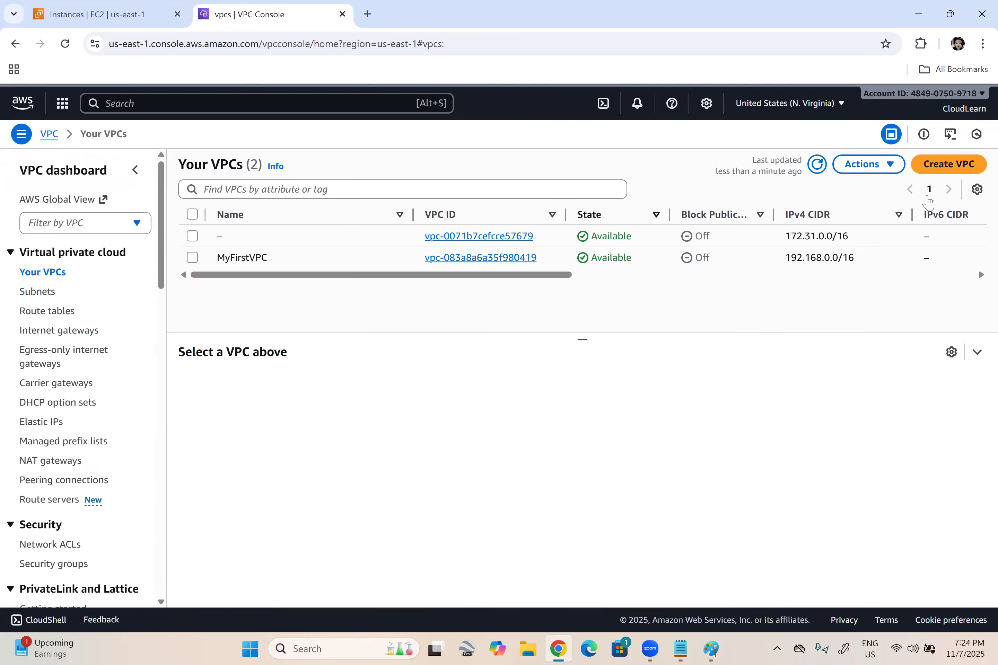
{"action": "left_click", "coordinate": [948, 164]}
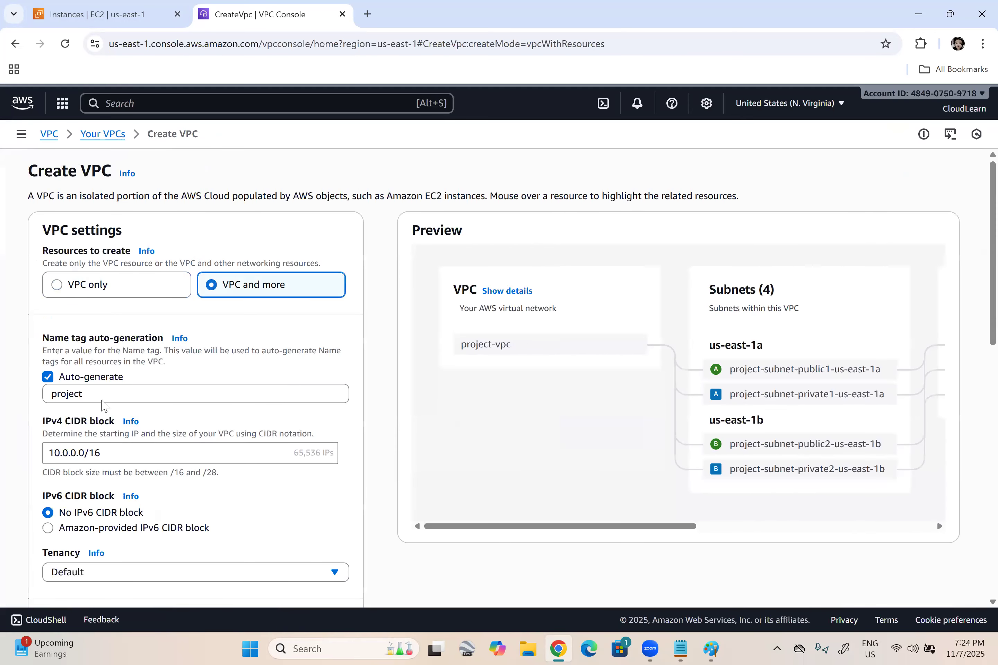
{"action": "scroll", "coordinate": [98, 459], "scroll_direction": "down", "scroll_amount": 15}
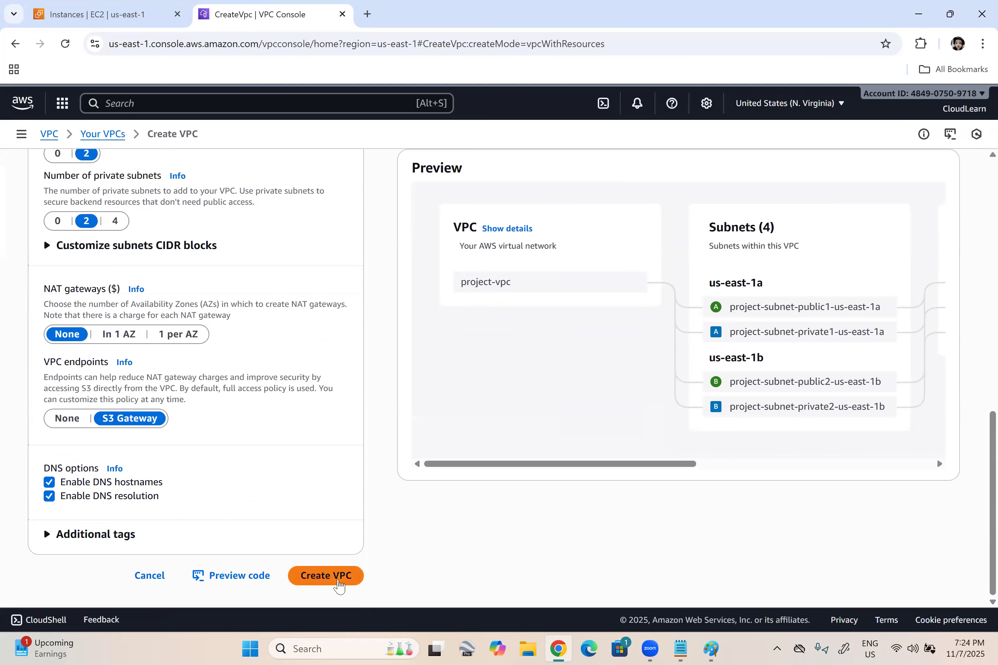
{"action": "left_click", "coordinate": [338, 584]}
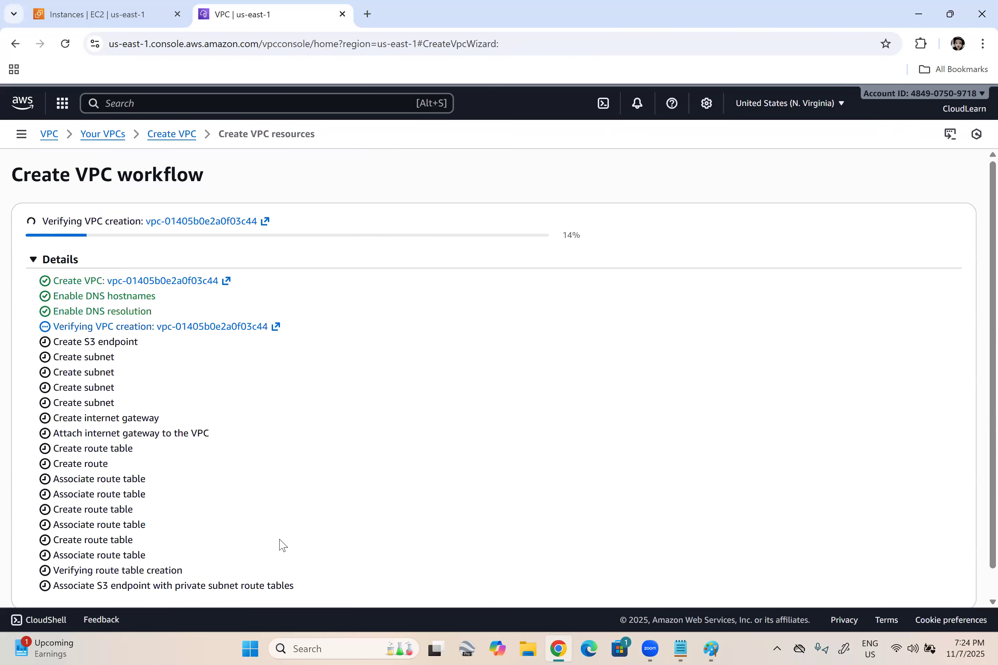
{"action": "scroll", "coordinate": [196, 556], "scroll_direction": "down", "scroll_amount": 1}
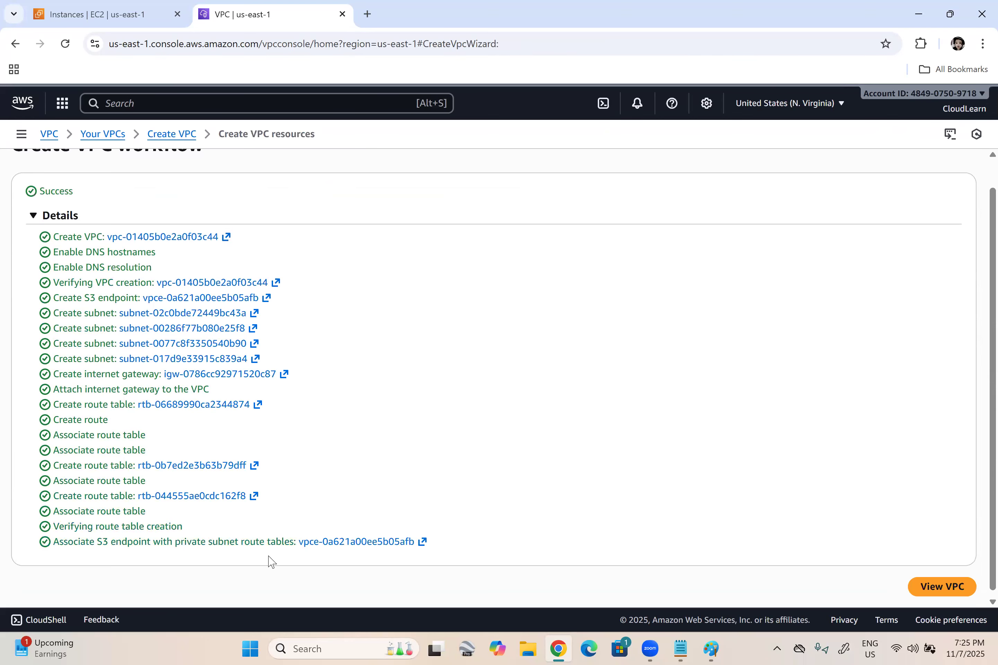
Open the new S3 endpoint from the creation workflow, remove the ID filter, and examine project-vpce-s3's details and route tables
{"action": "left_click", "coordinate": [424, 547]}
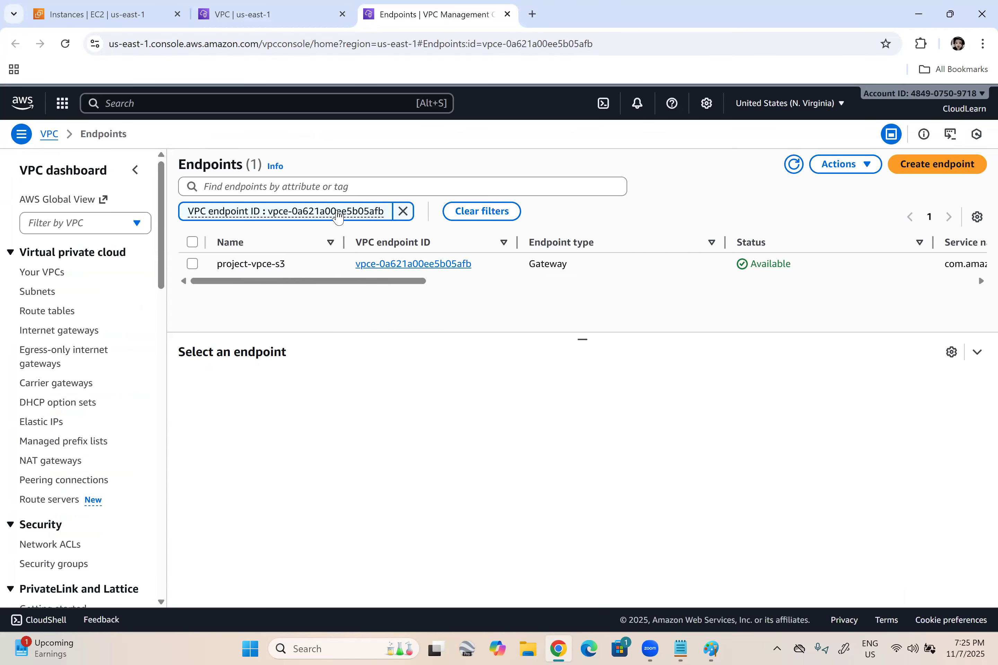
{"action": "left_click", "coordinate": [403, 211]}
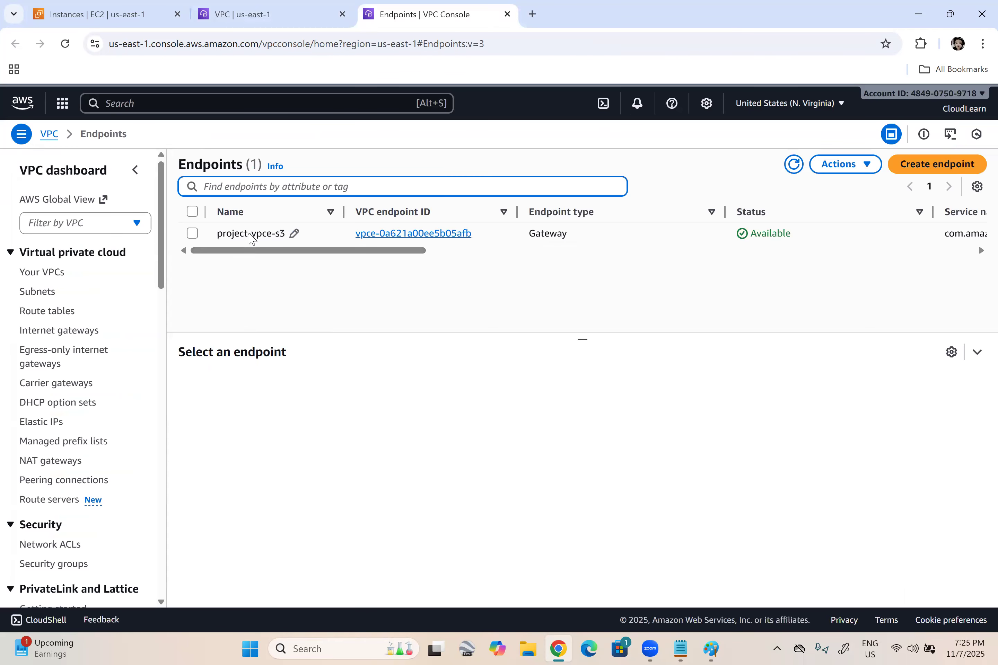
{"action": "left_click", "coordinate": [251, 236]}
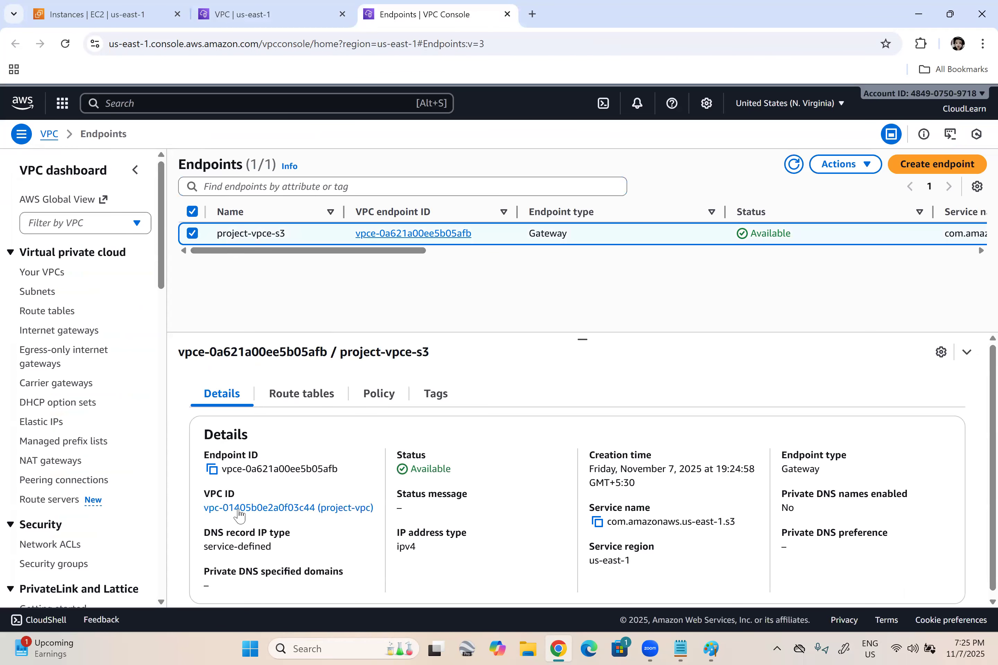
{"action": "left_click", "coordinate": [297, 402]}
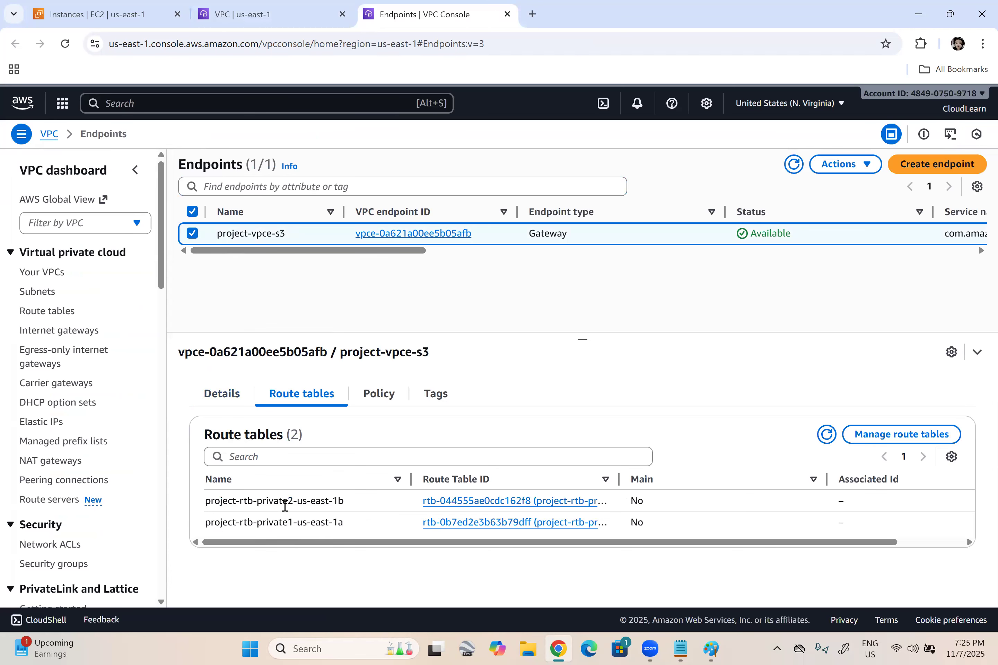
Examine the routes of project-rtb-private2-us-east-1b and highlight the target that points to the S3 endpoint
{"action": "left_click", "coordinate": [527, 502]}
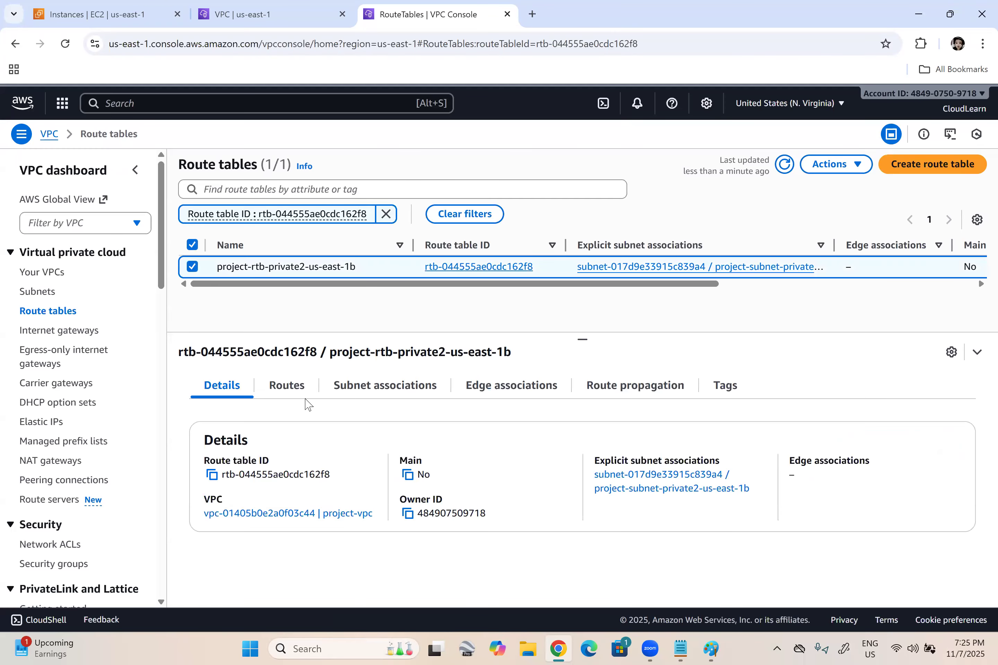
{"action": "left_click", "coordinate": [296, 385]}
{"action": "left_click_drag", "start_coordinate": [482, 492], "coordinate": [375, 497]}
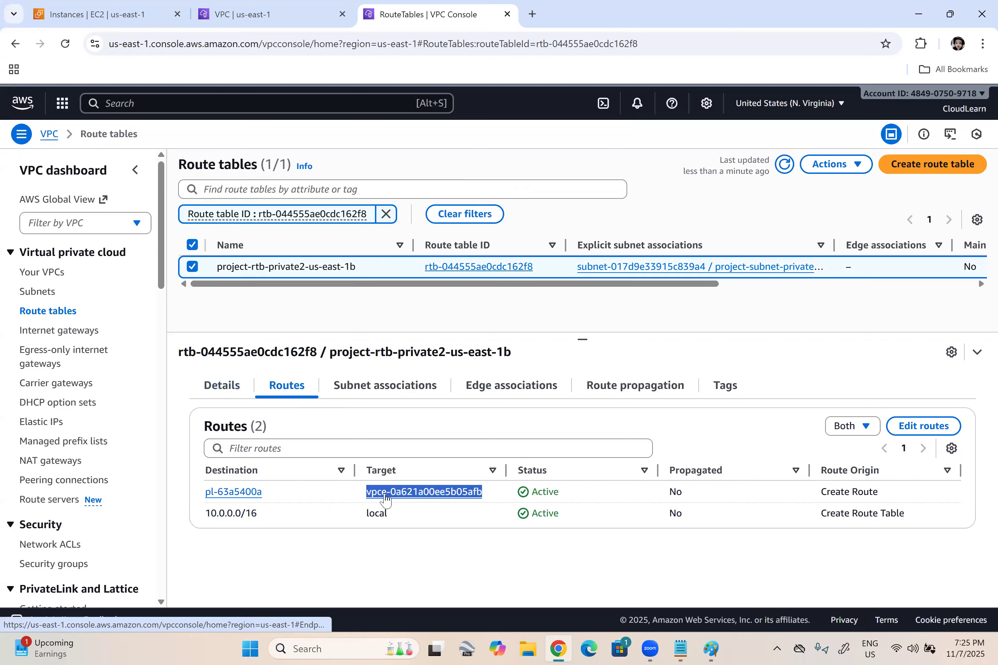
Open the route's destination prefix list, widen the prefix list name column to read it, and remove the ID filter
{"action": "left_click", "coordinate": [231, 496]}
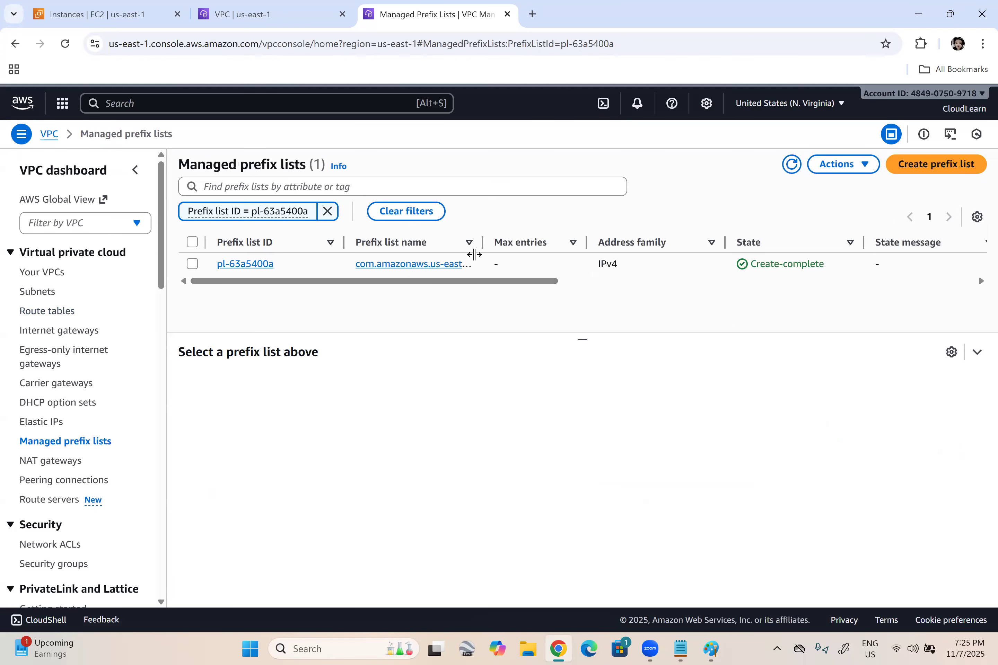
{"action": "left_click_drag", "start_coordinate": [481, 244], "coordinate": [605, 243]}
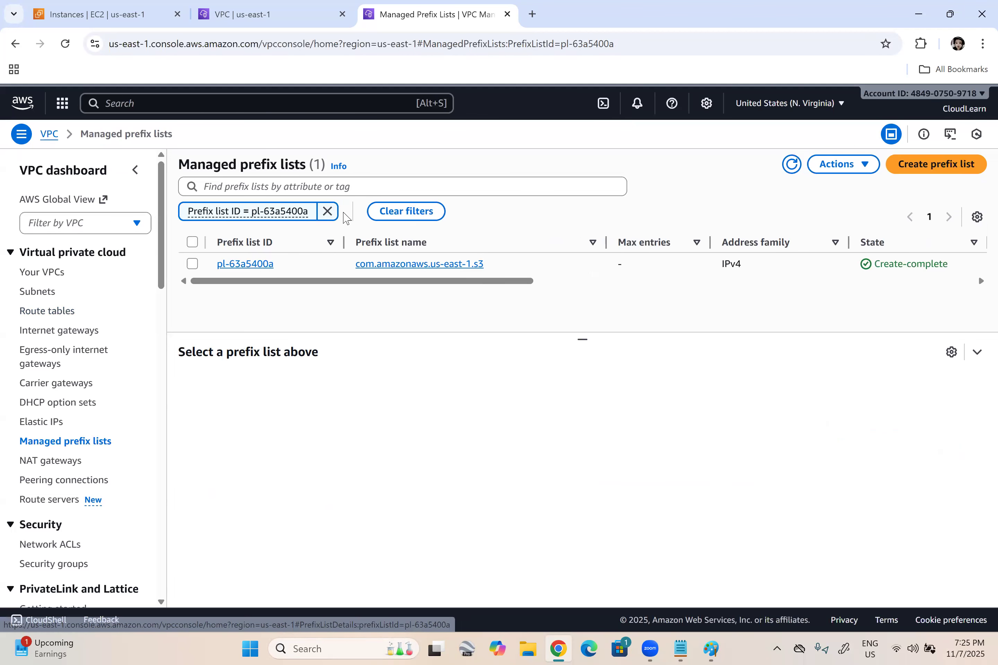
{"action": "left_click", "coordinate": [327, 211]}
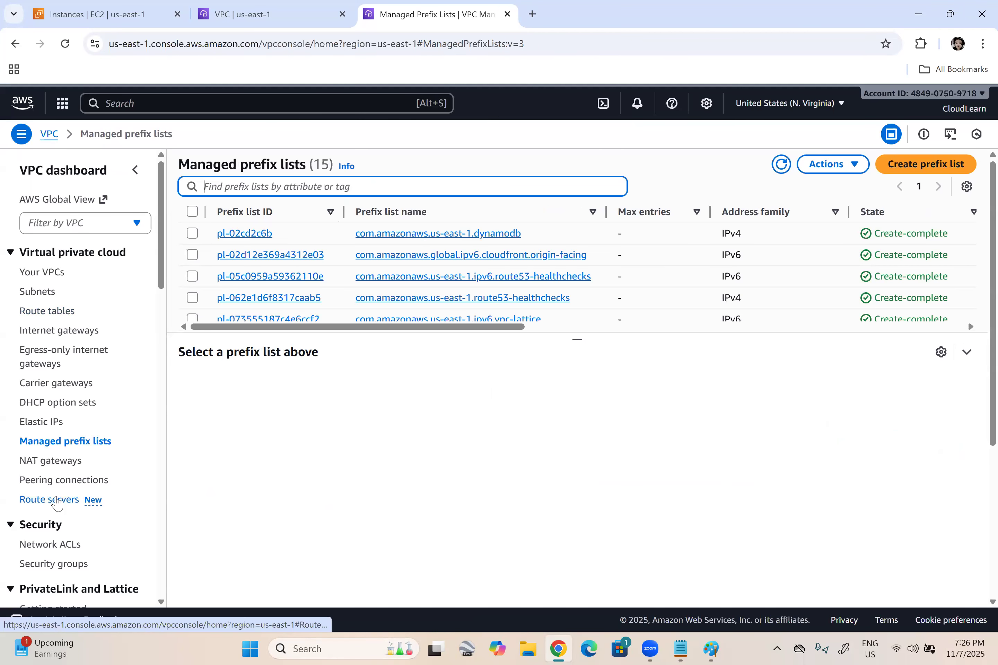
Start creating a new VPC endpoint with the name tag "test", keeping the AWS services type
{"action": "scroll", "coordinate": [49, 510], "scroll_direction": "down", "scroll_amount": 6}
{"action": "left_click", "coordinate": [42, 282]}
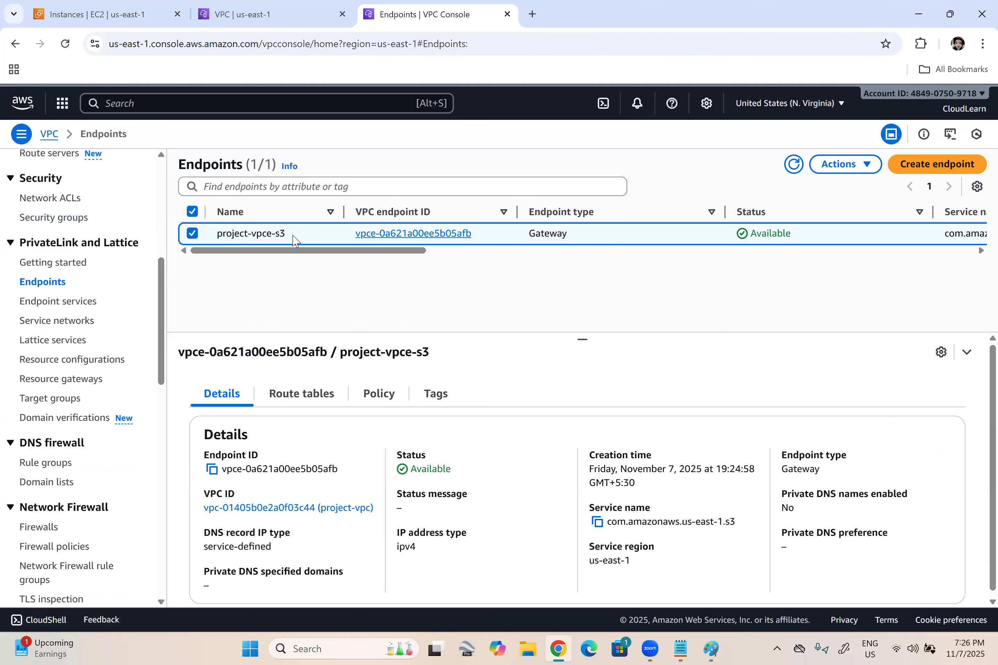
{"action": "left_click", "coordinate": [933, 168]}
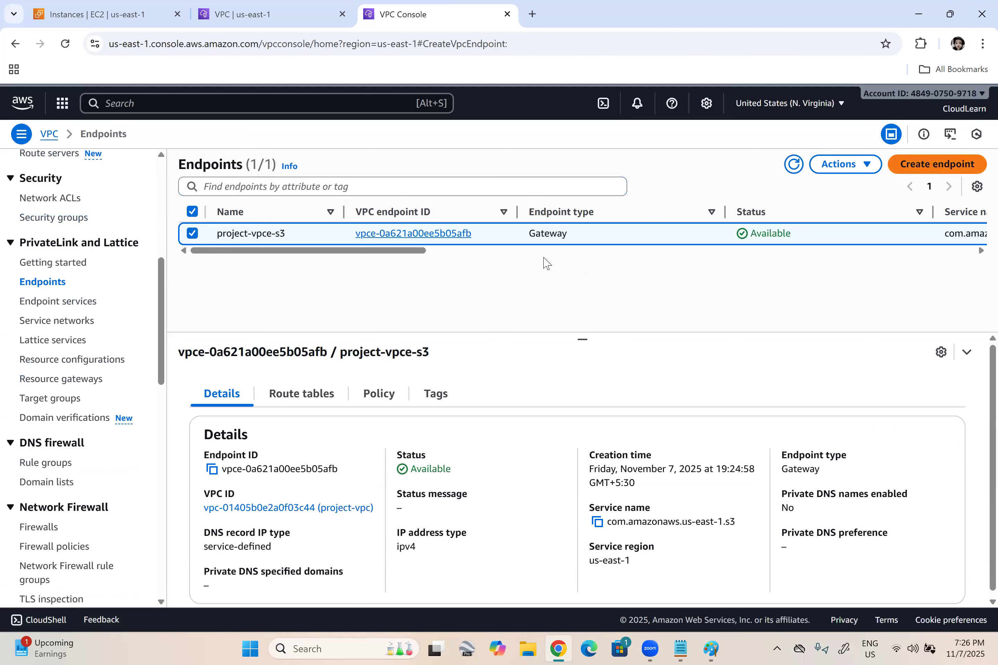
{"action": "left_click", "coordinate": [88, 280]}
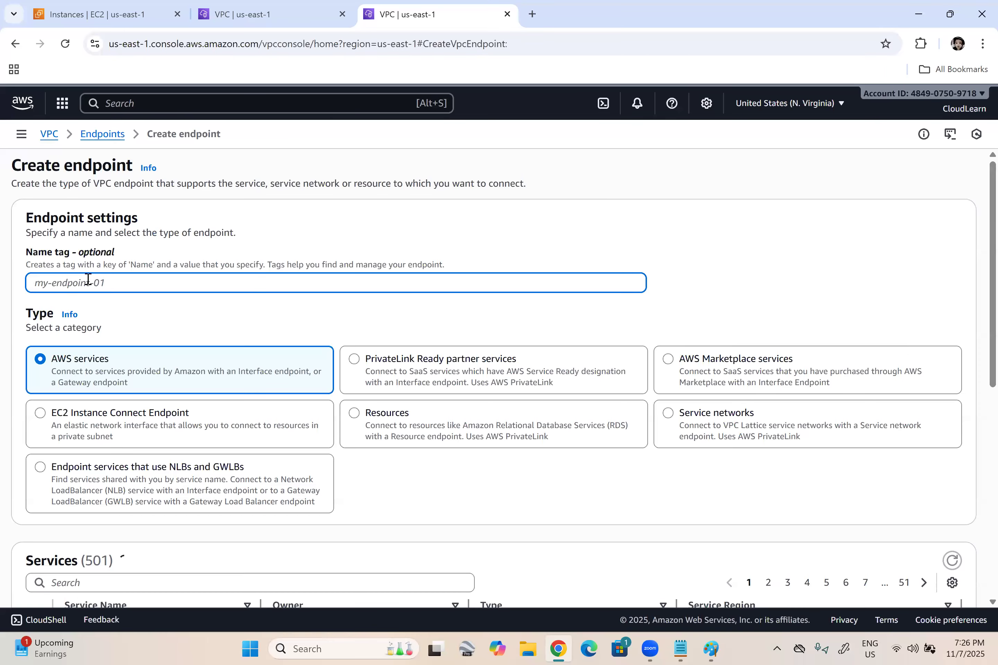
{"action": "type", "text": "test"}
{"action": "left_click", "coordinate": [336, 476]}
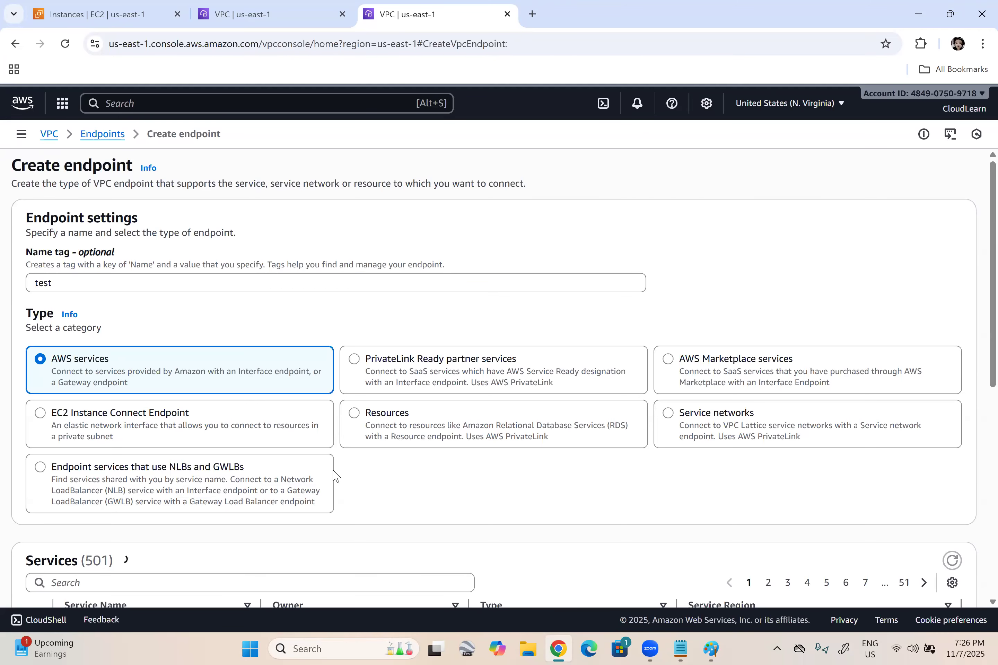
Search the endpoint services for "S3" and filter them by service name com.amazonaws.us-east-1.s3
{"action": "scroll", "coordinate": [335, 476], "scroll_direction": "down", "scroll_amount": 5}
{"action": "left_click", "coordinate": [89, 375]}
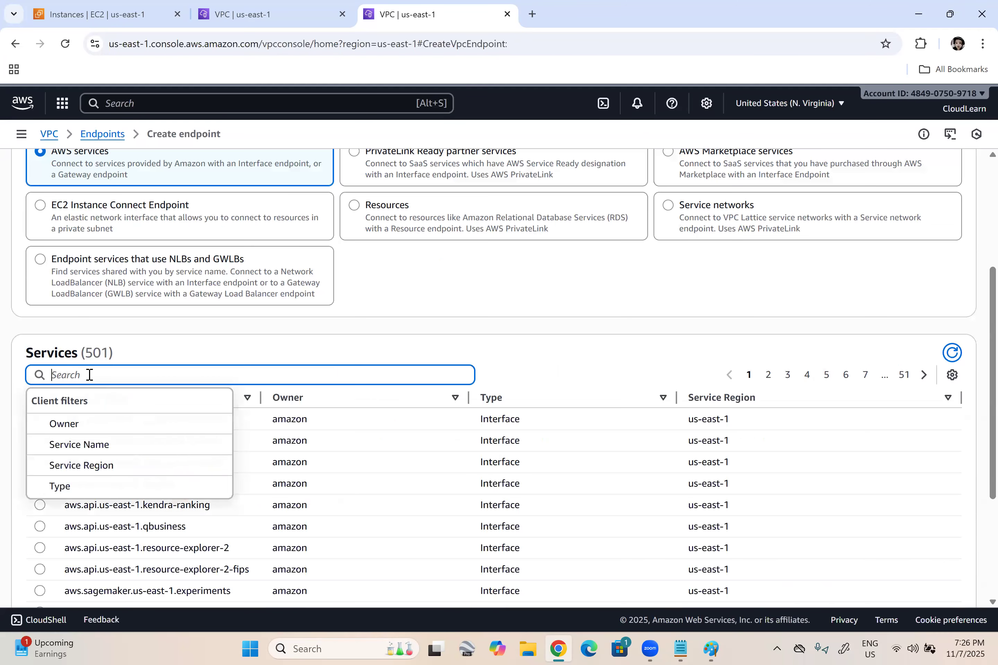
{"action": "type", "text": "S3"}
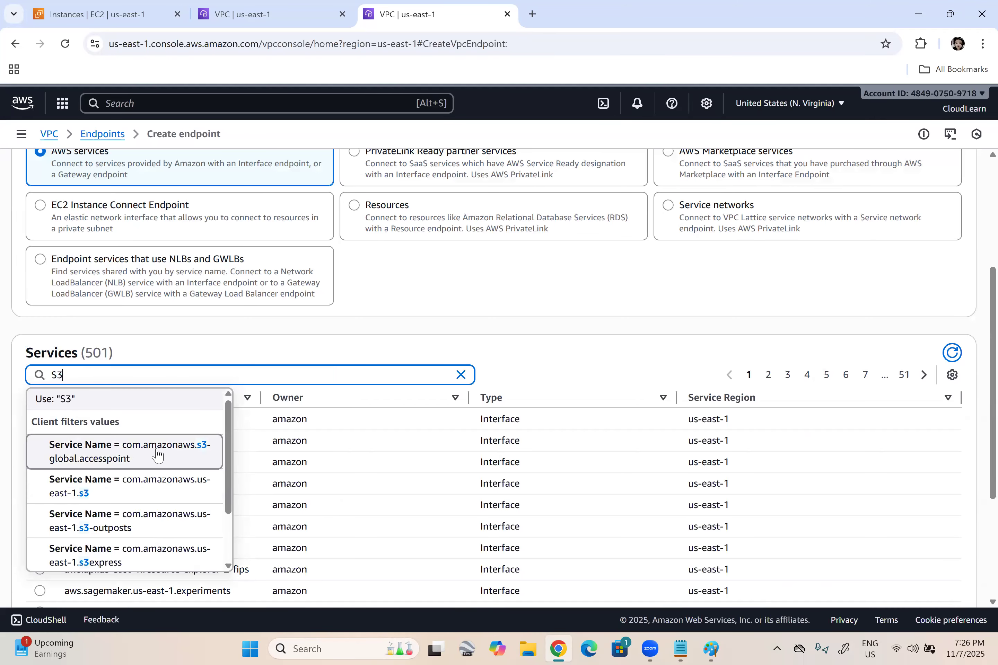
{"action": "left_click", "coordinate": [138, 493]}
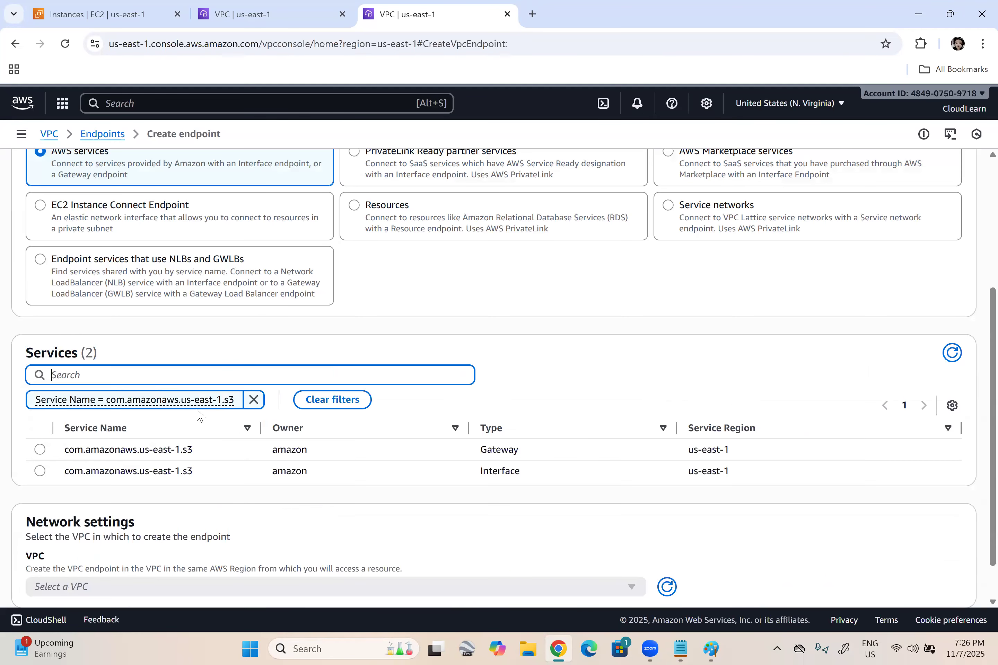
Select the Gateway-type com.amazonaws.us-east-1.s3 service and choose MyFirstVPC as the endpoint's VPC
{"action": "scroll", "coordinate": [195, 419], "scroll_direction": "down", "scroll_amount": 1}
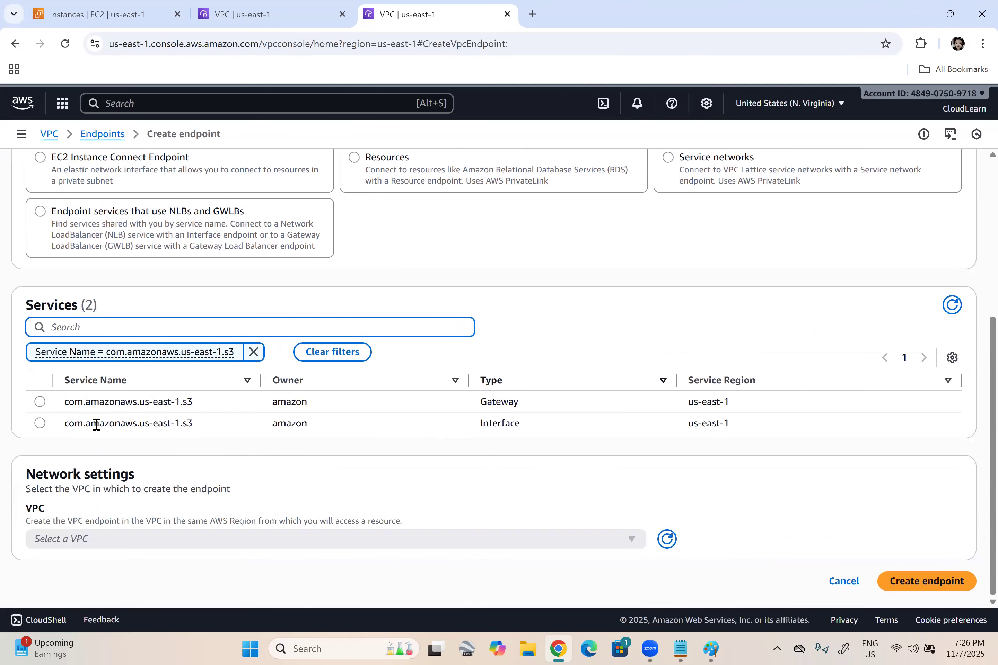
{"action": "left_click", "coordinate": [40, 402]}
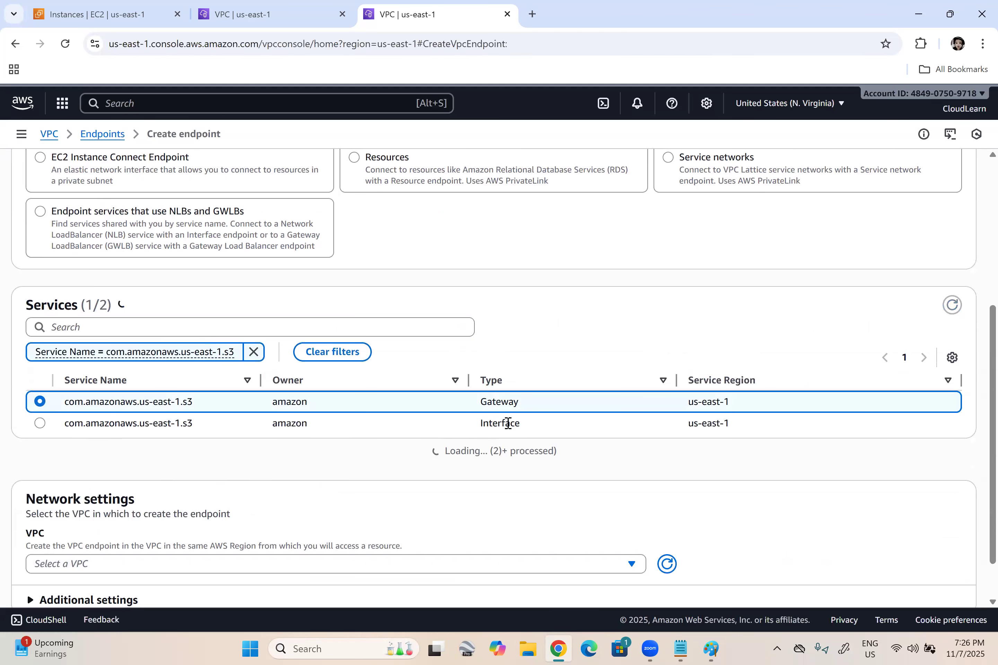
{"action": "scroll", "coordinate": [116, 510], "scroll_direction": "down", "scroll_amount": 1}
{"action": "left_click", "coordinate": [116, 510]}
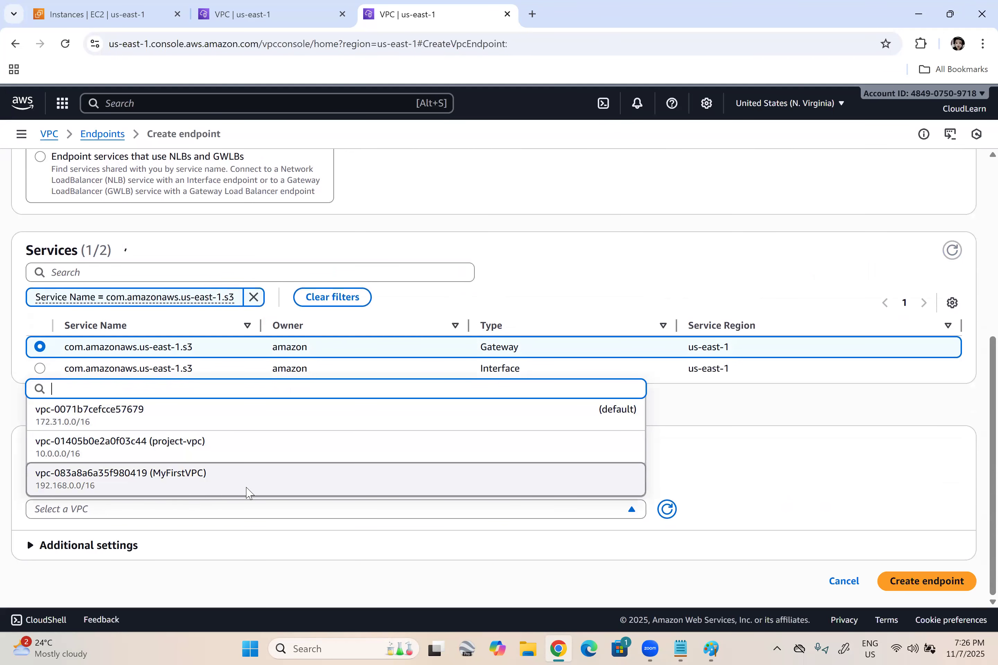
{"action": "left_click", "coordinate": [247, 492]}
{"action": "scroll", "coordinate": [47, 461], "scroll_direction": "down", "scroll_amount": 4}
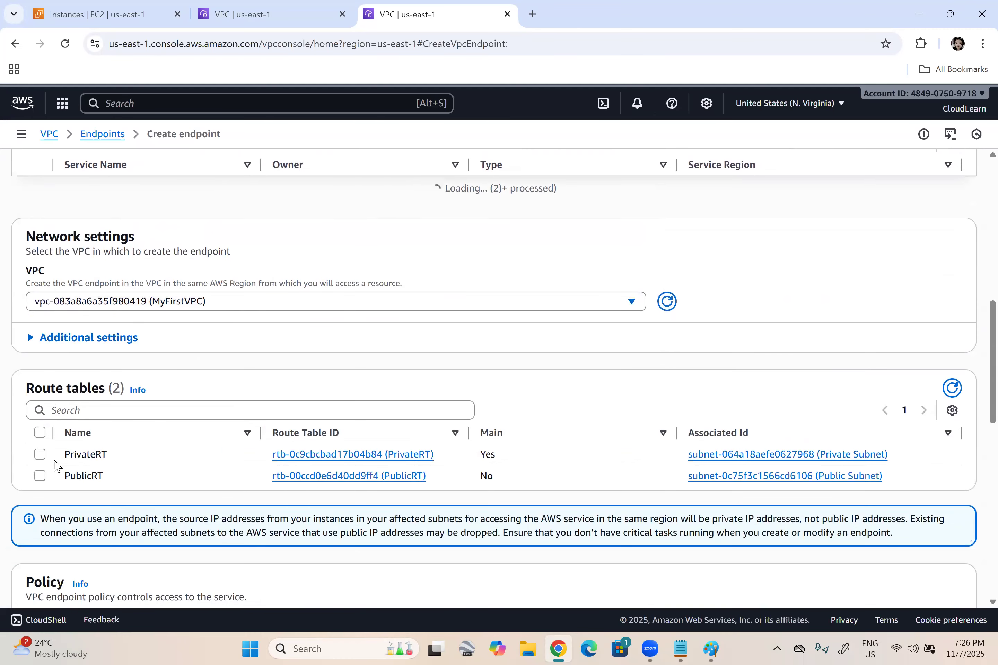
Associate the PrivateRT and PublicRT route tables with the endpoint and create it
{"action": "left_click", "coordinate": [40, 455]}
{"action": "left_click", "coordinate": [40, 453]}
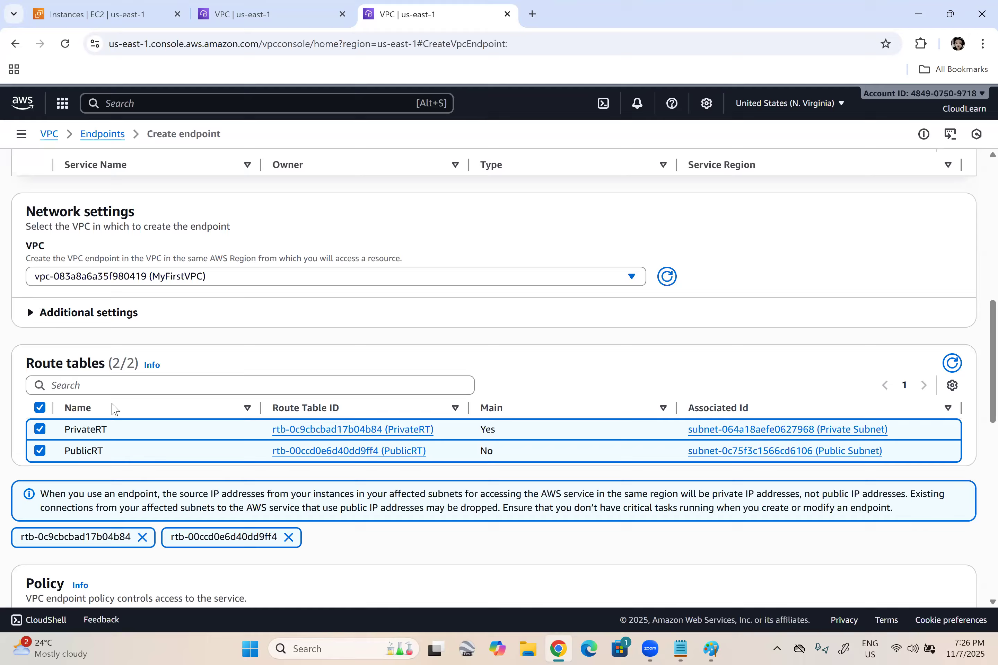
{"action": "scroll", "coordinate": [114, 407], "scroll_direction": "down", "scroll_amount": 5}
{"action": "scroll", "coordinate": [425, 563], "scroll_direction": "down", "scroll_amount": 10}
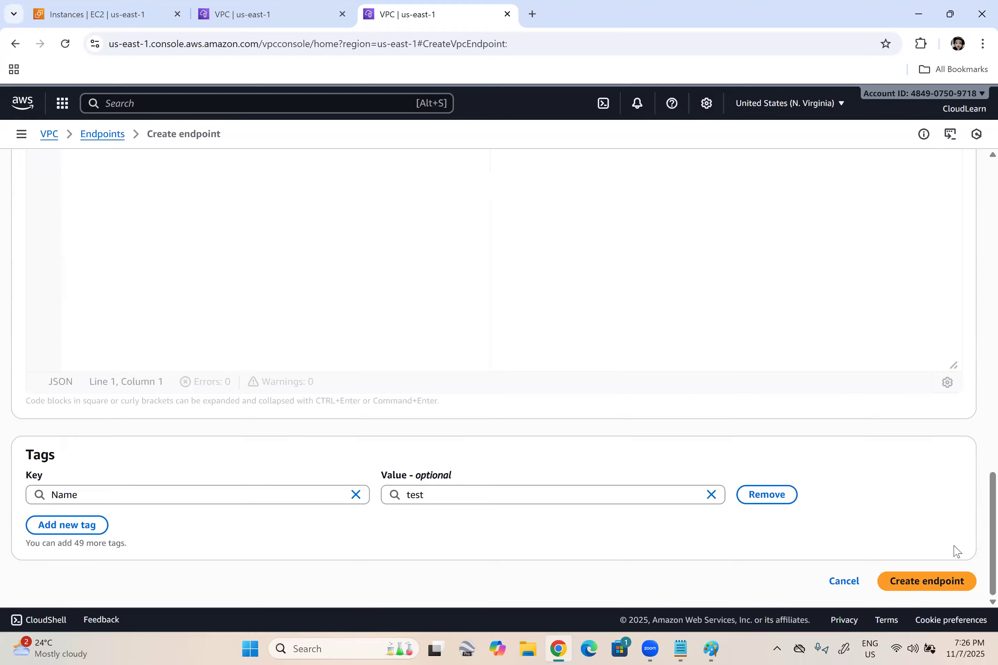
{"action": "left_click", "coordinate": [905, 582]}
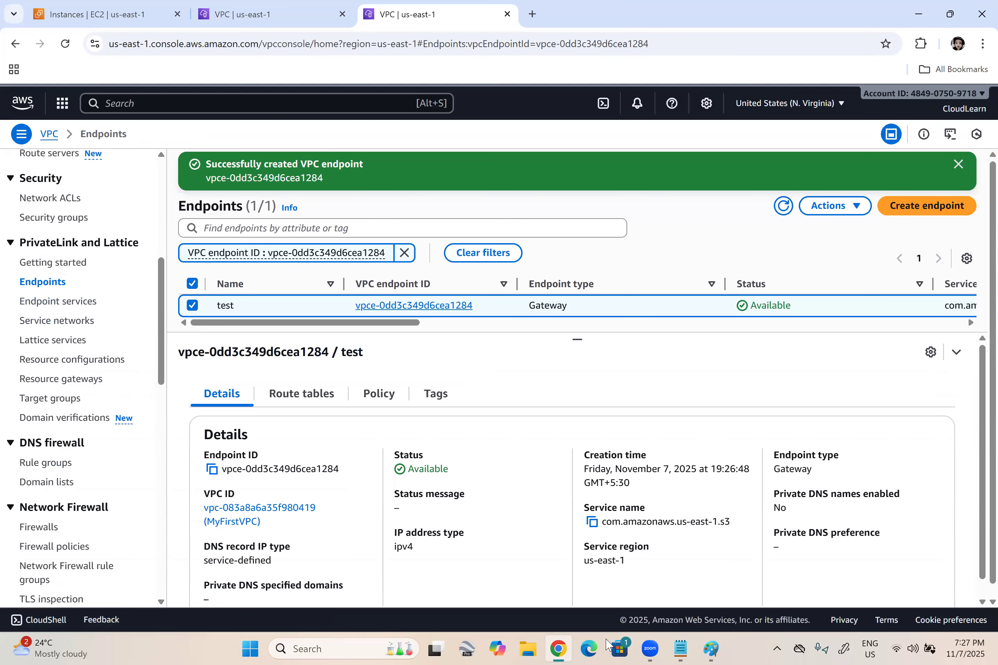
Switch to the Notepad notes and correct the misspelled "INterent" to "Internet" in the Gateway Endpoint for S3 section
{"action": "left_click", "coordinate": [683, 648]}
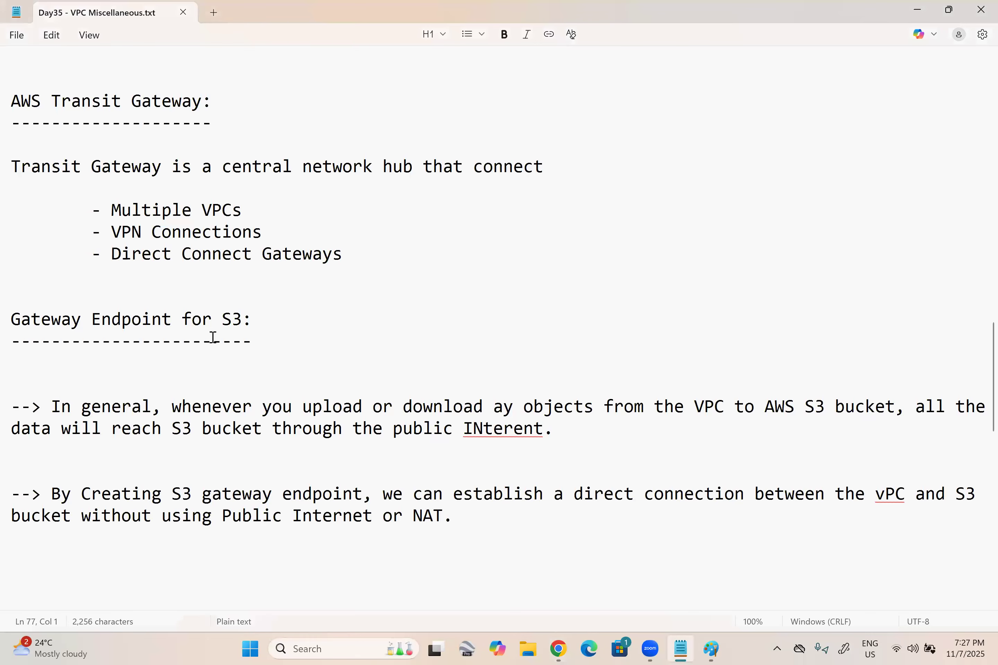
{"action": "left_click", "coordinate": [476, 518]}
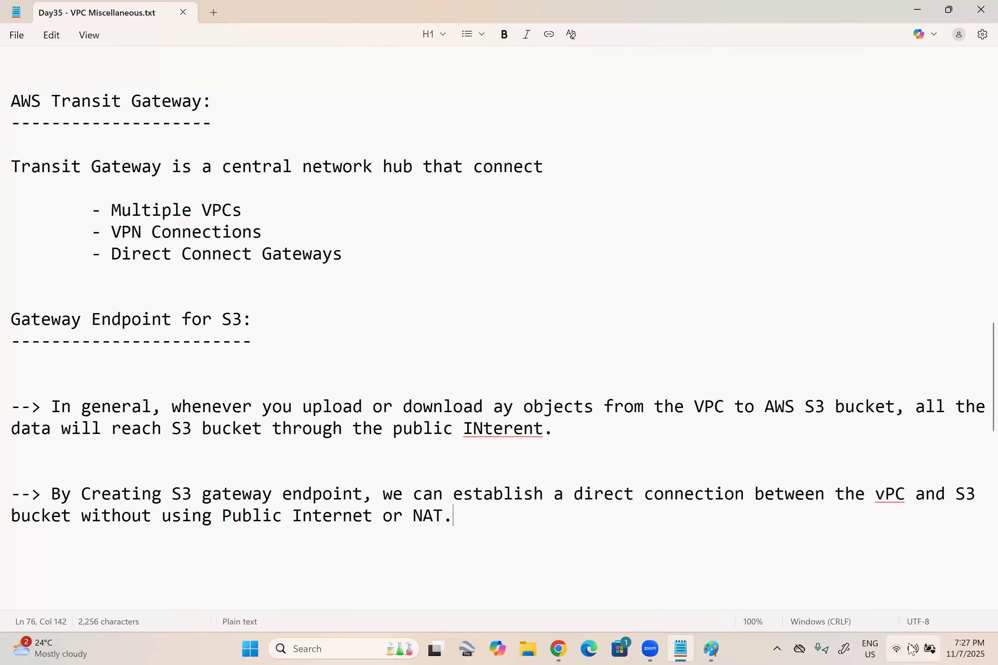
{"action": "right_click", "coordinate": [503, 430]}
{"action": "left_click", "coordinate": [505, 483]}
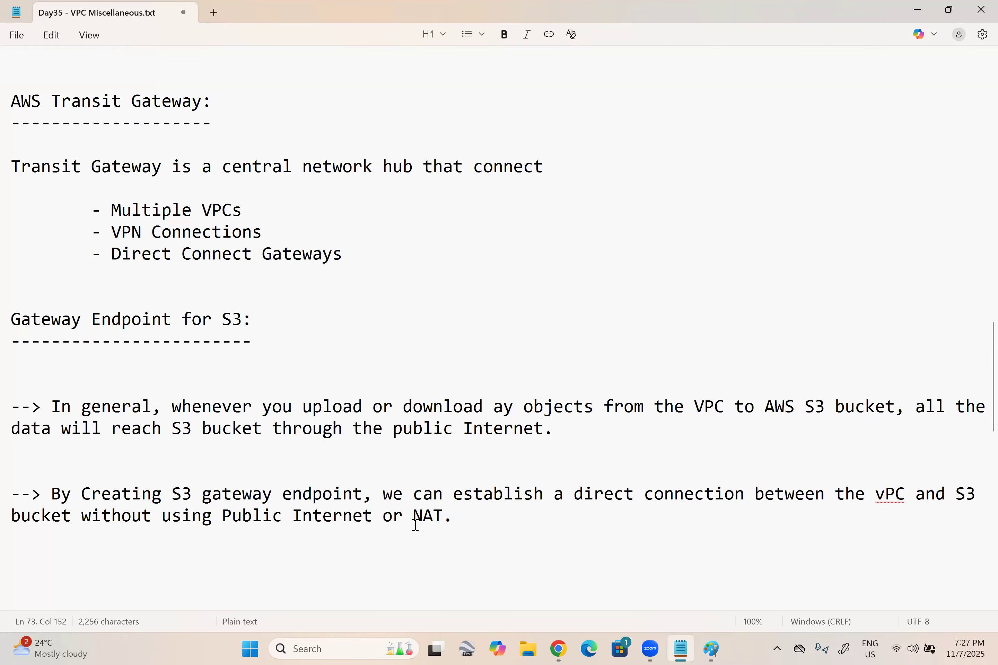
Review the notes from VPC Flow Logs through Direct Connect and Transit Gateway to Gateway Endpoint for S3
{"action": "scroll", "coordinate": [419, 515], "scroll_direction": "up", "scroll_amount": 20}
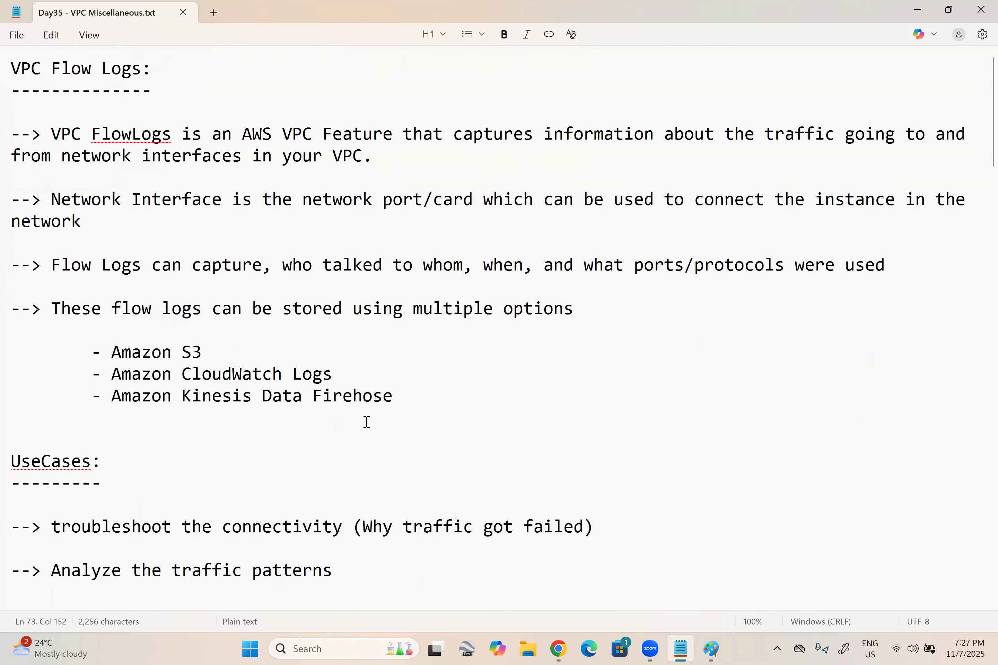
{"action": "scroll", "coordinate": [333, 397], "scroll_direction": "down", "scroll_amount": 12}
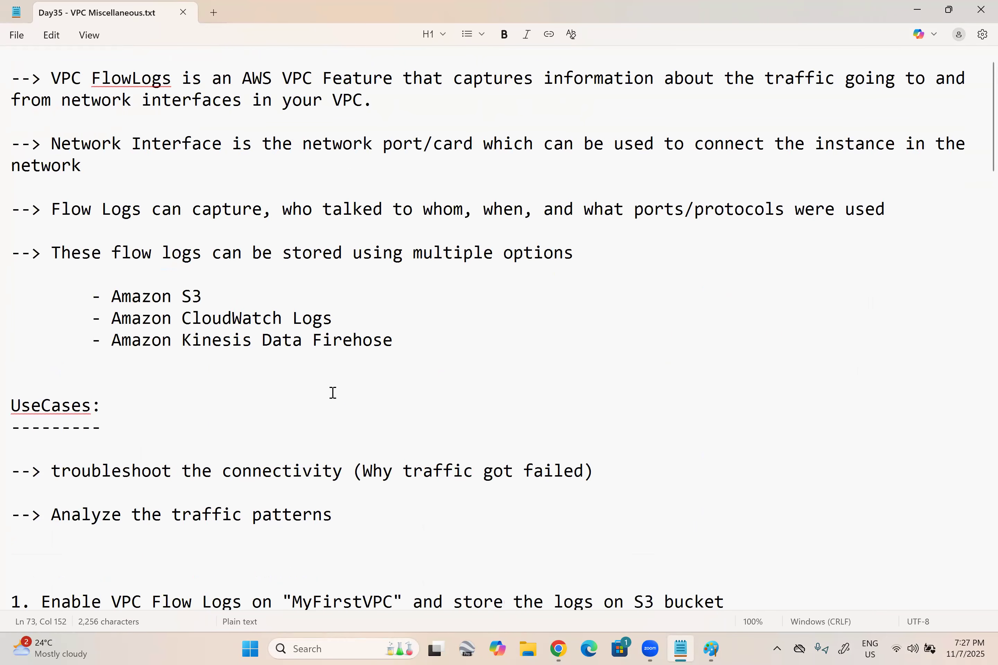
{"action": "scroll", "coordinate": [332, 397], "scroll_direction": "down", "scroll_amount": 9}
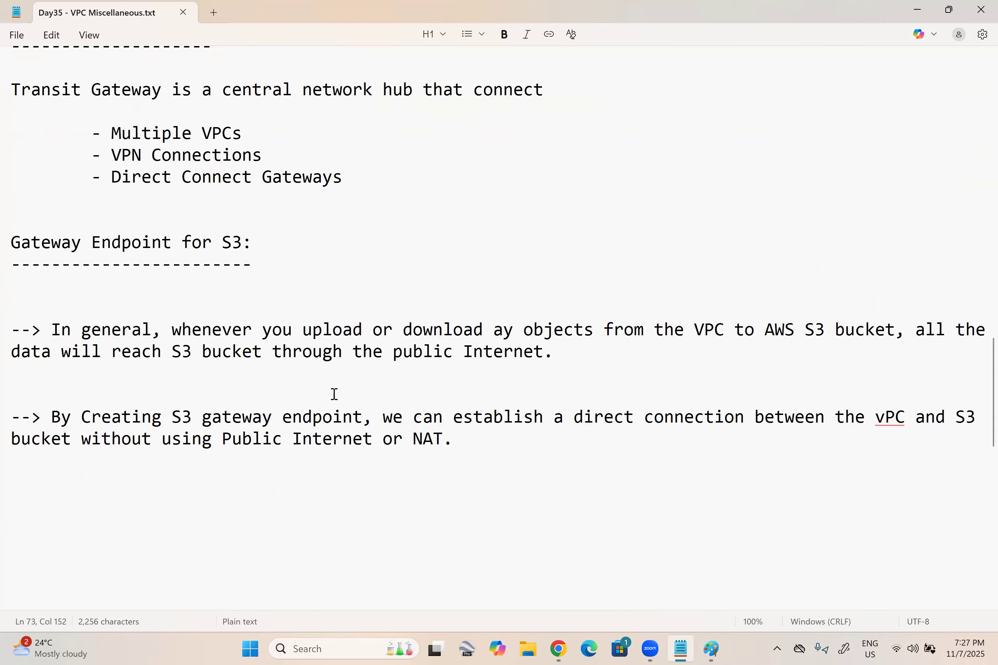
{"action": "scroll", "coordinate": [165, 270], "scroll_direction": "up", "scroll_amount": 5}
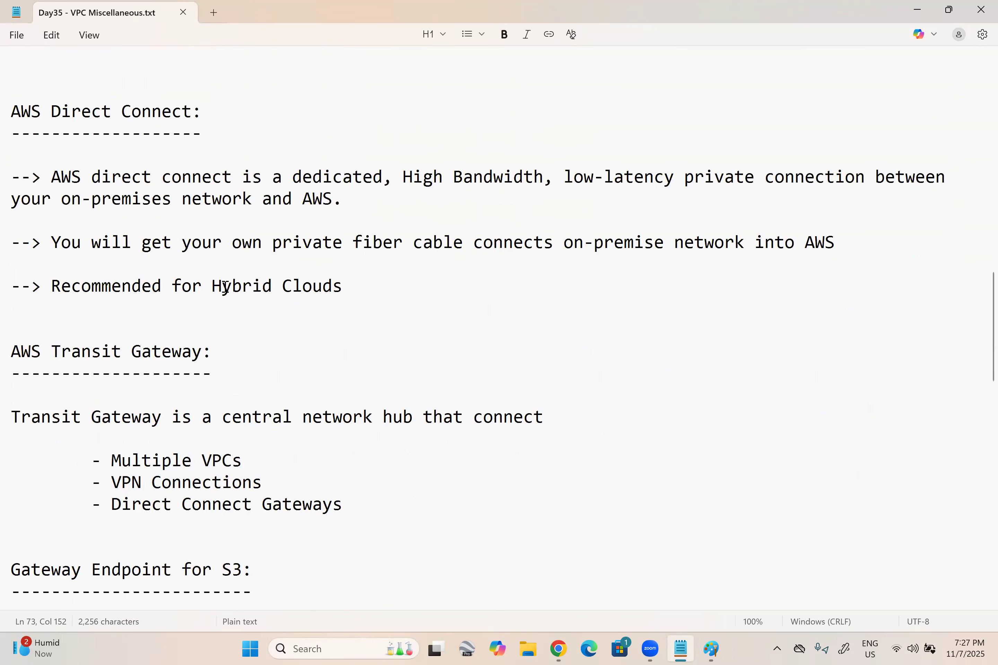
{"action": "scroll", "coordinate": [223, 296], "scroll_direction": "up", "scroll_amount": 3}
{"action": "scroll", "coordinate": [223, 303], "scroll_direction": "down", "scroll_amount": 11}
{"action": "scroll", "coordinate": [222, 304], "scroll_direction": "up", "scroll_amount": 4}
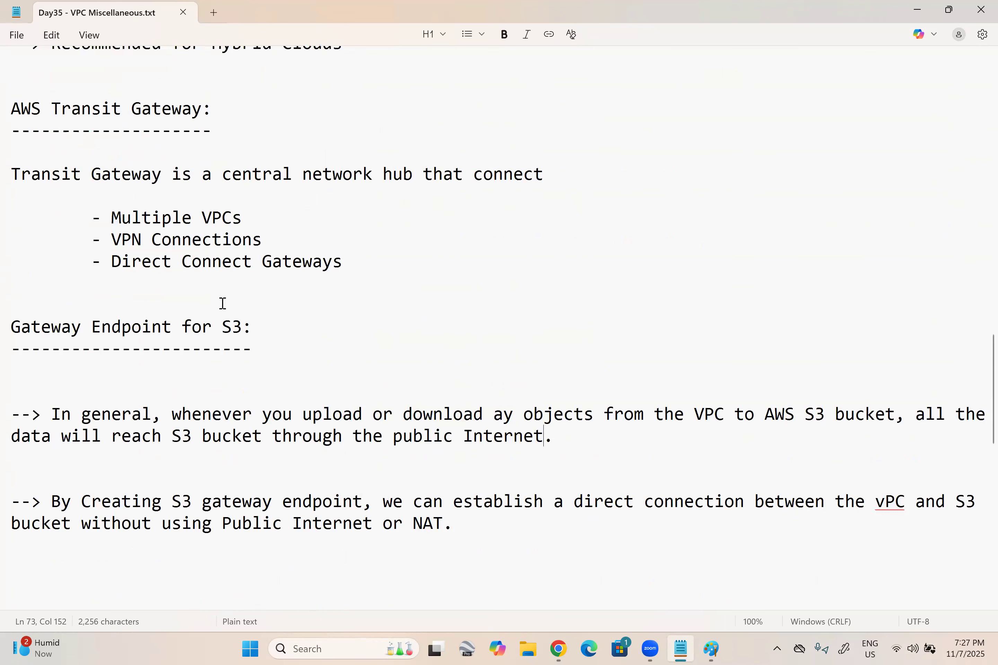
{"action": "scroll", "coordinate": [223, 303], "scroll_direction": "up", "scroll_amount": 20}
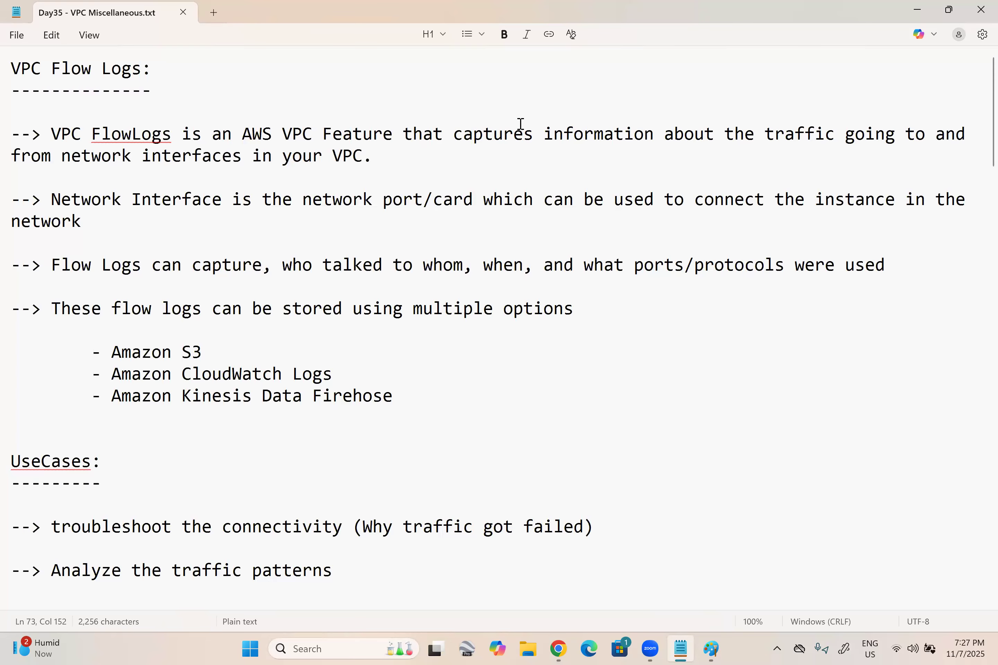
{"action": "middle_click", "coordinate": [666, 96]}
{"action": "left_click", "coordinate": [666, 96]}
{"action": "scroll", "coordinate": [459, 324], "scroll_direction": "down", "scroll_amount": 15}
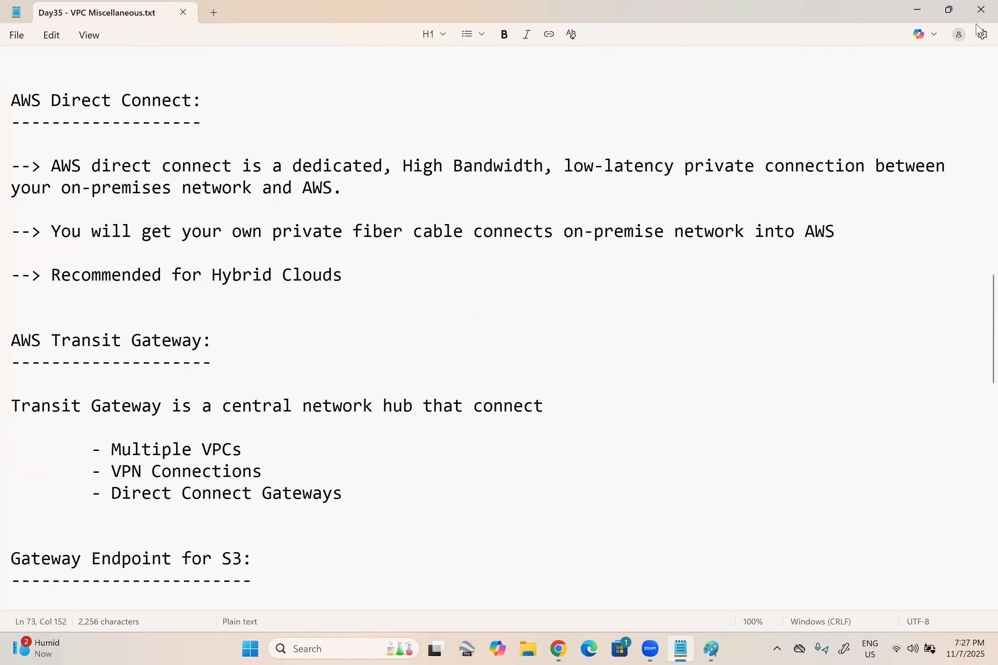
{"action": "left_click", "coordinate": [739, 394]}
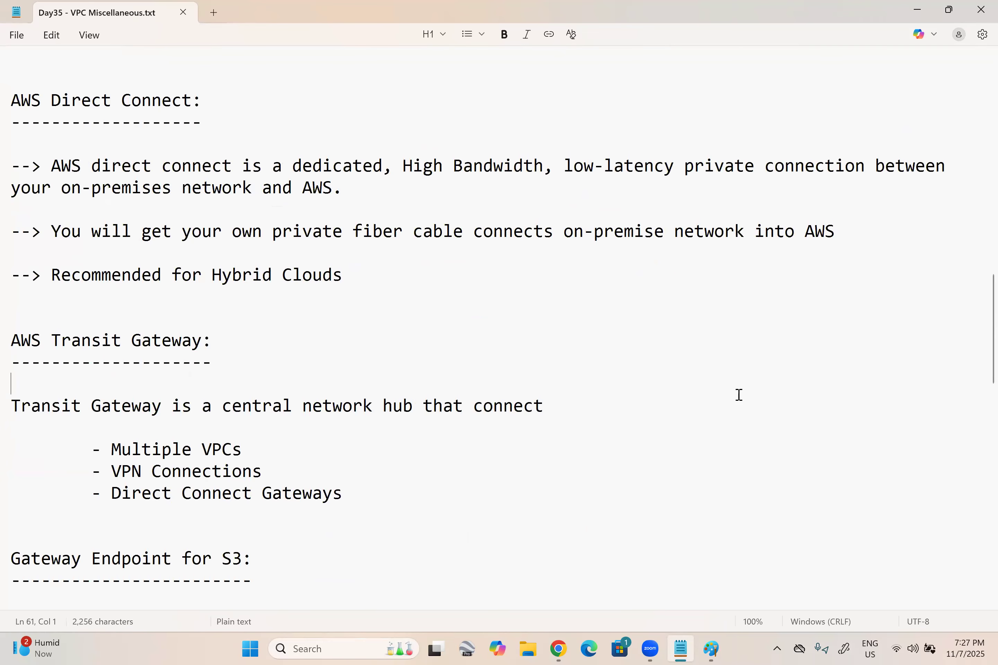
Switch back to the AWS console in Chrome, go to the S3 service and open the general purpose bucket myflowlogs07nov2025
{"action": "left_click", "coordinate": [558, 649]}
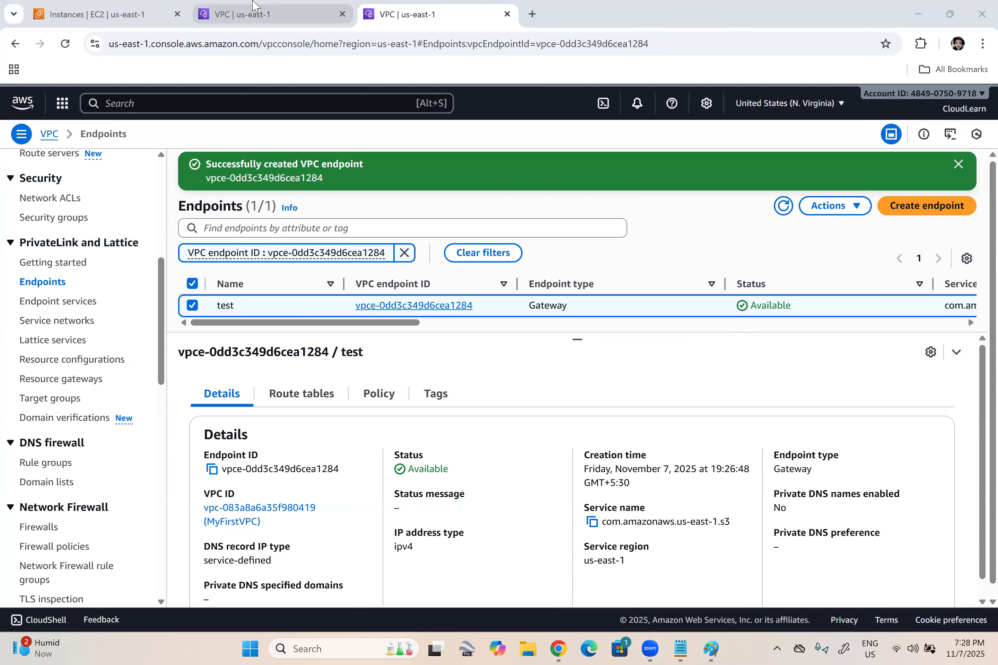
{"action": "left_click", "coordinate": [238, 43]}
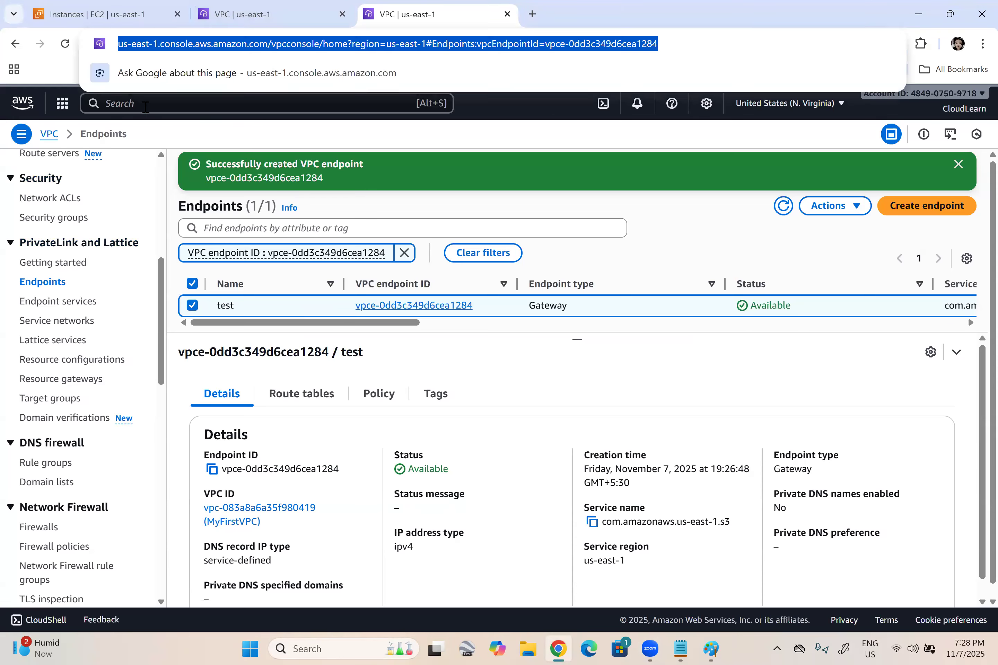
{"action": "left_click", "coordinate": [145, 106]}
{"action": "type", "text": "S3"}
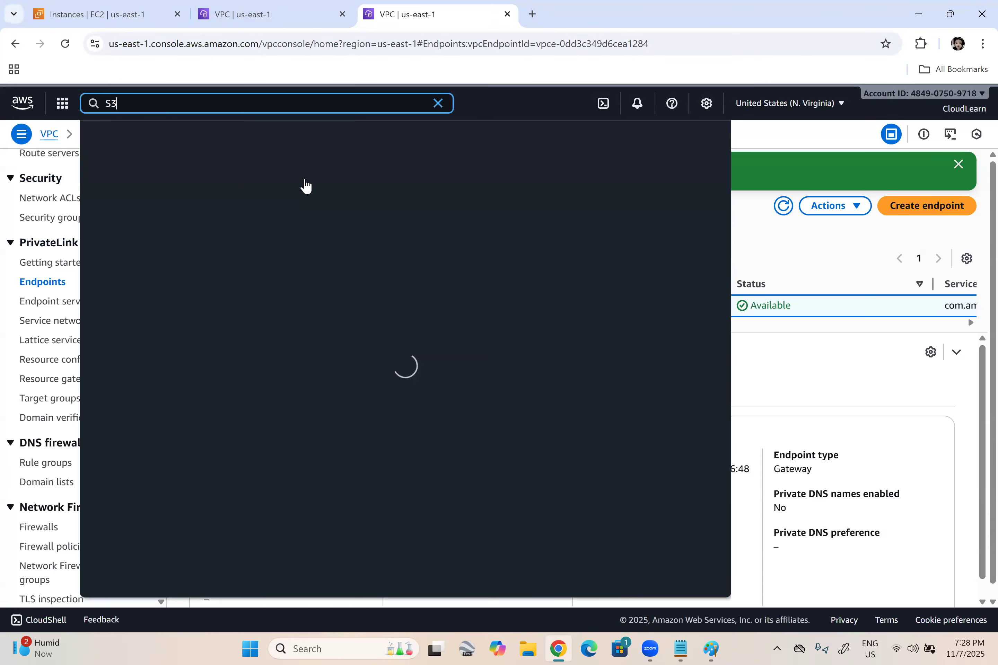
{"action": "left_click", "coordinate": [301, 178]}
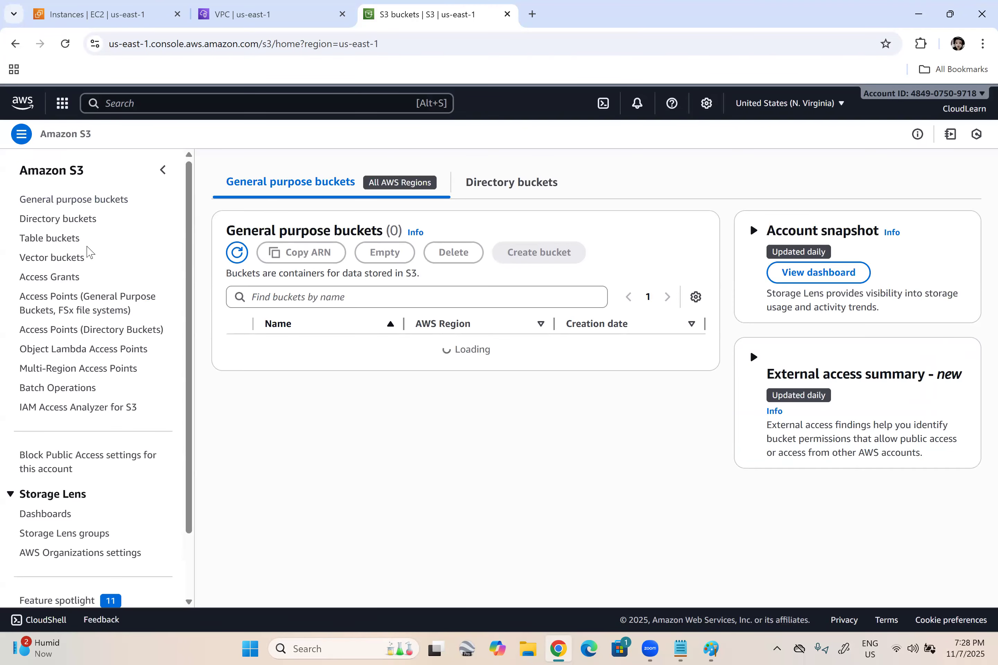
{"action": "left_click", "coordinate": [48, 199]}
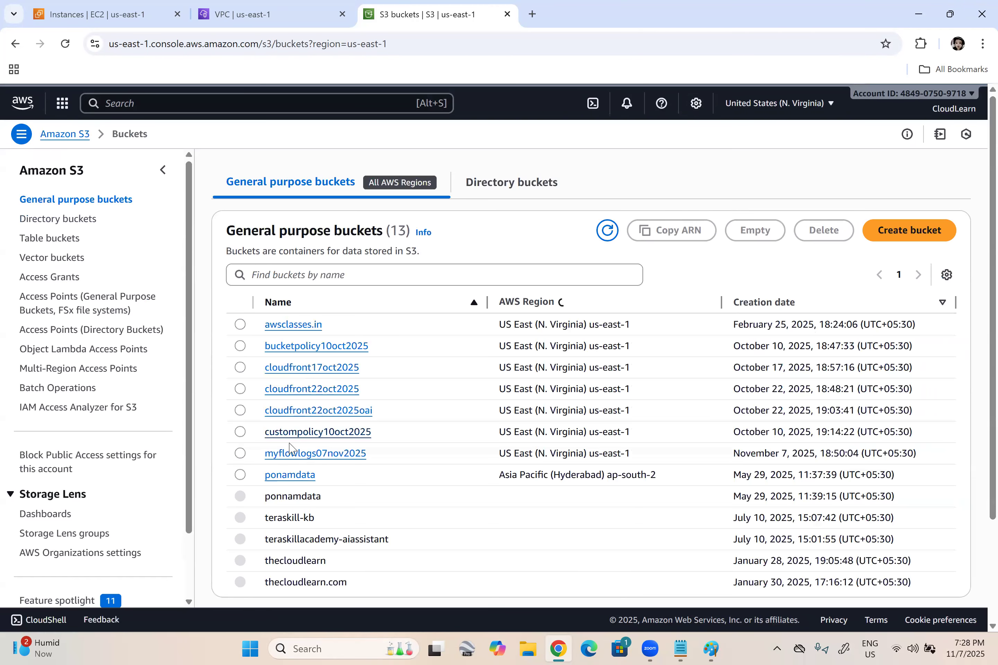
{"action": "left_click", "coordinate": [292, 453]}
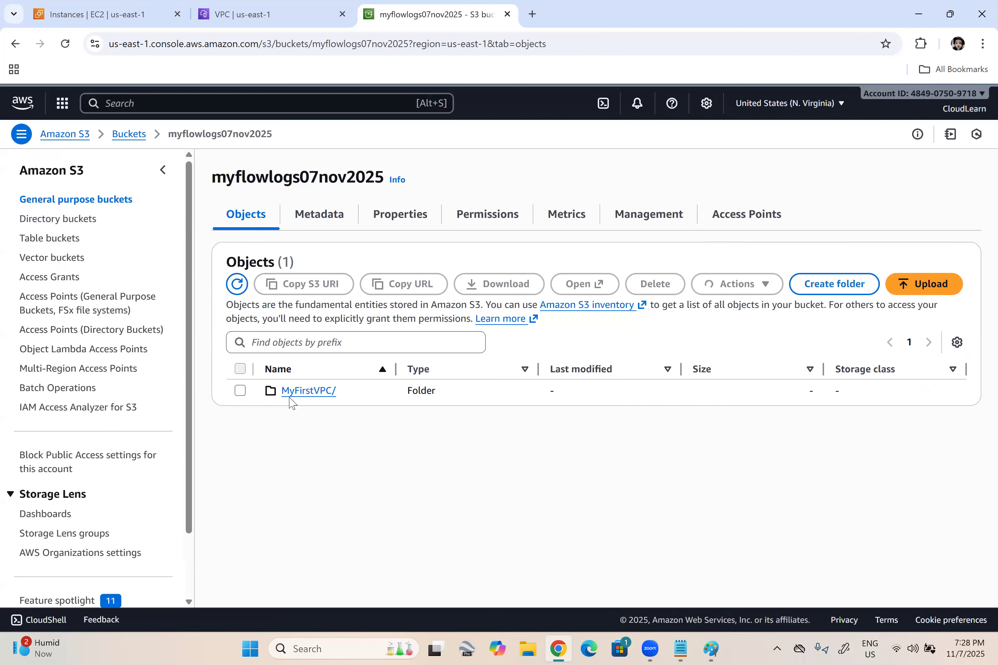
Open the bucket's nested folders from MyFirstVPC and AWSLogs through the account folder, vpcflowlogs and us-east-1 to 2025/11/07/13
{"action": "left_click", "coordinate": [307, 390]}
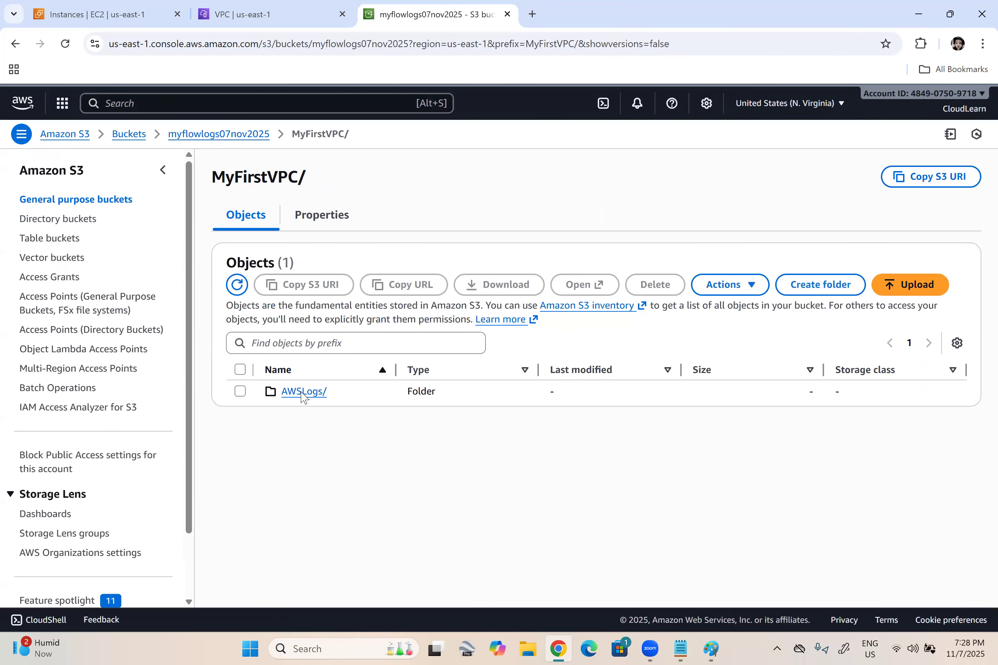
{"action": "left_click", "coordinate": [302, 392]}
{"action": "left_click", "coordinate": [310, 392]}
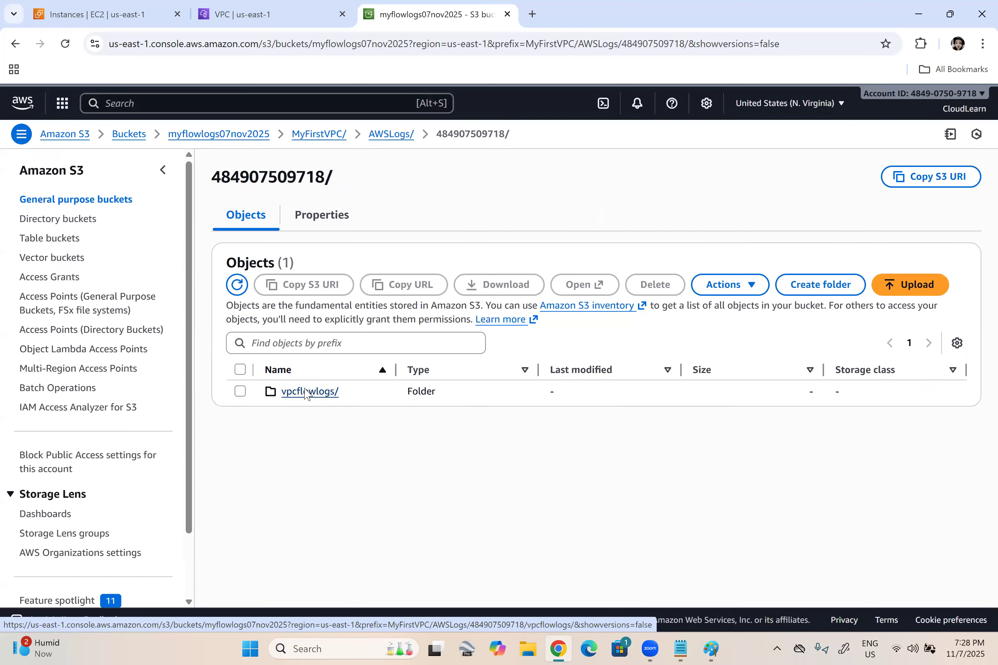
{"action": "left_click", "coordinate": [306, 391]}
{"action": "left_click", "coordinate": [307, 393]}
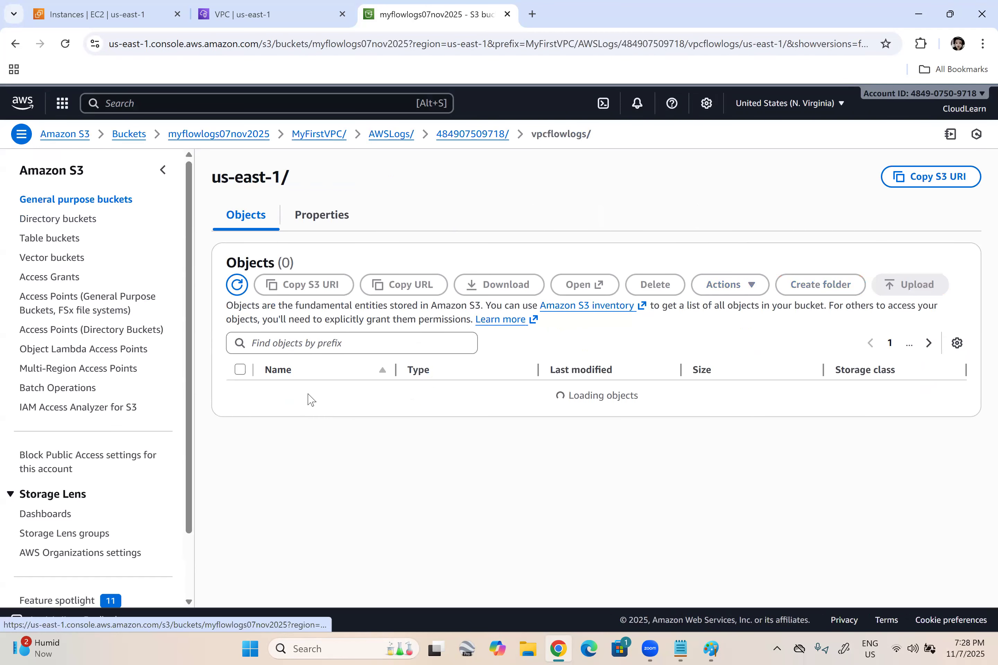
{"action": "left_click", "coordinate": [293, 394]}
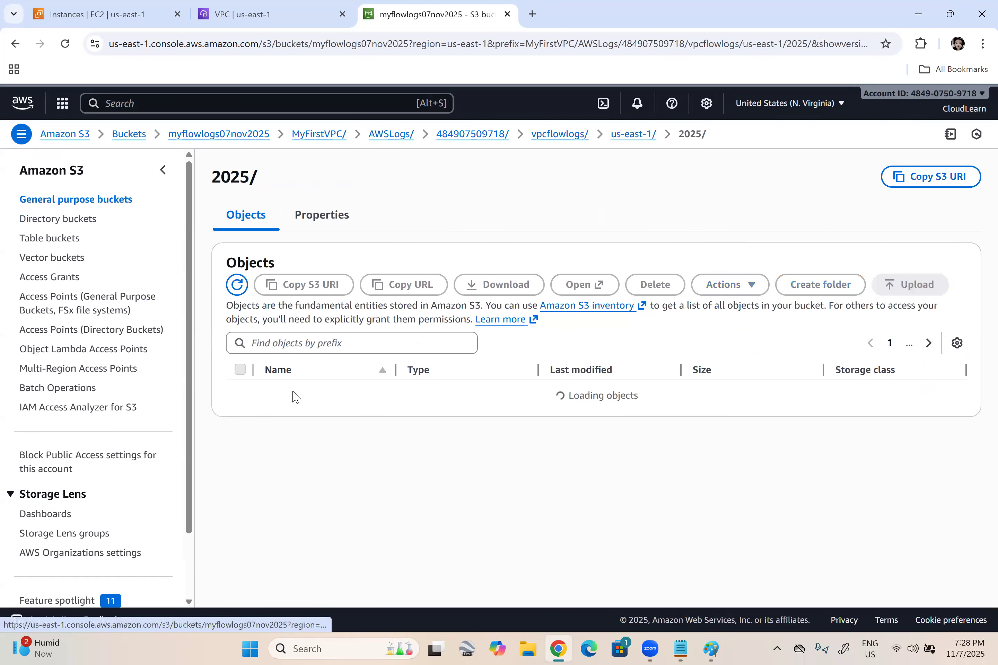
{"action": "left_click", "coordinate": [287, 394]}
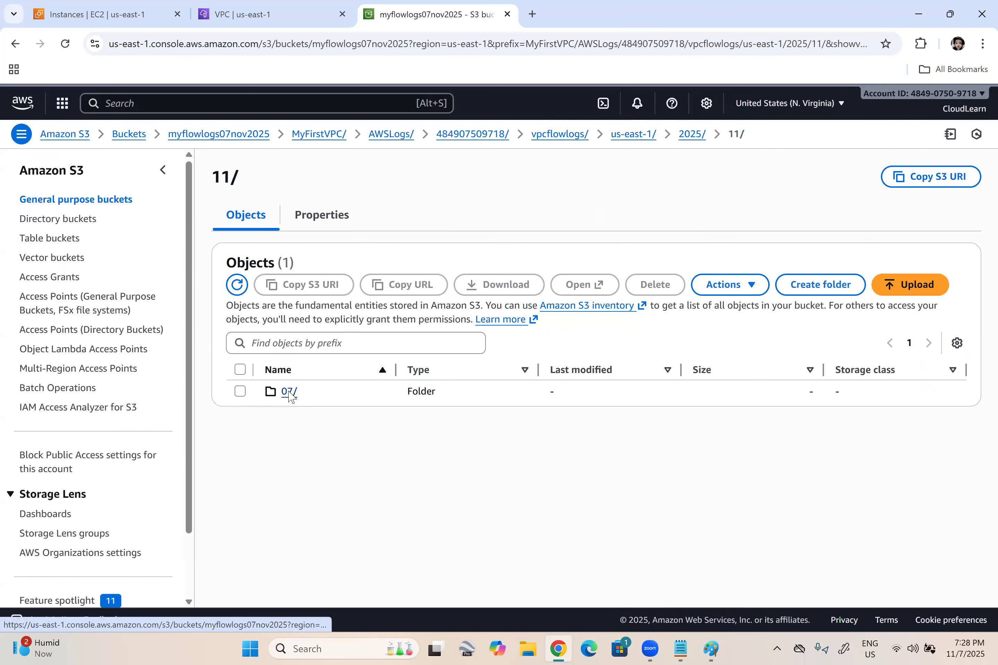
{"action": "left_click", "coordinate": [290, 392]}
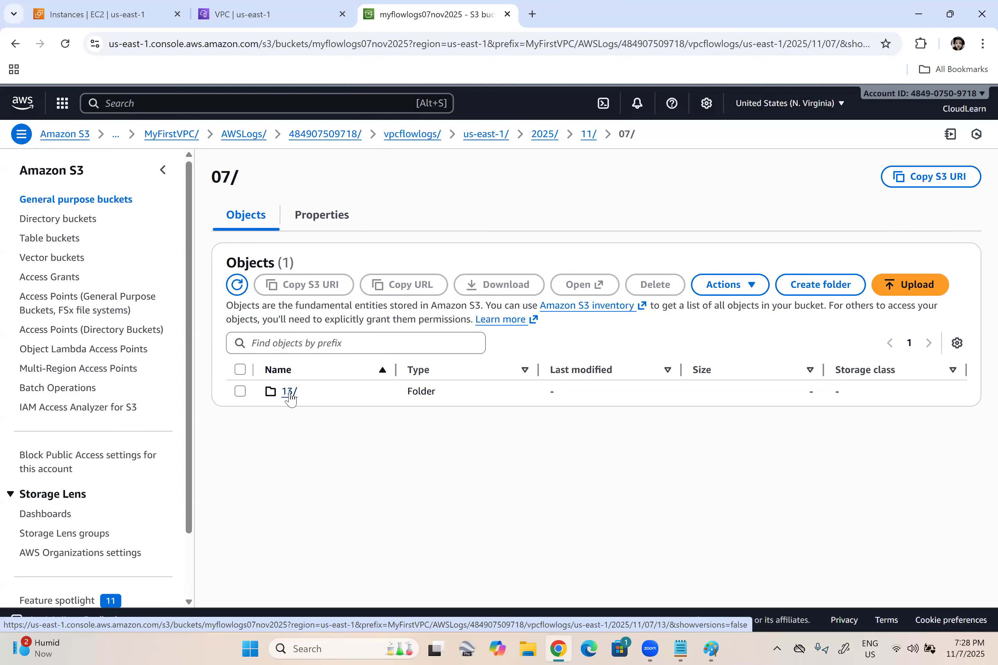
{"action": "left_click", "coordinate": [290, 392]}
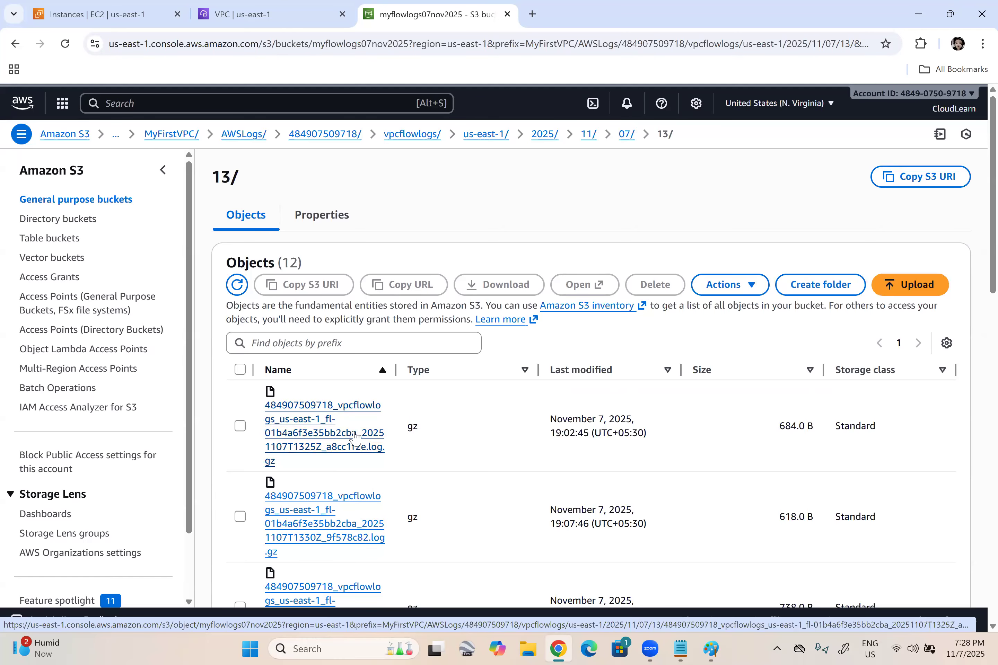
Look through the flow log files in folder 13 and download the first one, ending in 20251107T1325Z_a8cc1f2e.log.gz
{"action": "scroll", "coordinate": [353, 437], "scroll_direction": "down", "scroll_amount": 6}
{"action": "scroll", "coordinate": [356, 437], "scroll_direction": "up", "scroll_amount": 6}
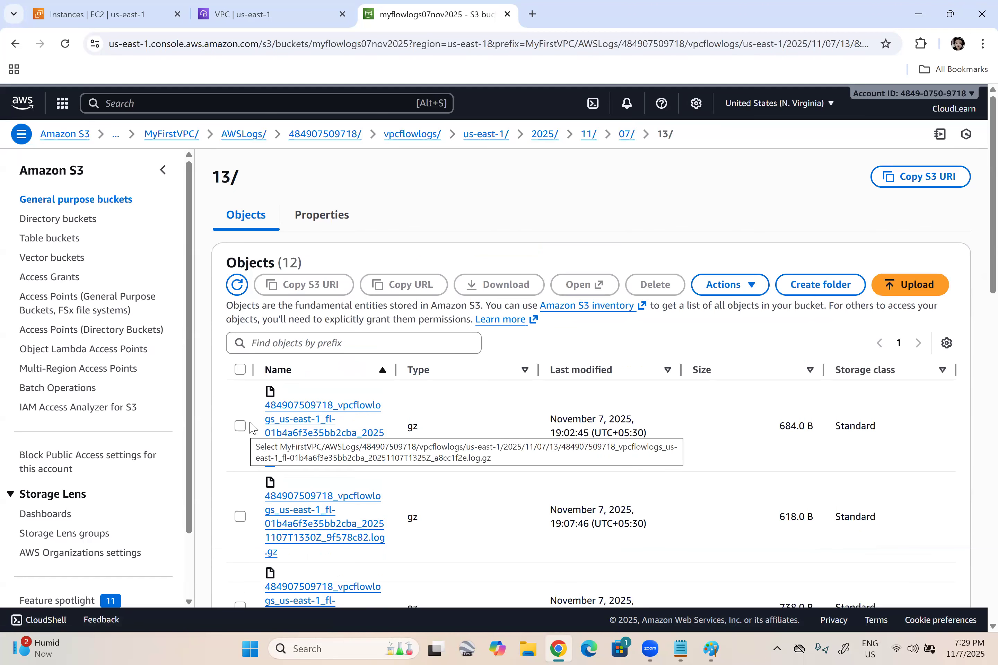
{"action": "left_click", "coordinate": [240, 426]}
{"action": "left_click", "coordinate": [501, 286]}
{"action": "scroll", "coordinate": [314, 494], "scroll_direction": "down", "scroll_amount": 5}
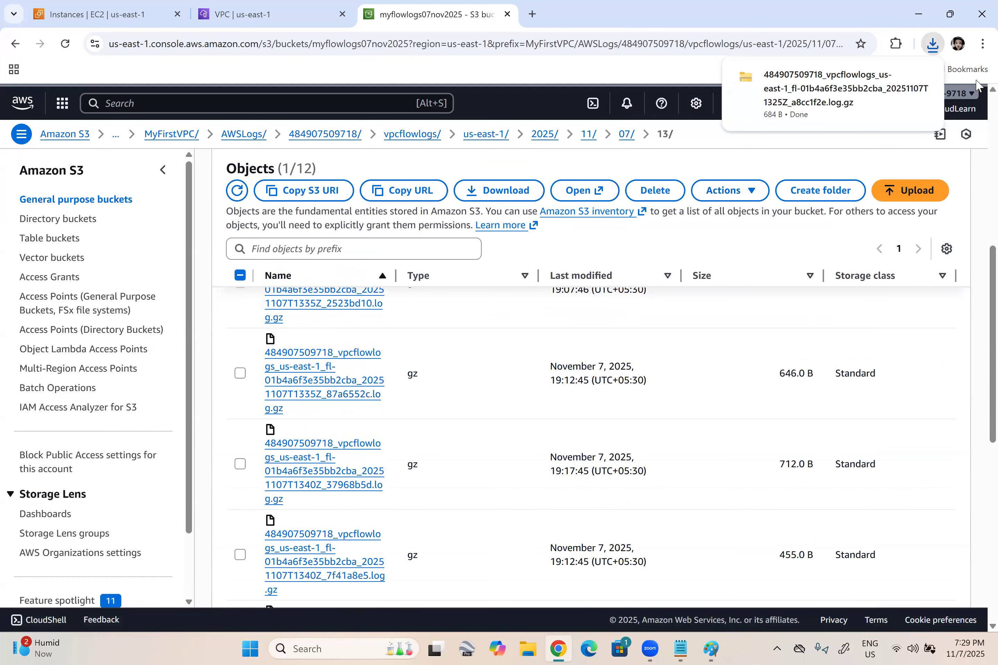
Show the downloaded flow log archive in the Downloads folder and extract all of its contents
{"action": "left_click", "coordinate": [895, 83]}
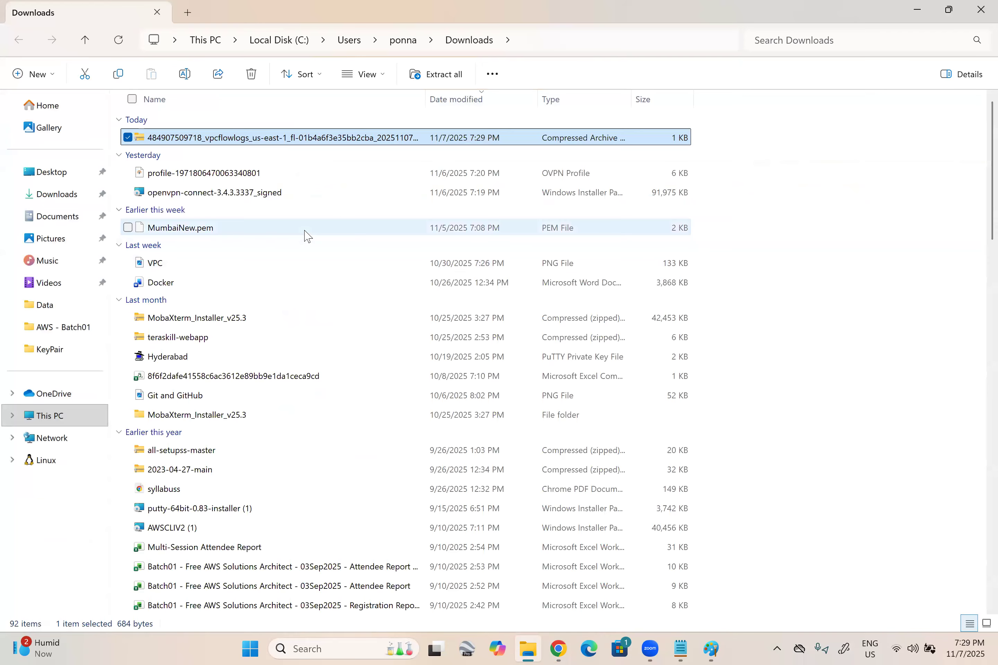
{"action": "right_click", "coordinate": [303, 138]}
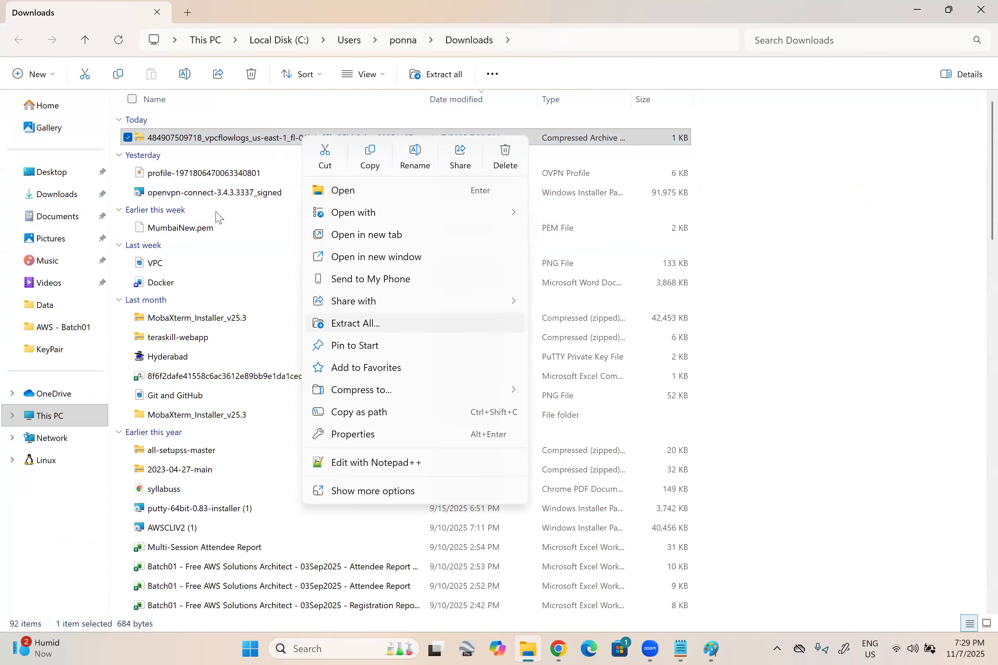
{"action": "left_click", "coordinate": [352, 325]}
{"action": "left_click", "coordinate": [610, 463]}
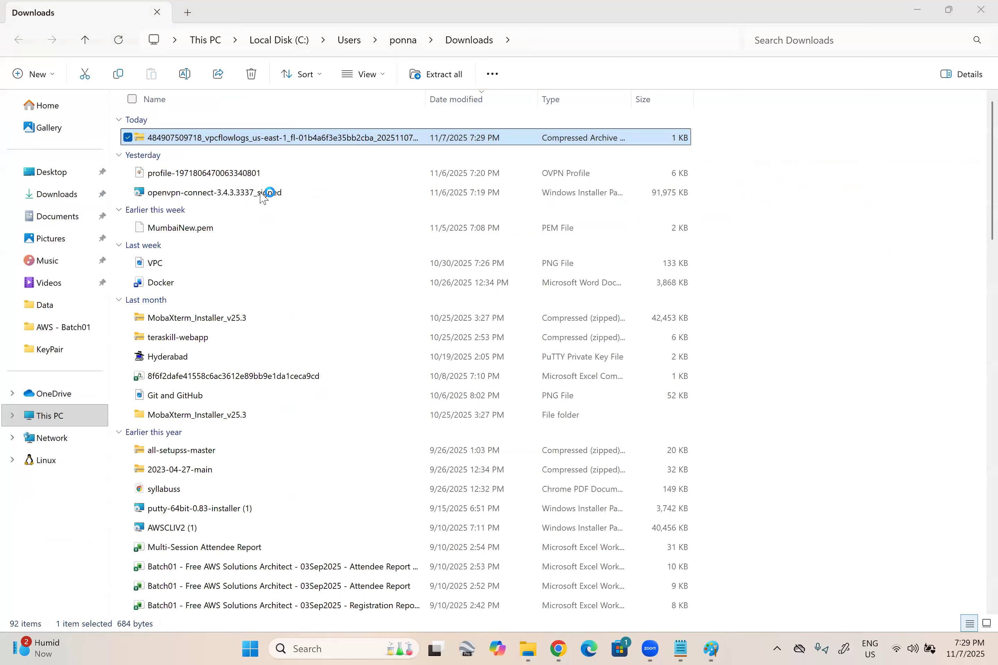
Open the extracted flow log file ending in 20251107T1325Z_a8cc1f2e.log with Notepad++
{"action": "left_click", "coordinate": [199, 139]}
{"action": "left_click", "coordinate": [228, 150]}
{"action": "left_click", "coordinate": [227, 144]}
{"action": "right_click", "coordinate": [228, 143]}
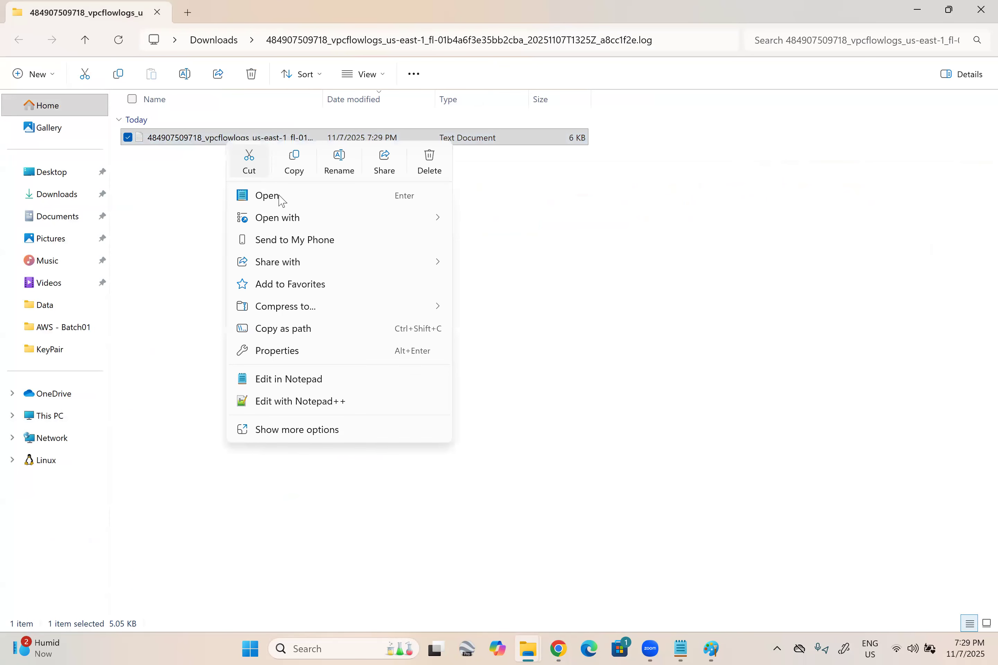
{"action": "left_click", "coordinate": [292, 402]}
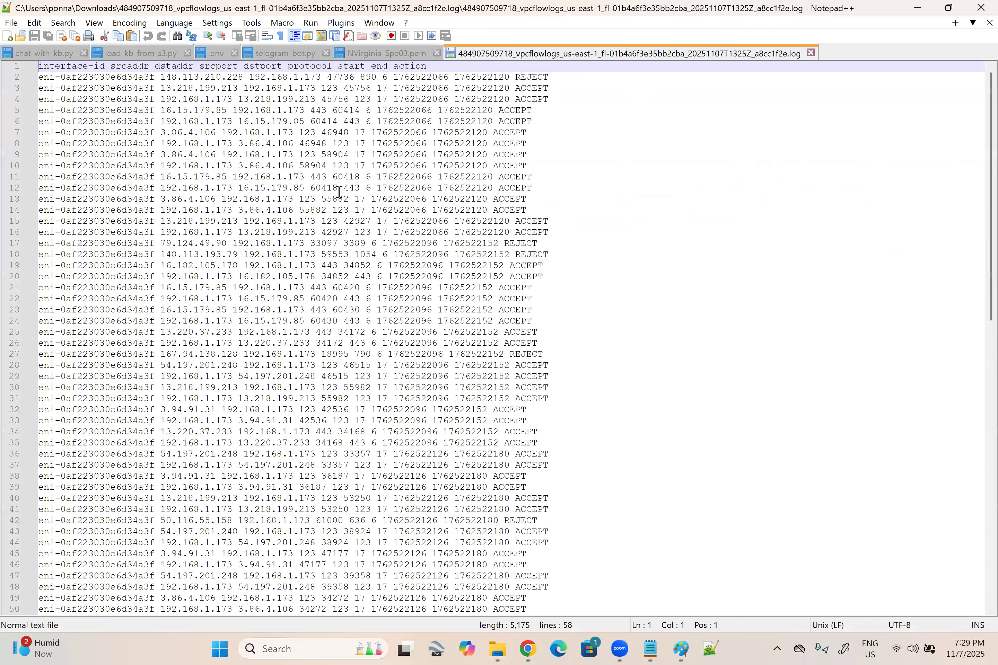
Skim the flow log to its end and back, and highlight the interface ID in the first record
{"action": "scroll", "coordinate": [329, 202], "scroll_direction": "down", "scroll_amount": 18}
{"action": "scroll", "coordinate": [230, 170], "scroll_direction": "up", "scroll_amount": 9}
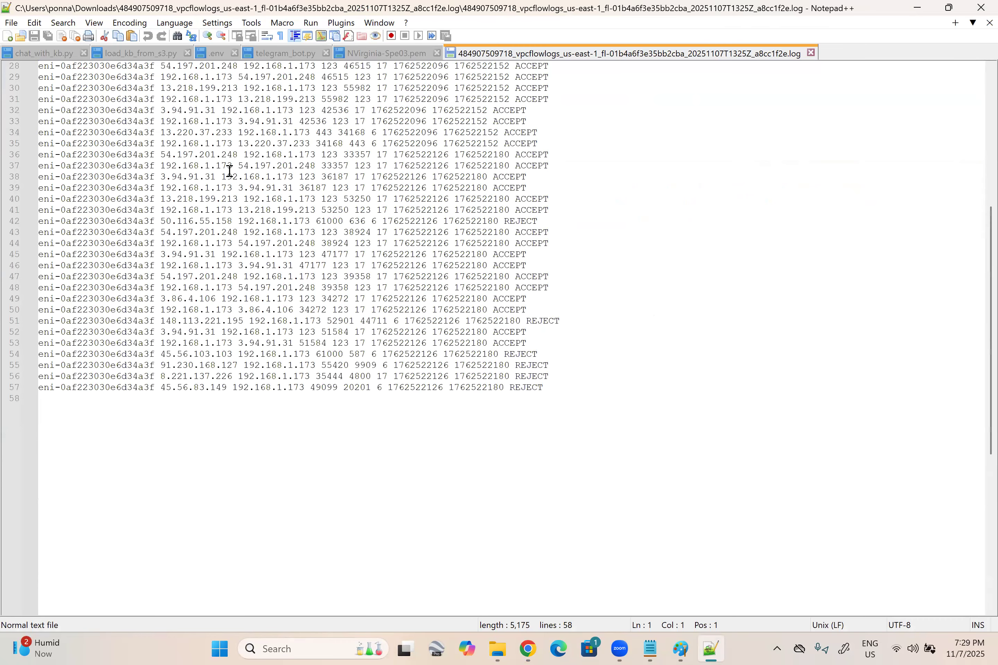
{"action": "scroll", "coordinate": [151, 84], "scroll_direction": "up", "scroll_amount": 9}
{"action": "left_click_drag", "start_coordinate": [154, 77], "coordinate": [38, 77]}
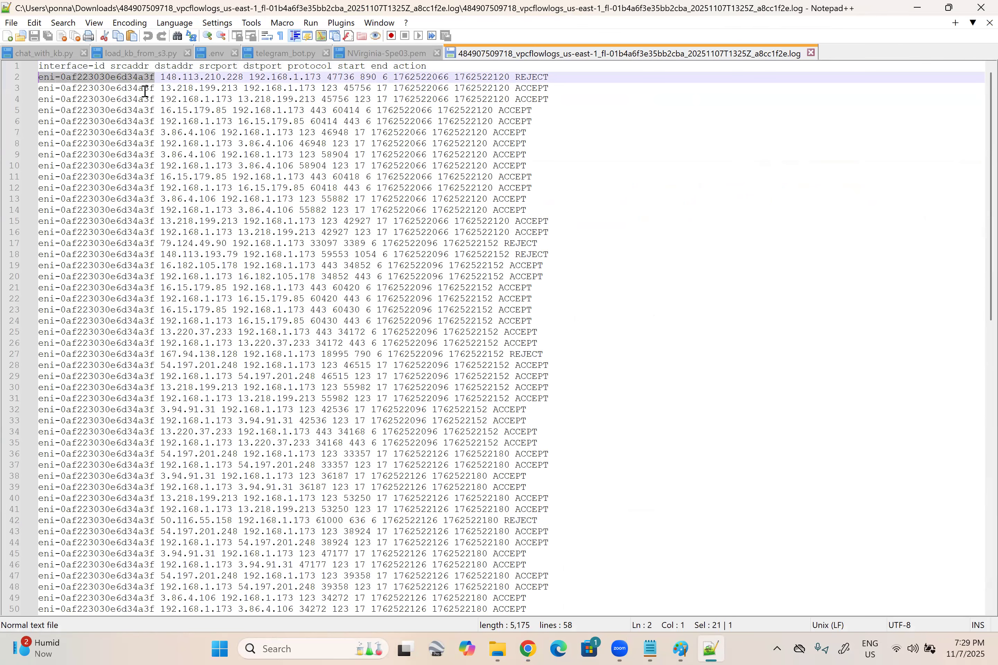
Switch to the EC2 Instances page in Chrome and view the WebServer instance's network interfaces in its Networking details
{"action": "left_click", "coordinate": [531, 649]}
{"action": "left_click", "coordinate": [123, 13]}
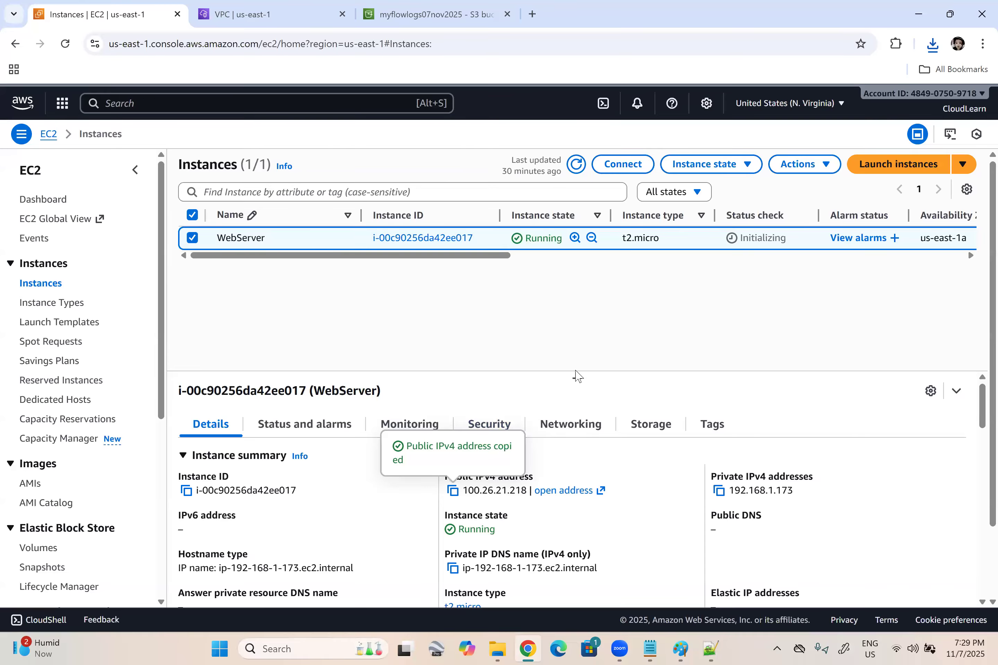
{"action": "left_click_drag", "start_coordinate": [579, 351], "coordinate": [579, 303]}
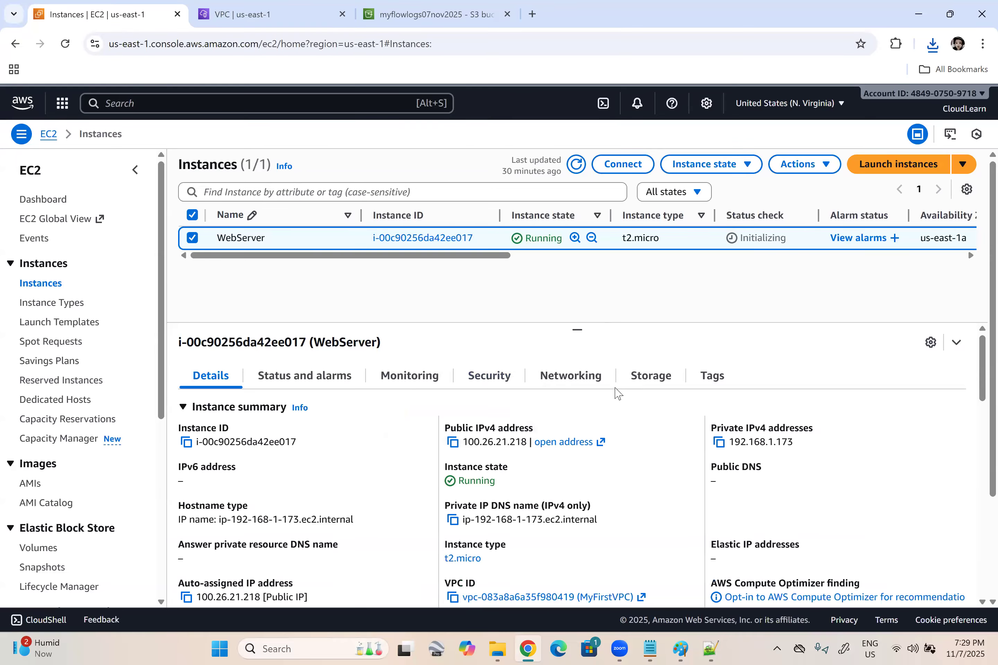
{"action": "left_click", "coordinate": [578, 376]}
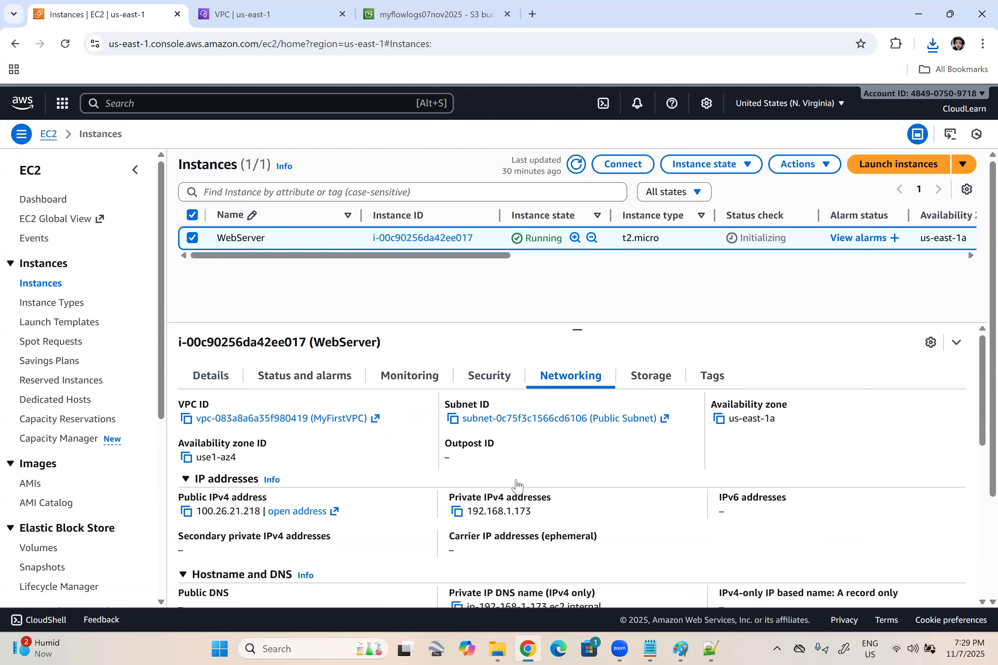
{"action": "scroll", "coordinate": [517, 493], "scroll_direction": "down", "scroll_amount": 1}
{"action": "scroll", "coordinate": [517, 494], "scroll_direction": "down", "scroll_amount": 6}
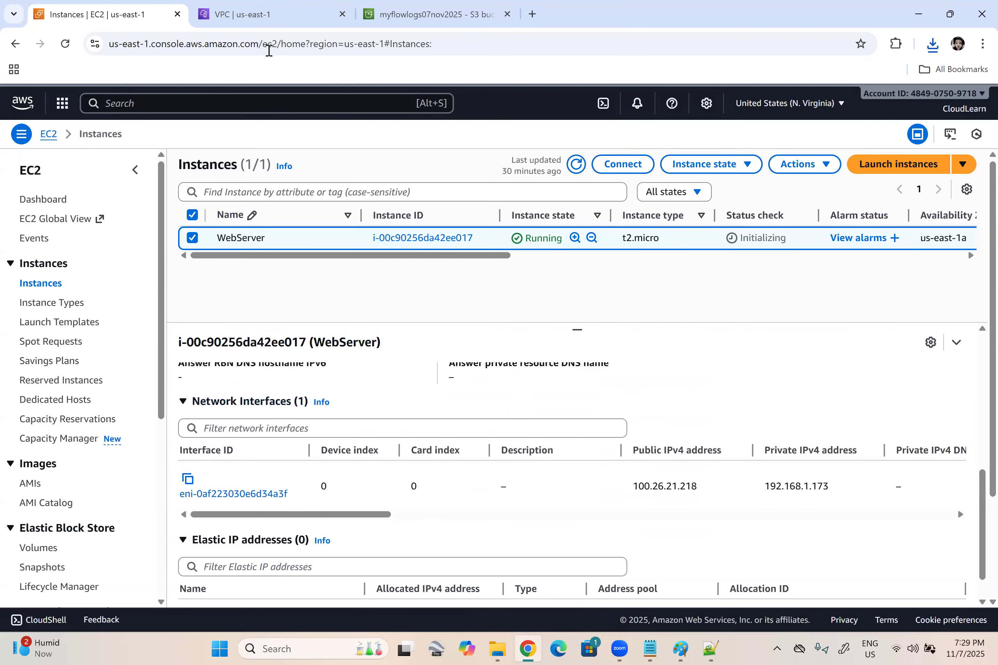
{"action": "left_click", "coordinate": [258, 14]}
{"action": "key", "text": "ctrl+Tab"}
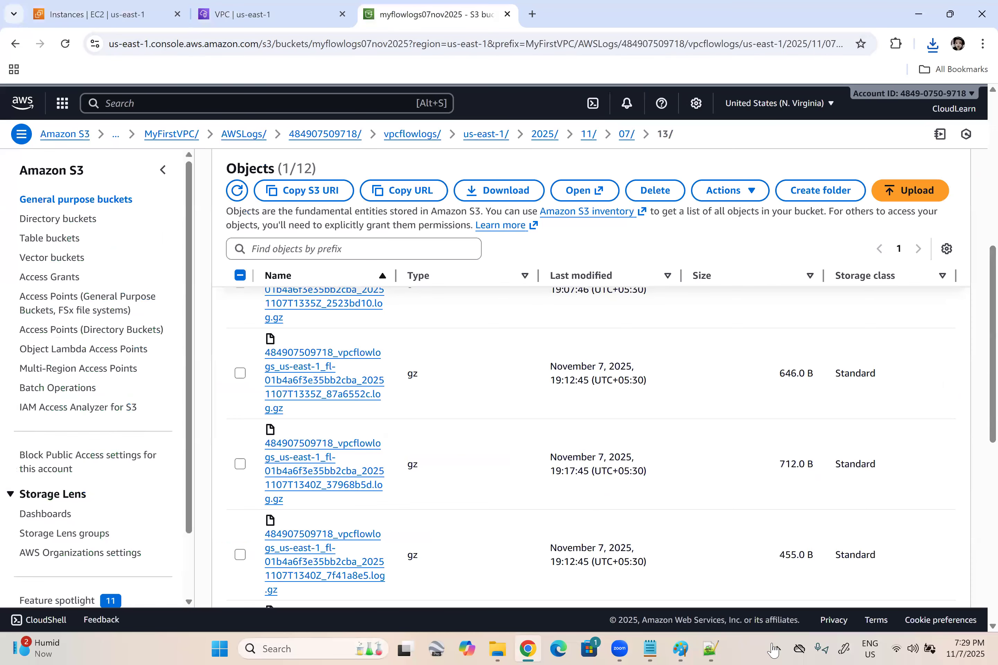
{"action": "key", "text": "ctrl+Tab"}
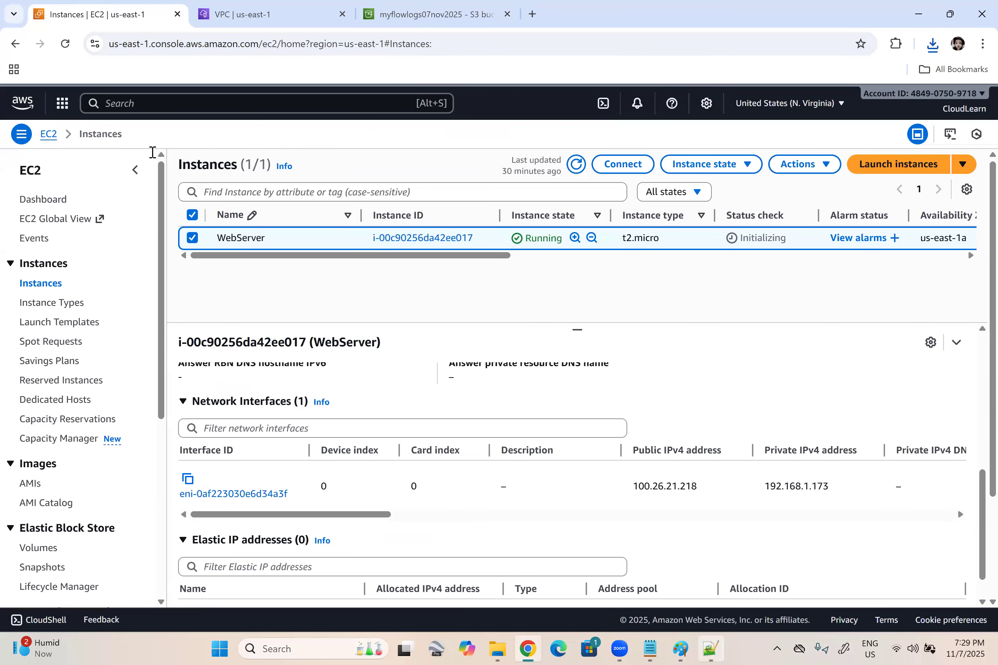
Highlight the first log record's source and destination addresses in Notepad++, comparing the destination with WebServer's private IPv4 address in EC2
{"action": "key", "text": "alt+Tab"}
{"action": "left_click_drag", "start_coordinate": [153, 77], "coordinate": [139, 77]}
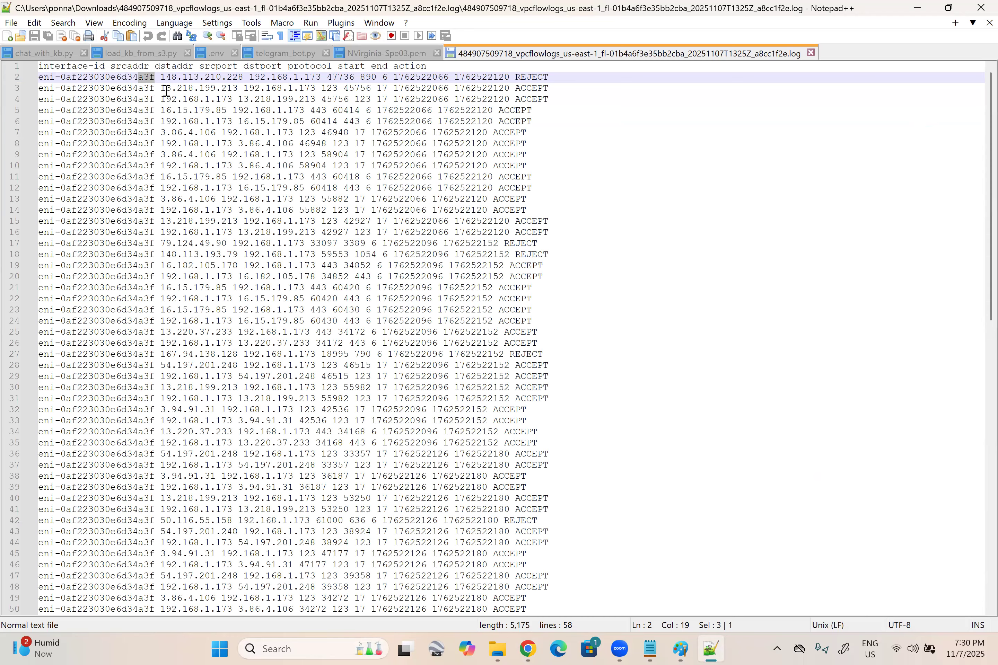
{"action": "left_click_drag", "start_coordinate": [161, 77], "coordinate": [244, 78]}
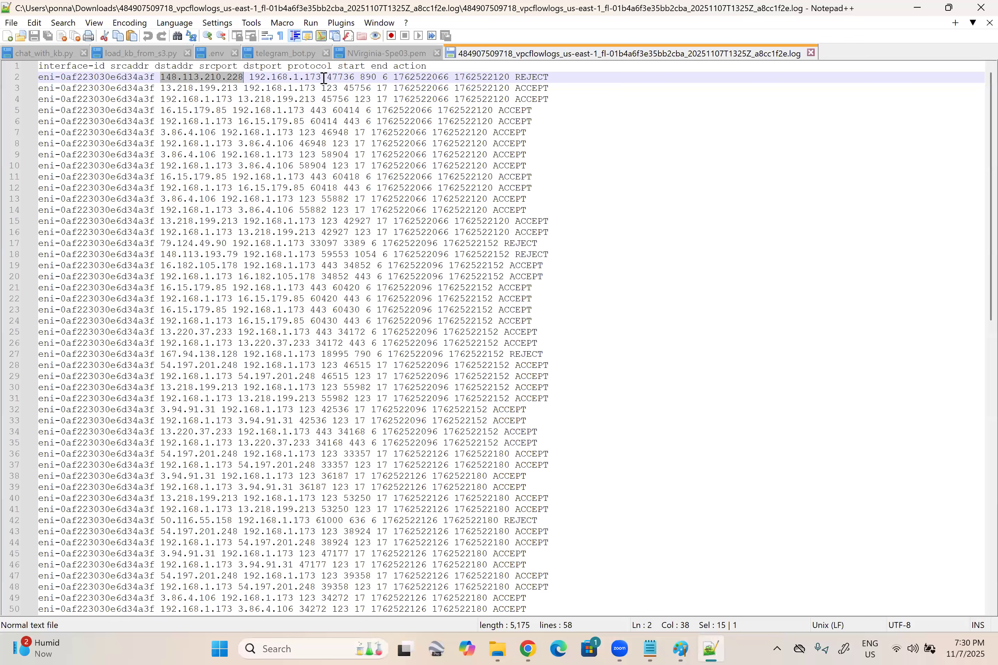
{"action": "left_click_drag", "start_coordinate": [254, 80], "coordinate": [257, 90]}
{"action": "key", "text": "alt+Tab"}
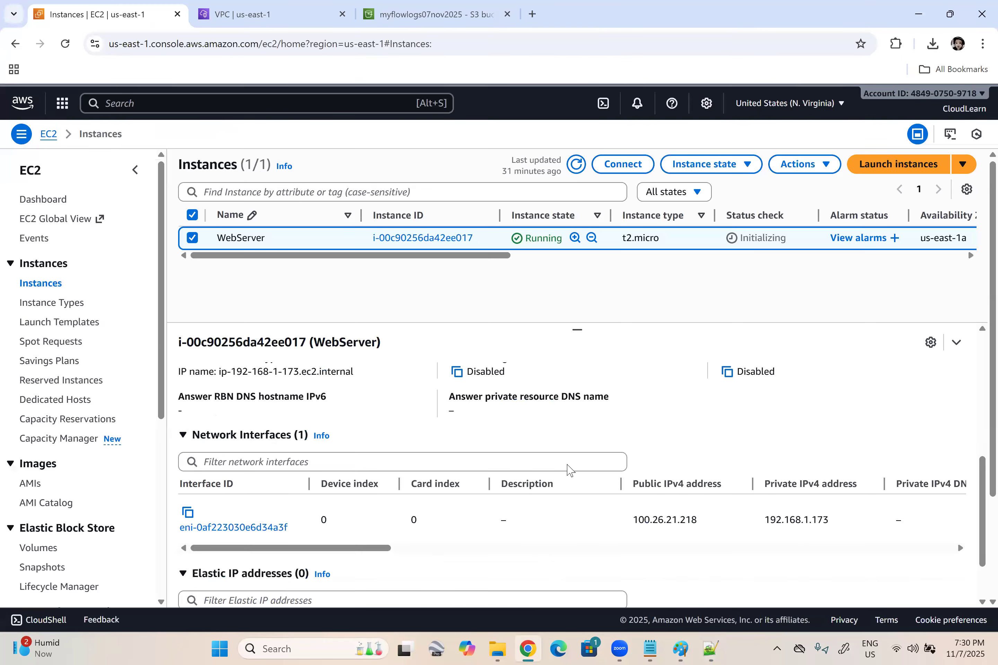
{"action": "scroll", "coordinate": [569, 470], "scroll_direction": "down", "scroll_amount": 1}
{"action": "double_click", "coordinate": [767, 491]}
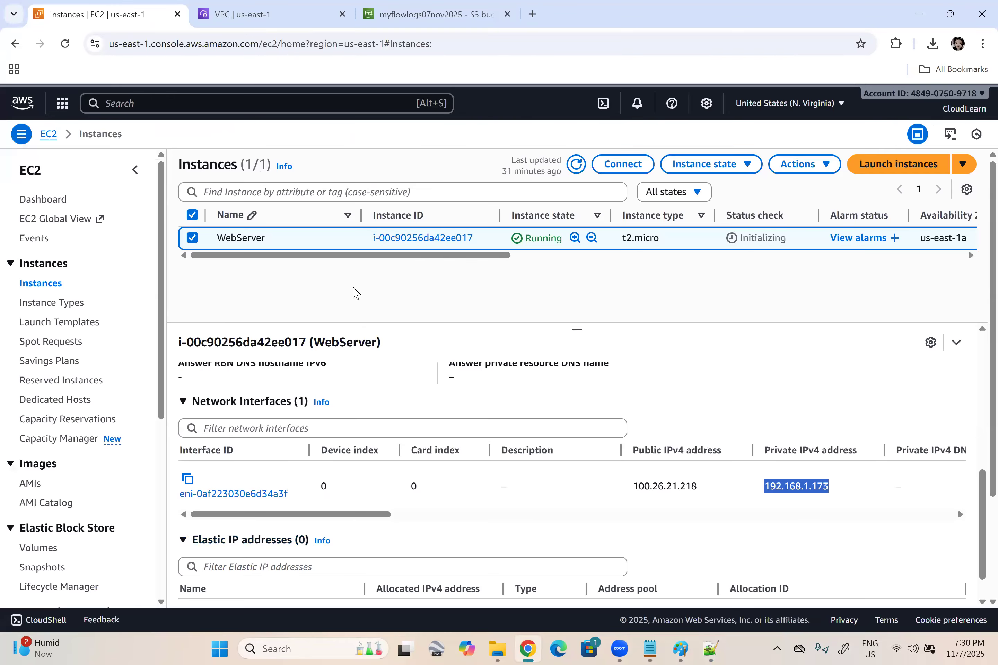
{"action": "key", "text": "alt+Tab"}
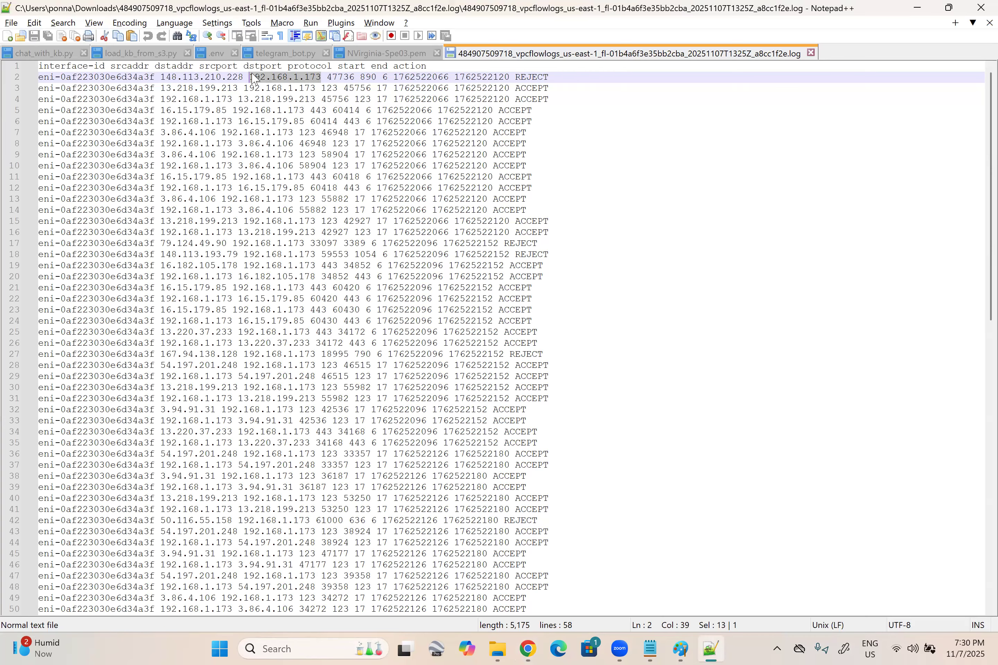
Highlight the source port, destination port, protocol, start, end and action values of the first log record one after another
{"action": "left_click_drag", "start_coordinate": [357, 78], "coordinate": [326, 79]}
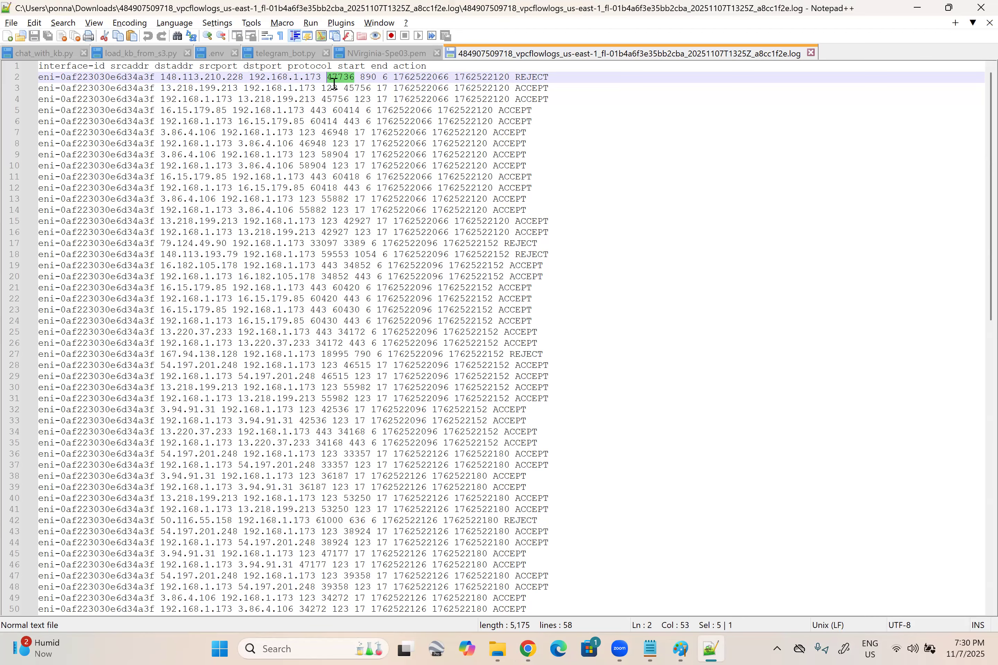
{"action": "left_click_drag", "start_coordinate": [377, 78], "coordinate": [361, 79]}
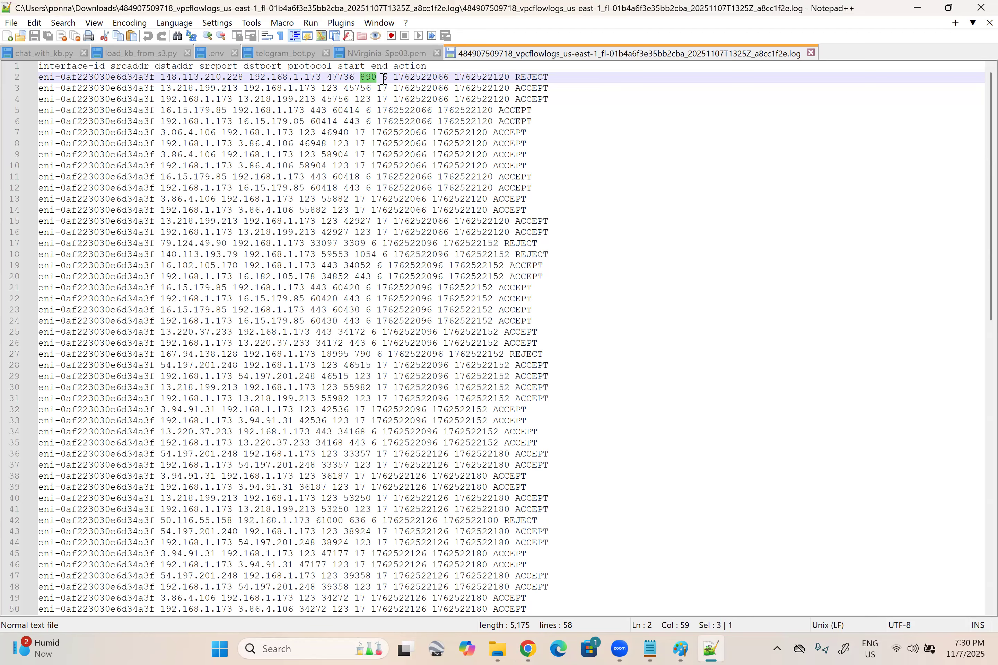
{"action": "left_click_drag", "start_coordinate": [389, 78], "coordinate": [384, 78]}
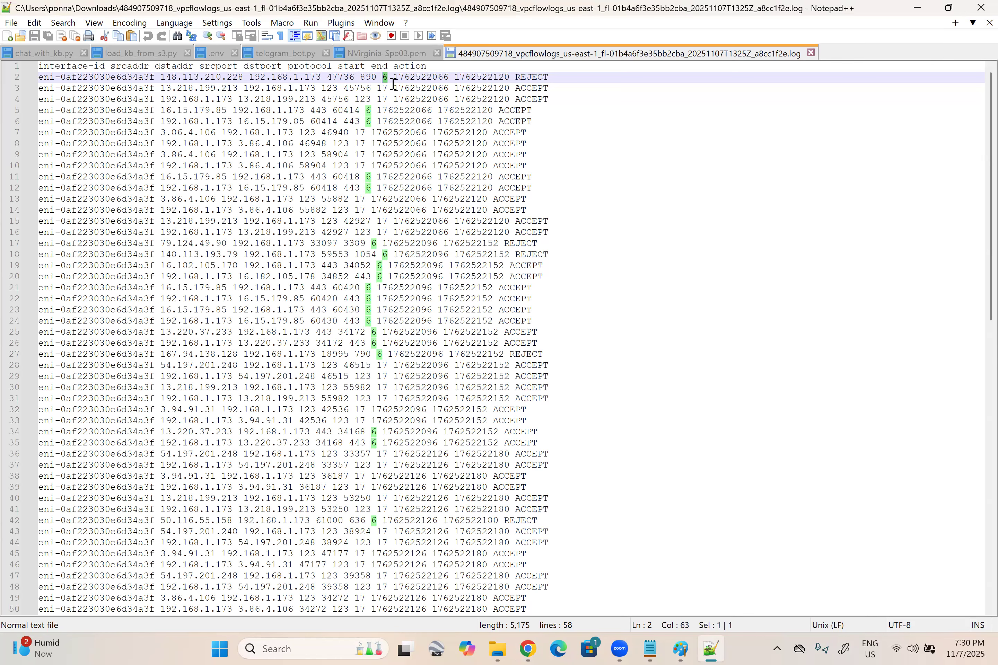
{"action": "left_click_drag", "start_coordinate": [394, 78], "coordinate": [447, 78]}
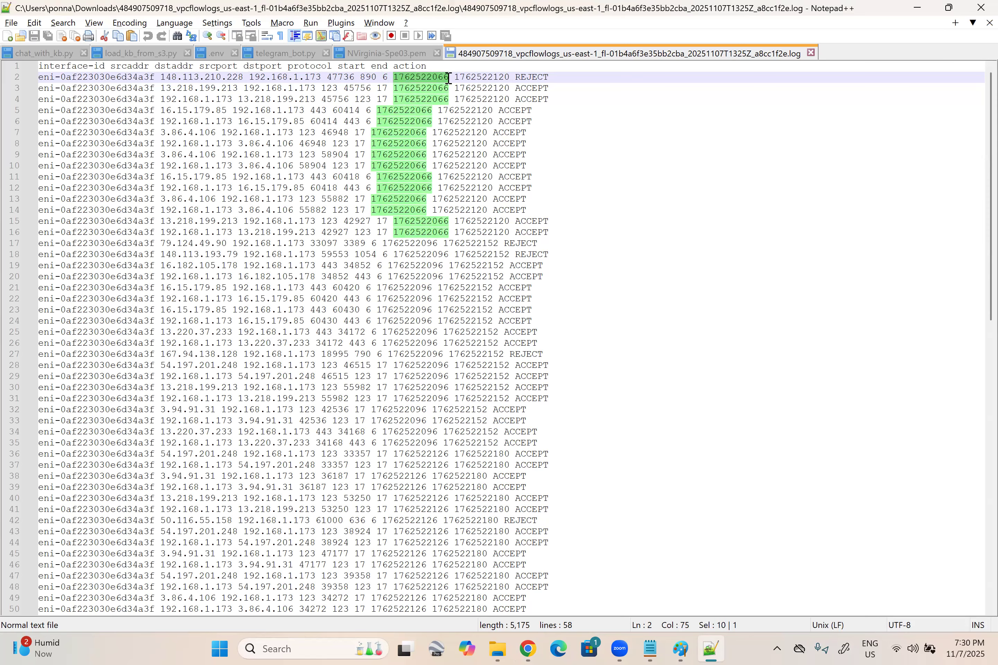
{"action": "triple_click", "coordinate": [472, 78]}
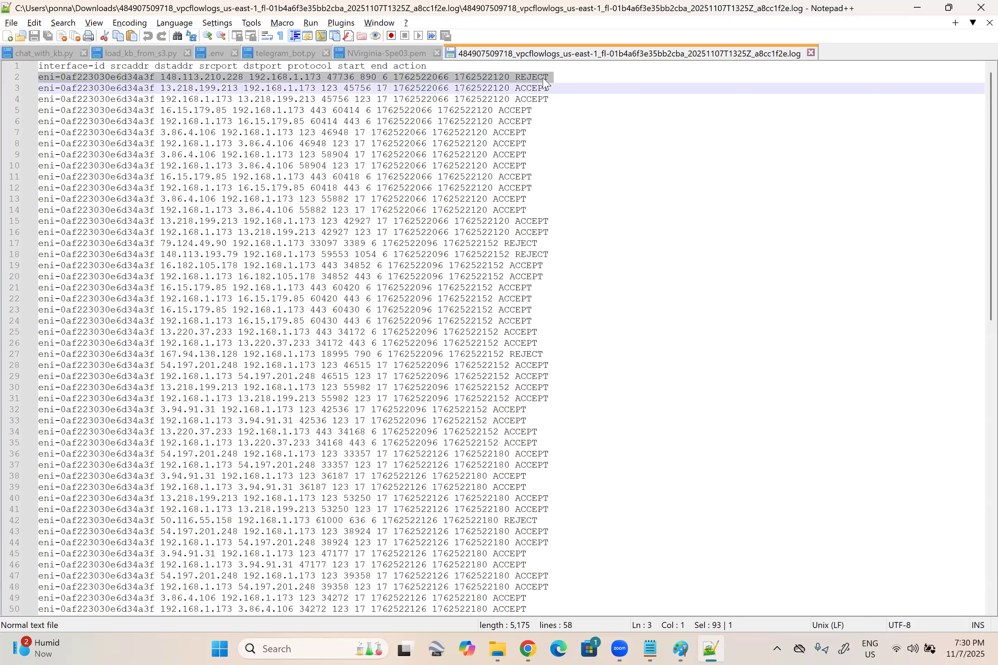
{"action": "left_click_drag", "start_coordinate": [593, 78], "coordinate": [510, 76]}
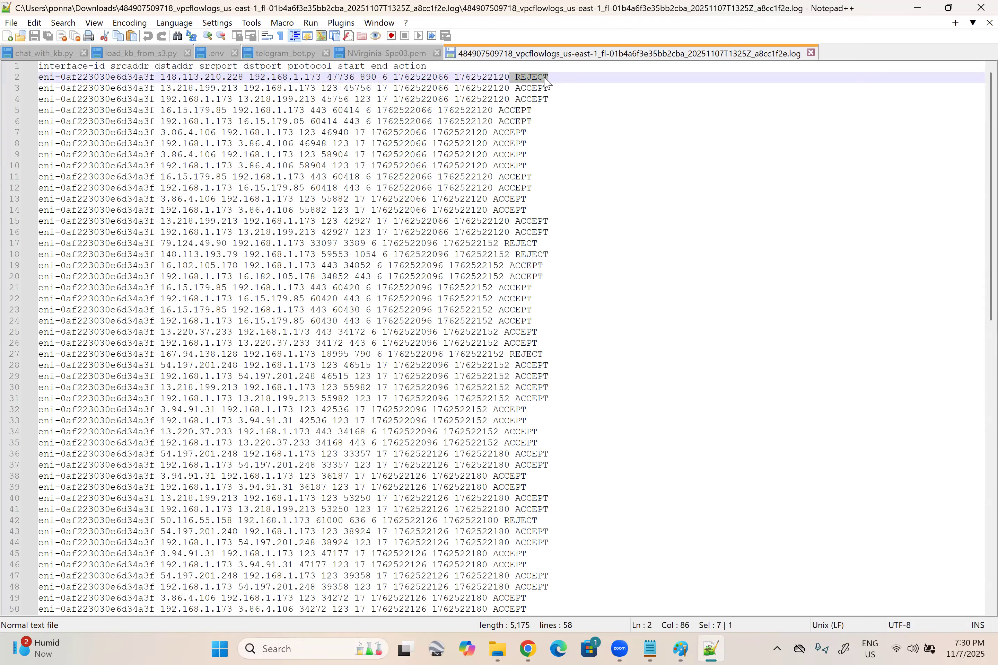
{"action": "double_click", "coordinate": [481, 77]}
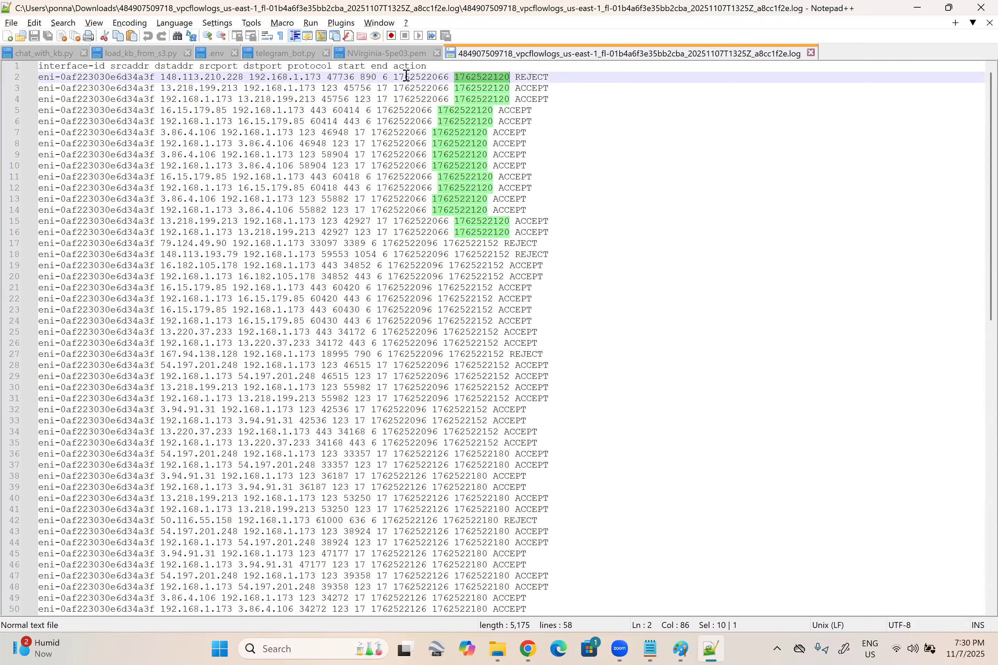
{"action": "double_click", "coordinate": [434, 78]}
{"action": "left_click_drag", "start_coordinate": [449, 78], "coordinate": [393, 82]}
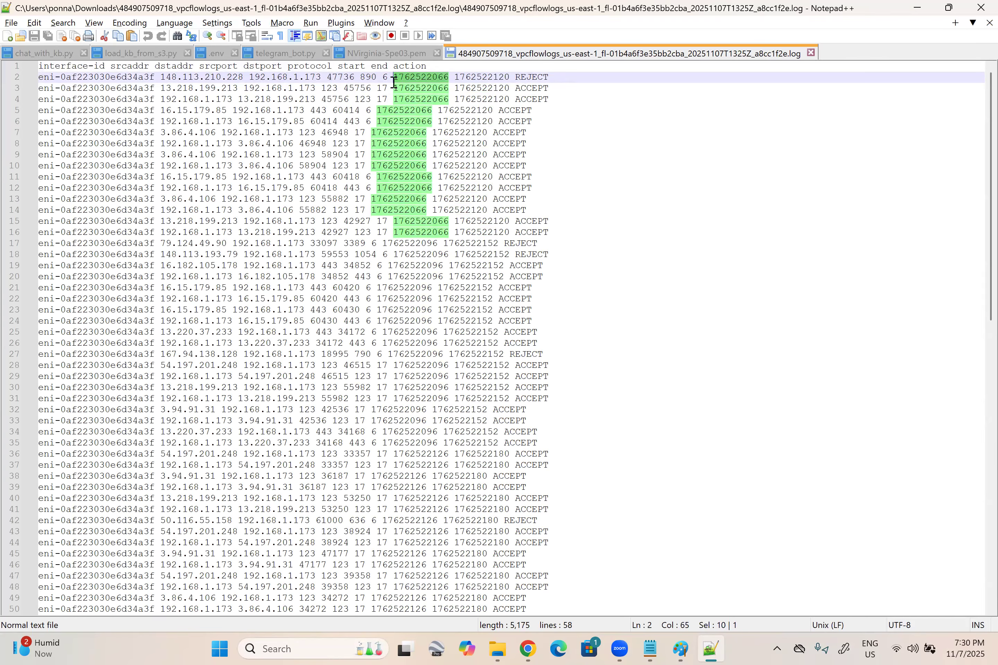
{"action": "left_click", "coordinate": [527, 649]}
{"action": "key", "text": "ctrl+t"}
{"action": "type", "text": "goo"}
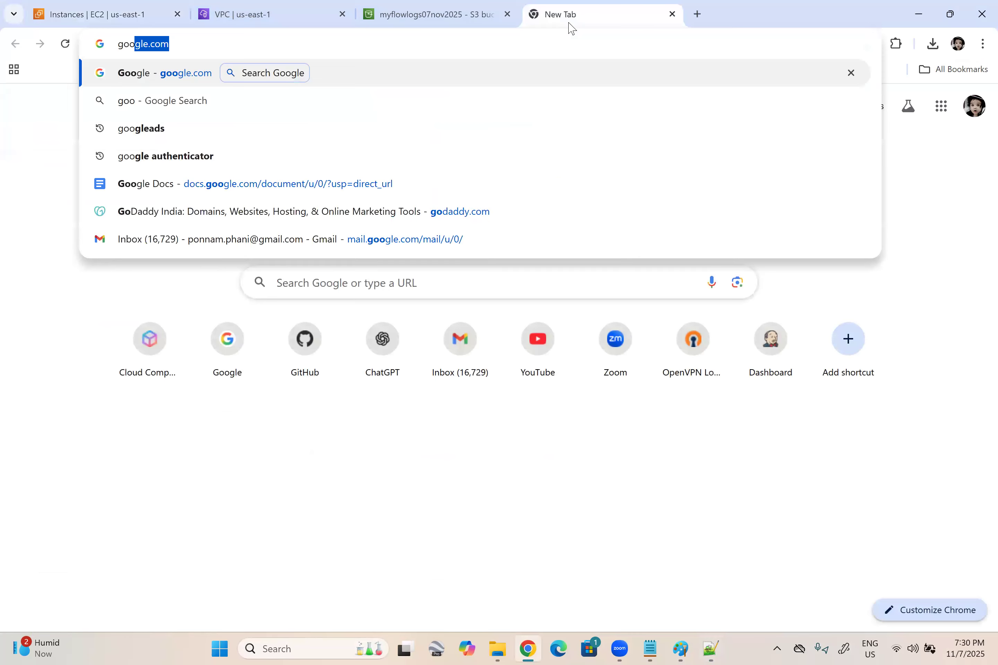
{"action": "key", "text": "Return"}
{"action": "type", "text": "c"}
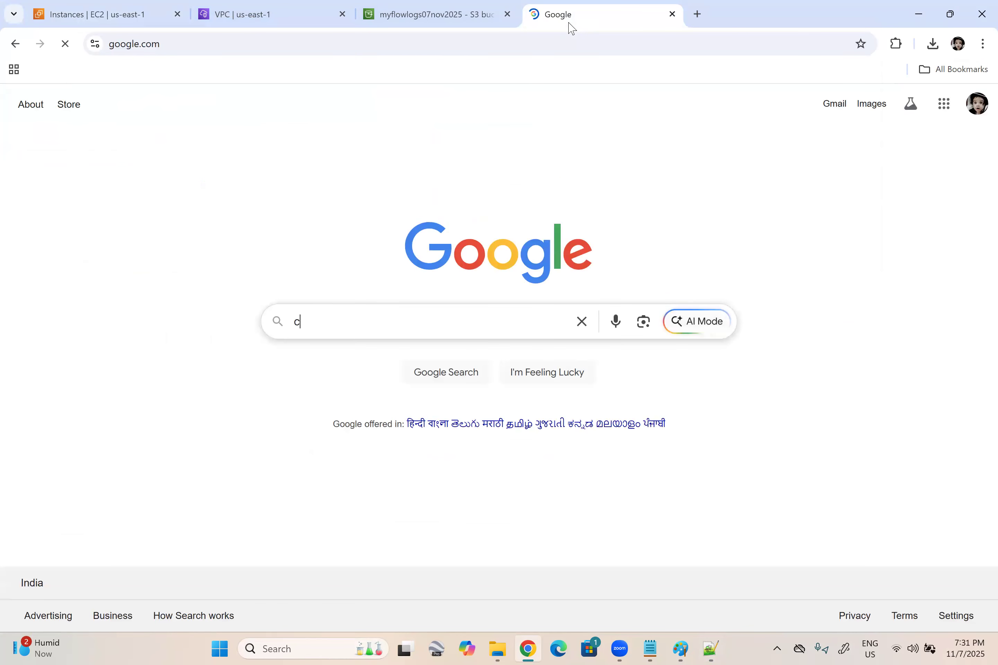
{"action": "type", "text": "onvert uni"}
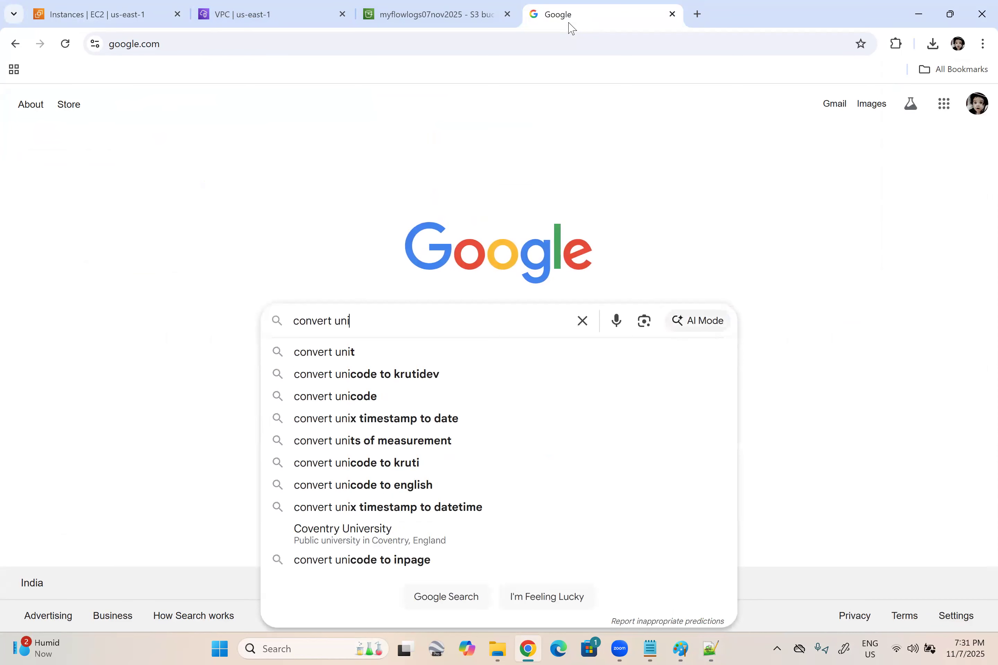
{"action": "type", "text": "x time"}
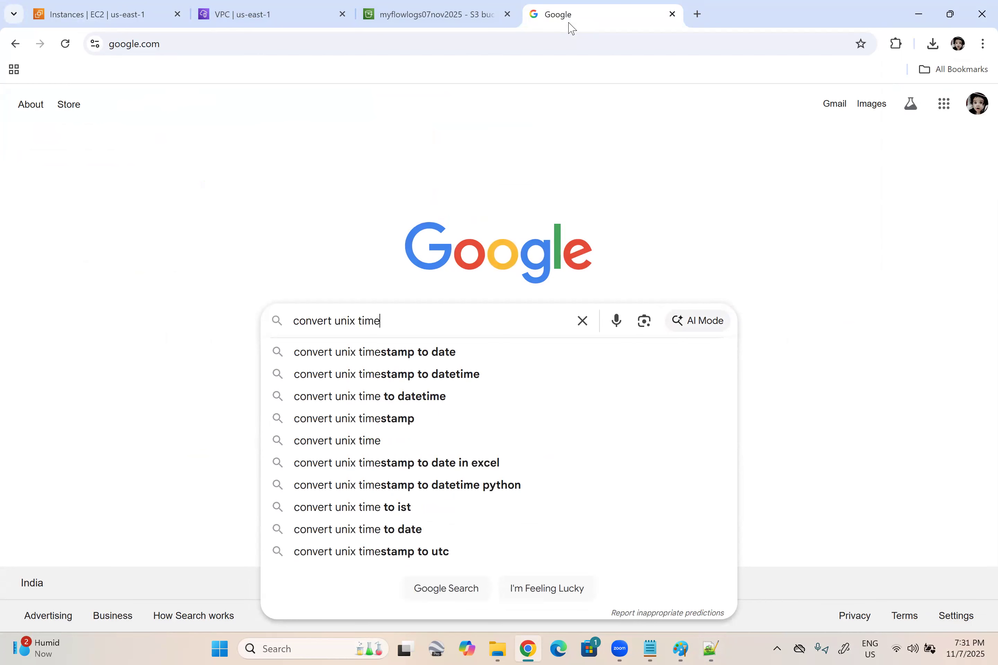
{"action": "key", "text": "Down"}
{"action": "key", "text": "Down"}
{"action": "key", "text": "Down"}
{"action": "key", "text": "Down"}
{"action": "key", "text": "Return"}
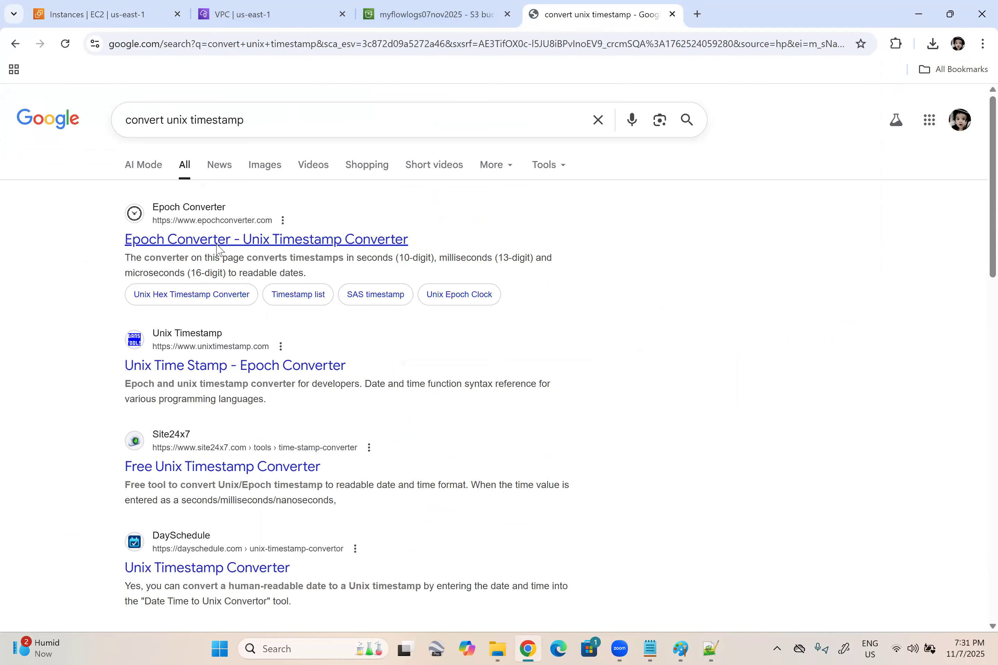
{"action": "left_click", "coordinate": [217, 241]}
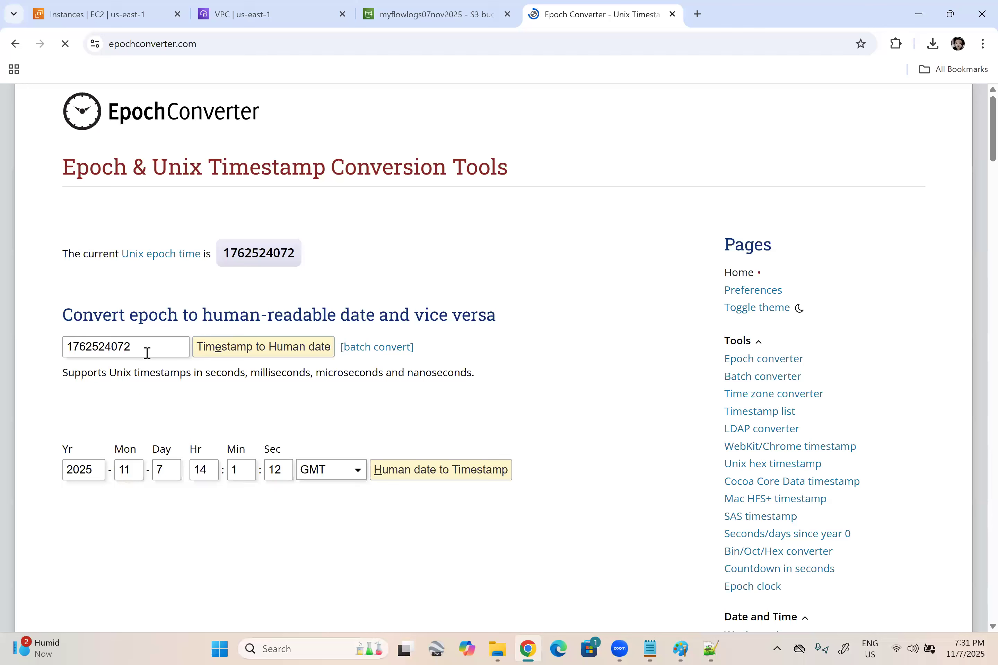
{"action": "key", "text": "ctrl+v"}
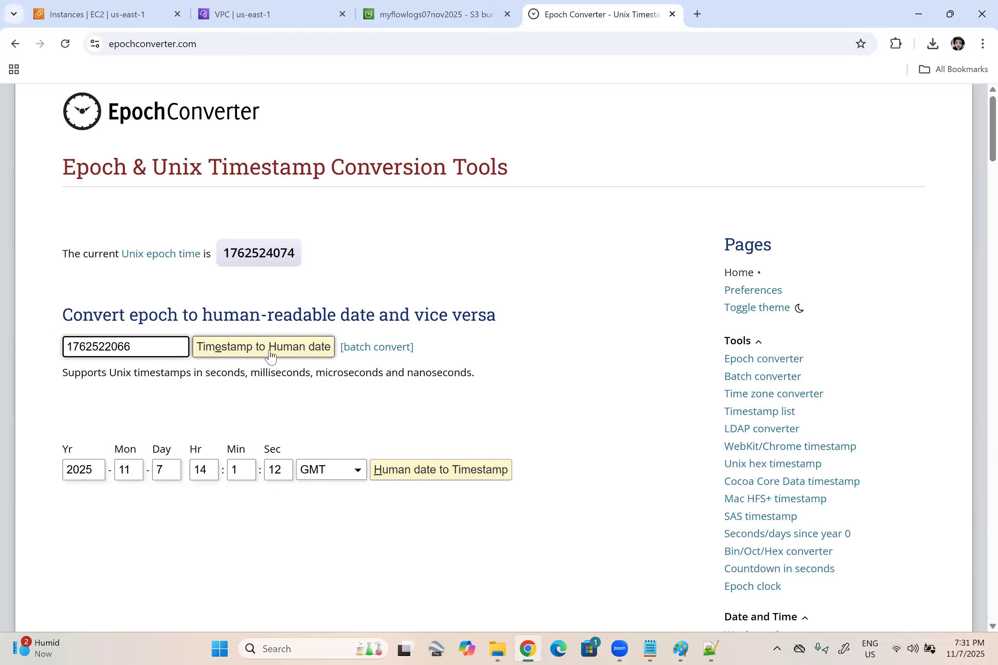
{"action": "left_click", "coordinate": [272, 348]}
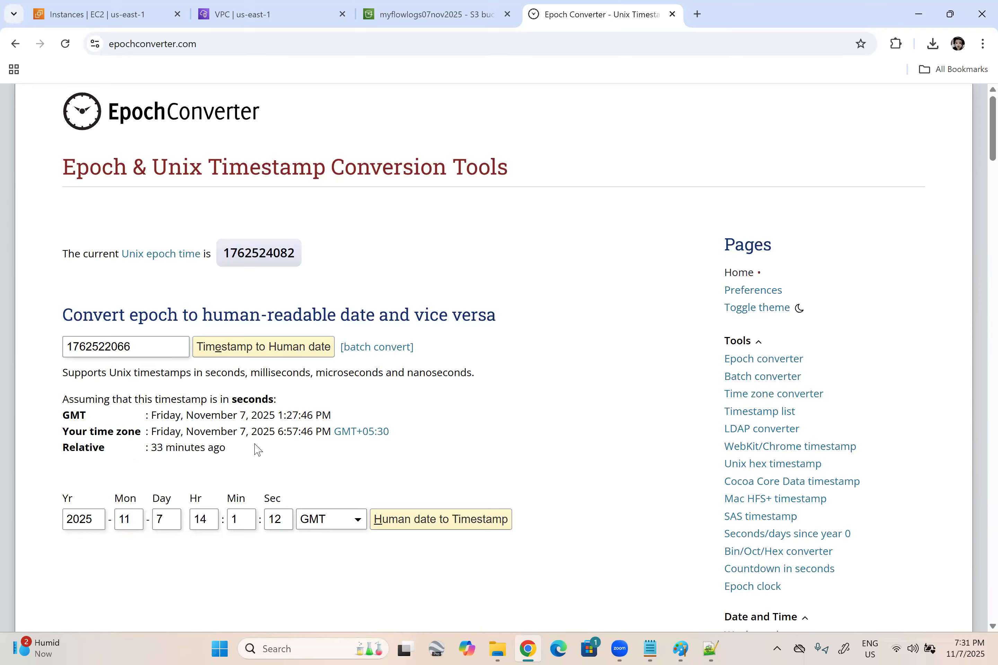
{"action": "mouse_move", "coordinate": [300, 435]}
{"action": "key", "text": "alt+Tab"}
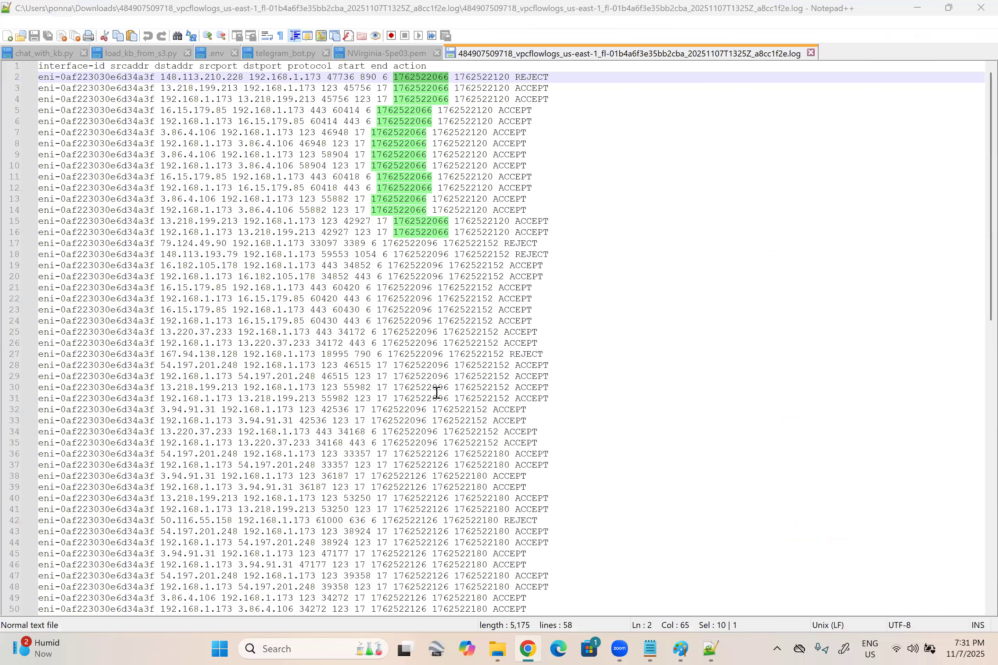
Look over the log records, and switch to EC2 in Chrome to highlight WebServer's public IPv4 address
{"action": "scroll", "coordinate": [437, 478], "scroll_direction": "down", "scroll_amount": 4}
{"action": "scroll", "coordinate": [418, 438], "scroll_direction": "up", "scroll_amount": 4}
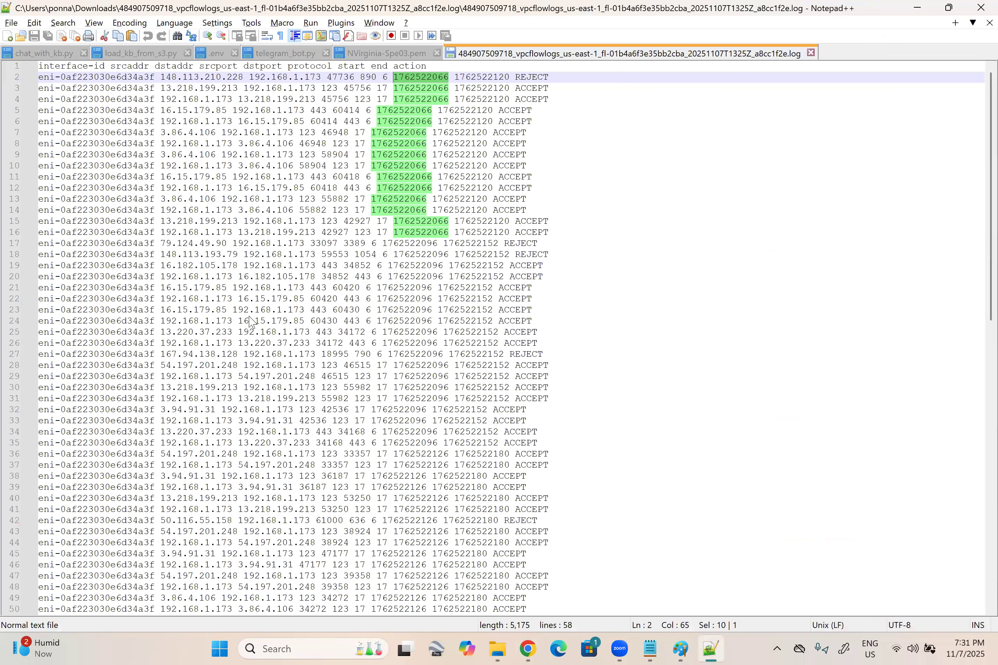
{"action": "key", "text": "alt+Tab"}
{"action": "key", "text": "ctrl+1"}
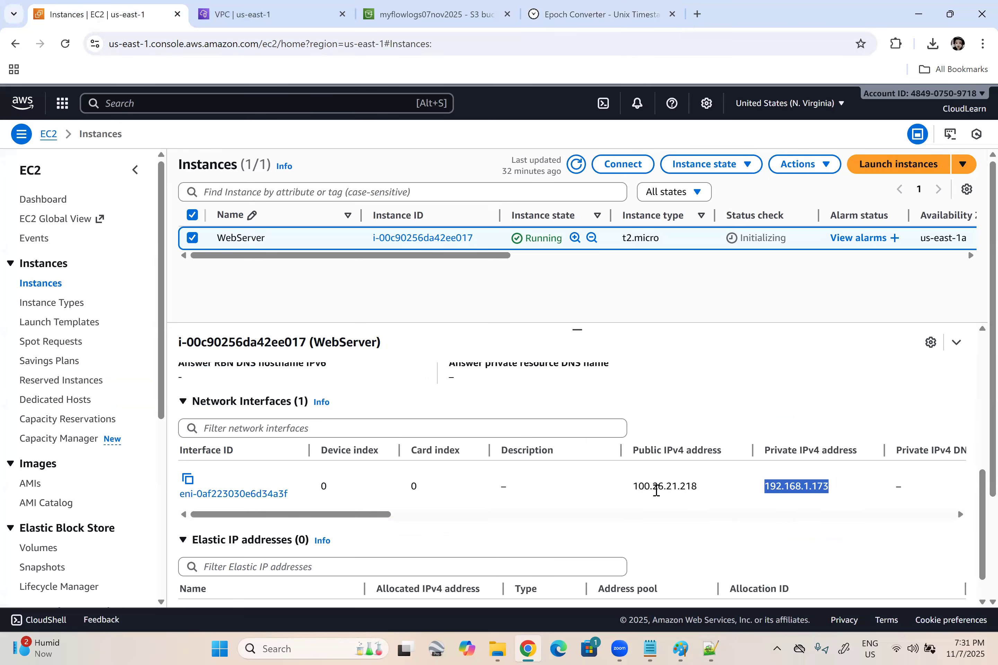
{"action": "left_click_drag", "start_coordinate": [702, 493], "coordinate": [630, 494]}
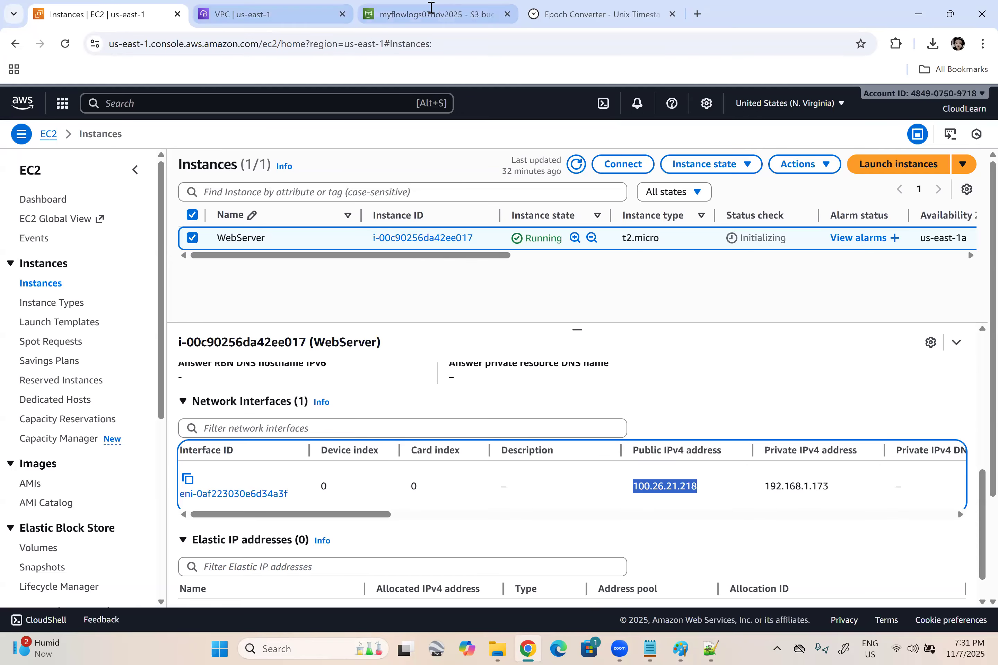
In the S3 bucket's 13/ folder, select only the newest flow log object, ending in 1355Z_868d936e.log.gz, and download it
{"action": "key", "text": "ctrl+3"}
{"action": "scroll", "coordinate": [495, 532], "scroll_direction": "down", "scroll_amount": 5}
{"action": "left_click", "coordinate": [241, 519]}
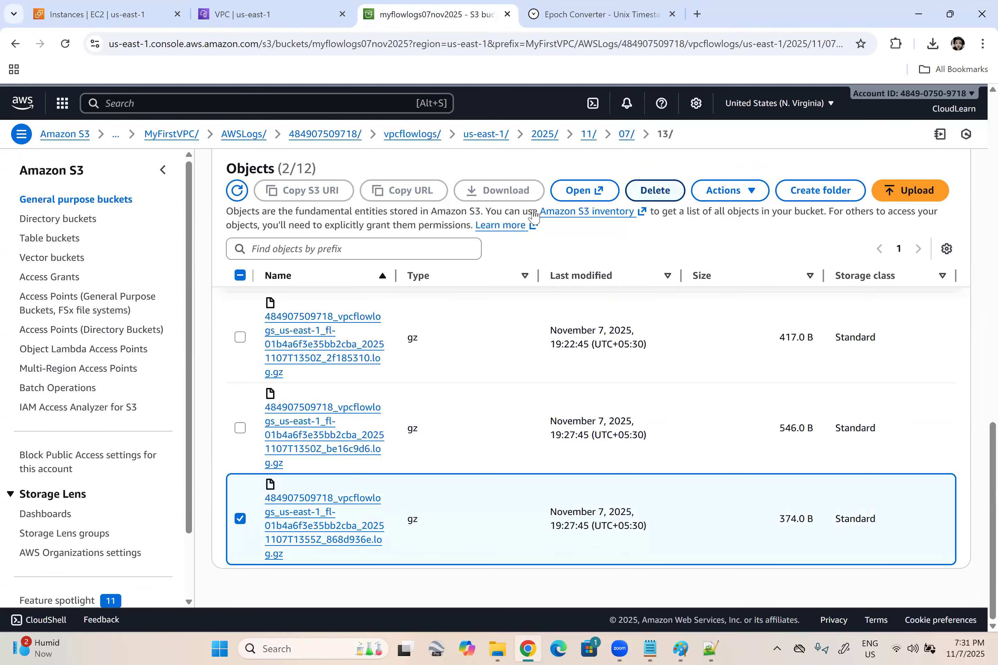
{"action": "scroll", "coordinate": [241, 429], "scroll_direction": "up", "scroll_amount": 6}
{"action": "scroll", "coordinate": [240, 425], "scroll_direction": "up", "scroll_amount": 8}
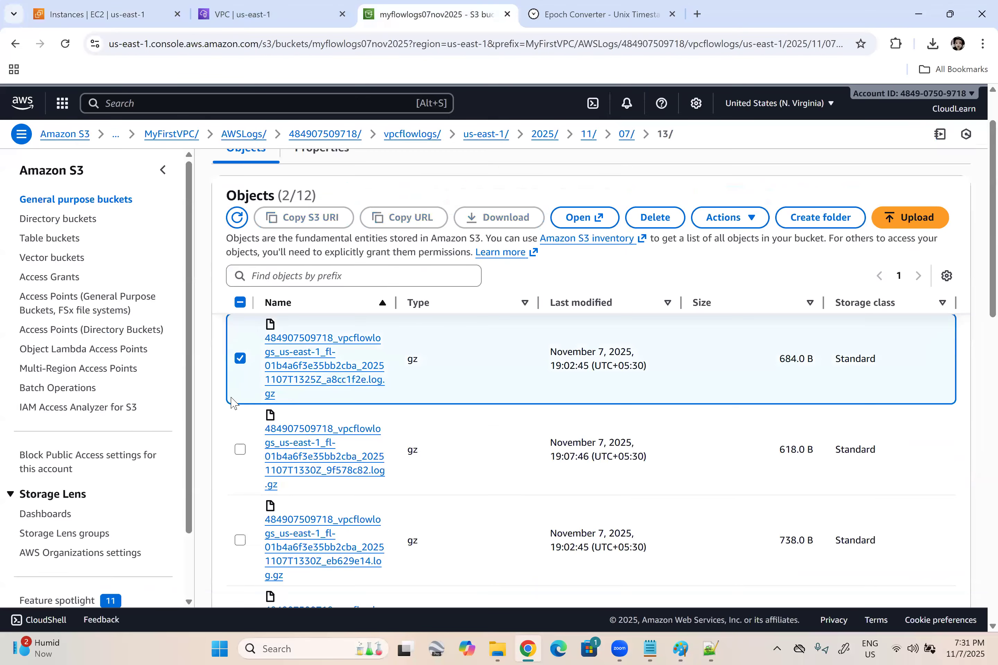
{"action": "left_click", "coordinate": [479, 388]}
{"action": "left_click", "coordinate": [476, 284]}
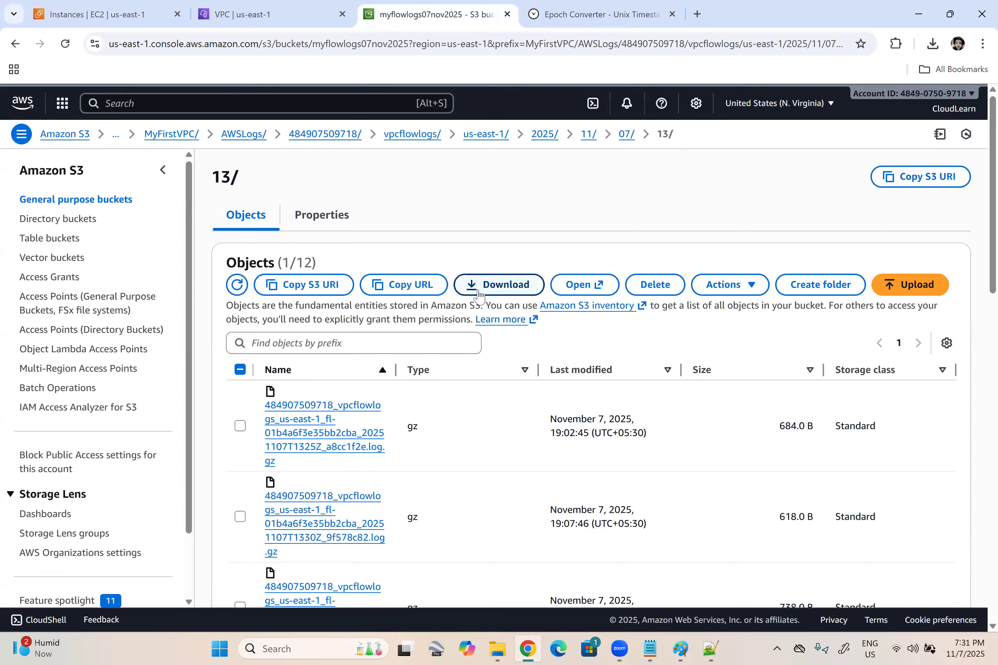
Show the downloaded 1355Z_868d936e archive in its folder, extract it to the default destination, and open the extracted log file
{"action": "scroll", "coordinate": [587, 341], "scroll_direction": "down", "scroll_amount": 5}
{"action": "scroll", "coordinate": [587, 341], "scroll_direction": "down", "scroll_amount": 5}
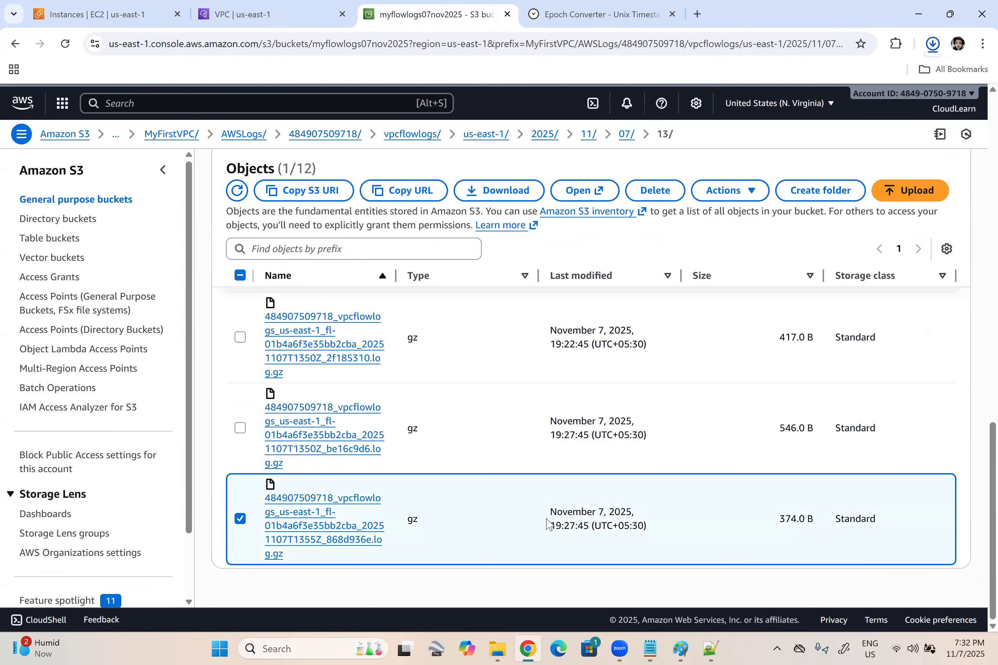
{"action": "scroll", "coordinate": [571, 455], "scroll_direction": "up", "scroll_amount": 2}
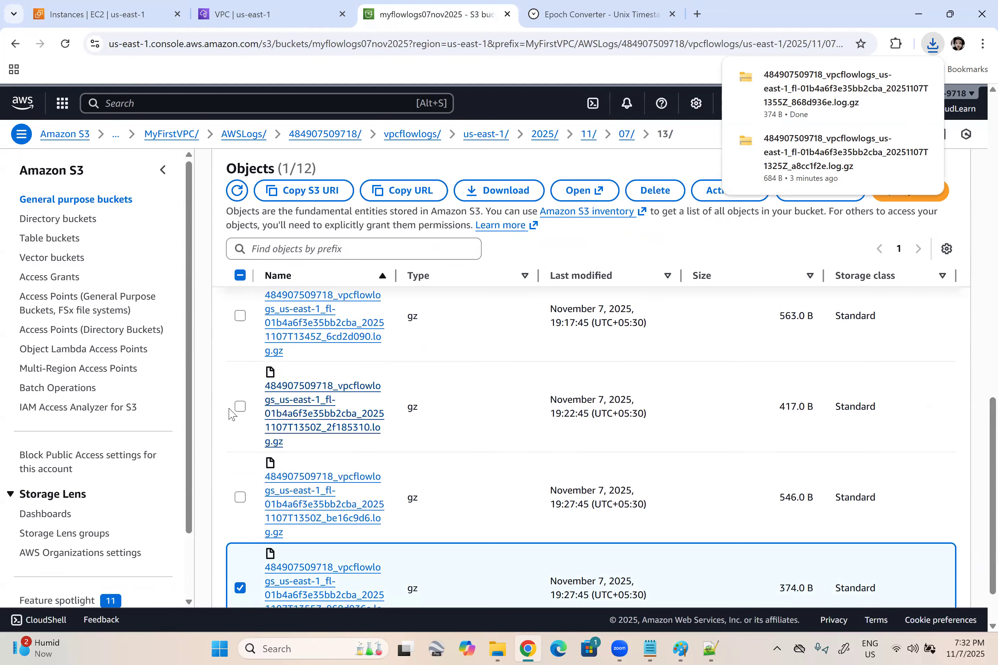
{"action": "left_click", "coordinate": [895, 78]}
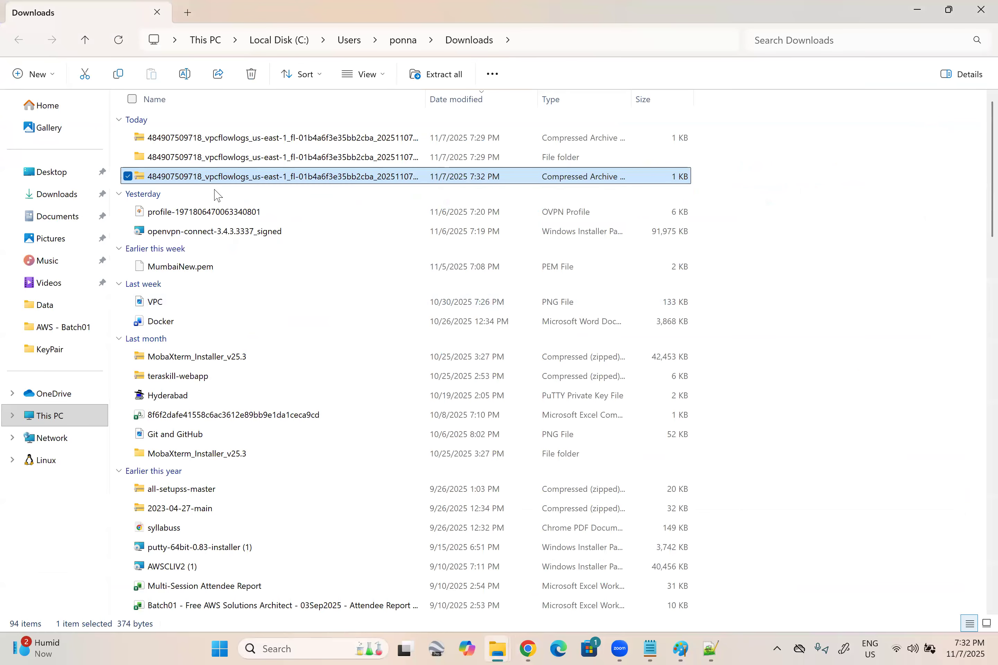
{"action": "right_click", "coordinate": [192, 180]}
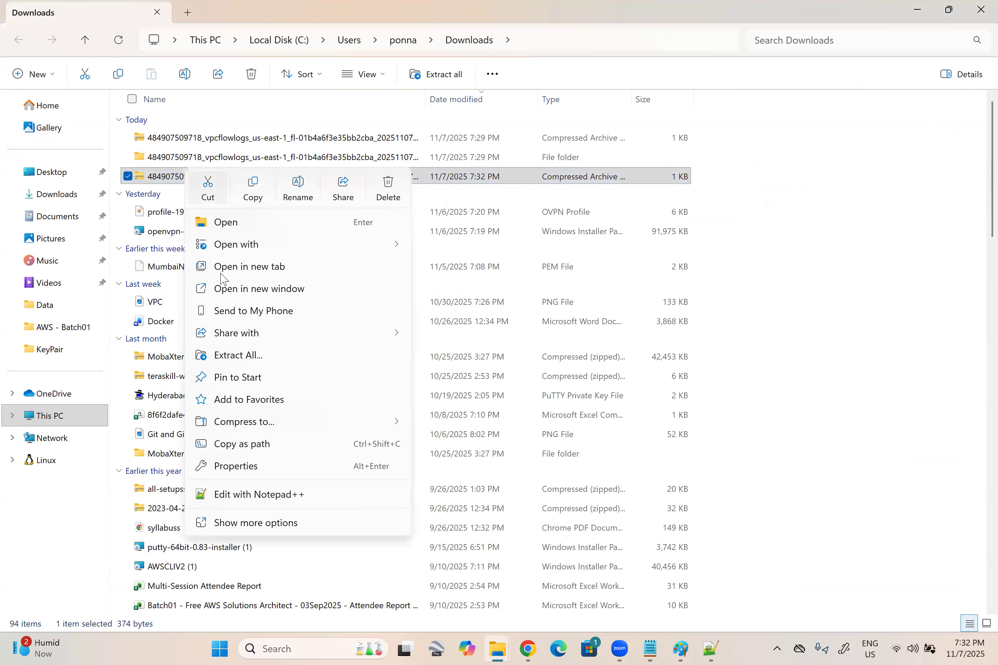
{"action": "left_click", "coordinate": [225, 356]}
{"action": "left_click", "coordinate": [620, 464]}
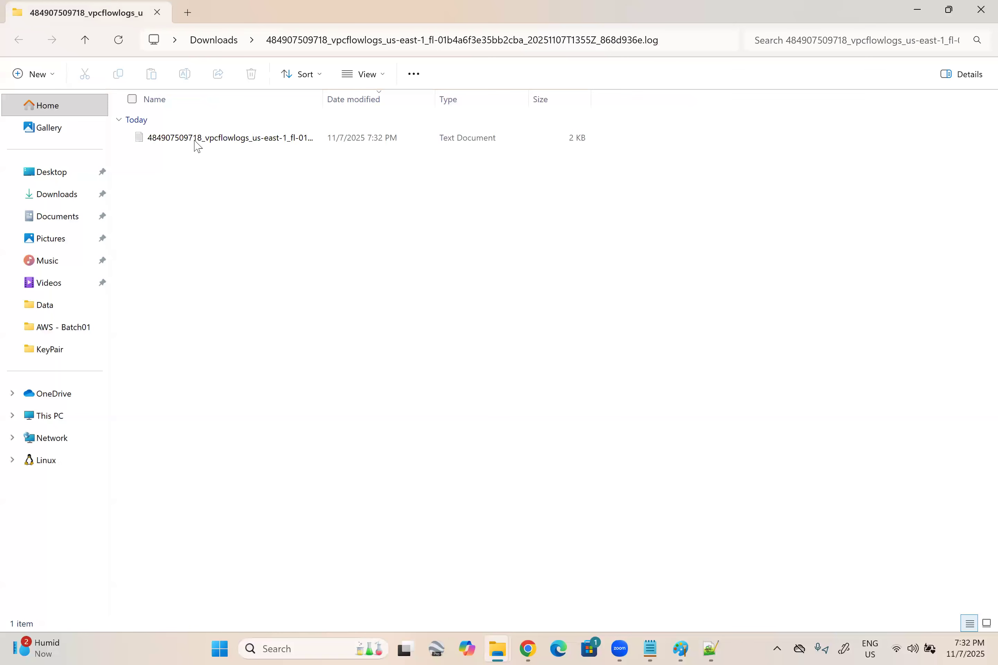
{"action": "double_click", "coordinate": [191, 138]}
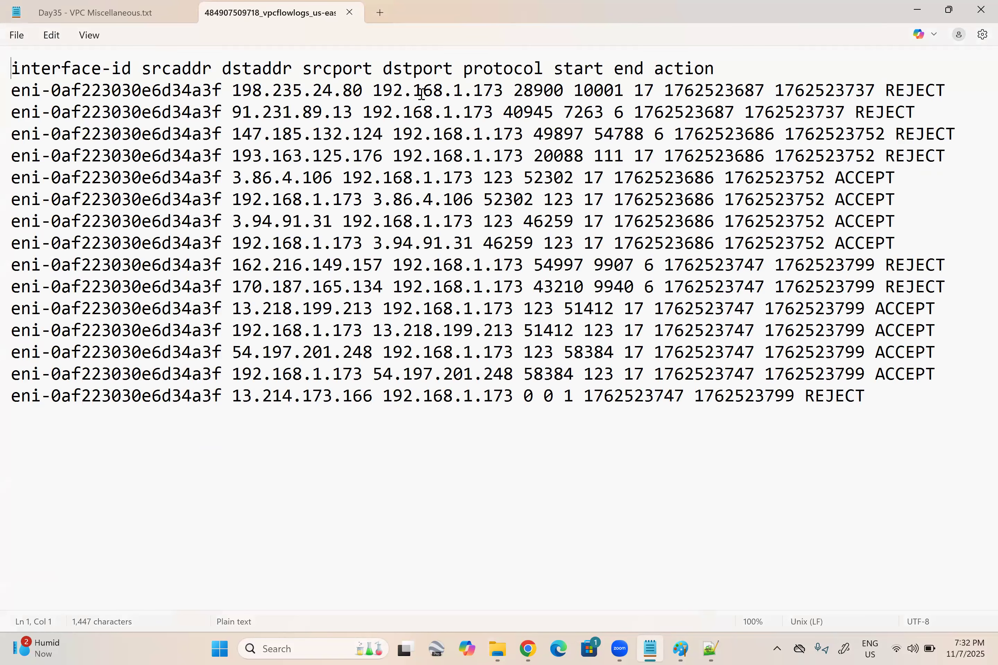
Highlight the first record's addresses, destination port and protocol, highlight the last record's source and destination ports, and close the log
{"action": "left_click_drag", "start_coordinate": [235, 90], "coordinate": [554, 90]}
{"action": "left_click", "coordinate": [477, 93]}
{"action": "left_click", "coordinate": [586, 98]}
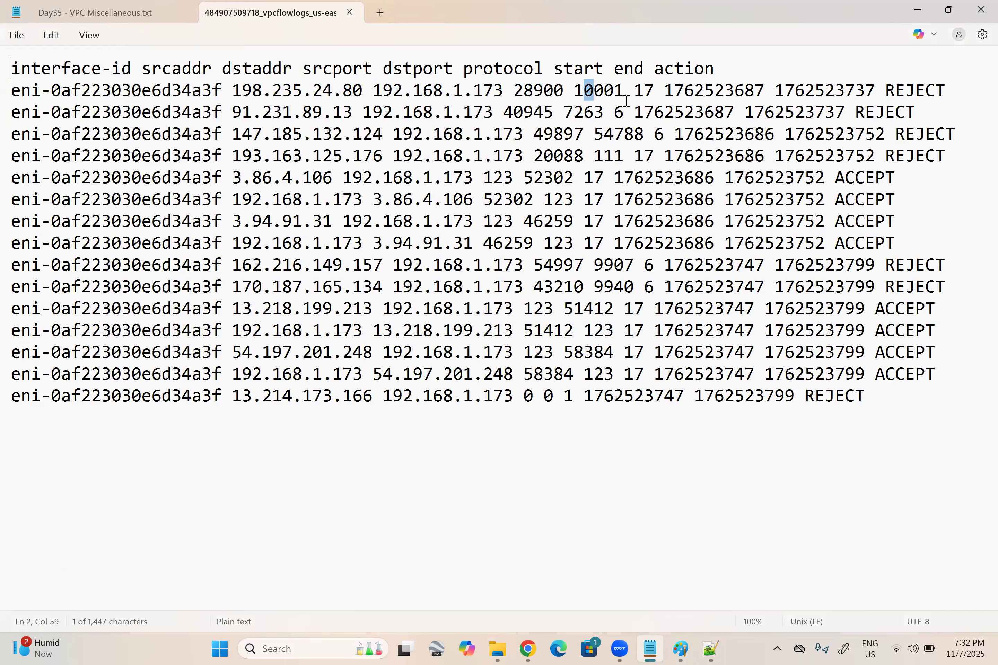
{"action": "double_click", "coordinate": [644, 97]}
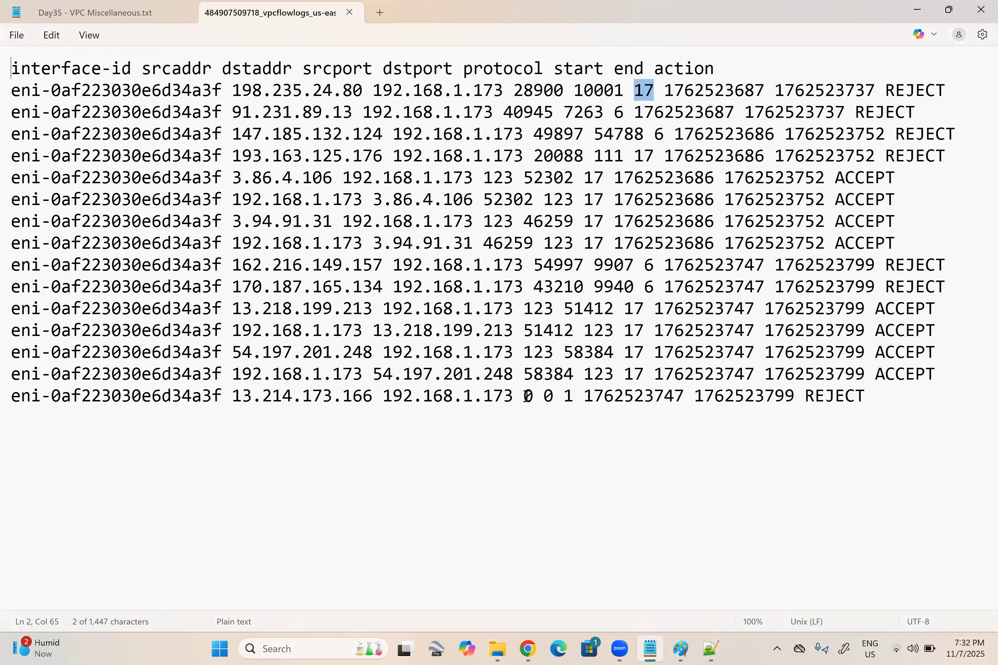
{"action": "double_click", "coordinate": [528, 395]}
{"action": "double_click", "coordinate": [548, 395]}
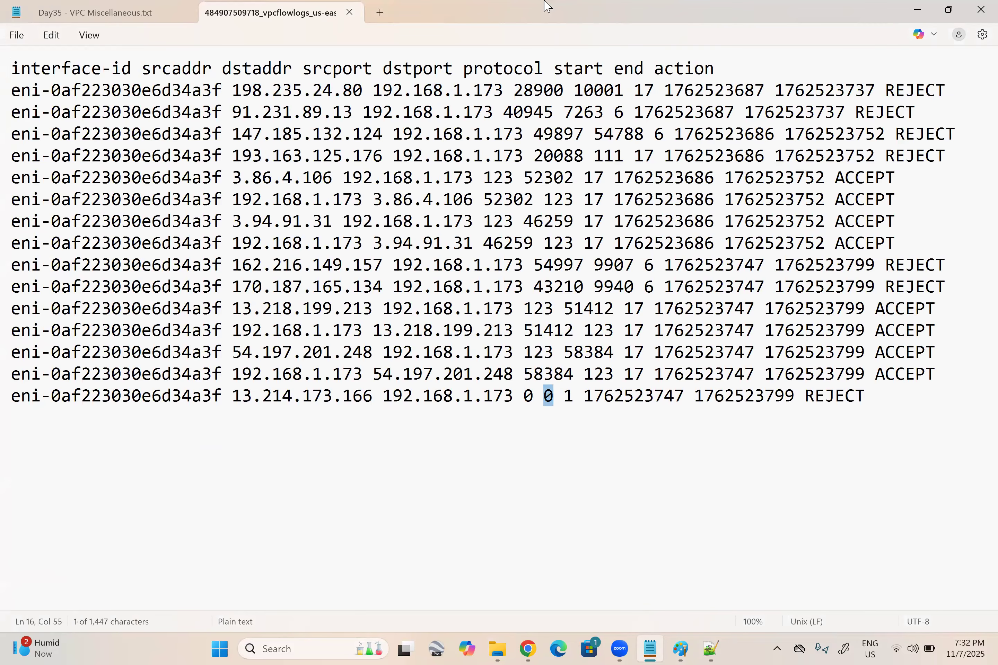
{"action": "left_click", "coordinate": [350, 12]}
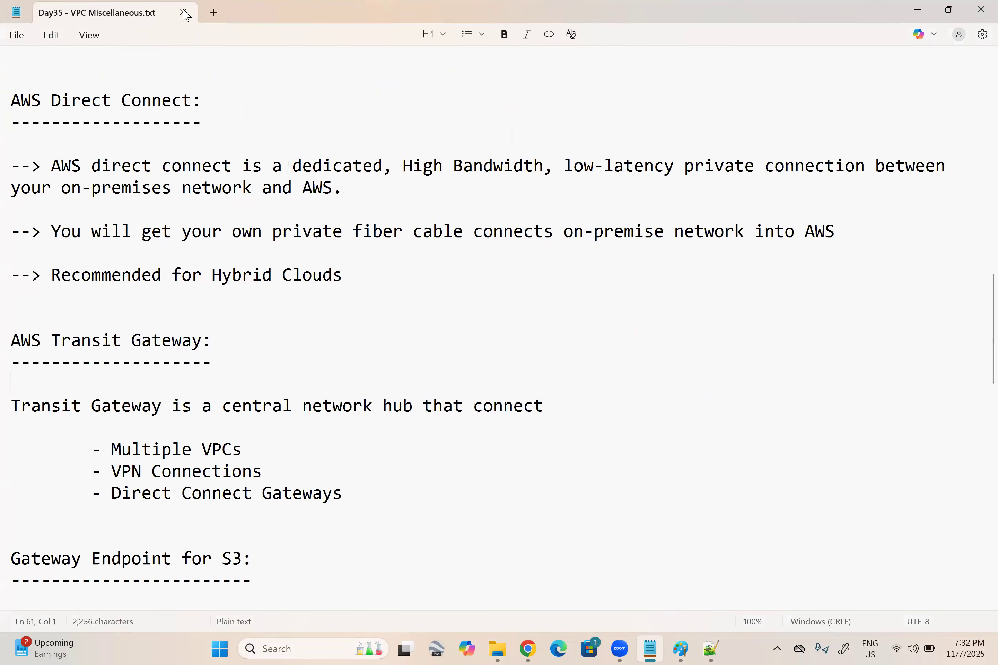
Look through the lower part of the VPC notes, and reopen the extracted 1355Z_868d936e log from File Explorer
{"action": "scroll", "coordinate": [592, 353], "scroll_direction": "down", "scroll_amount": 3}
{"action": "scroll", "coordinate": [592, 343], "scroll_direction": "down", "scroll_amount": 10}
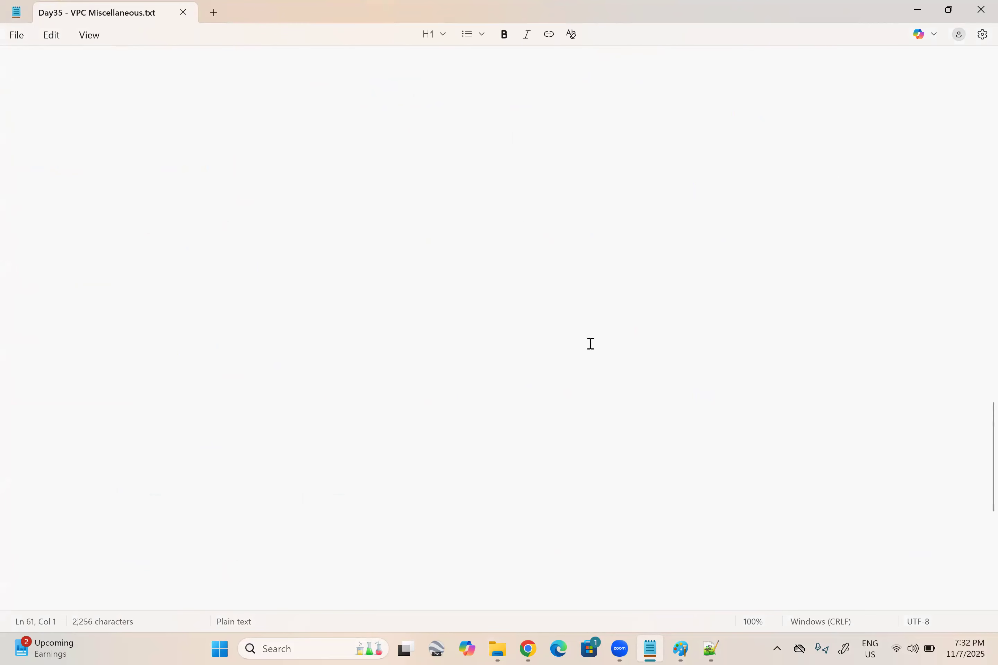
{"action": "scroll", "coordinate": [597, 346], "scroll_direction": "up", "scroll_amount": 5}
{"action": "key", "text": "alt+Tab"}
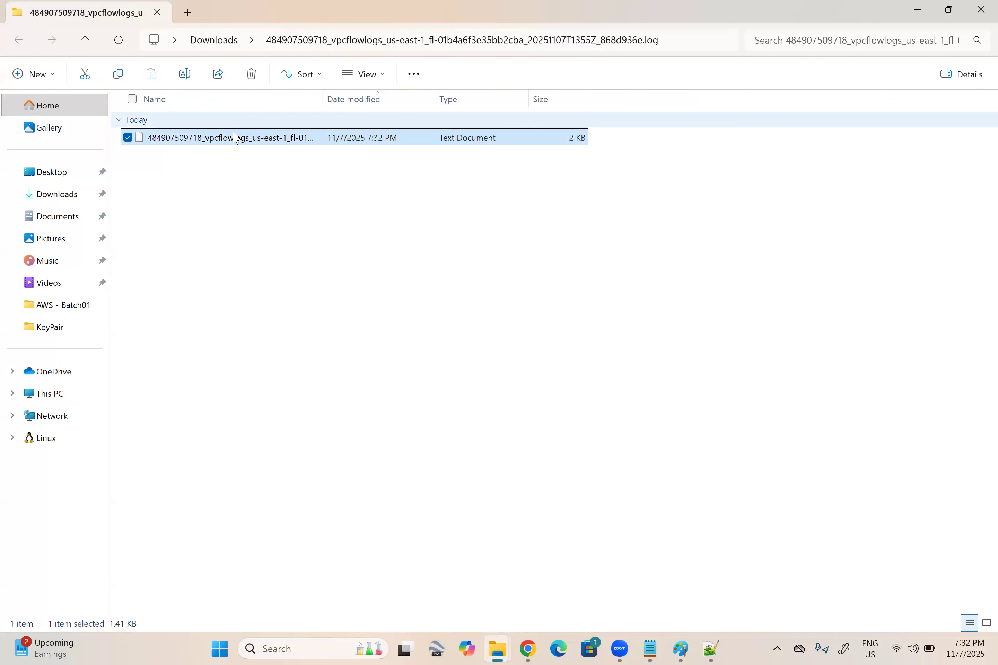
{"action": "key", "text": "alt+Tab"}
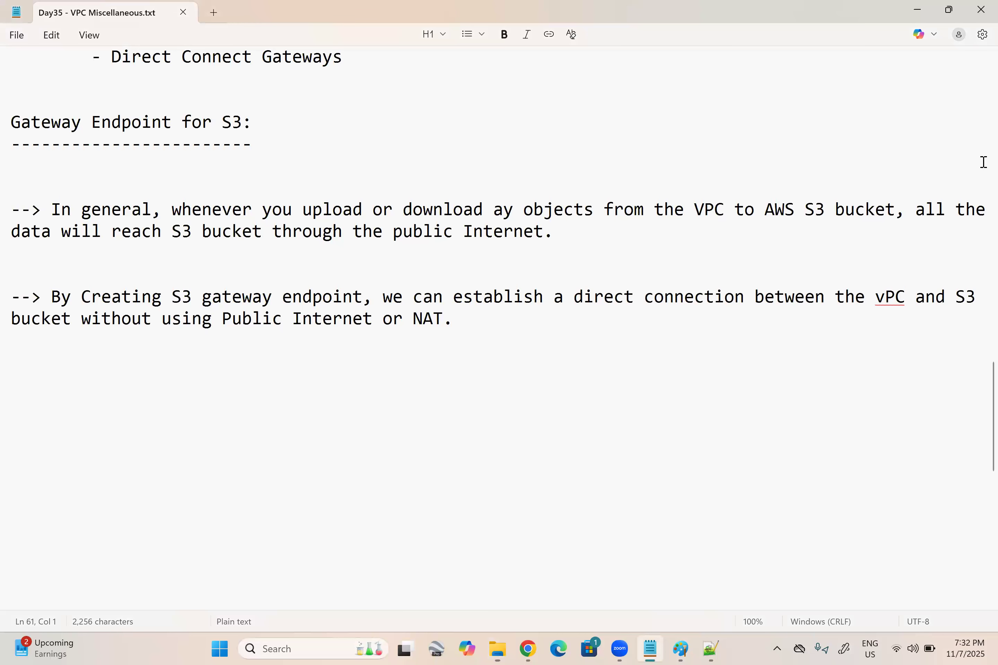
Highlight several REJECT actions and the ACCEPT records for 54.197.201.248 in the log, and close the log
{"action": "left_click_drag", "start_coordinate": [906, 112], "coordinate": [876, 113]}
{"action": "left_click_drag", "start_coordinate": [950, 134], "coordinate": [935, 170]}
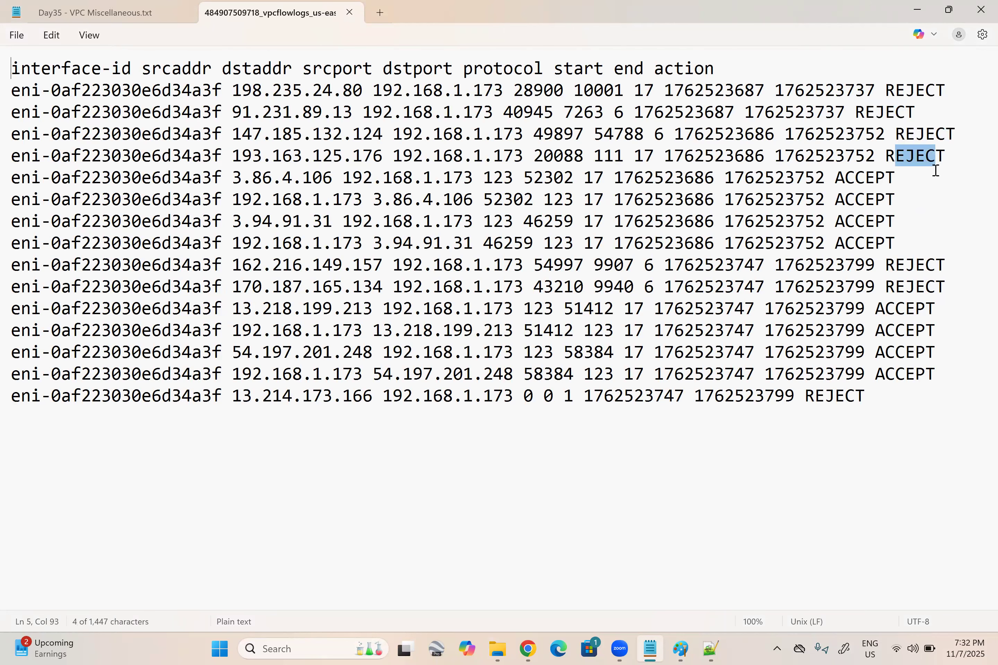
{"action": "left_click_drag", "start_coordinate": [906, 286], "coordinate": [924, 286]}
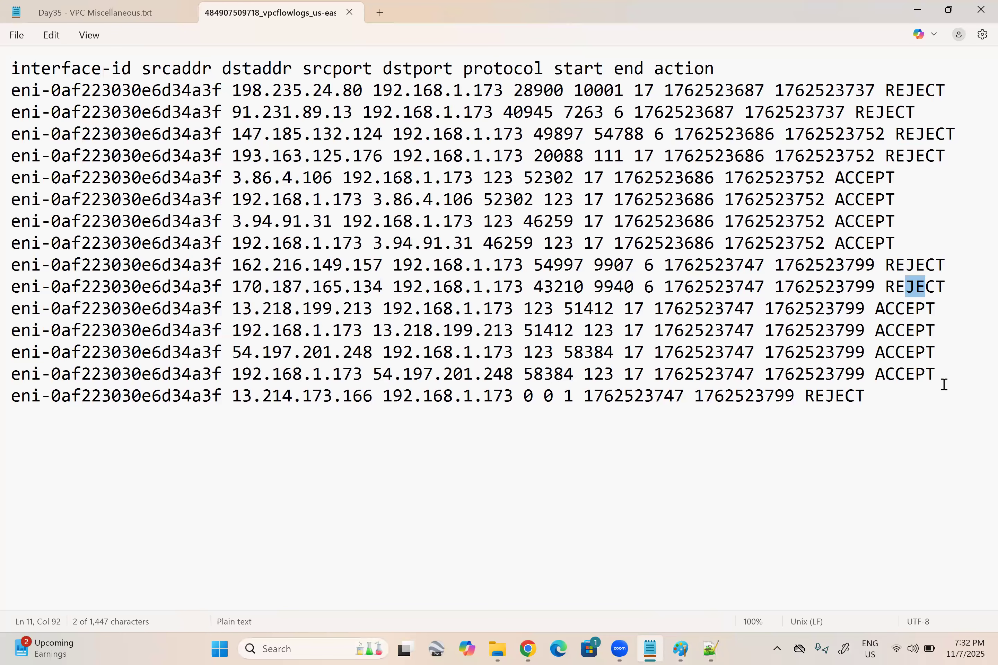
{"action": "left_click_drag", "start_coordinate": [845, 395], "coordinate": [804, 396]}
{"action": "left_click_drag", "start_coordinate": [825, 351], "coordinate": [940, 374]}
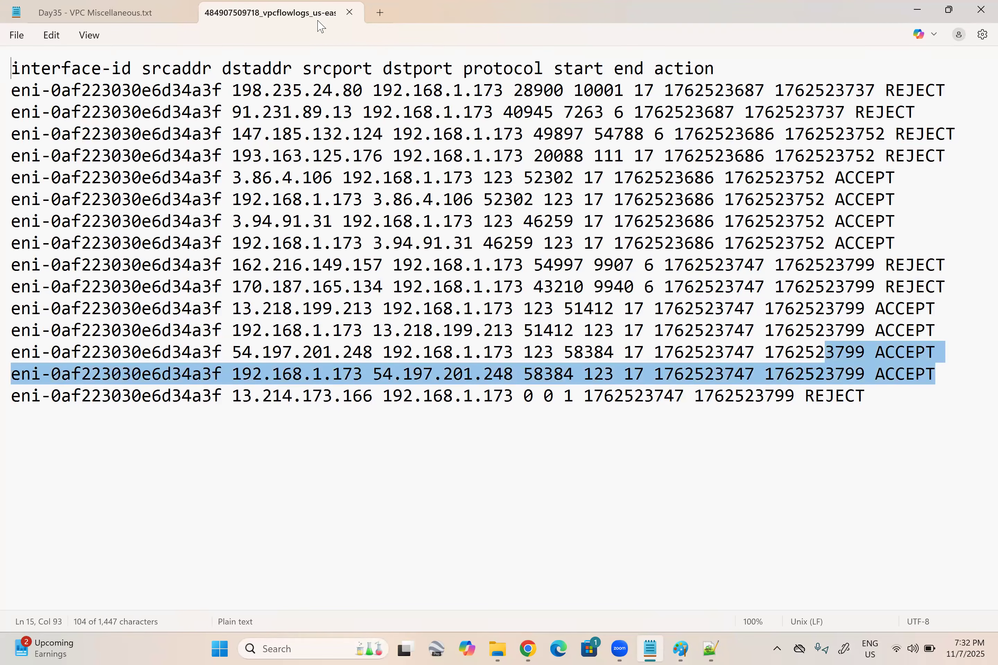
{"action": "left_click", "coordinate": [349, 12]}
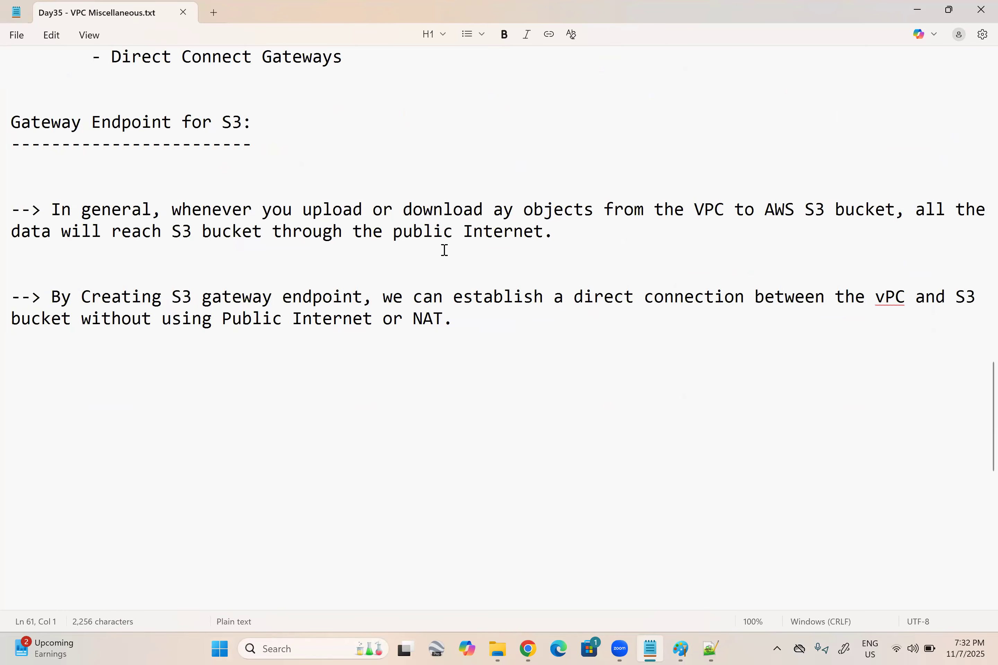
Highlight "captures information about the traffic" in the VPC Flow Logs section at the start of the notes
{"action": "scroll", "coordinate": [547, 359], "scroll_direction": "up", "scroll_amount": 1}
{"action": "scroll", "coordinate": [546, 360], "scroll_direction": "up", "scroll_amount": 20}
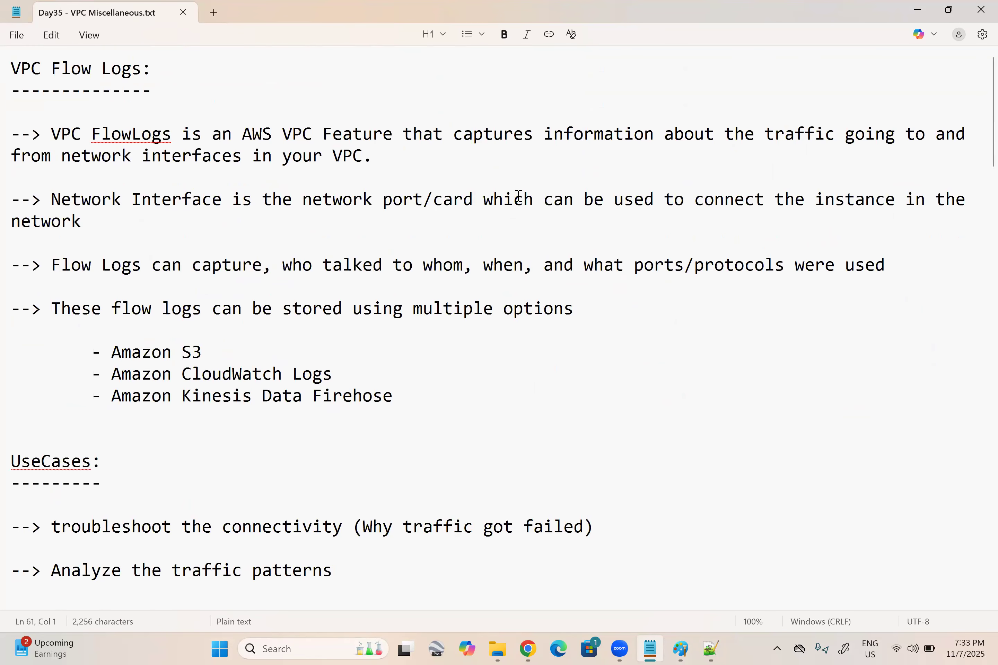
{"action": "left_click_drag", "start_coordinate": [453, 134], "coordinate": [842, 133]}
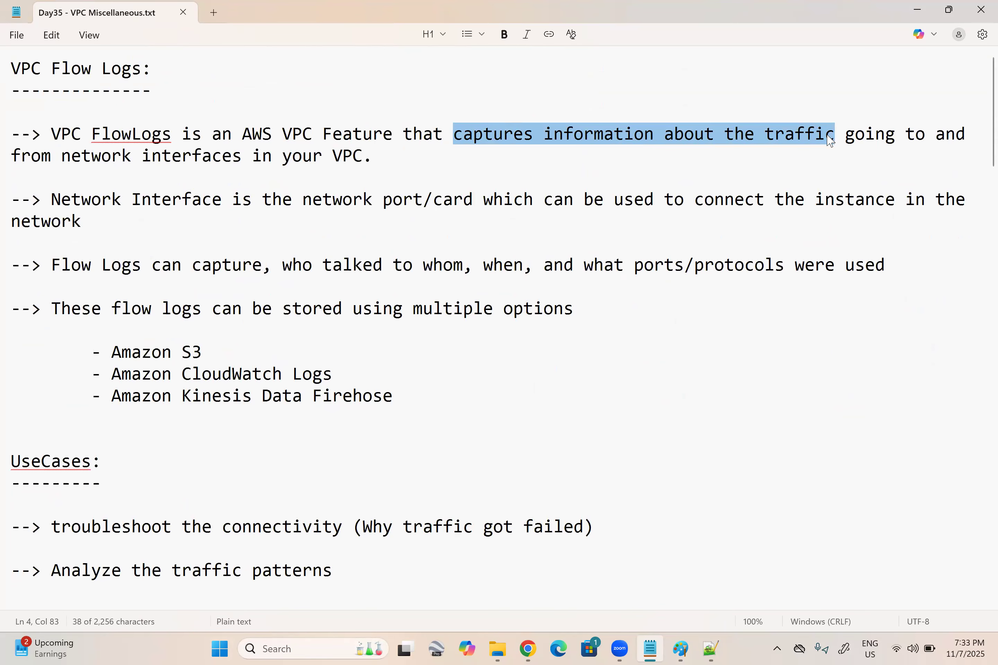